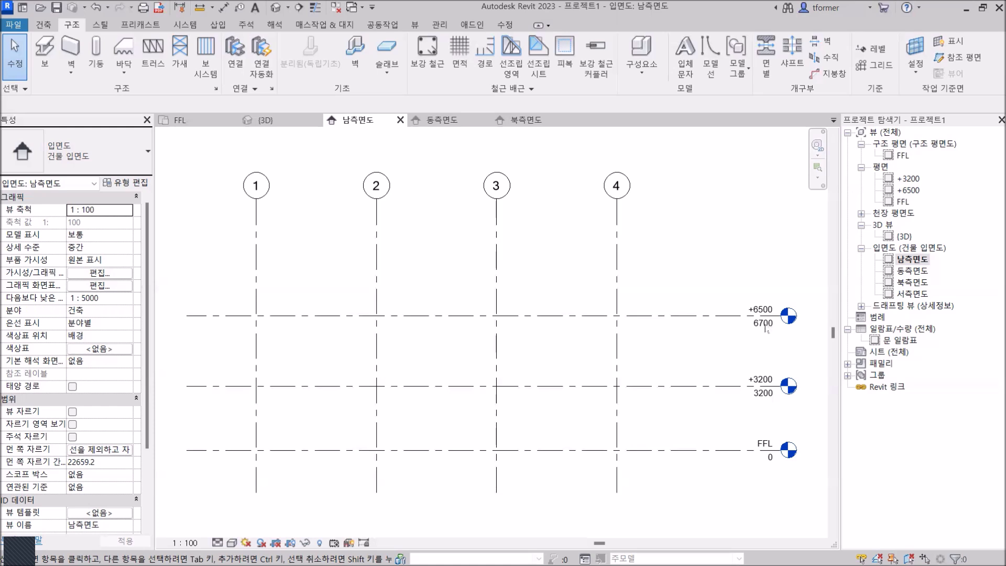
Step: Switch to BIM Tutorial Basic.pdf and check the level heights on the GRID A elevation drawing
{"action": "key", "text": "alt+Tab"}
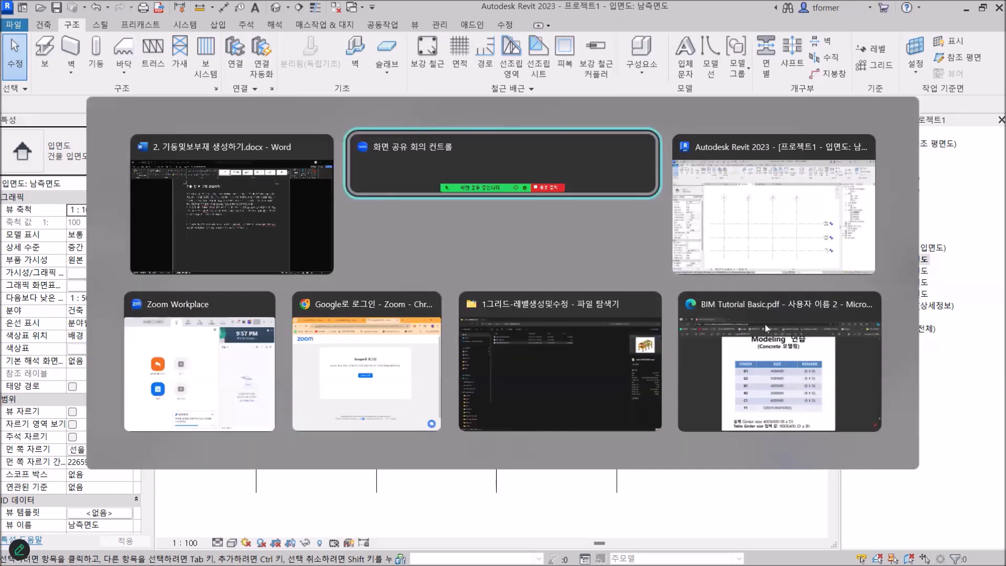
{"action": "key", "text": "Tab"}
{"action": "key", "text": "Tab"}
{"action": "key", "text": "Tab"}
{"action": "key", "text": "Tab"}
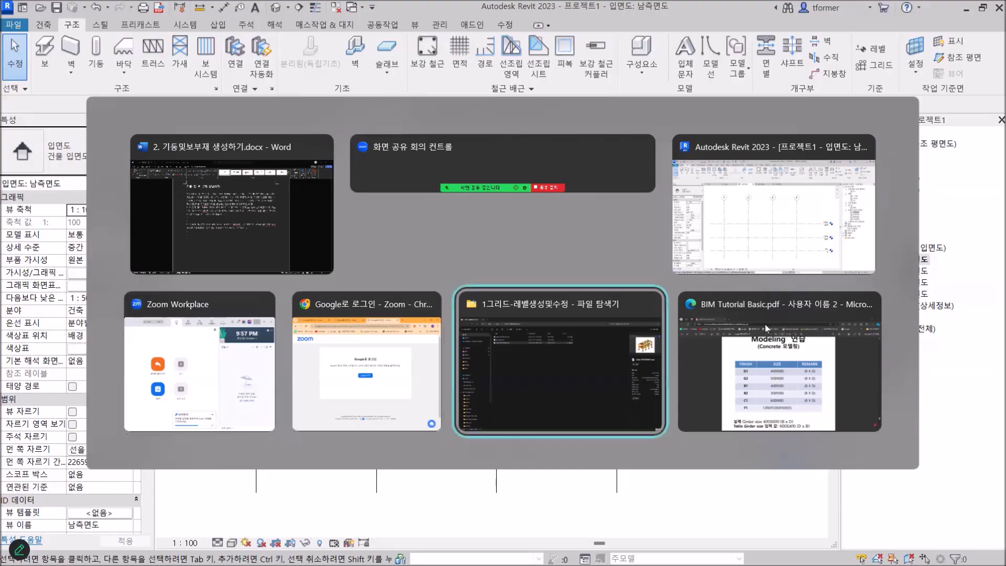
{"action": "key", "text": "Tab"}
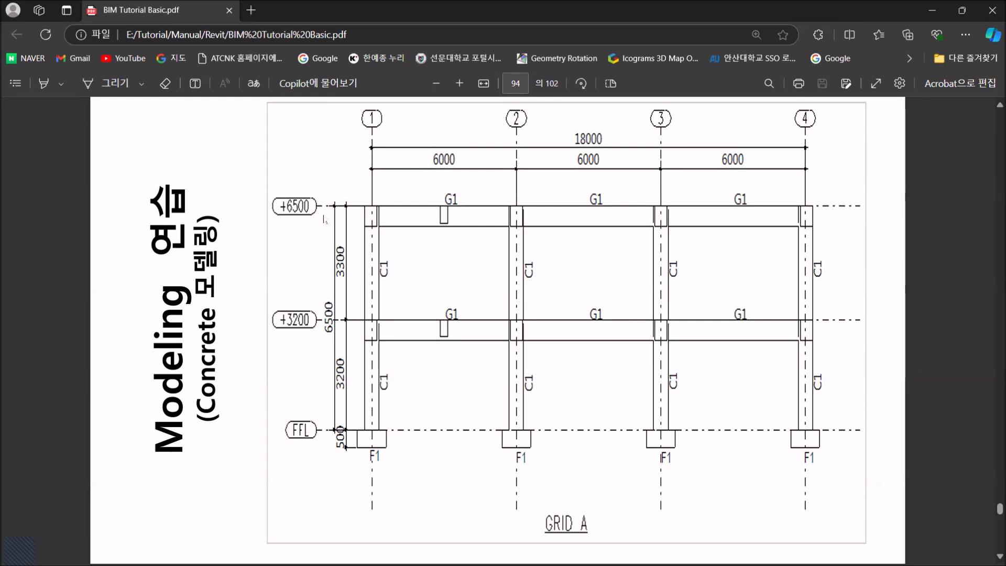
Step: Switch back to Revit and set the elevation of the +6500 level to 6500 in the south elevation view
{"action": "key", "text": "alt+Tab"}
{"action": "key", "text": "alt+Tab"}
{"action": "key", "text": "alt+Tab"}
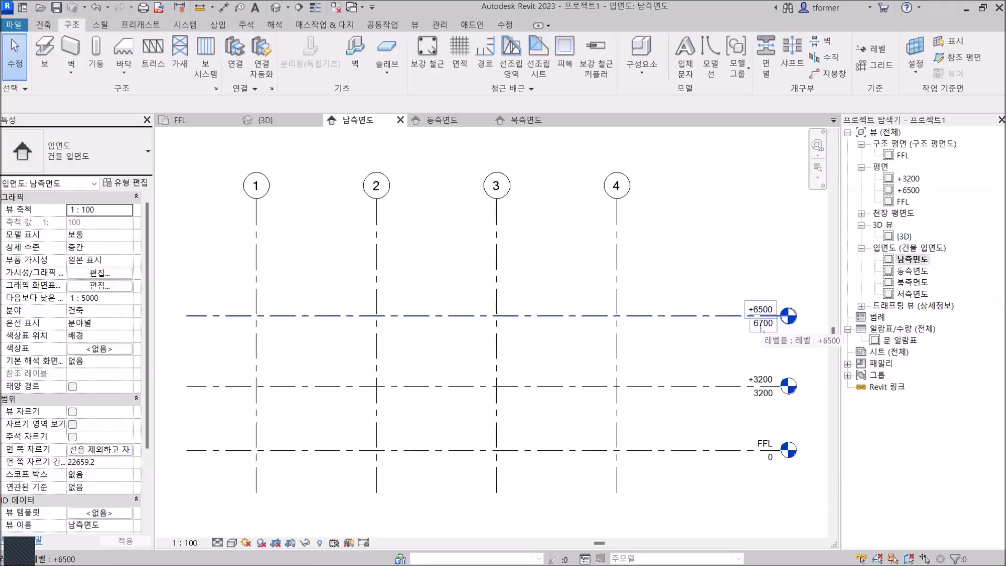
{"action": "left_click", "coordinate": [761, 325]}
{"action": "left_click", "coordinate": [761, 325]}
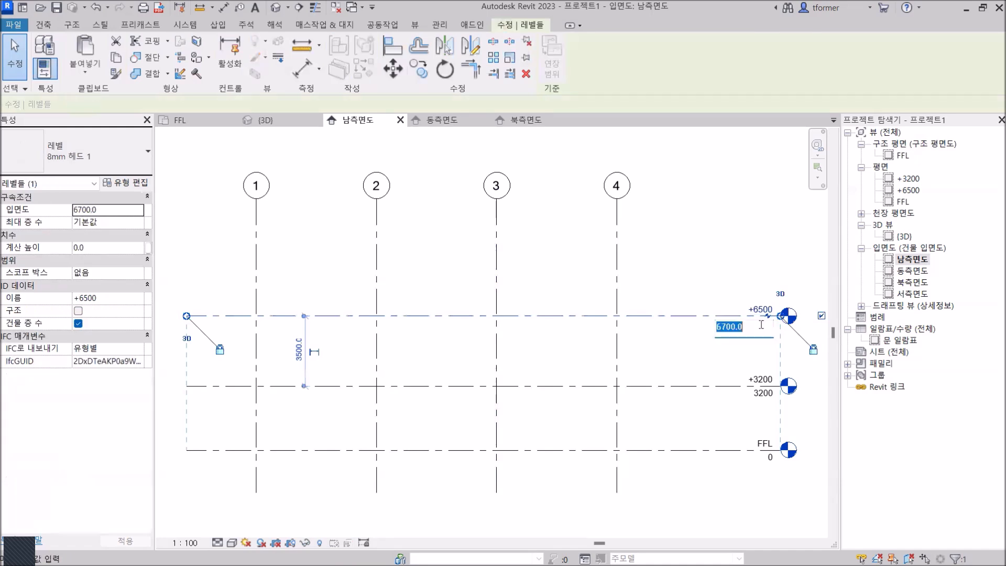
{"action": "left_click", "coordinate": [728, 327]}
{"action": "key", "text": "BackSpace"}
{"action": "type", "text": "5"}
{"action": "key", "text": "Return"}
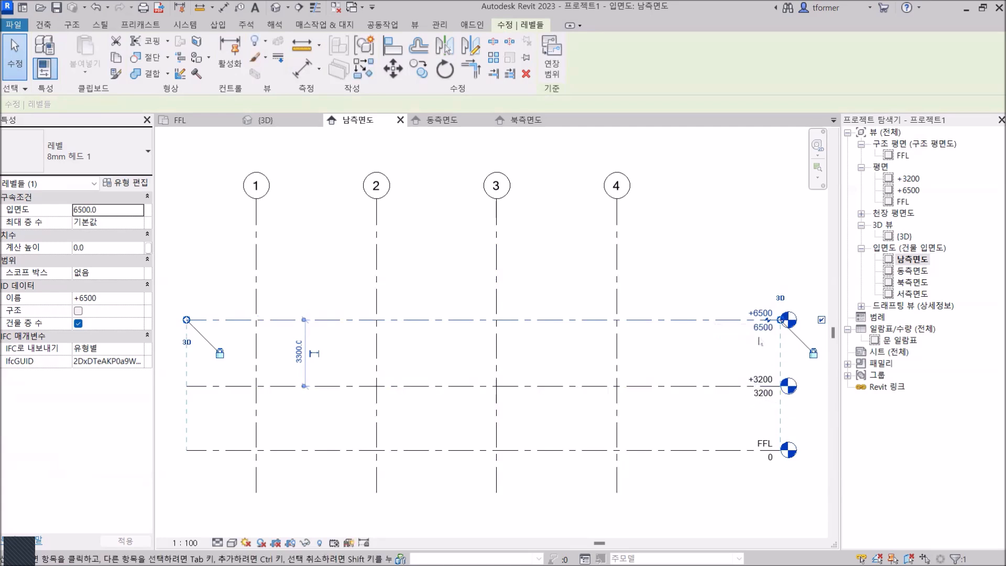
{"action": "left_click", "coordinate": [698, 288]}
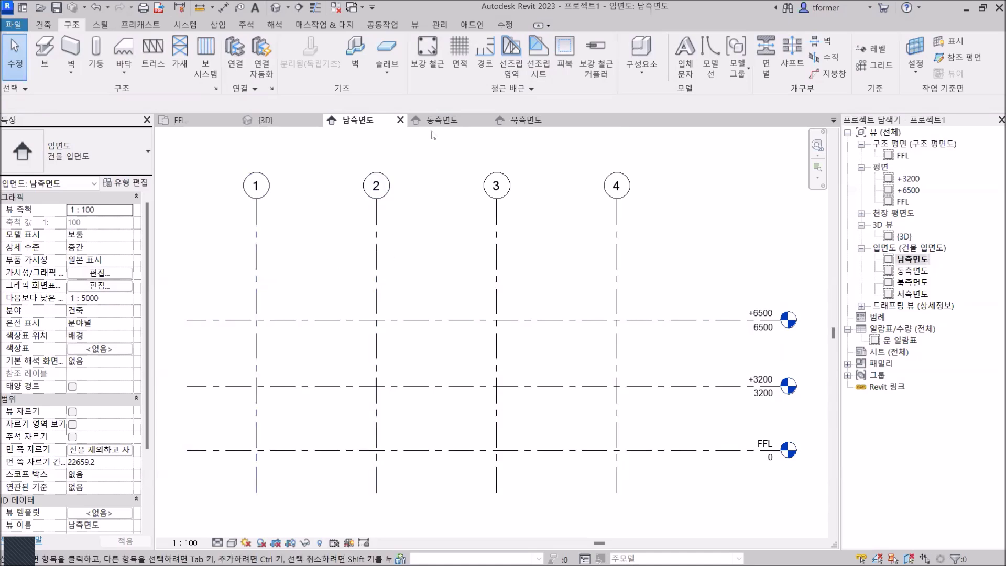
Step: Add an aligned dimension chain across grids 1 to 4, with an overall dimension from grid 1 to grid 4 above it
{"action": "left_click", "coordinate": [506, 25]}
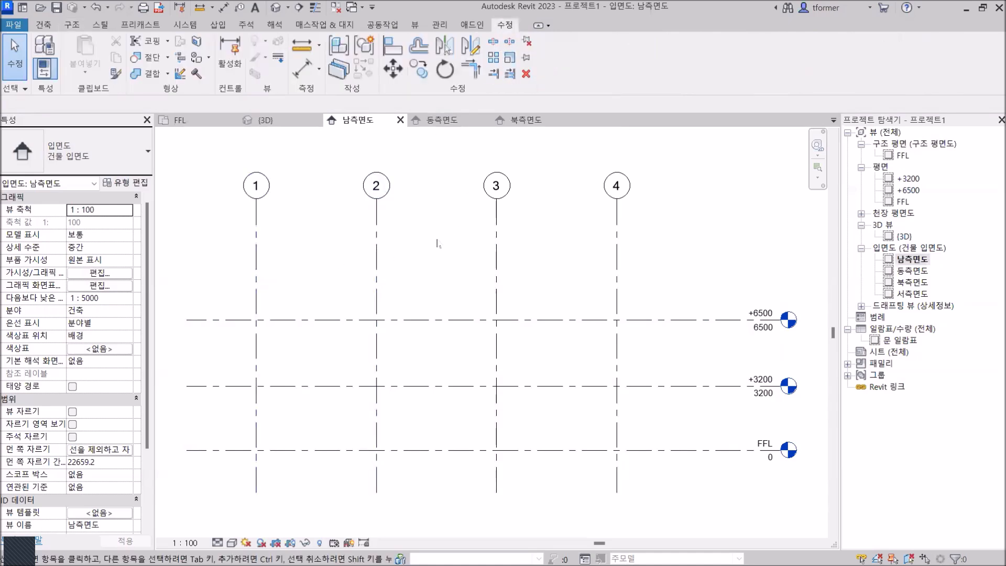
{"action": "left_click", "coordinate": [304, 69]}
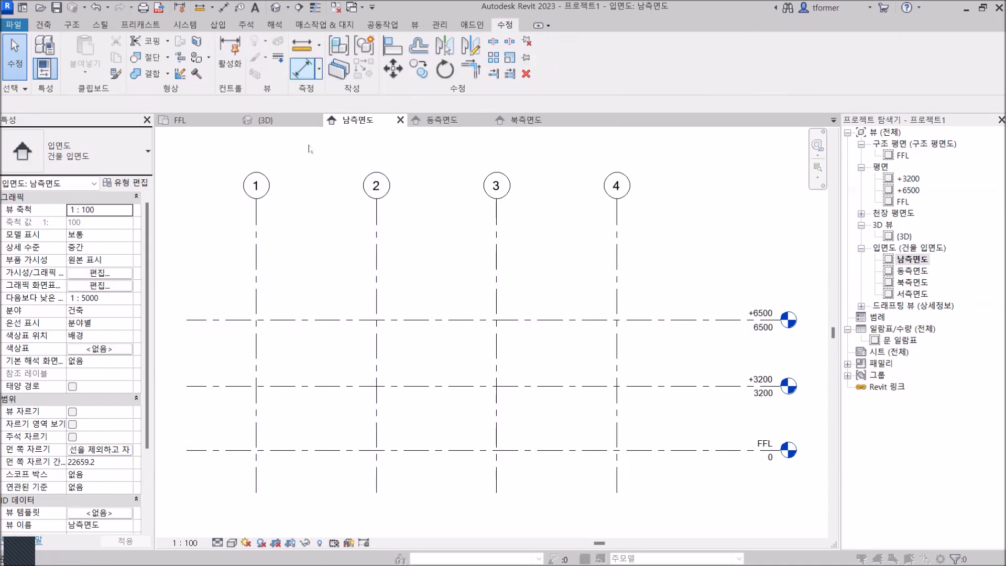
{"action": "left_click", "coordinate": [604, 344]}
{"action": "left_click", "coordinate": [257, 262]}
{"action": "left_click", "coordinate": [378, 280]}
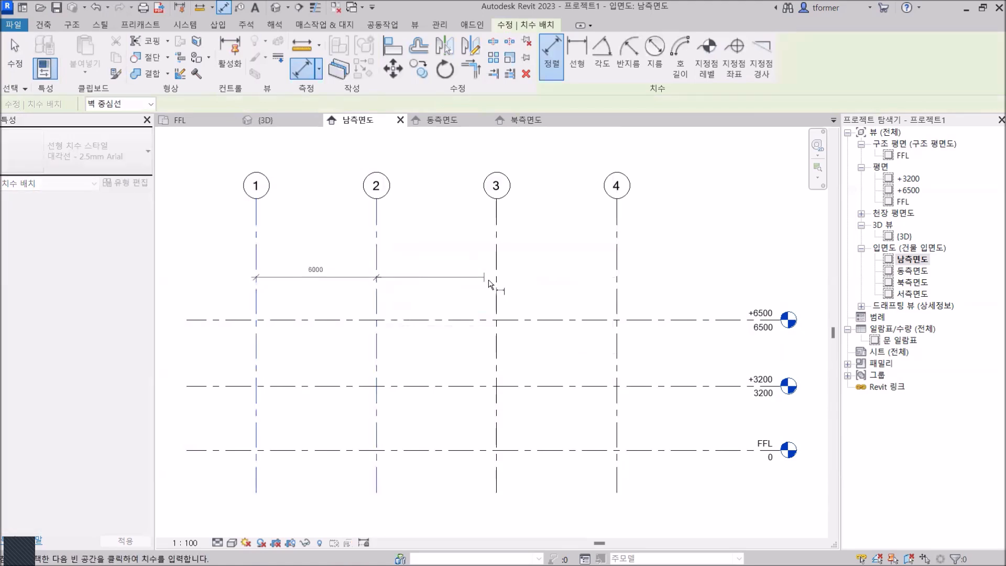
{"action": "left_click", "coordinate": [496, 286]}
{"action": "left_click", "coordinate": [617, 286]}
{"action": "left_click", "coordinate": [561, 285]}
{"action": "scroll", "coordinate": [269, 386], "scroll_direction": "down", "scroll_amount": 2}
{"action": "middle_click_drag", "start_coordinate": [269, 386], "coordinate": [374, 362]}
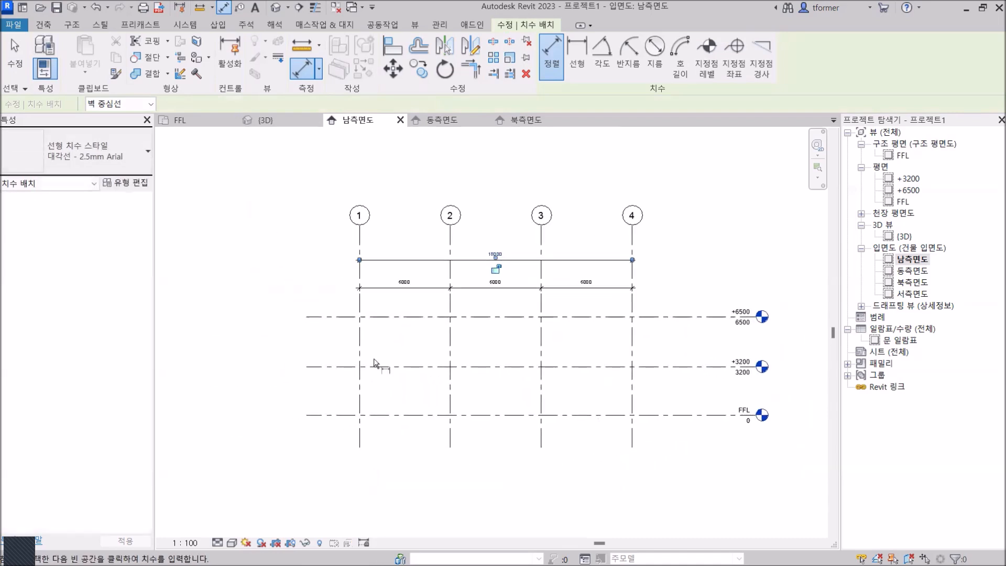
Step: Dimension the spacing between levels +6500, +3200 and FFL beside grid 1, plus the overall height, and end the dimension command
{"action": "scroll", "coordinate": [374, 362], "scroll_direction": "up", "scroll_amount": 1}
{"action": "left_click", "coordinate": [324, 310]}
{"action": "left_click", "coordinate": [324, 368]}
{"action": "left_click", "coordinate": [324, 423]}
{"action": "left_click", "coordinate": [289, 366]}
{"action": "right_click", "coordinate": [618, 158]}
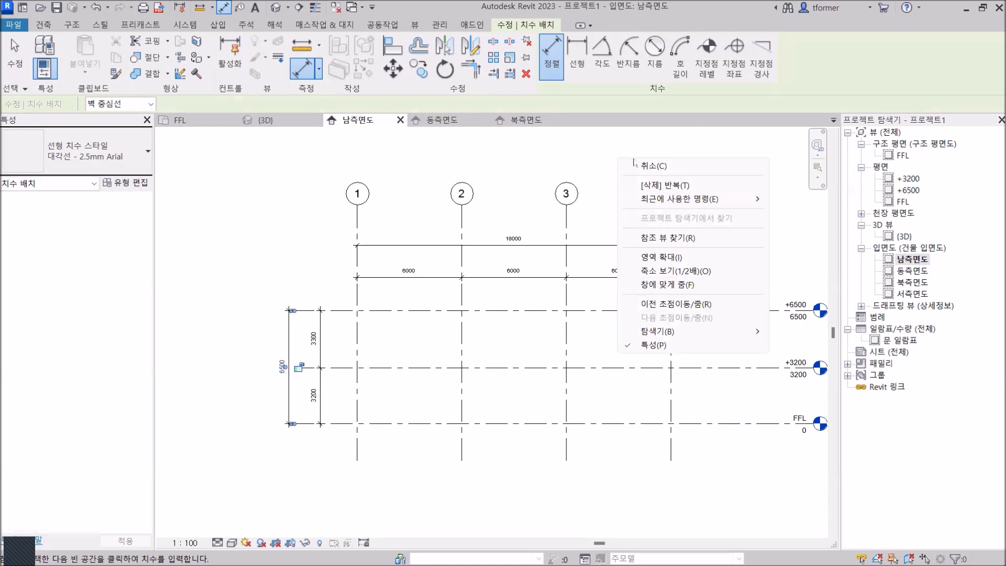
{"action": "left_click", "coordinate": [645, 165]}
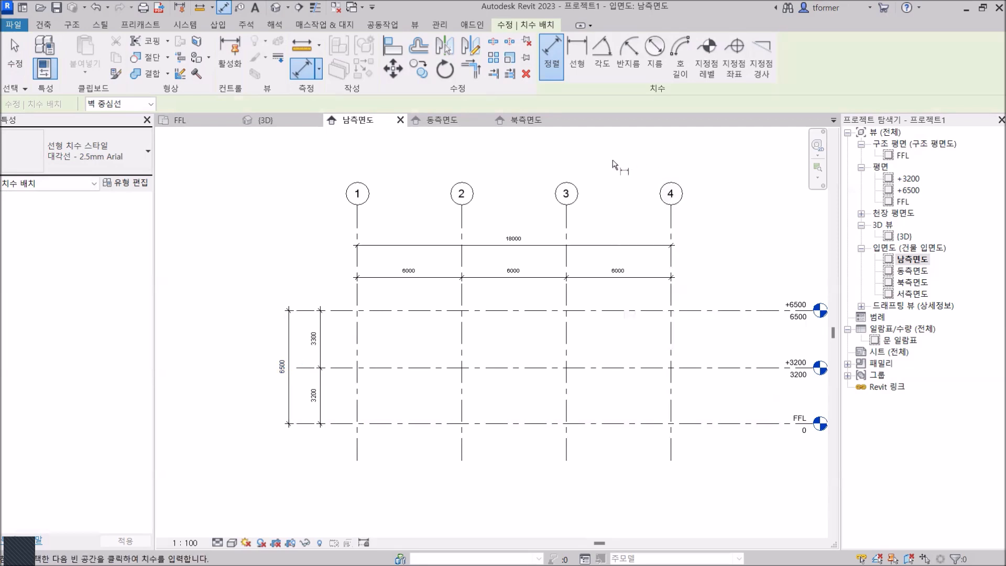
{"action": "right_click", "coordinate": [587, 152]}
{"action": "left_click", "coordinate": [612, 154]}
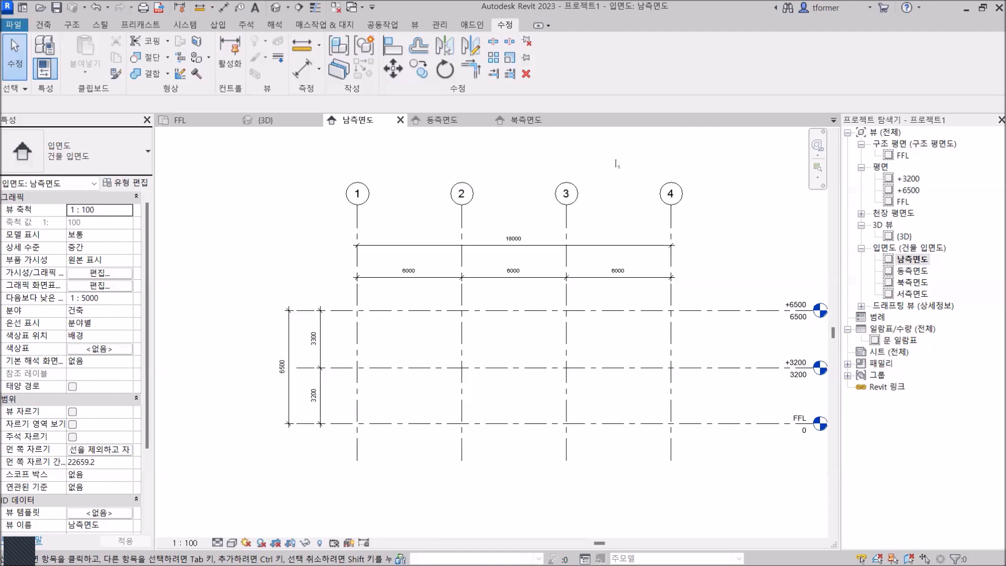
Step: Switch to the BIM tutorial PDF and check the concrete member size table for girders, beams, column C1 and footing F1
{"action": "key", "text": "alt+Tab"}
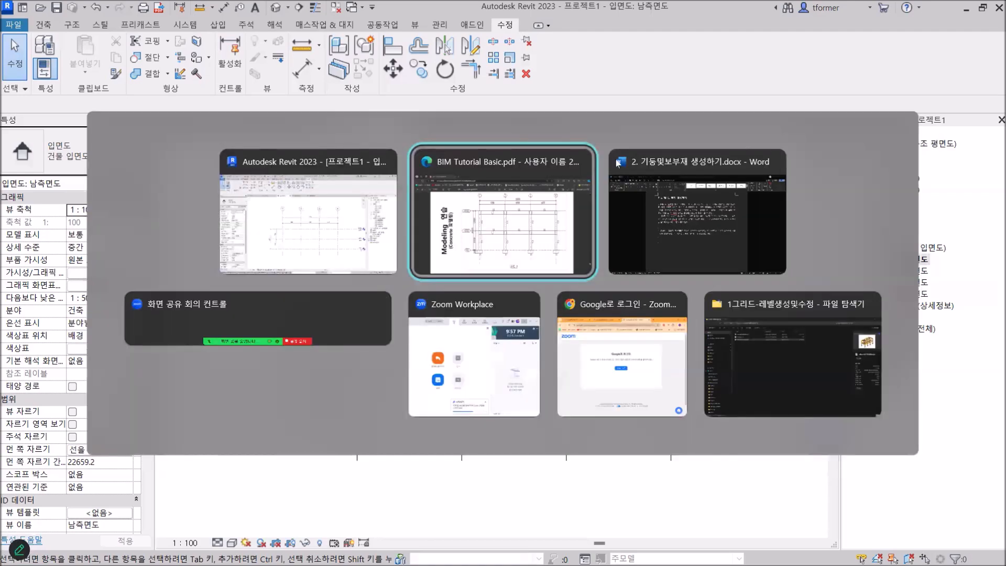
{"action": "scroll", "coordinate": [601, 151], "scroll_direction": "up", "scroll_amount": 10}
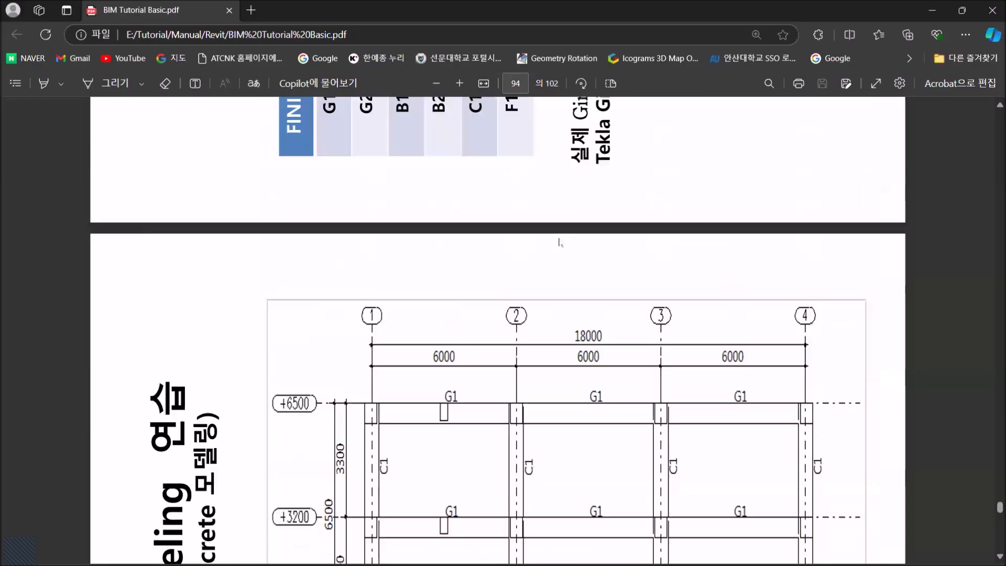
{"action": "left_click", "coordinate": [581, 83]}
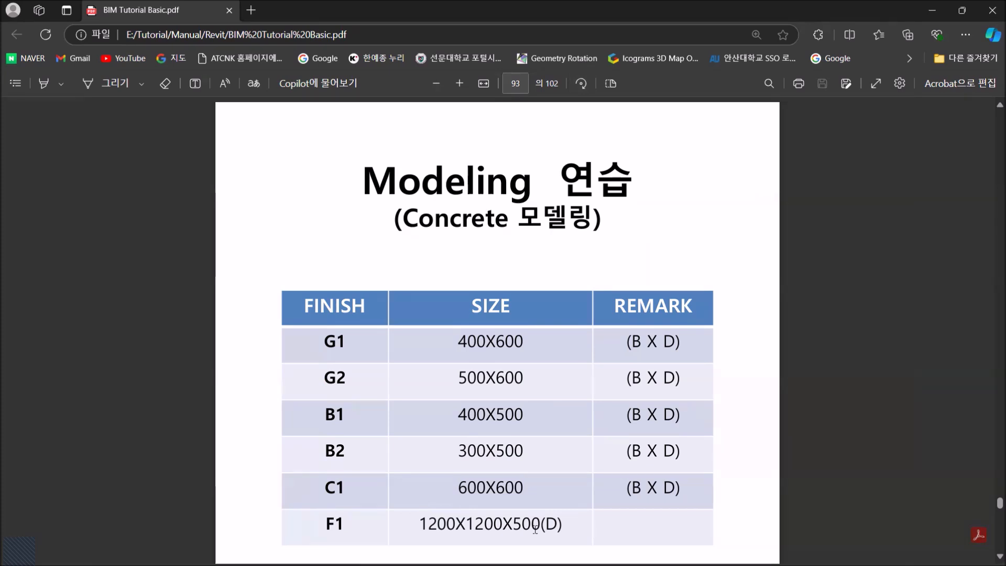
Step: Return to Revit and load the rectangular footing family 기초-직사각형.rfa from the 구조 기초 library folder
{"action": "key", "text": "alt+Tab"}
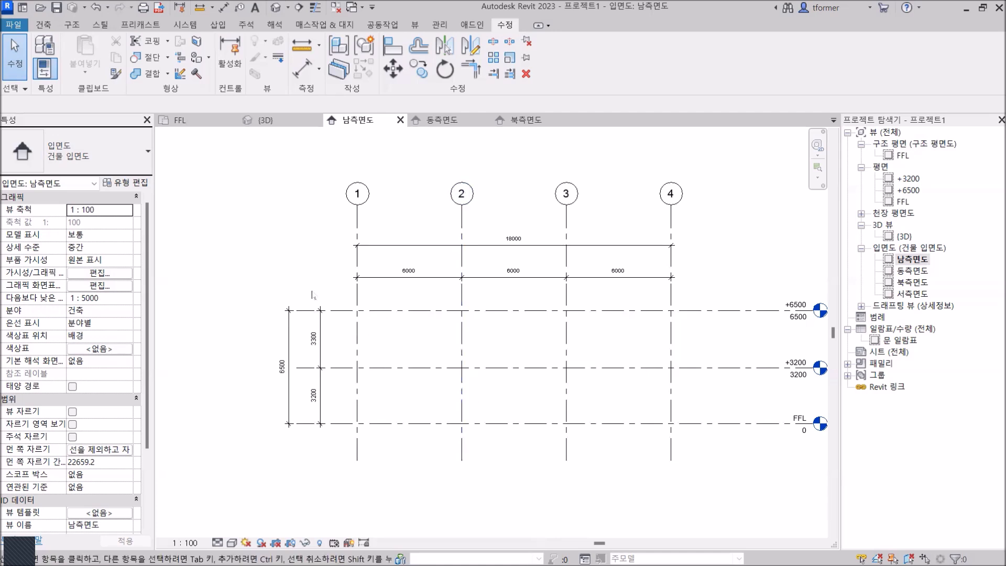
{"action": "left_click", "coordinate": [217, 26]}
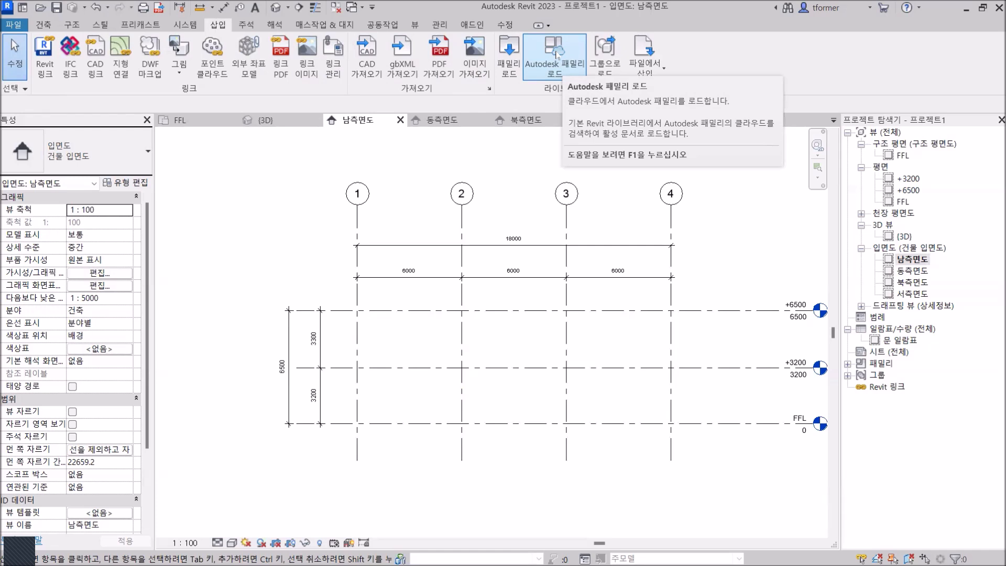
{"action": "left_click", "coordinate": [510, 52]}
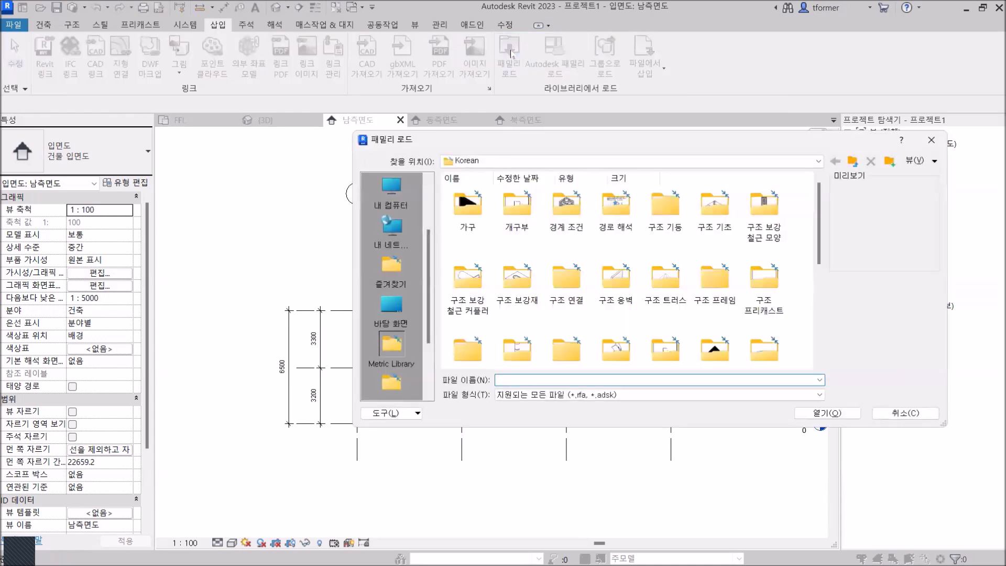
{"action": "double_click", "coordinate": [715, 207]}
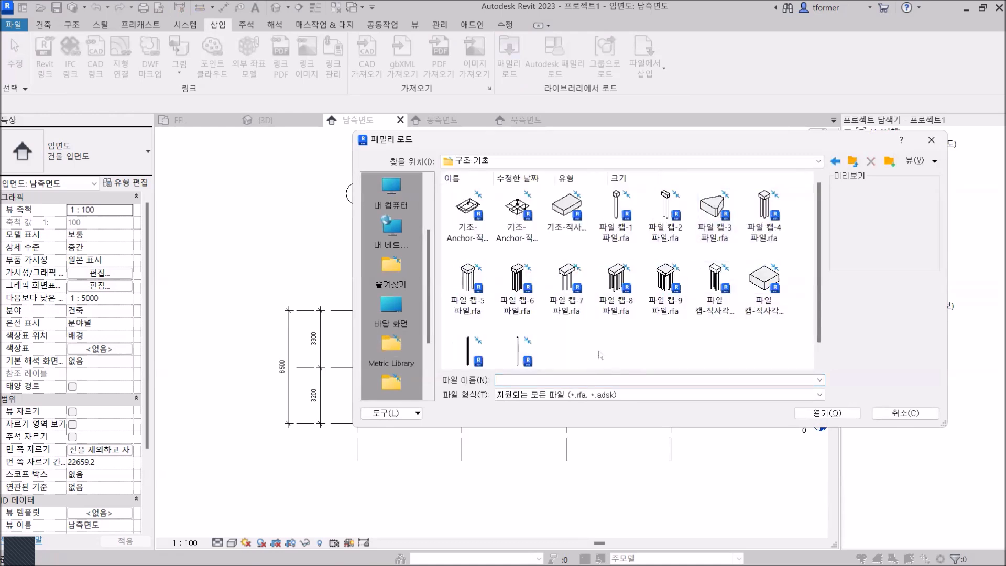
{"action": "left_click", "coordinate": [567, 215]}
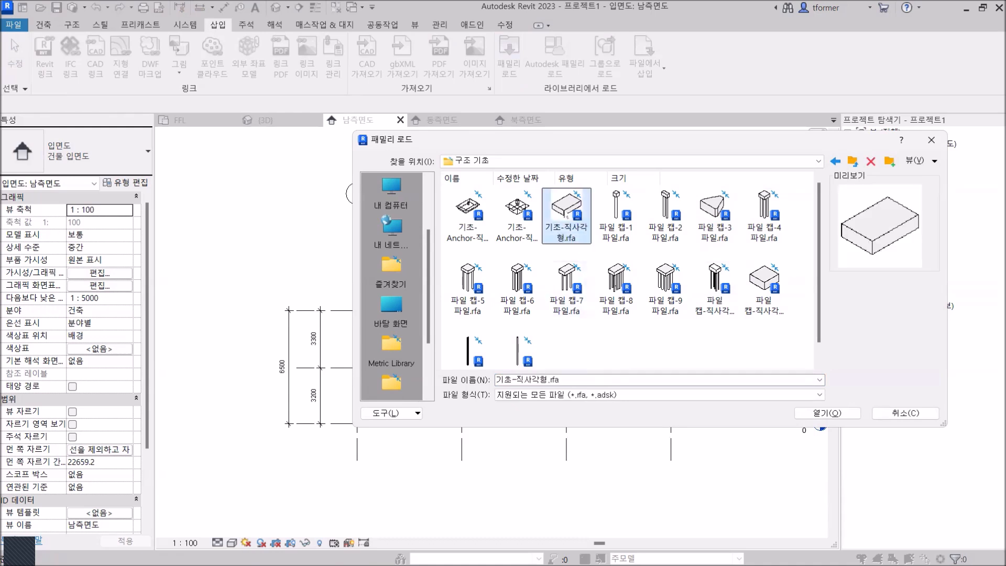
{"action": "left_click", "coordinate": [816, 414]}
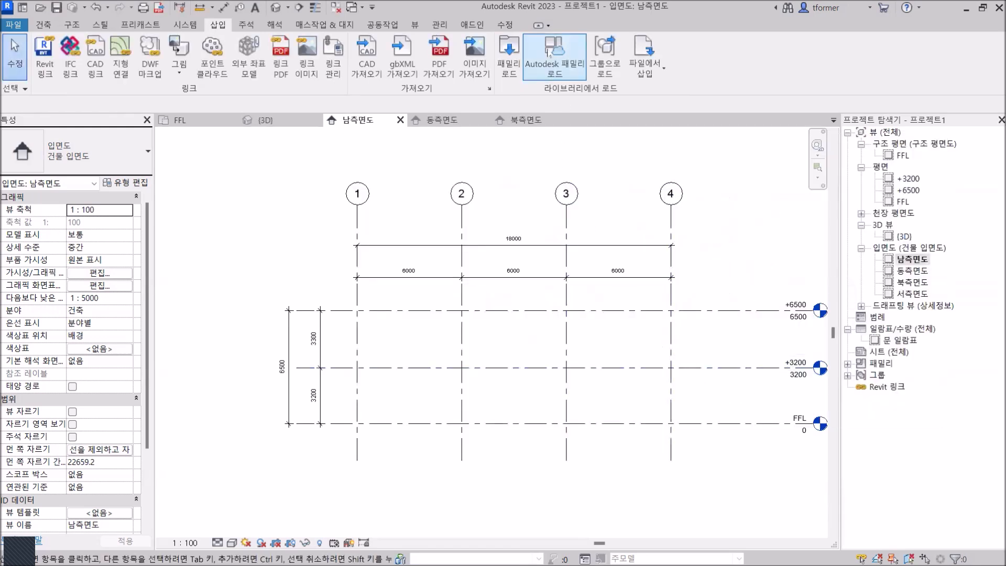
Step: Load the square concrete column family 콘크리트-정사각형-기둥 from the Autodesk cloud library's 구조 기둥/콘크리트 category
{"action": "left_click", "coordinate": [554, 51]}
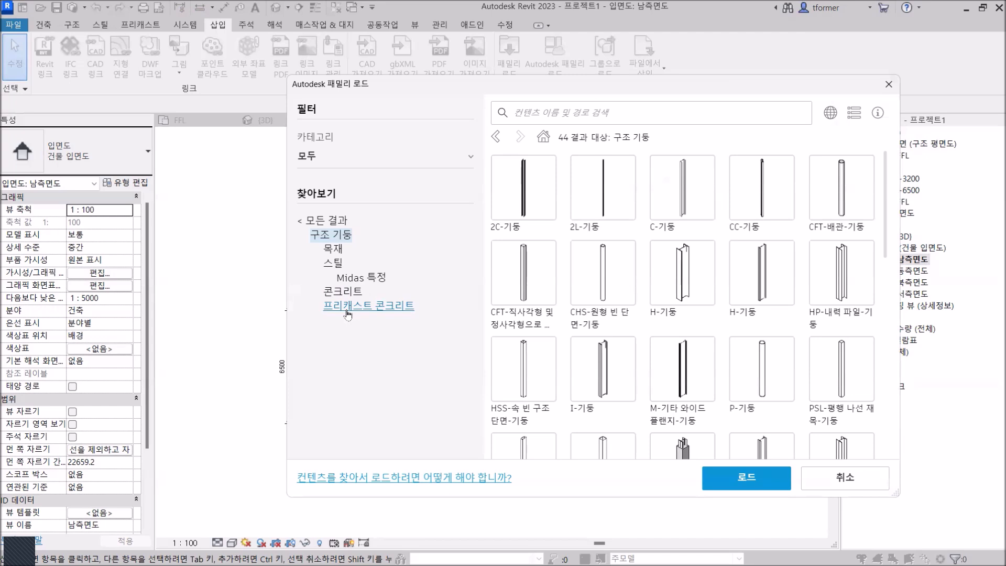
{"action": "left_click", "coordinate": [346, 309]}
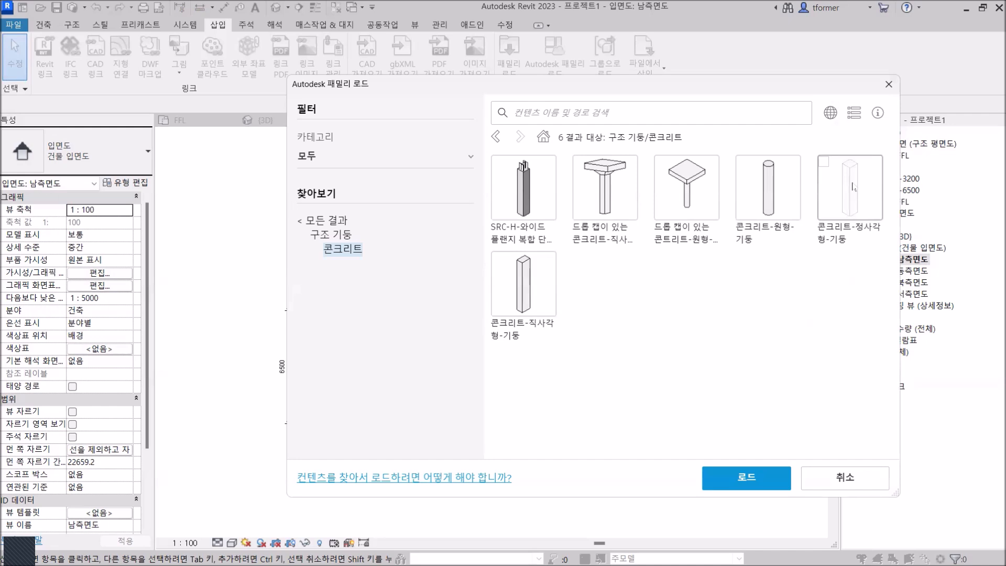
{"action": "left_click", "coordinate": [852, 187]}
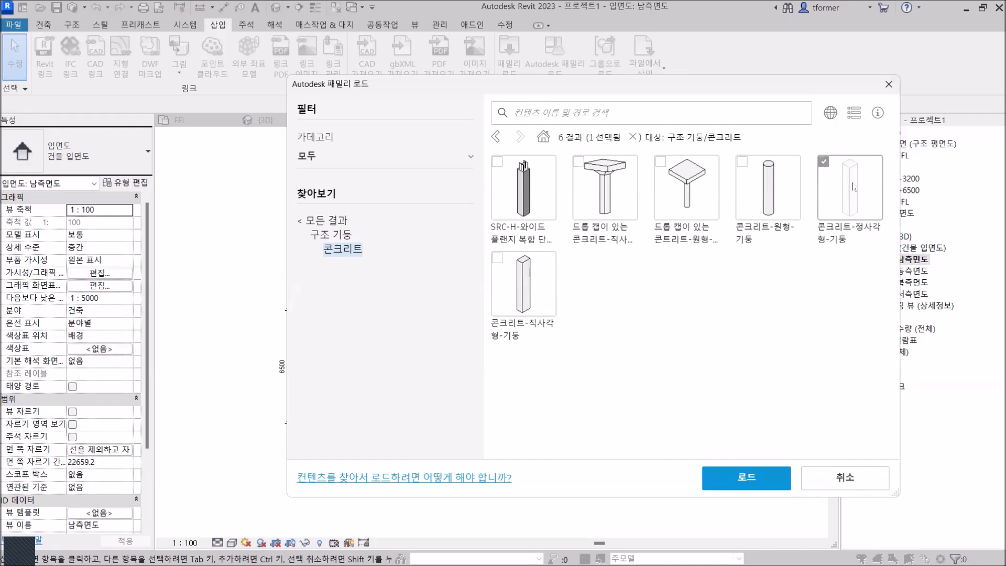
{"action": "left_click", "coordinate": [758, 481]}
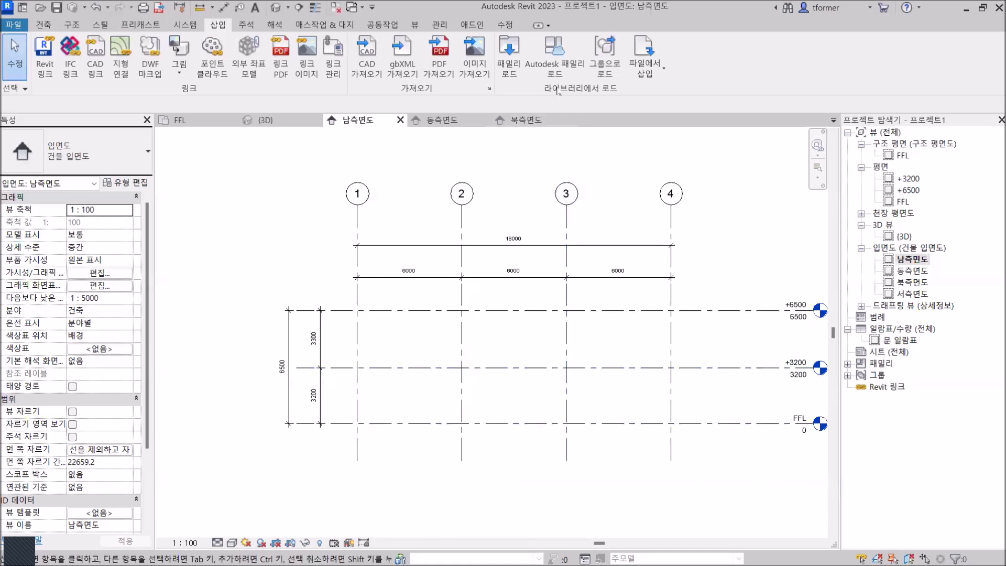
Step: Load the precast column family 프리캐스트-사각 기둥 from the Autodesk cloud library's 구조 기둥/프리캐스트 콘크리트 category
{"action": "left_click", "coordinate": [551, 57]}
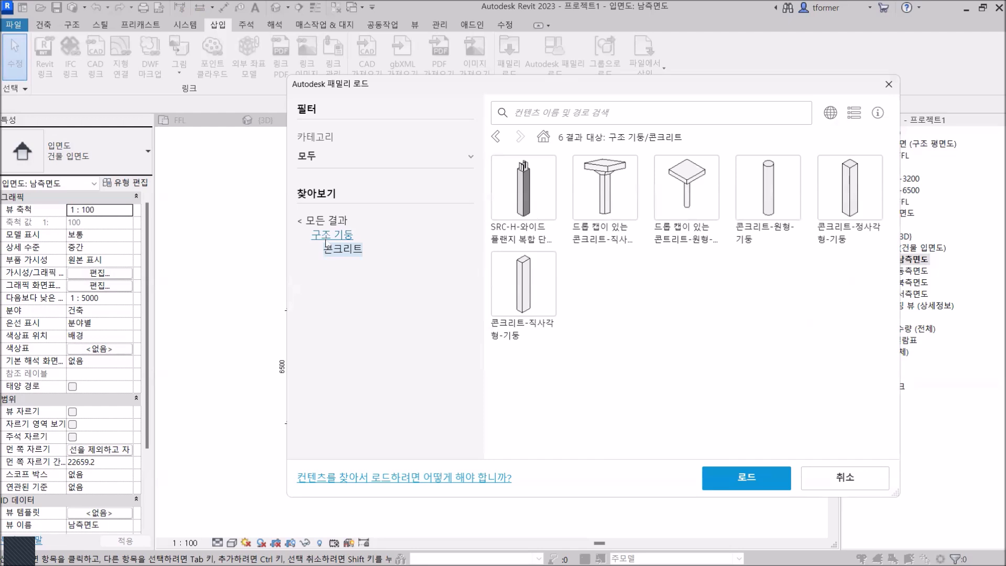
{"action": "left_click", "coordinate": [327, 236]}
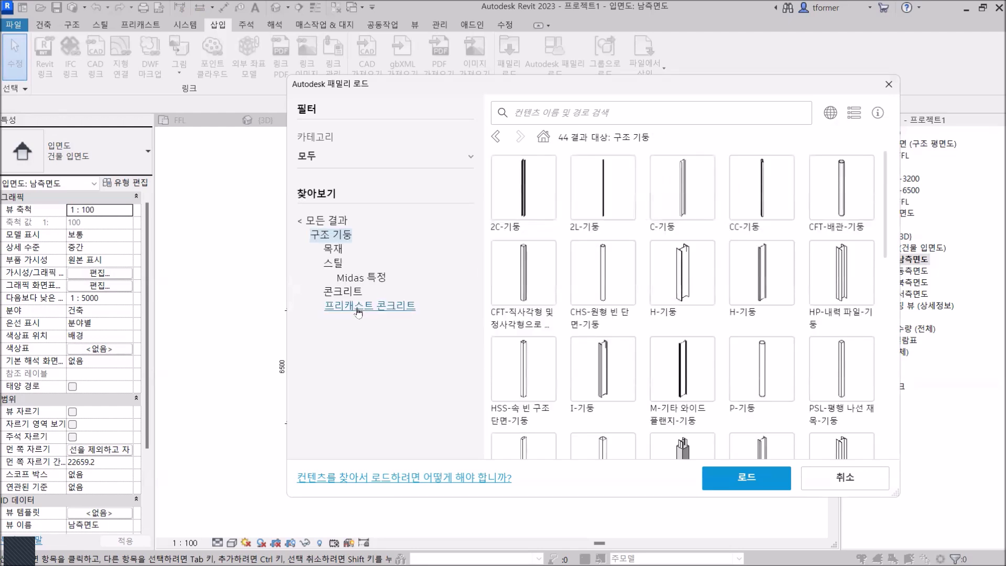
{"action": "left_click", "coordinate": [357, 309]}
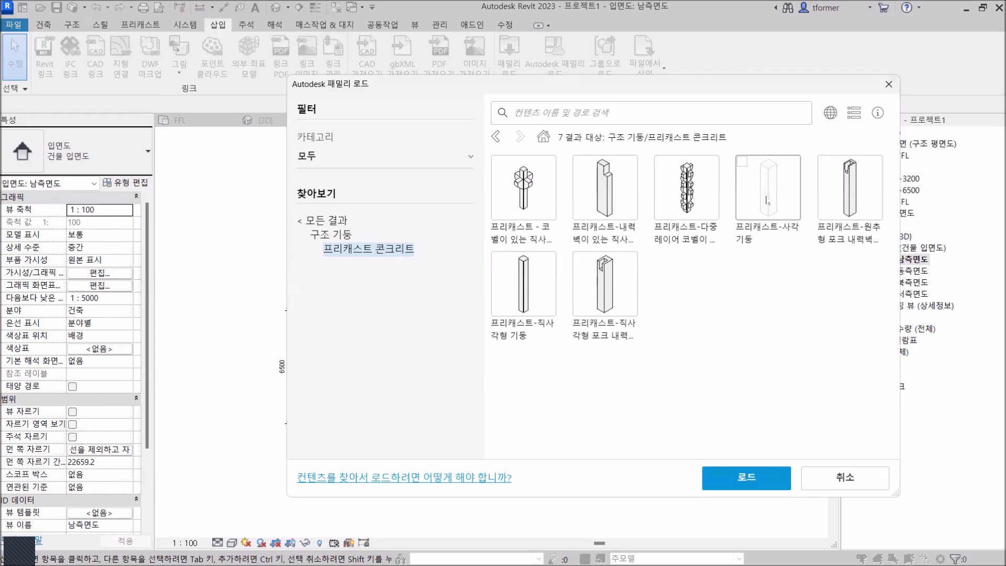
{"action": "left_click", "coordinate": [766, 201]}
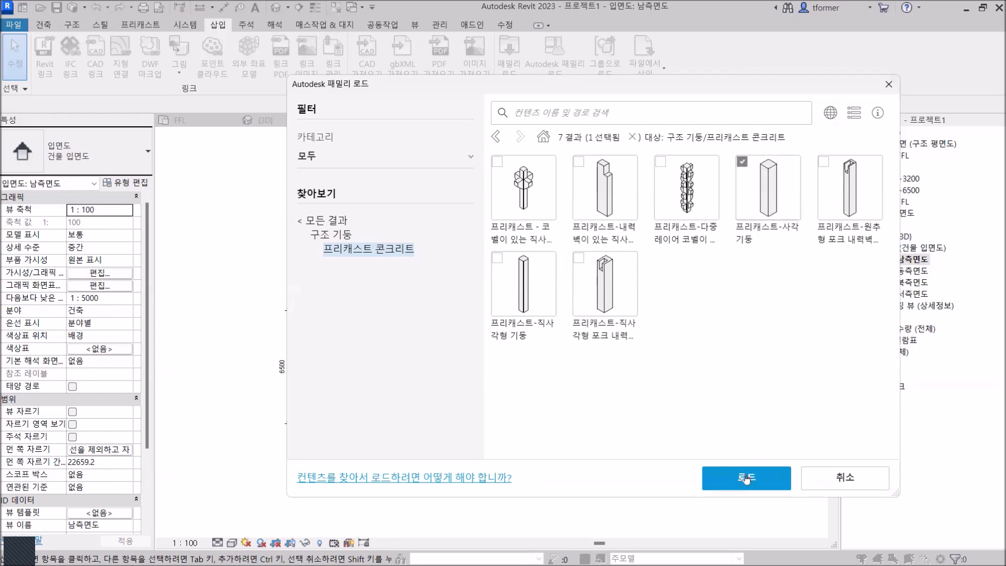
{"action": "left_click", "coordinate": [748, 477]}
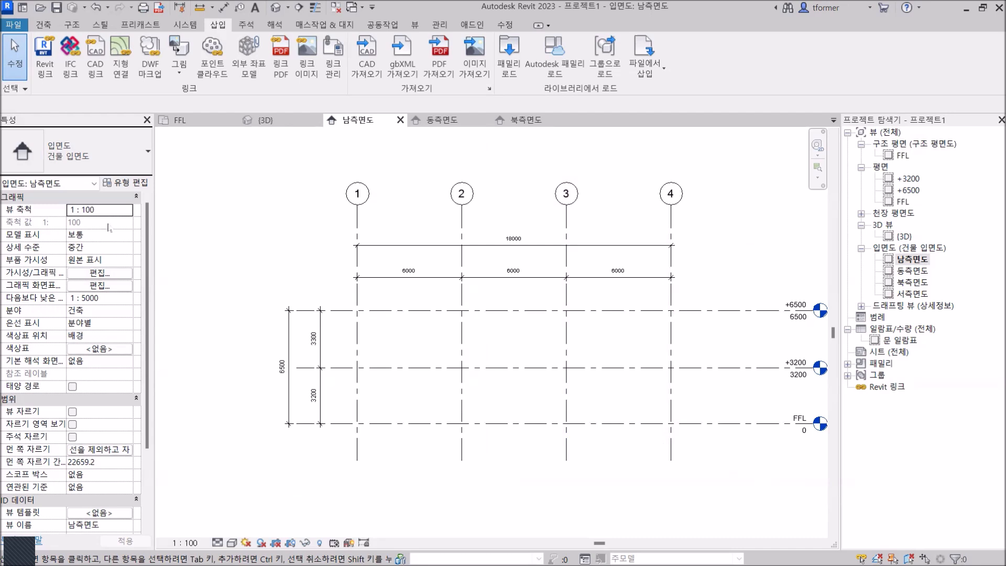
{"action": "left_click", "coordinate": [44, 26]}
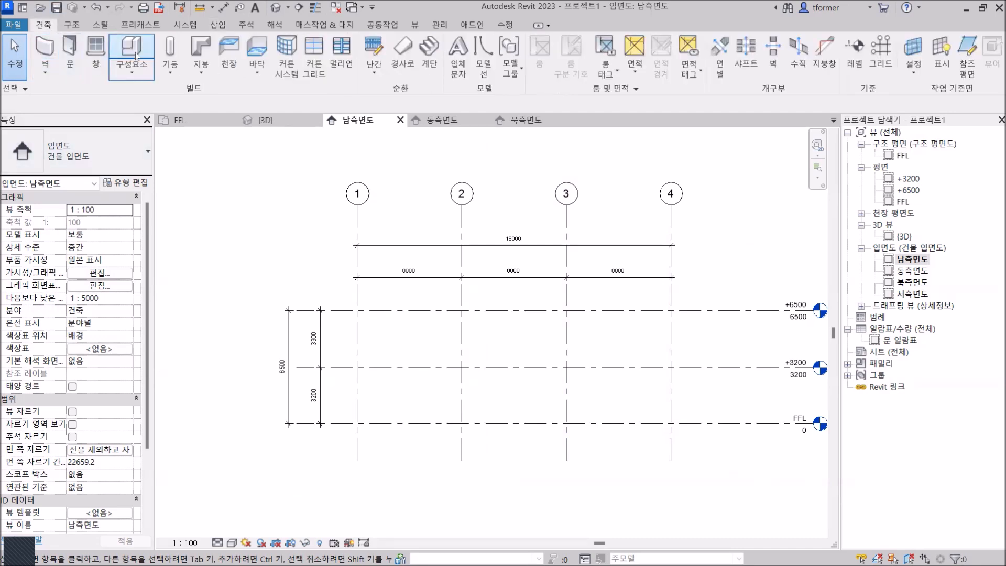
{"action": "left_click", "coordinate": [170, 47]}
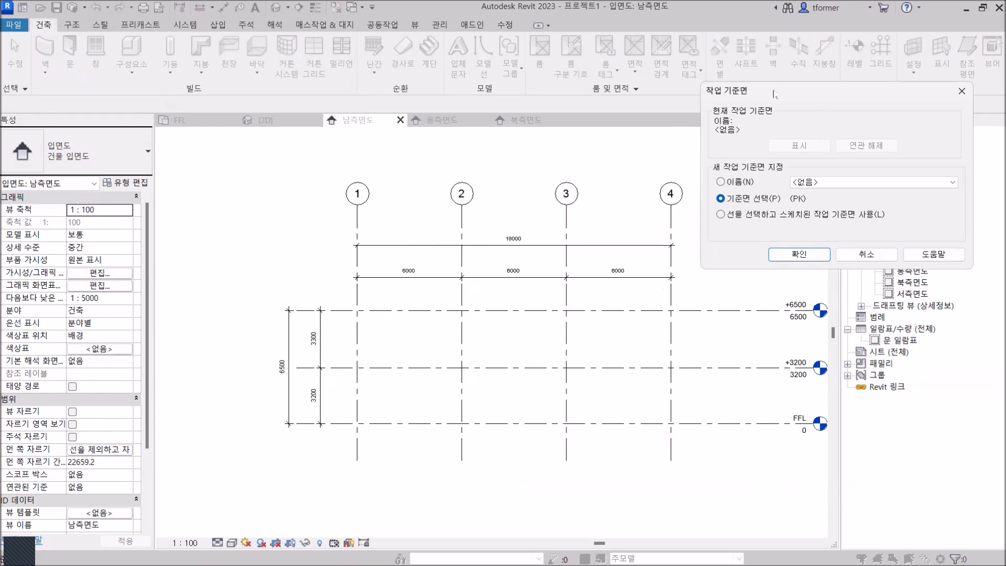
{"action": "left_click_drag", "start_coordinate": [773, 95], "coordinate": [554, 160]}
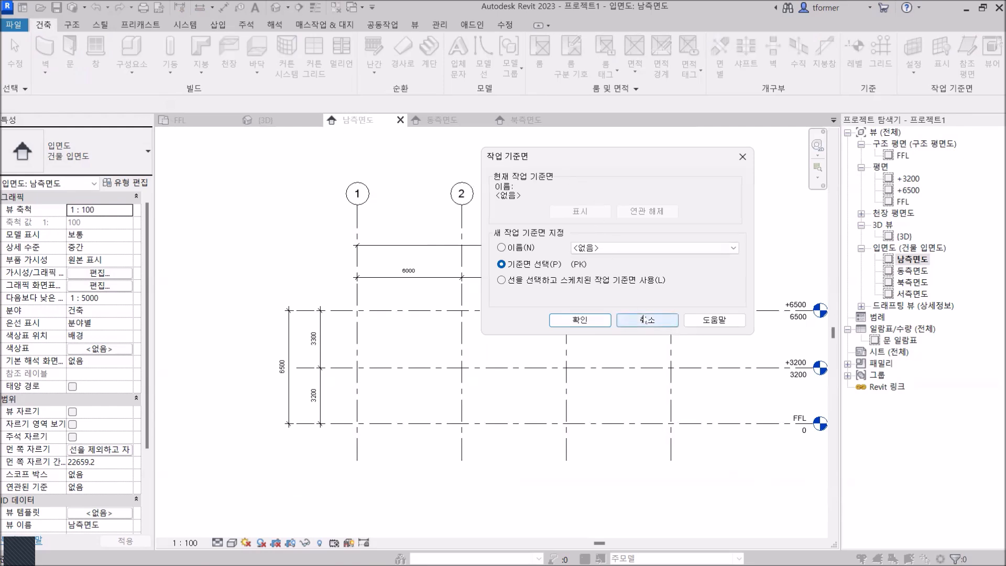
{"action": "left_click", "coordinate": [644, 320]}
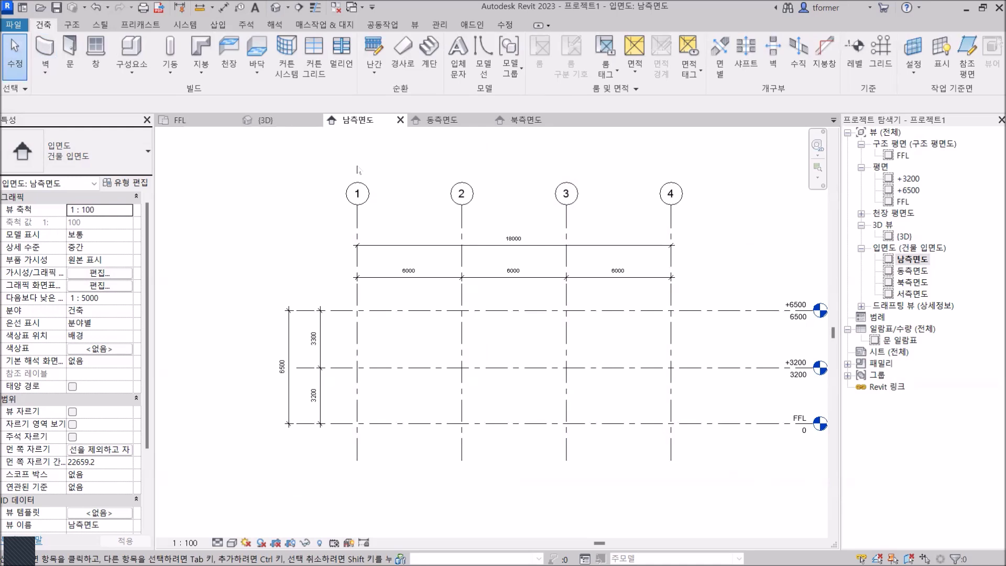
Step: Switch to the FFL floor plan and start a vertical structural column with the 프리캐스트-사각 기둥 600x600 type
{"action": "left_click", "coordinate": [194, 124]}
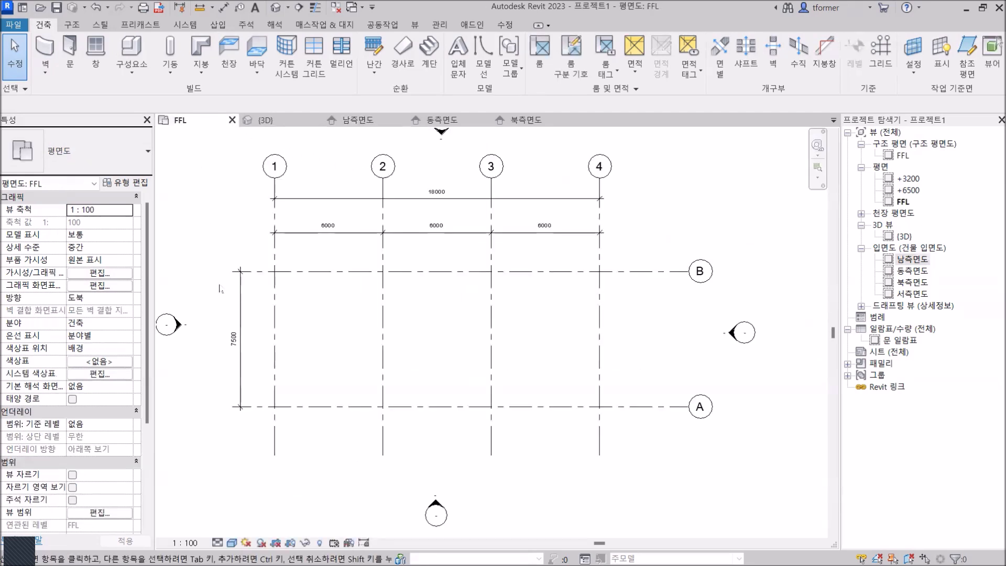
{"action": "left_click", "coordinate": [170, 50]}
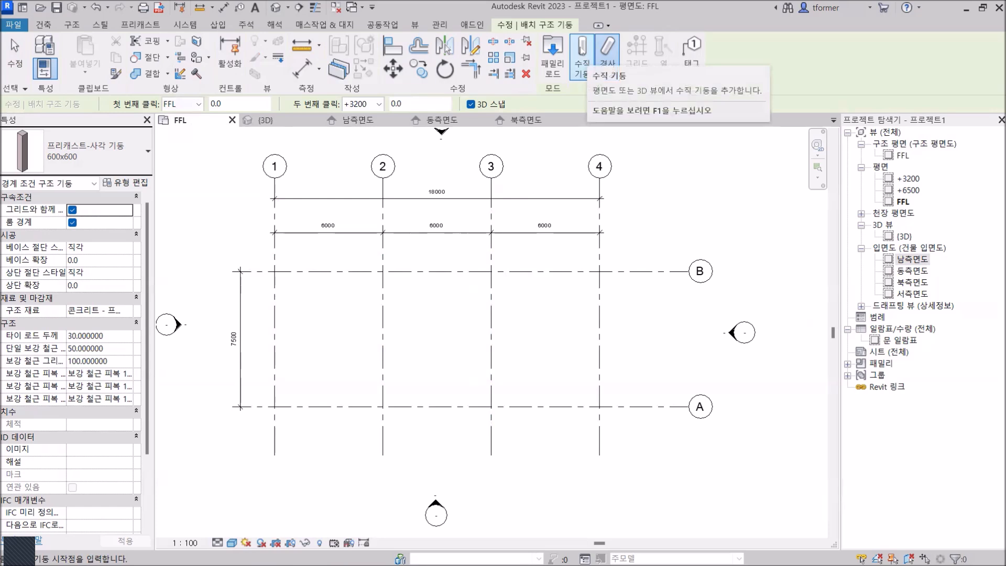
{"action": "left_click", "coordinate": [583, 51]}
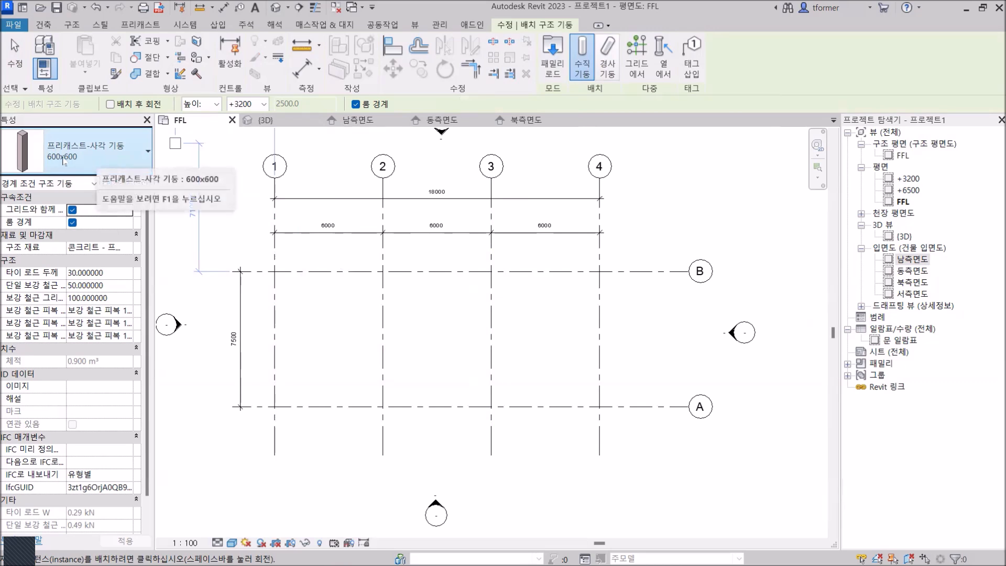
{"action": "left_click", "coordinate": [149, 154]}
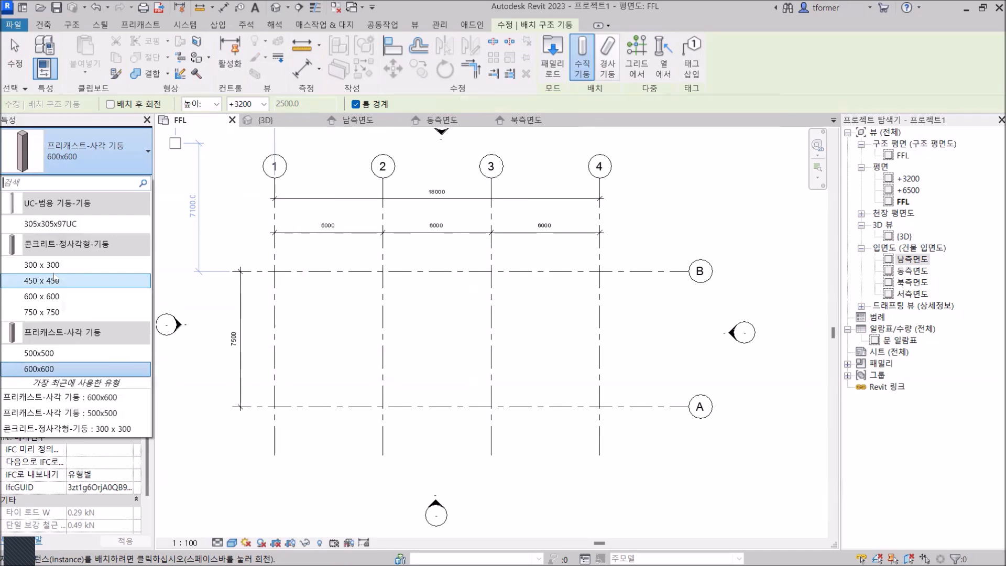
{"action": "left_click", "coordinate": [45, 368]}
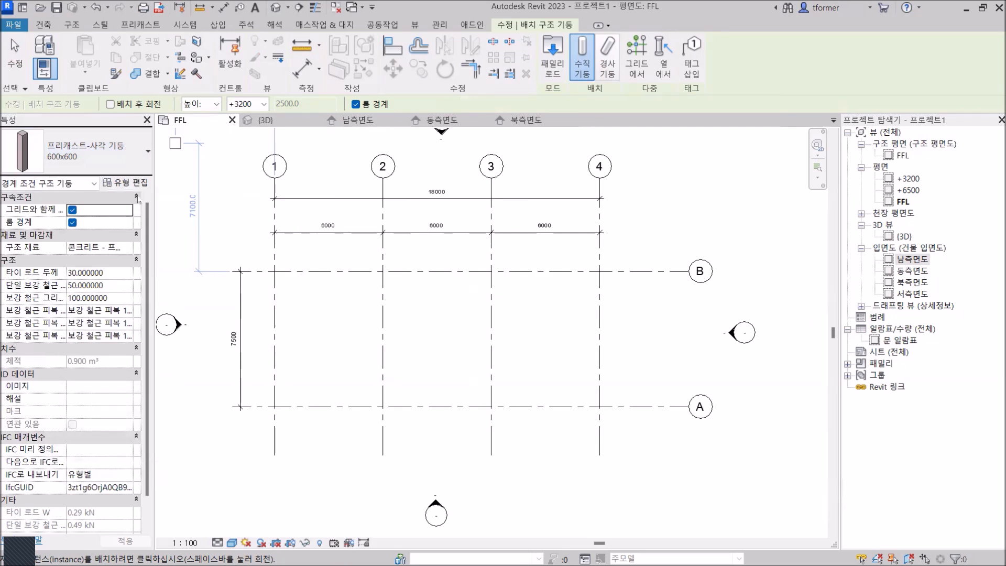
Step: Duplicate the 600x600 precast square column type under the name 700x700
{"action": "left_click", "coordinate": [129, 183]}
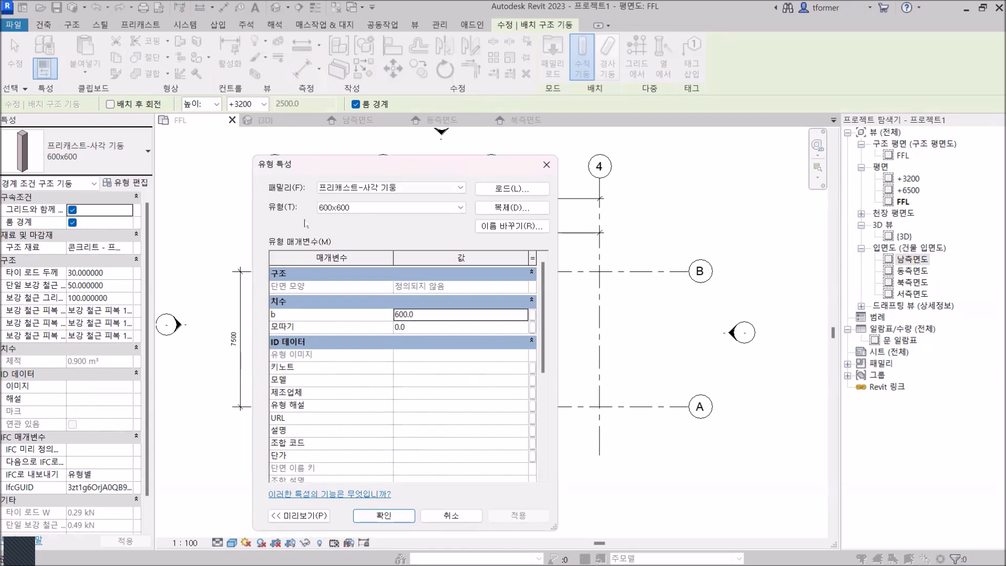
{"action": "left_click", "coordinate": [516, 208]}
{"action": "left_click", "coordinate": [401, 338]}
{"action": "key", "text": "BackSpace"}
{"action": "key", "text": "BackSpace"}
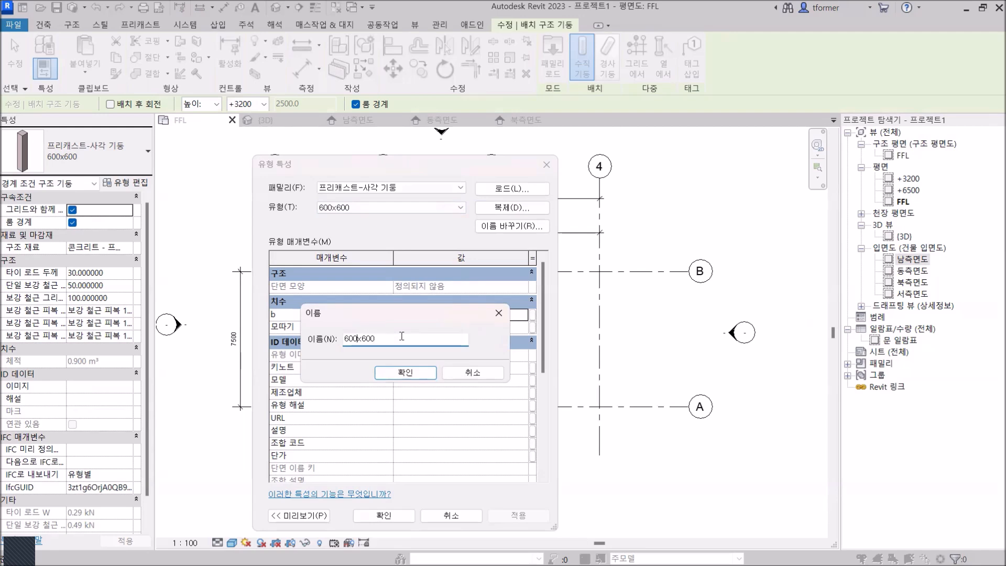
{"action": "key", "text": "Home"}
{"action": "key", "text": "Delete"}
{"action": "type", "text": "7"}
{"action": "left_click", "coordinate": [367, 339]}
{"action": "key", "text": "BackSpace"}
{"action": "type", "text": "7"}
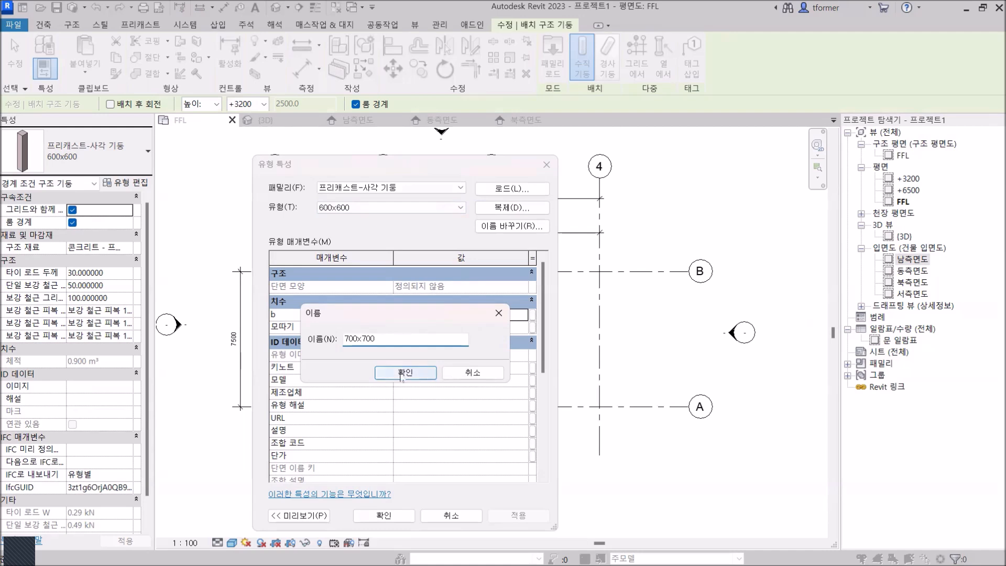
{"action": "left_click", "coordinate": [406, 373]}
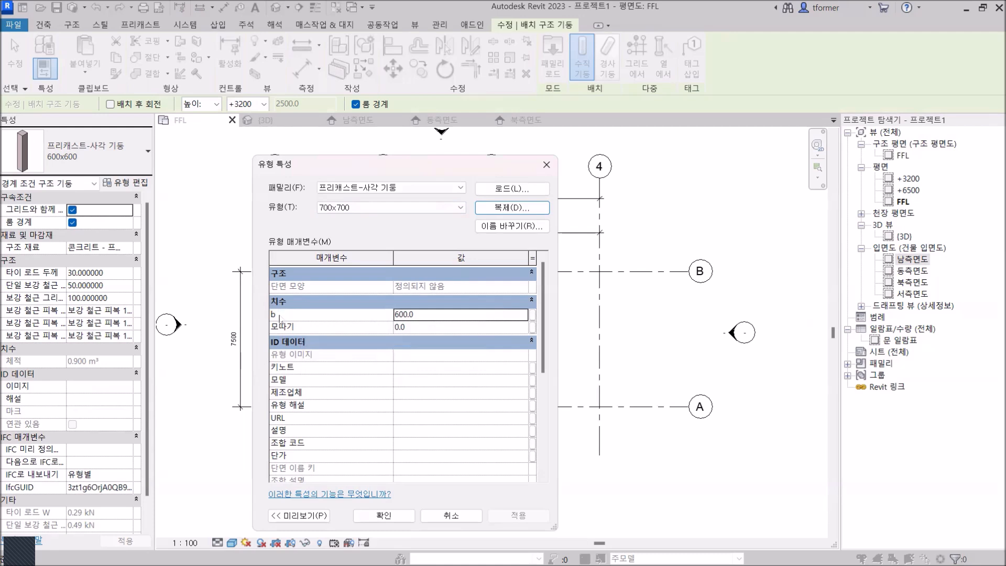
Step: Set dimension b of the 700x700 column type to 700 and apply the type properties
{"action": "left_click", "coordinate": [401, 317]}
{"action": "key", "text": "BackSpace"}
{"action": "type", "text": "7"}
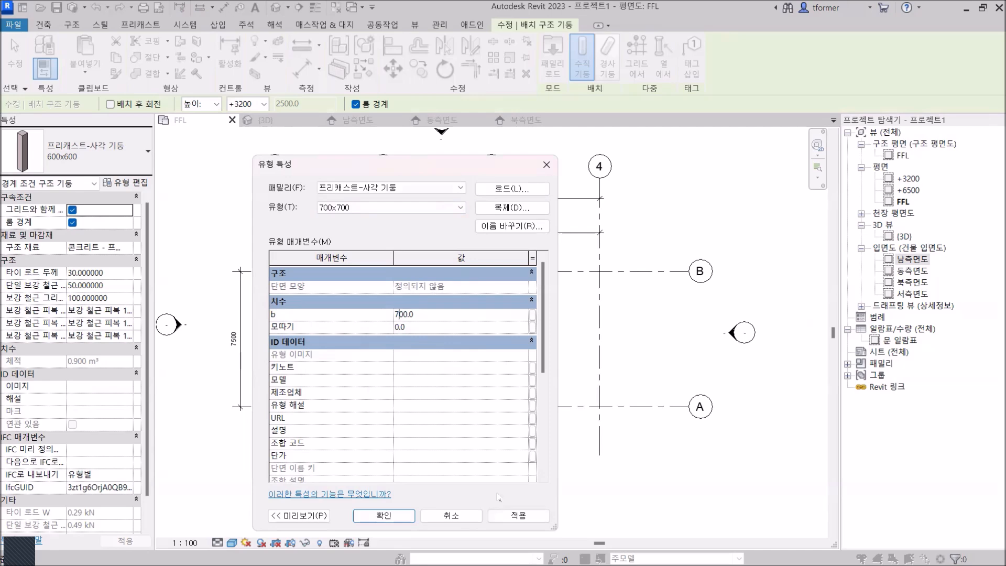
{"action": "left_click", "coordinate": [518, 515]}
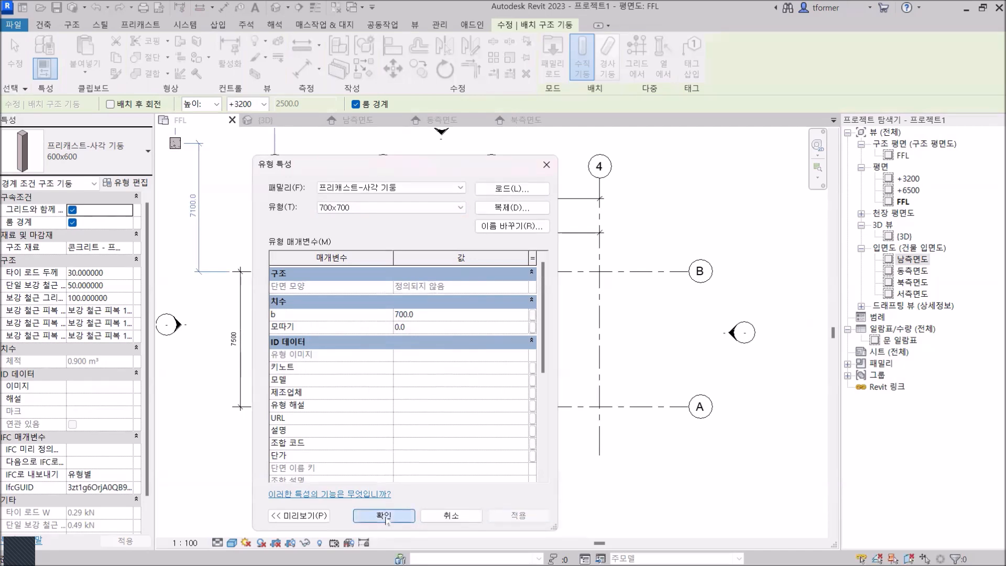
{"action": "left_click", "coordinate": [384, 515]}
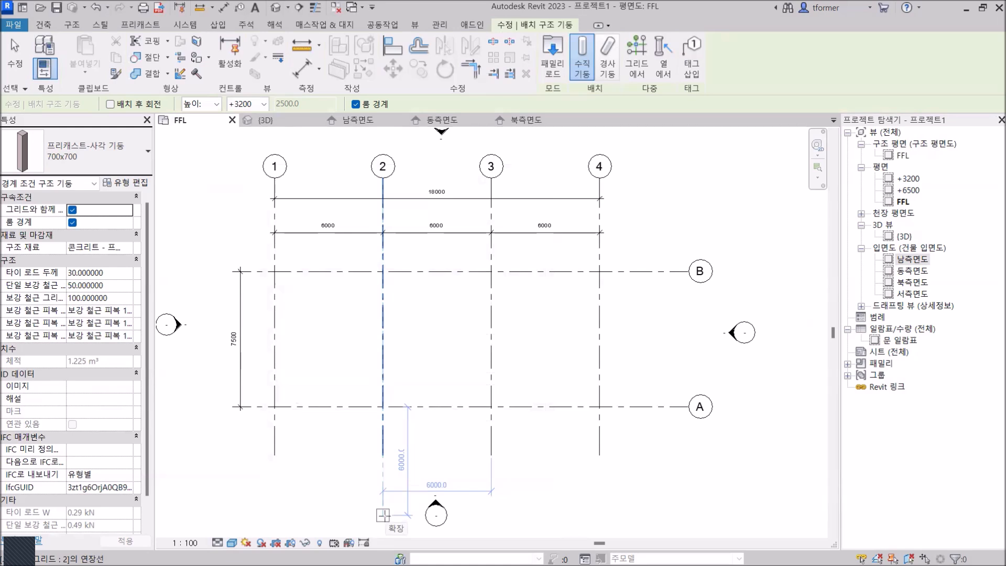
Step: Choose the 600x600 precast column type and set it to rise by height (높이) to level +3200
{"action": "left_click", "coordinate": [148, 153]}
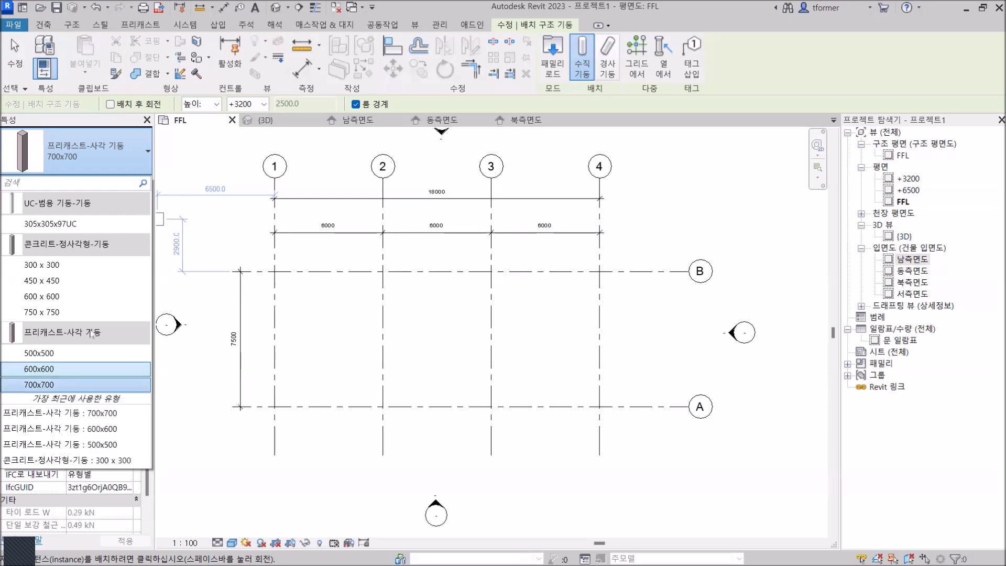
{"action": "left_click", "coordinate": [40, 368]}
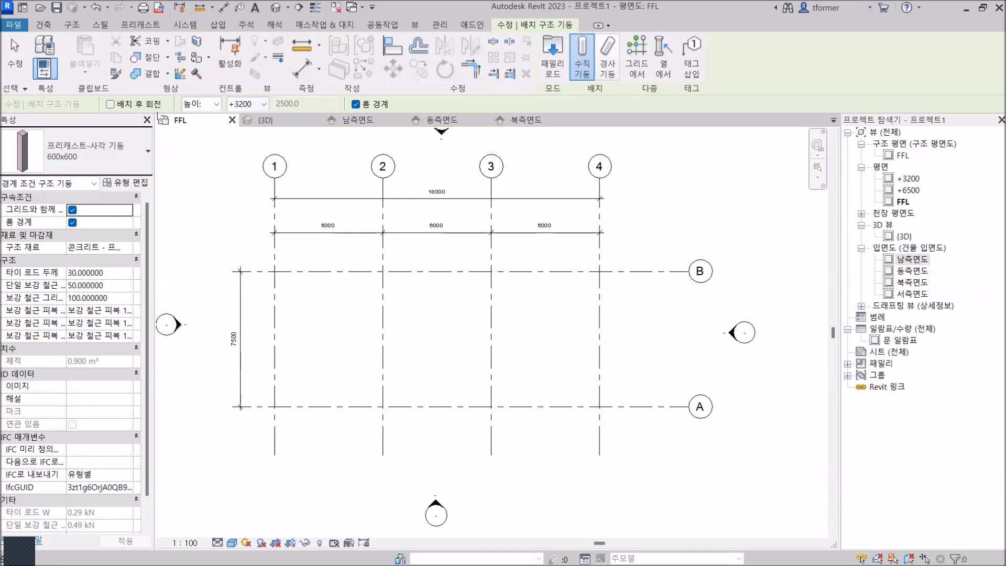
{"action": "left_click", "coordinate": [206, 108]}
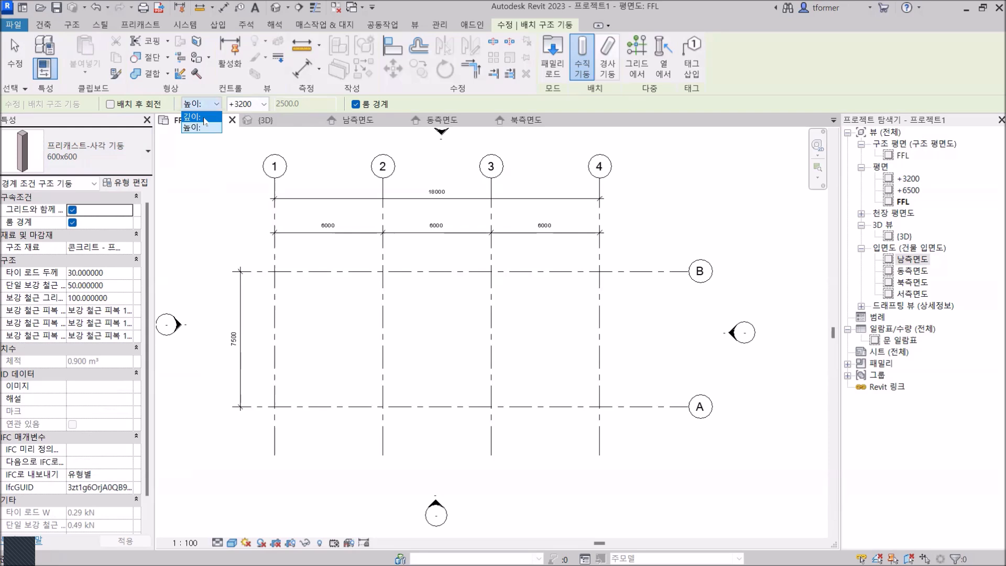
{"action": "left_click", "coordinate": [202, 128]}
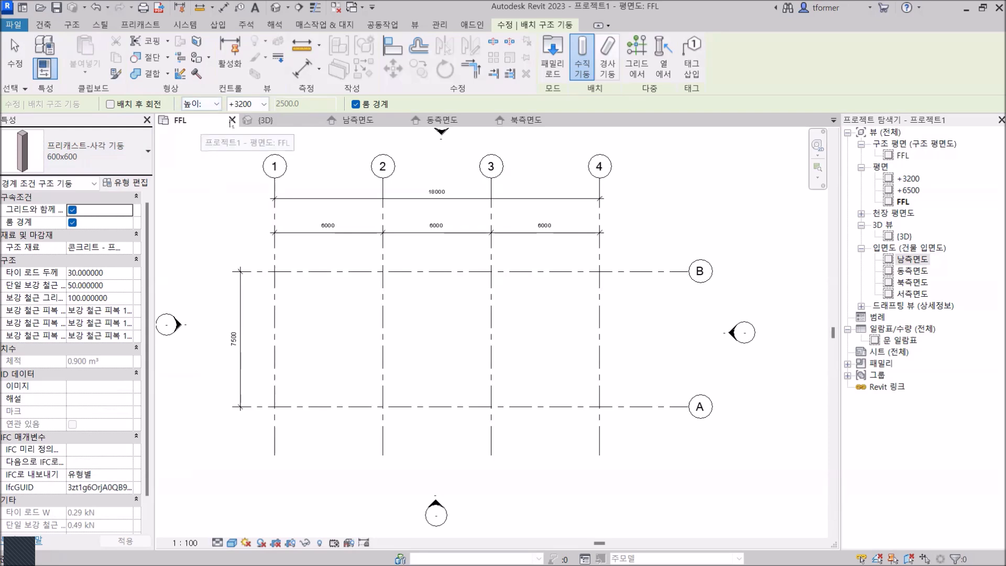
{"action": "left_click", "coordinate": [263, 103]}
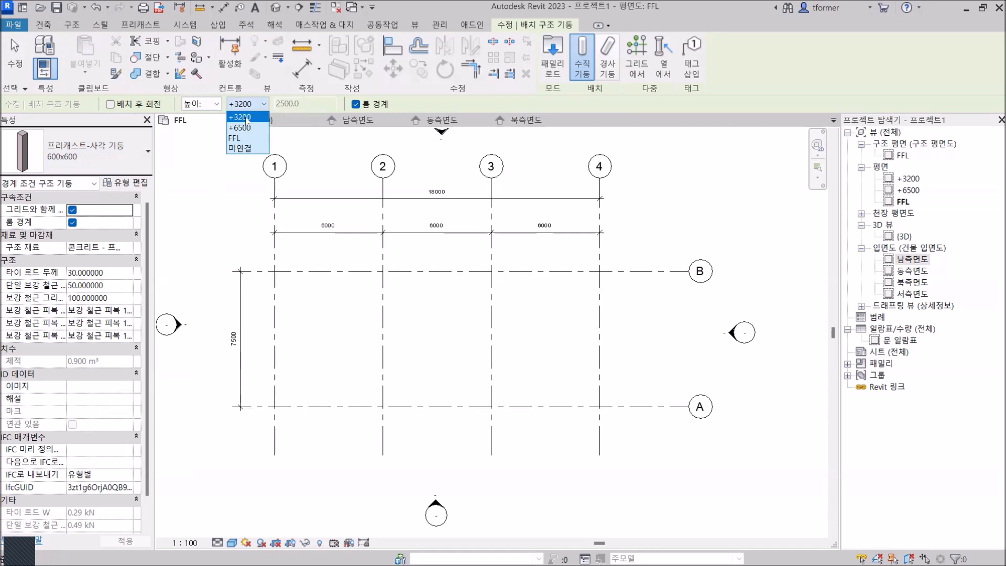
{"action": "left_click", "coordinate": [246, 118]}
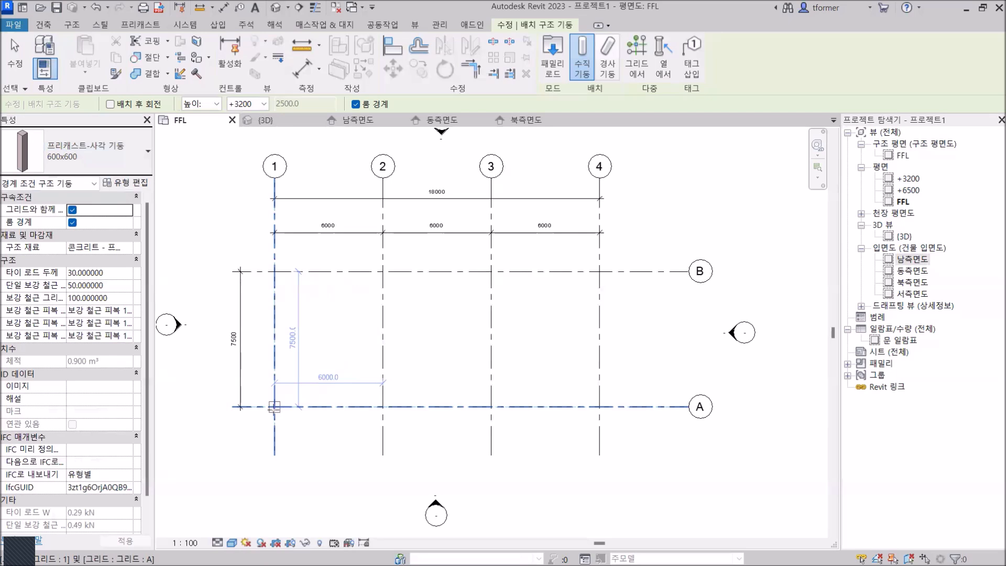
Step: Place 600x600 columns at all eight intersections of grids 1 to 4 with grids A and B, and end column placement
{"action": "left_click", "coordinate": [274, 407]}
{"action": "left_click", "coordinate": [274, 271]}
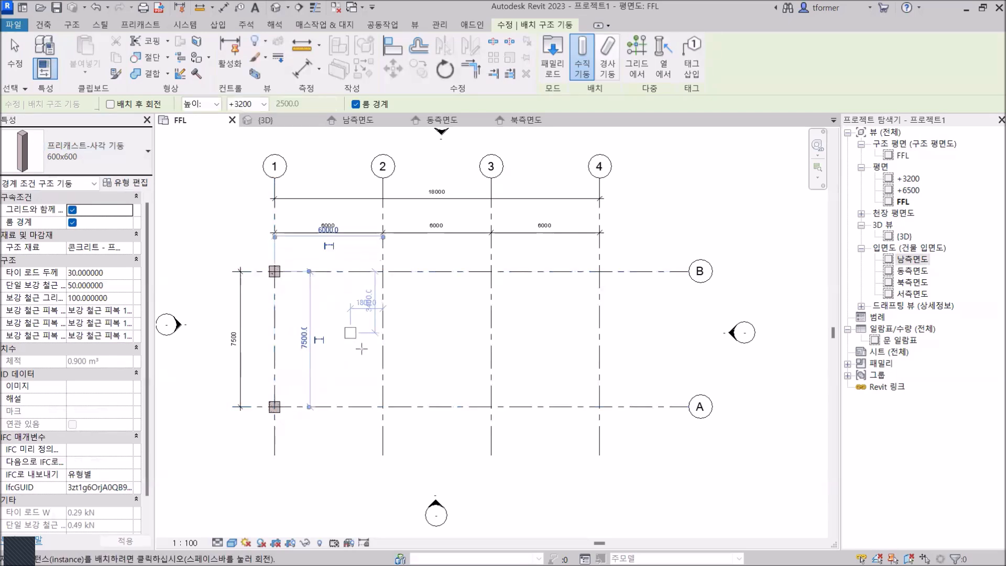
{"action": "left_click", "coordinate": [382, 406]}
{"action": "left_click", "coordinate": [382, 271]}
{"action": "left_click", "coordinate": [491, 405]}
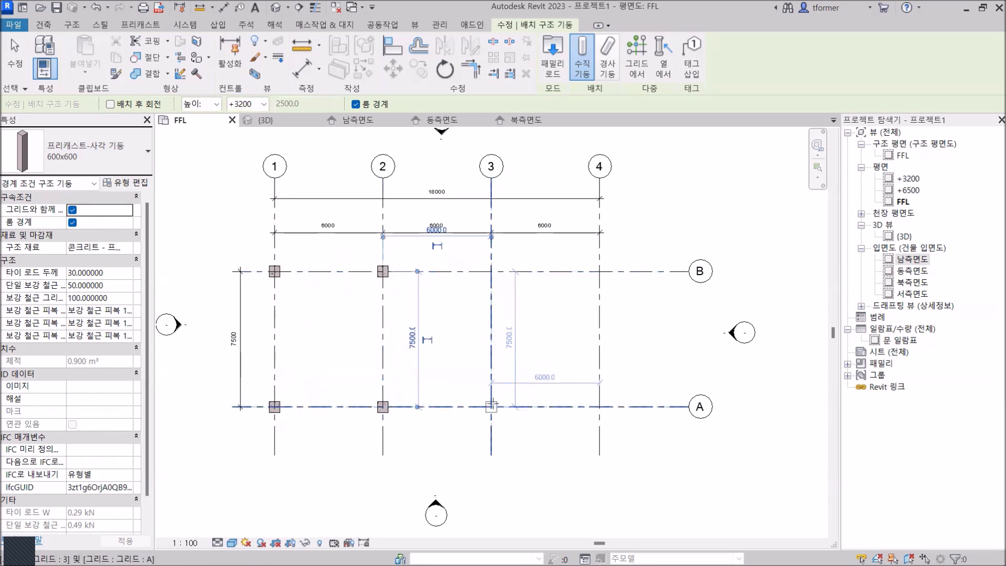
{"action": "left_click", "coordinate": [491, 271]}
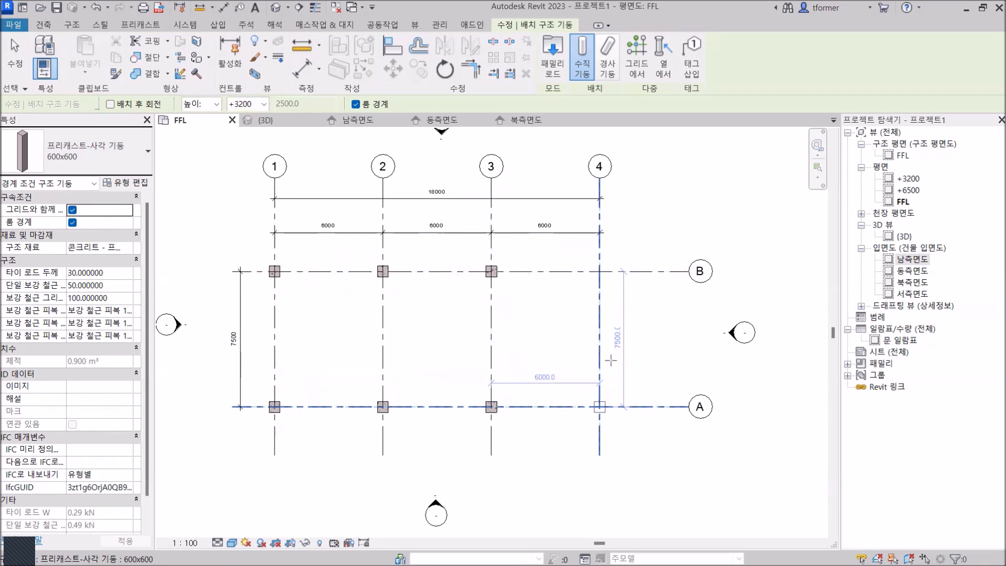
{"action": "left_click", "coordinate": [599, 405]}
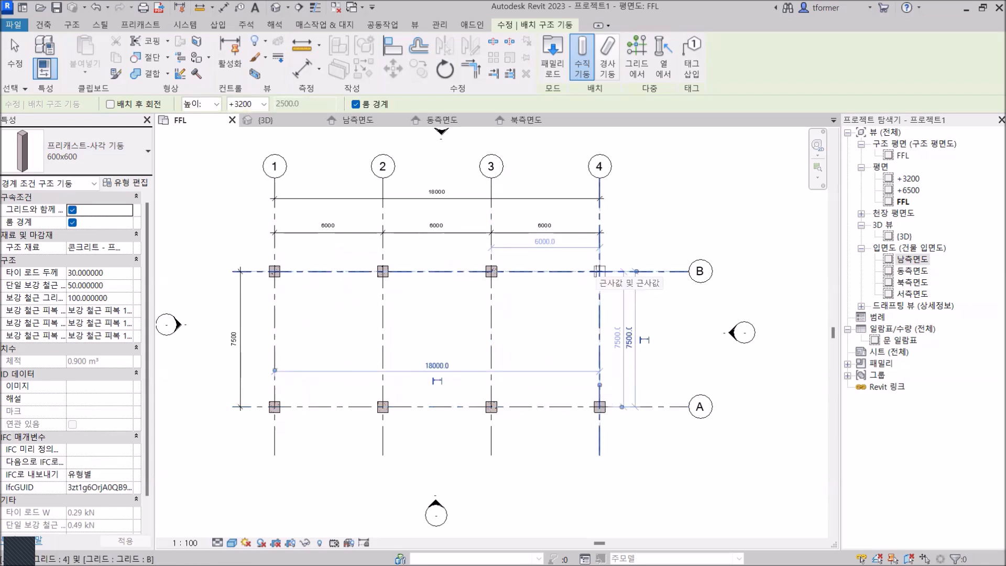
{"action": "left_click", "coordinate": [600, 270]}
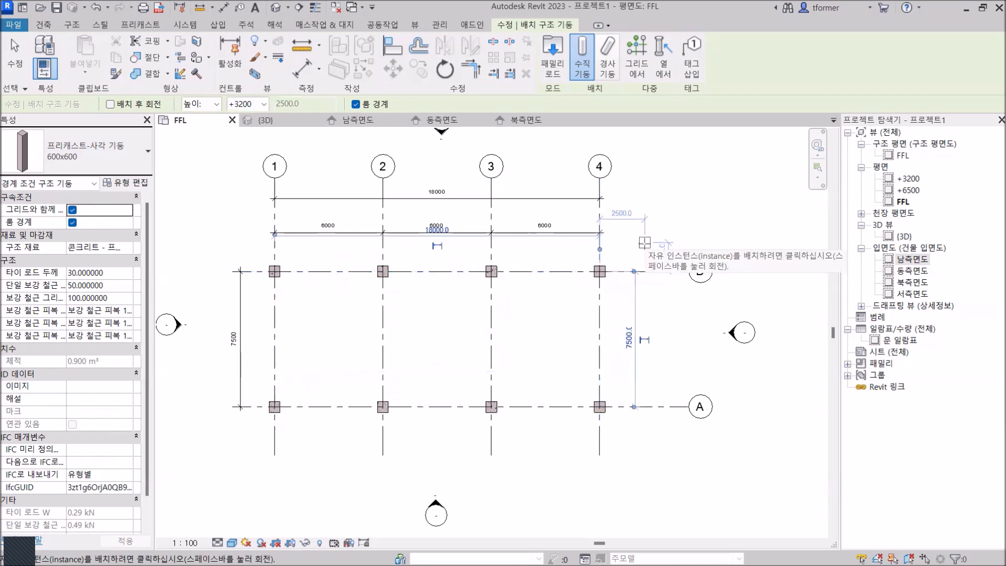
{"action": "right_click", "coordinate": [644, 242]}
{"action": "left_click", "coordinate": [647, 251]}
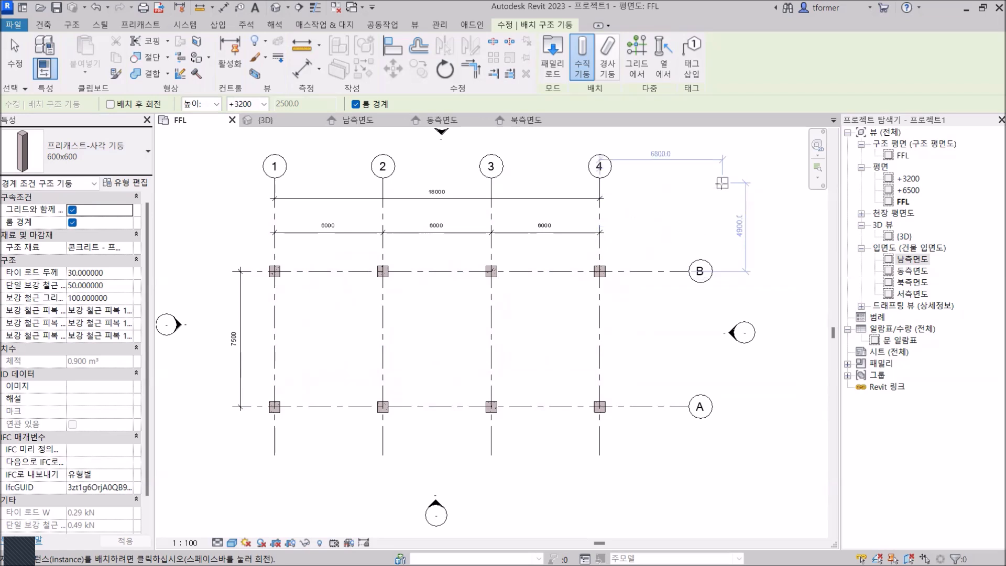
{"action": "right_click", "coordinate": [717, 188]}
{"action": "left_click", "coordinate": [745, 194]}
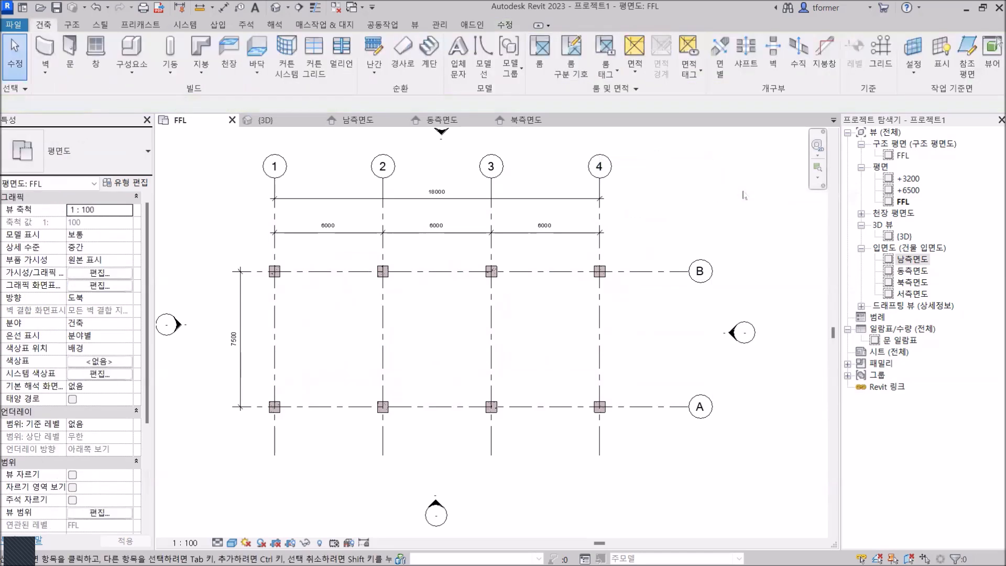
Step: Inspect the columns in the 3D view using the visual styles 은선 and 음영처리, ending with 색상 일치
{"action": "left_click", "coordinate": [268, 121]}
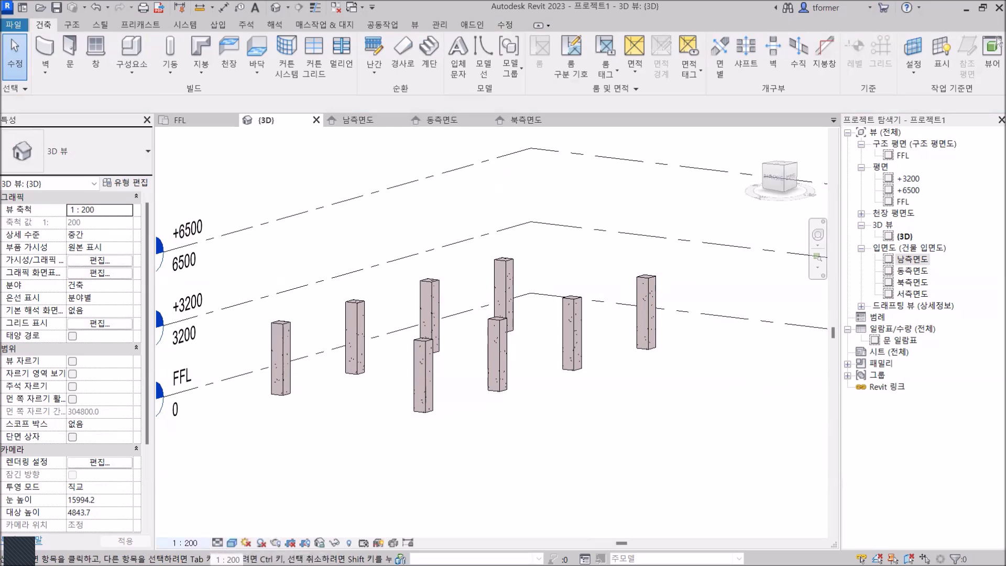
{"action": "left_click", "coordinate": [232, 544]}
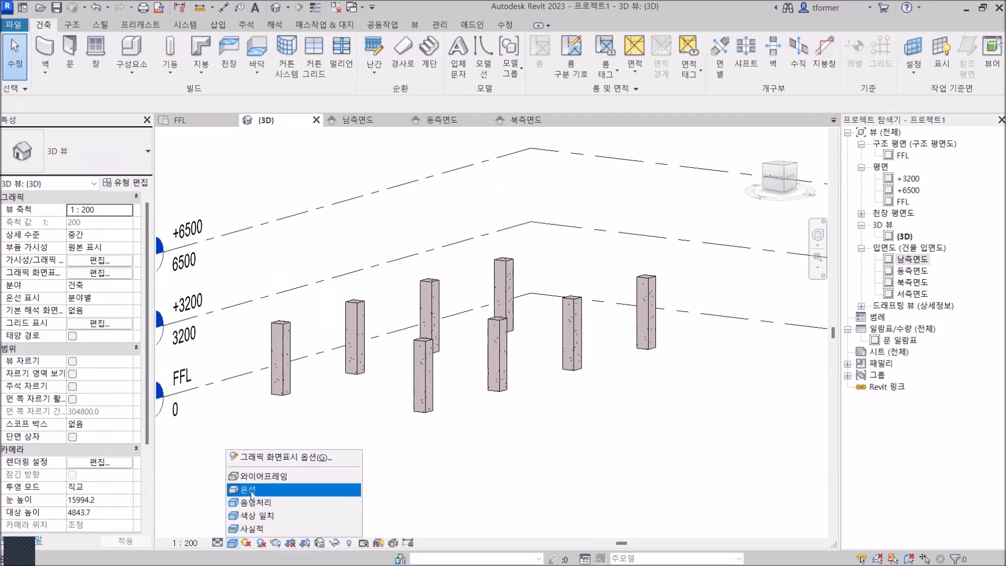
{"action": "left_click", "coordinate": [250, 490]}
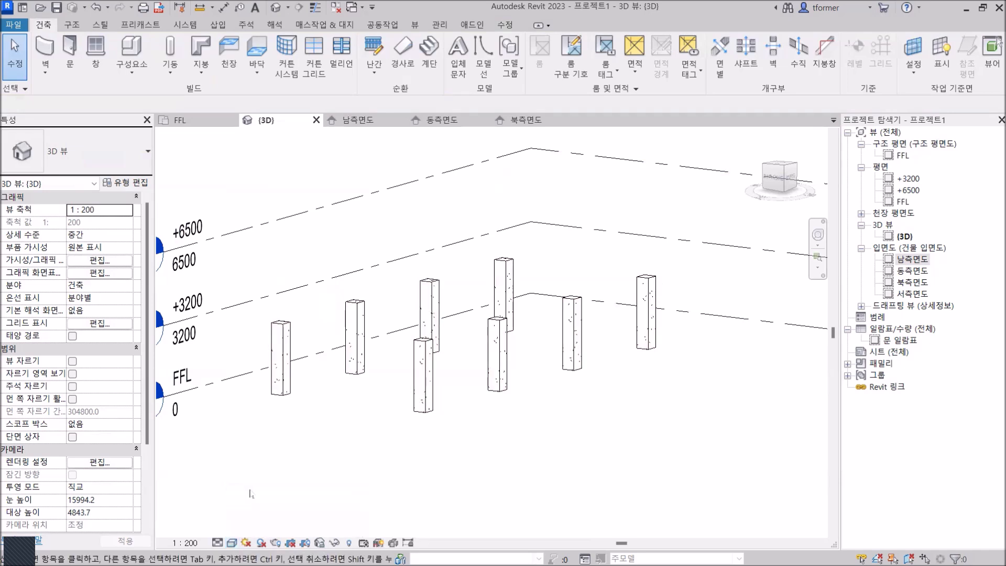
{"action": "left_click", "coordinate": [232, 543]}
{"action": "left_click", "coordinate": [253, 502]}
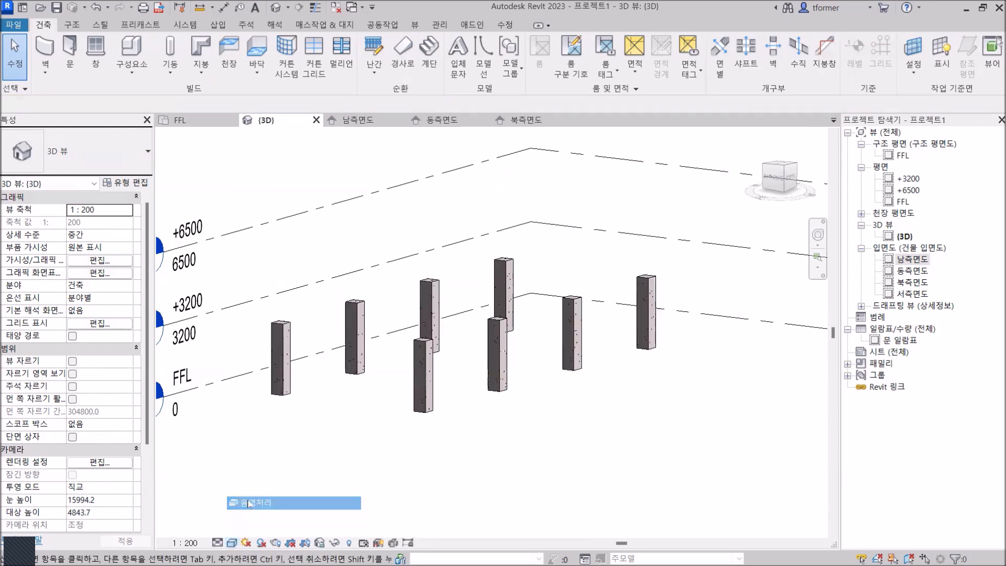
{"action": "left_click", "coordinate": [232, 543]}
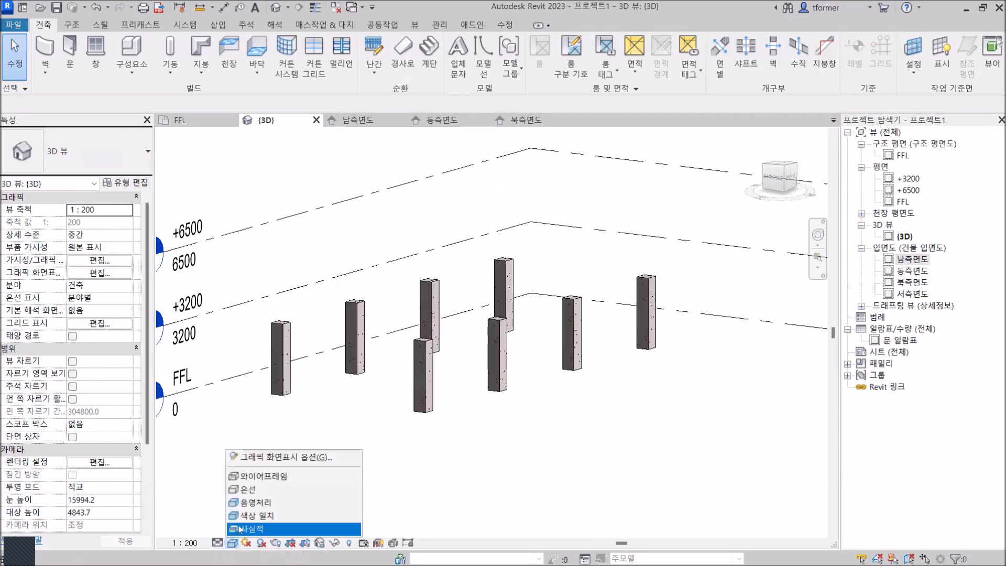
{"action": "left_click", "coordinate": [255, 517]}
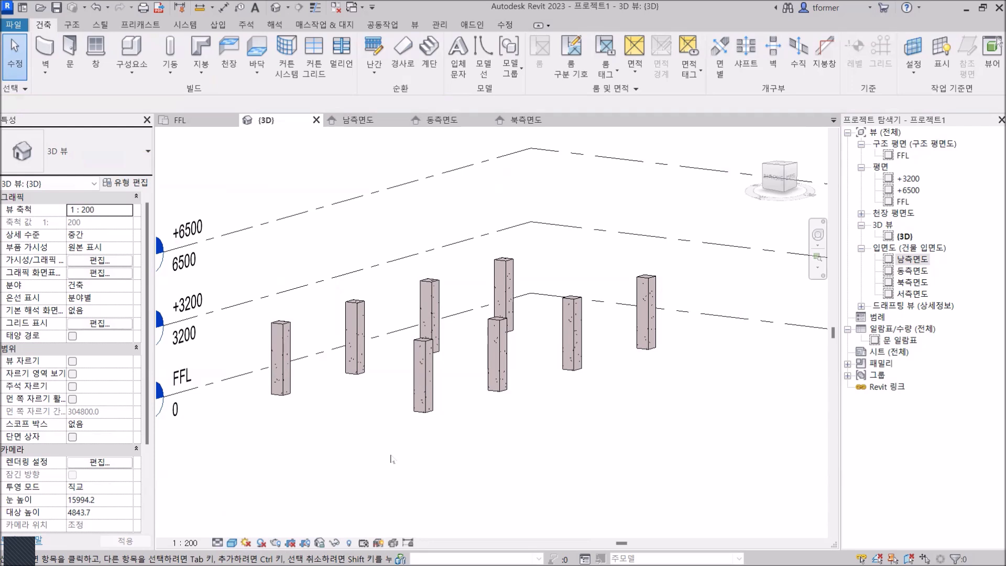
Step: Delete all eight columns from the FFL floor plan
{"action": "left_click", "coordinate": [195, 122]}
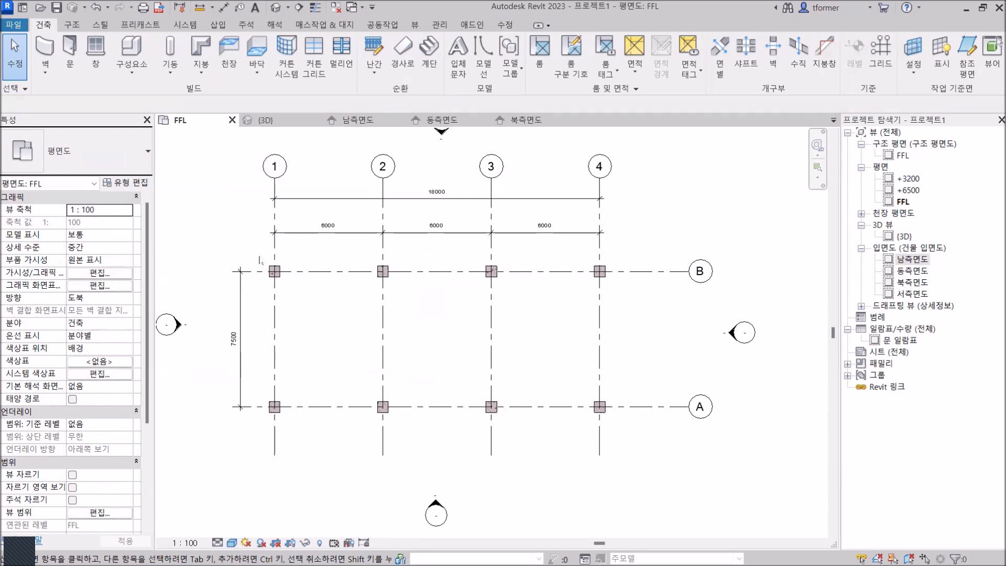
{"action": "left_click_drag", "start_coordinate": [259, 257], "coordinate": [622, 424]}
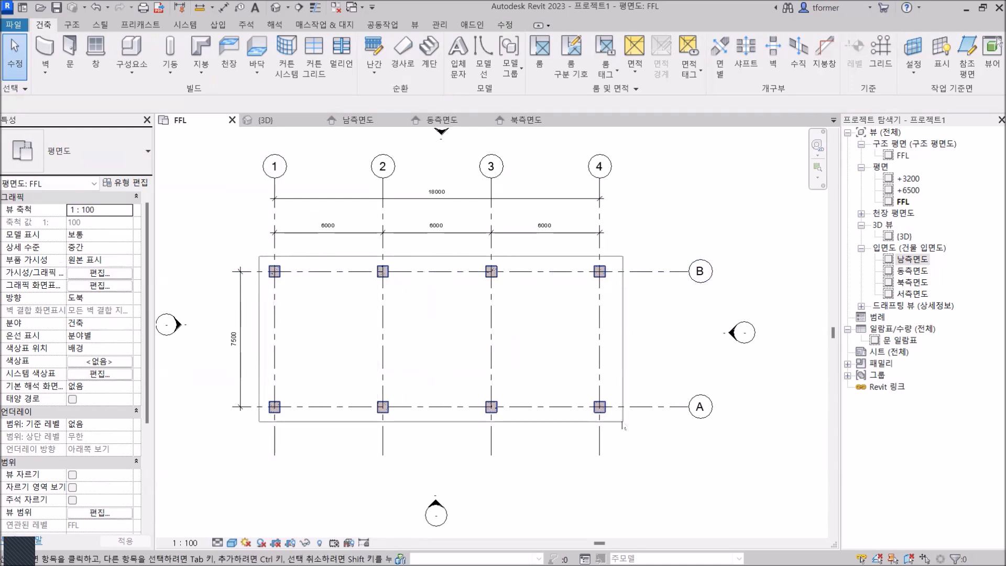
{"action": "key", "text": "Escape"}
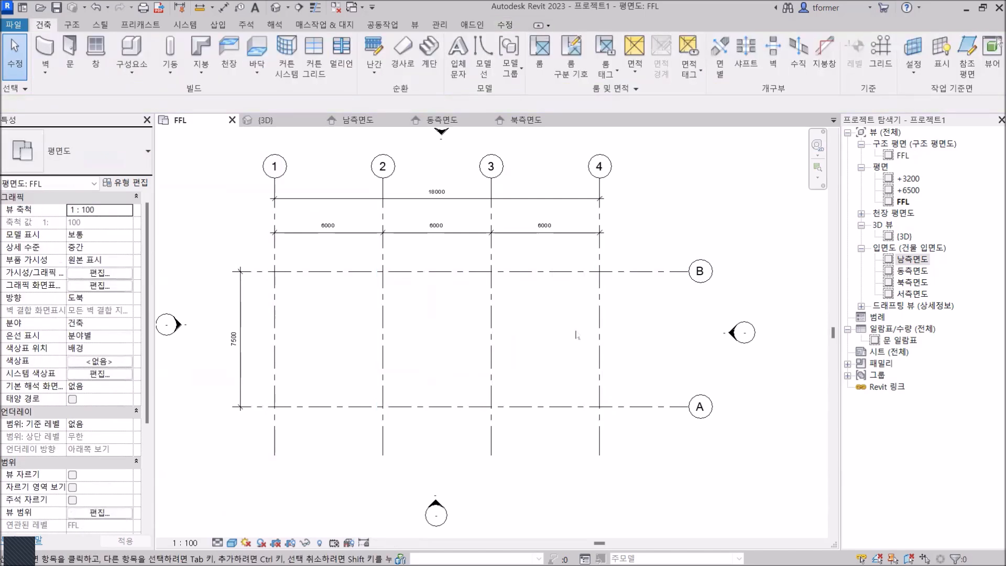
Step: Place 600x600 structural columns up to level +3200 at all intersections of grids 1 to 4 with A and B using the at-grids option (그리드에서)
{"action": "left_click", "coordinate": [73, 24]}
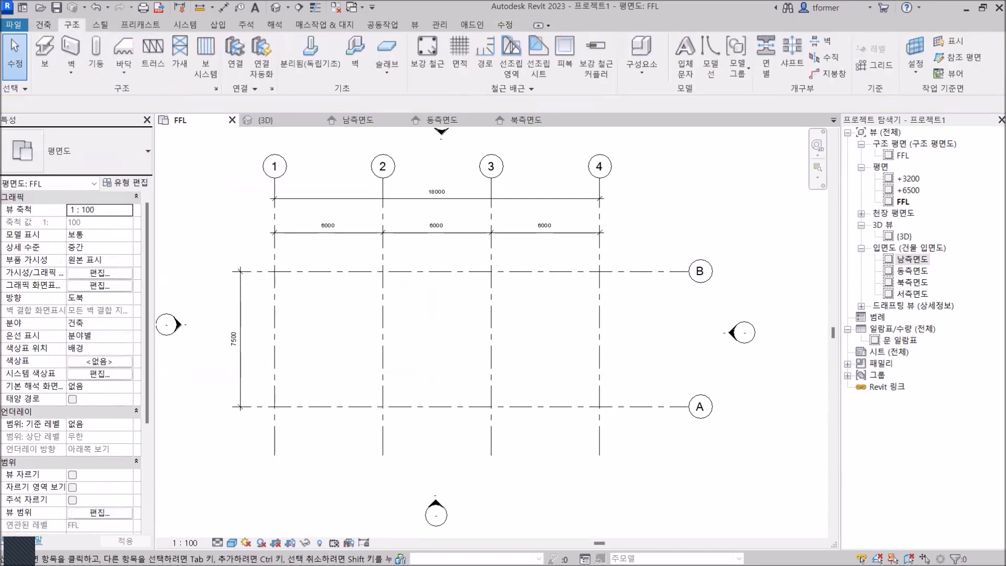
{"action": "left_click", "coordinate": [95, 55]}
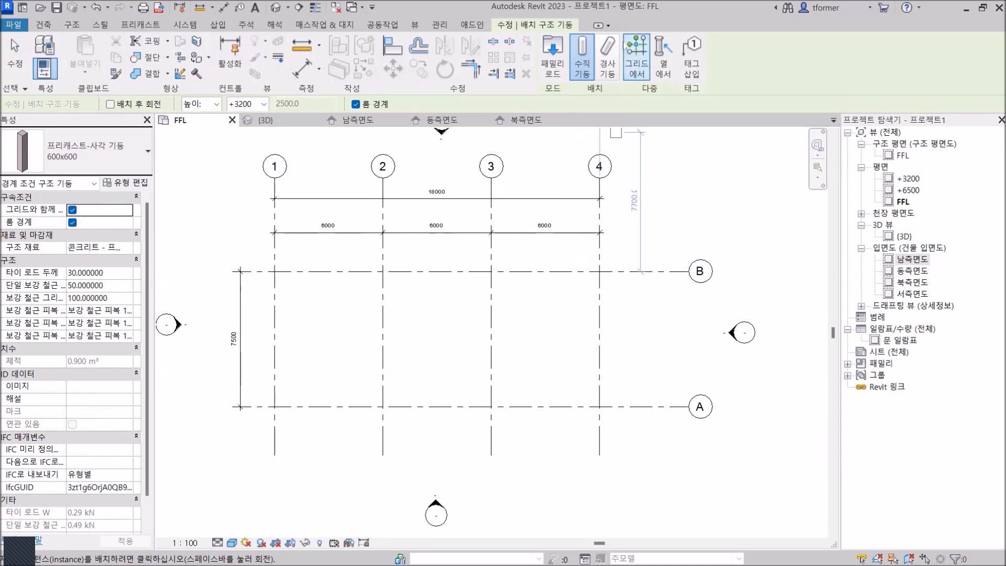
{"action": "left_click", "coordinate": [637, 51]}
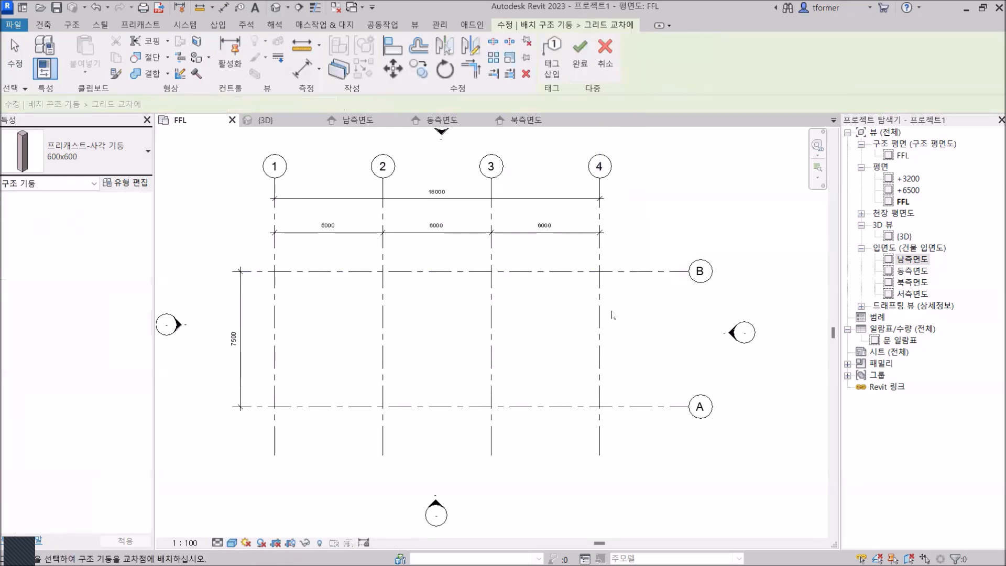
{"action": "left_click_drag", "start_coordinate": [624, 423], "coordinate": [262, 253]}
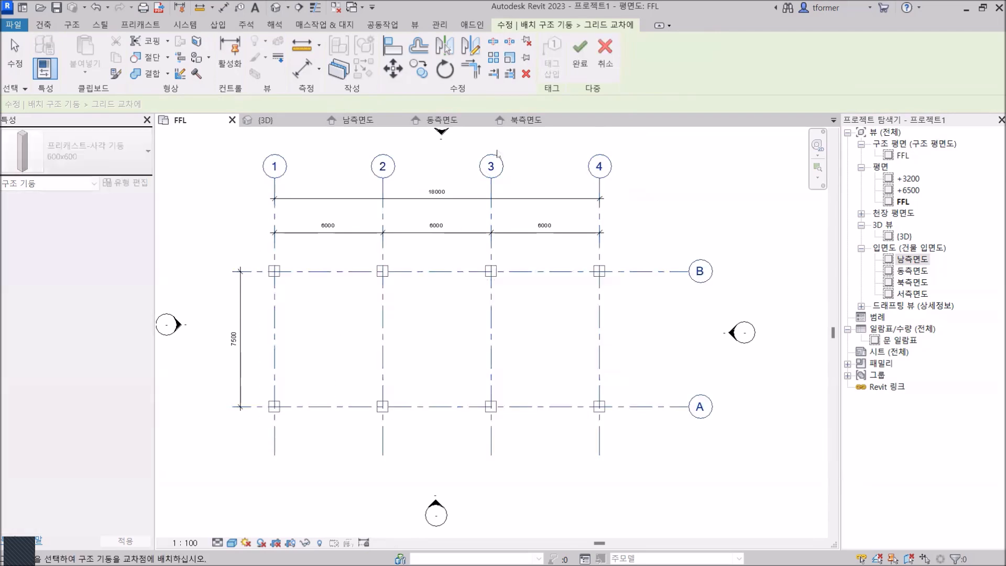
{"action": "left_click", "coordinate": [580, 53]}
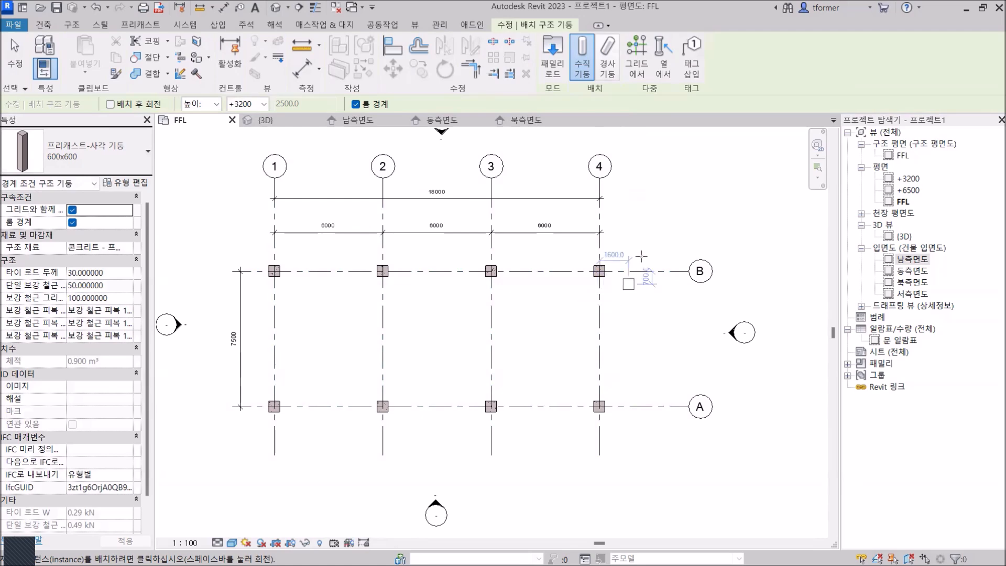
{"action": "right_click", "coordinate": [633, 222]}
{"action": "left_click", "coordinate": [671, 231]}
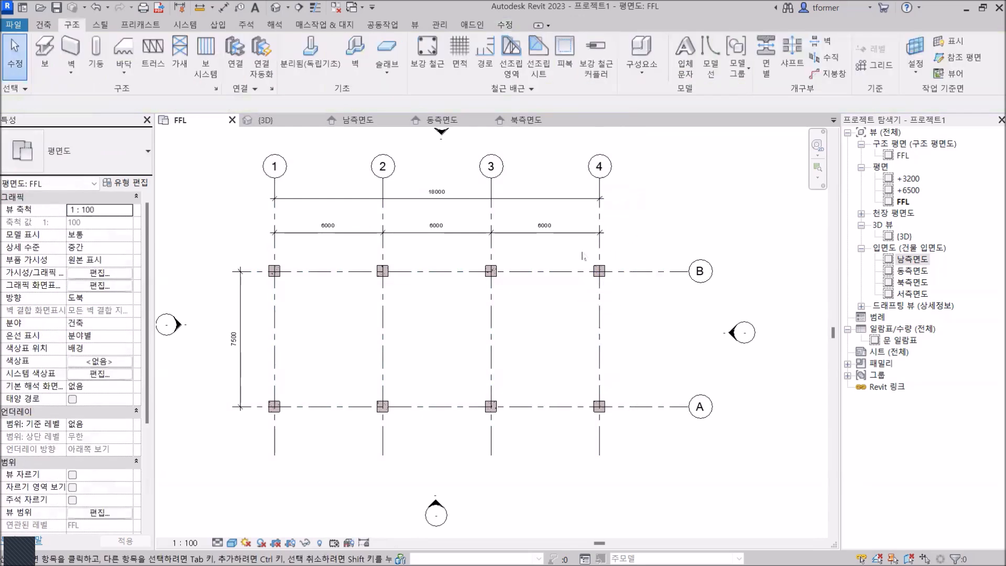
Step: Delete the two columns on grid 4 and place 600x600 columns there again at grids A and B
{"action": "left_click_drag", "start_coordinate": [575, 253], "coordinate": [635, 434]}
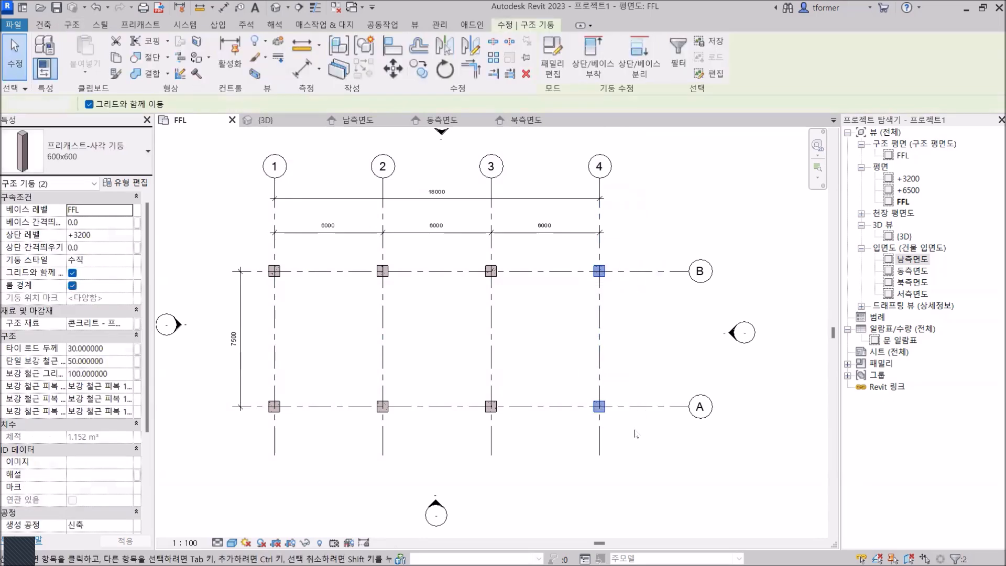
{"action": "key", "text": "Delete"}
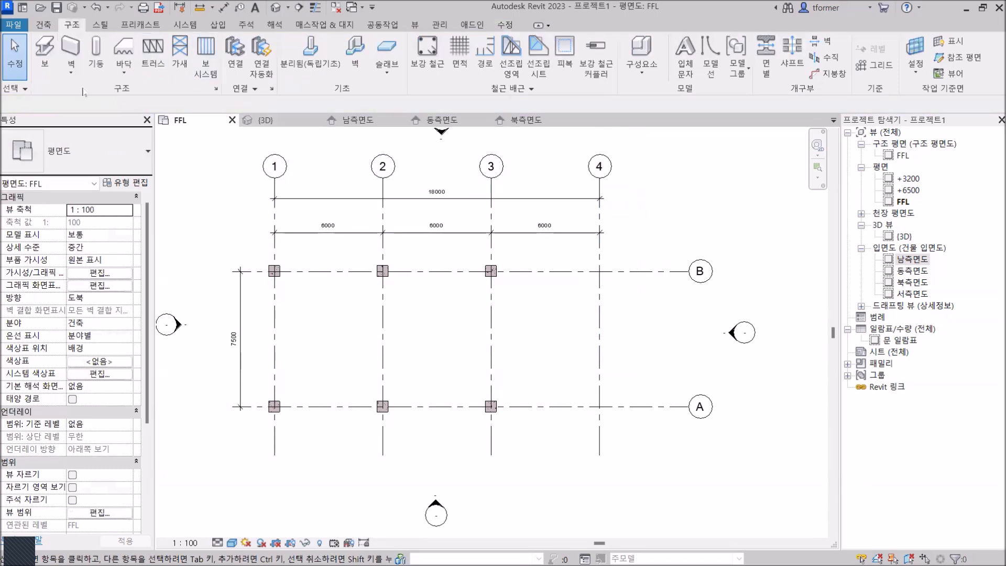
{"action": "left_click", "coordinate": [97, 55]}
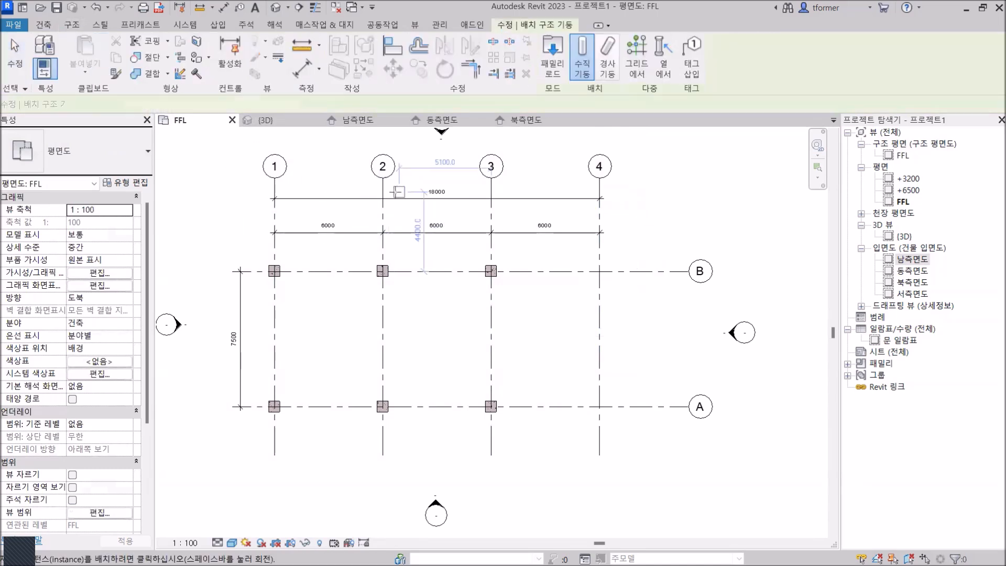
{"action": "left_click", "coordinate": [654, 52]}
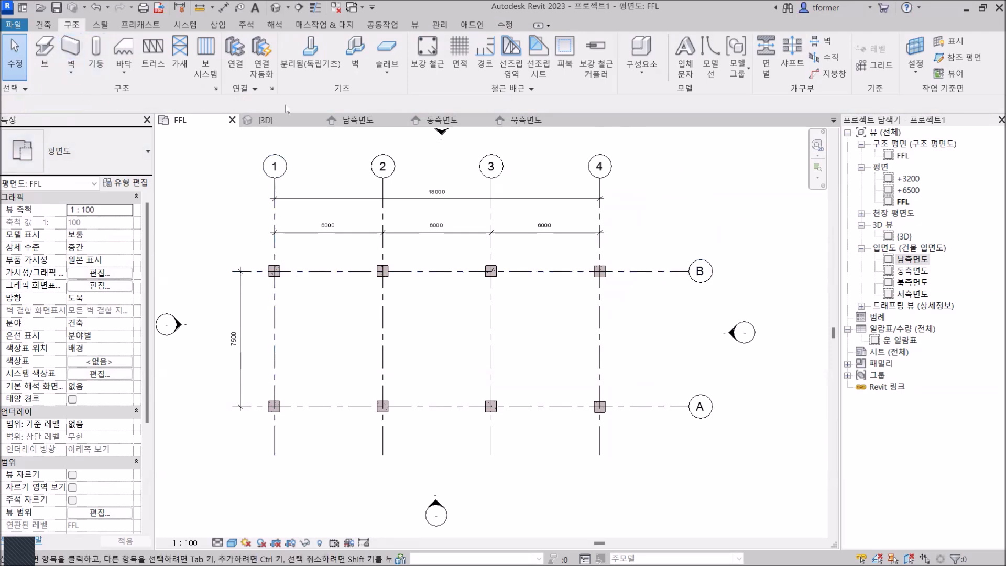
Step: Start an isolated foundation with the 기초-직사각형 1200 x 1200 x 500mm type and review its type properties
{"action": "left_click", "coordinate": [310, 50]}
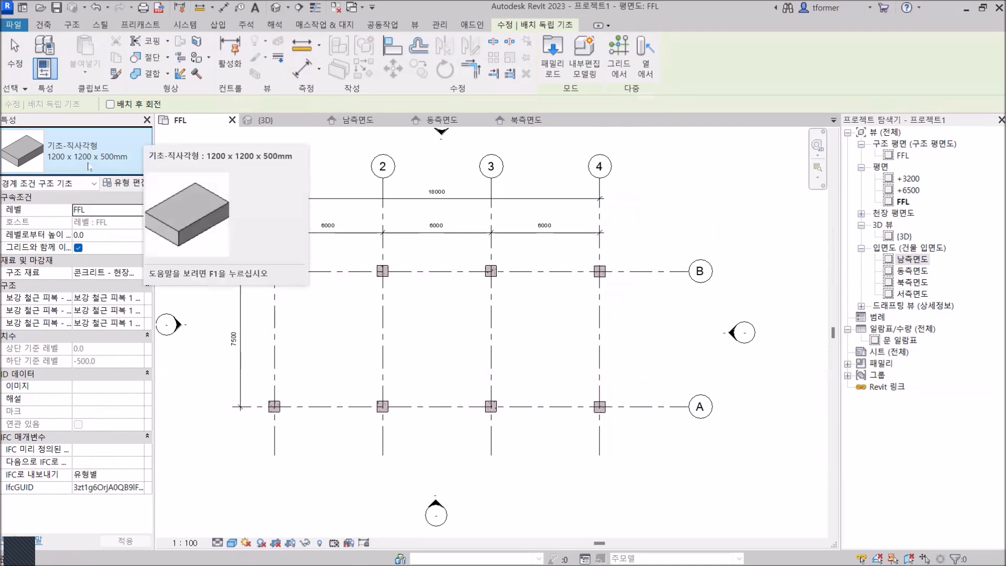
{"action": "left_click", "coordinate": [111, 157]}
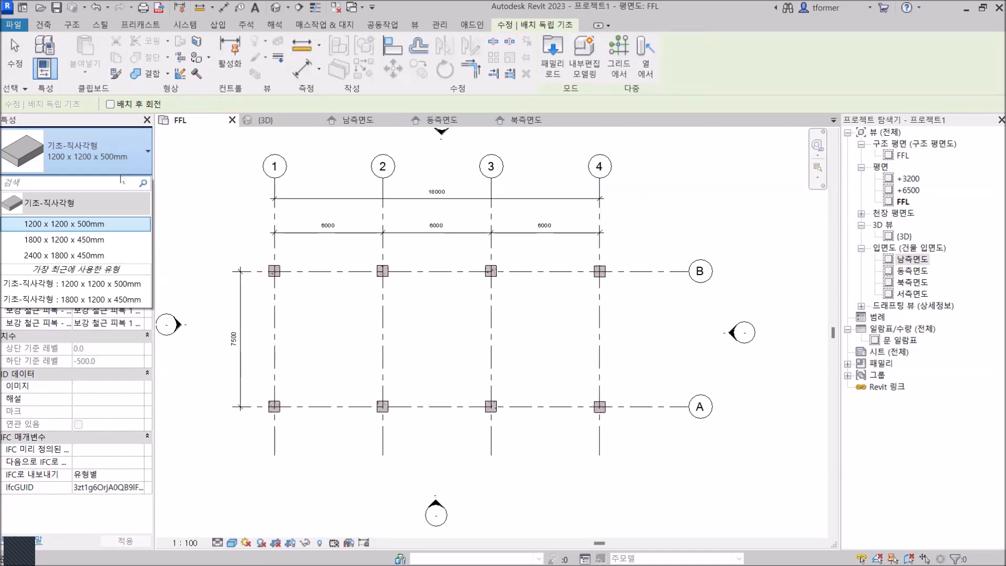
{"action": "left_click", "coordinate": [124, 173]}
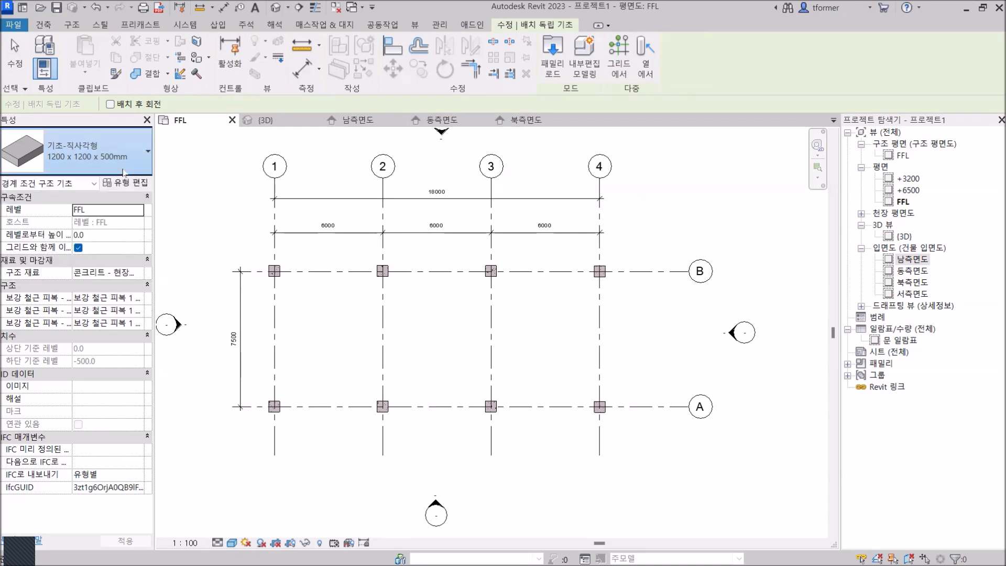
{"action": "left_click", "coordinate": [126, 182]}
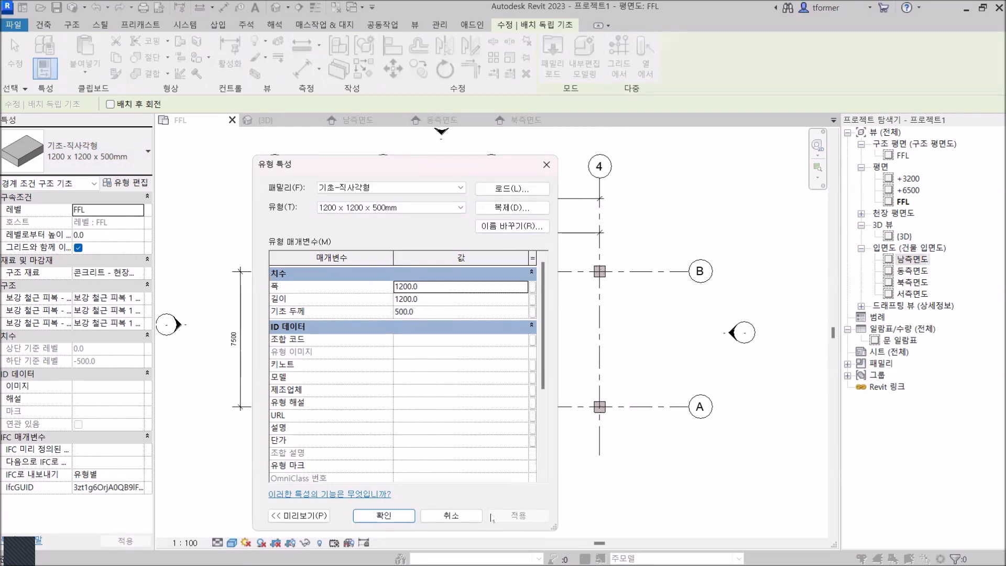
{"action": "left_click", "coordinate": [384, 516]}
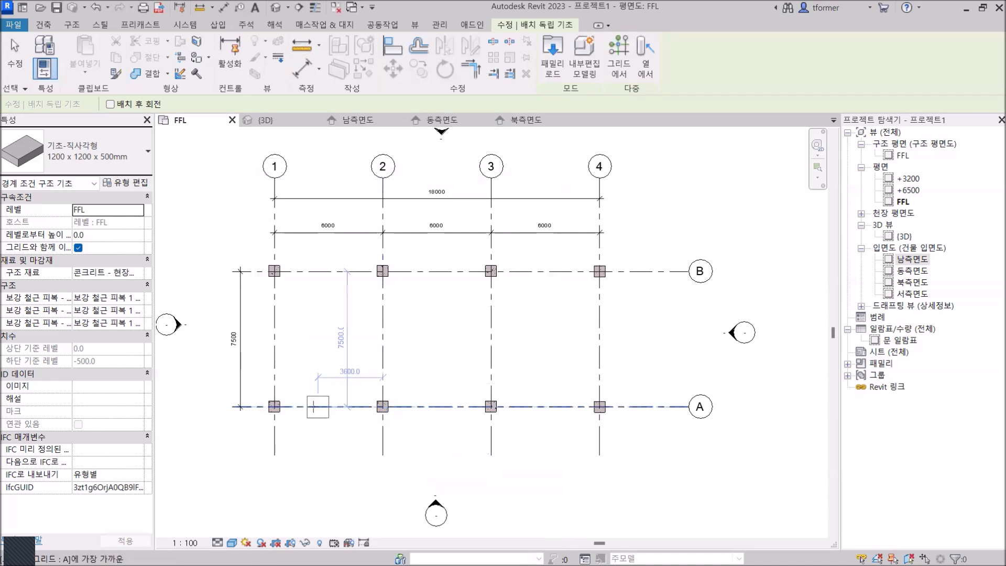
Step: Place 1200 x 1200 x 500mm footings under the six columns at grids 1 to 3 with A and B, and end placement
{"action": "left_click", "coordinate": [274, 406]}
{"action": "left_click", "coordinate": [274, 270]}
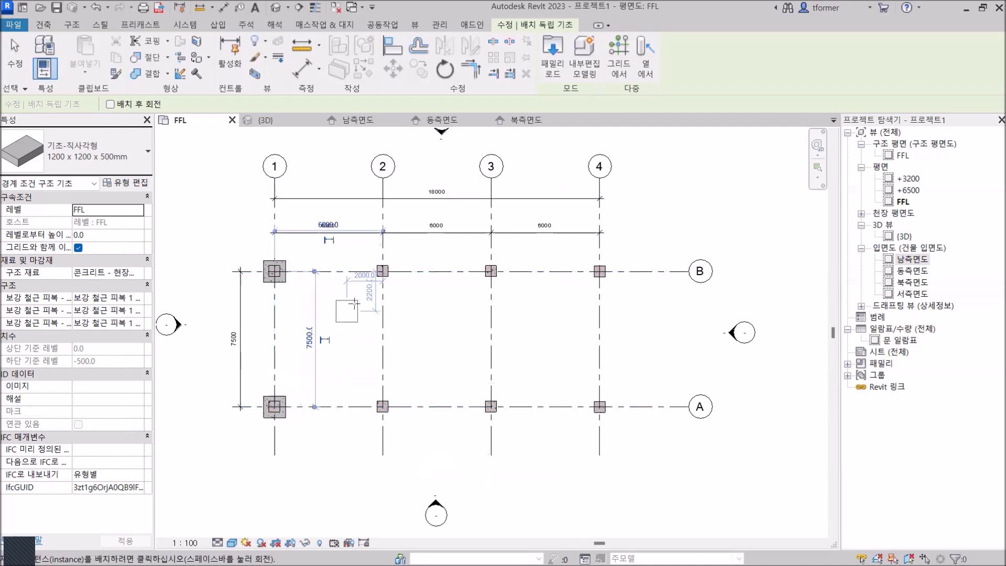
{"action": "left_click", "coordinate": [382, 271]}
{"action": "left_click", "coordinate": [383, 406]}
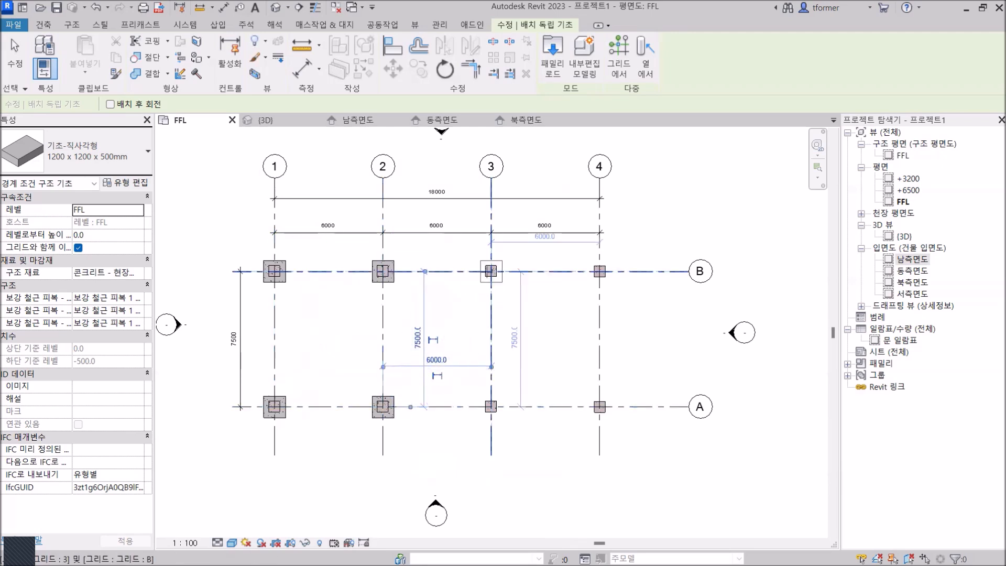
{"action": "left_click", "coordinate": [491, 271]}
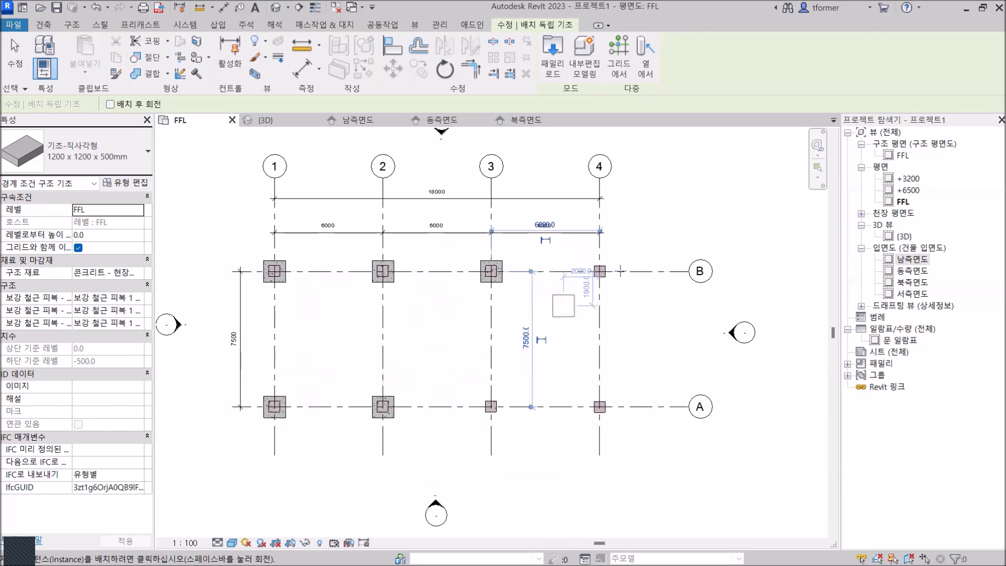
{"action": "left_click", "coordinate": [491, 406]}
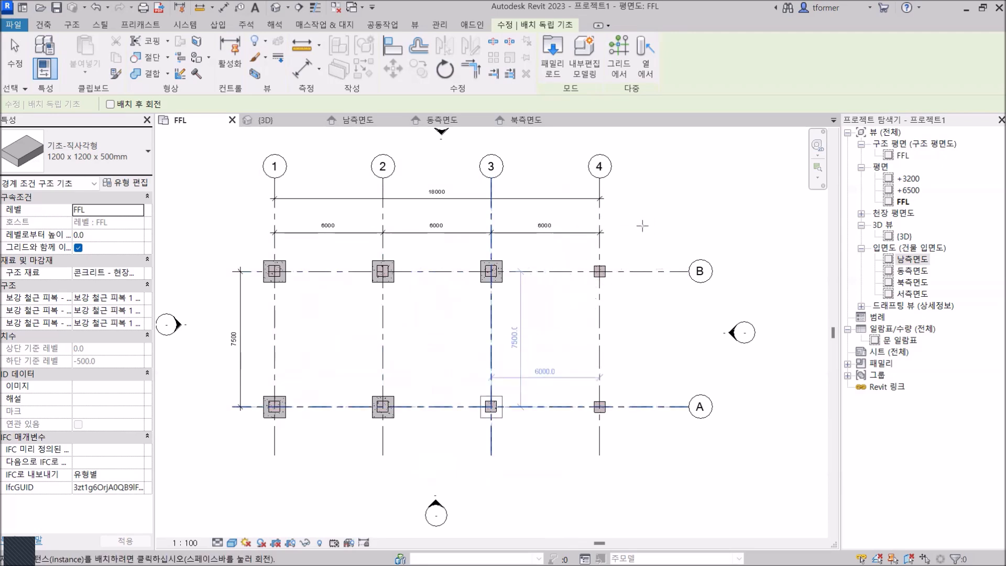
{"action": "right_click", "coordinate": [675, 211]}
{"action": "left_click", "coordinate": [677, 219]}
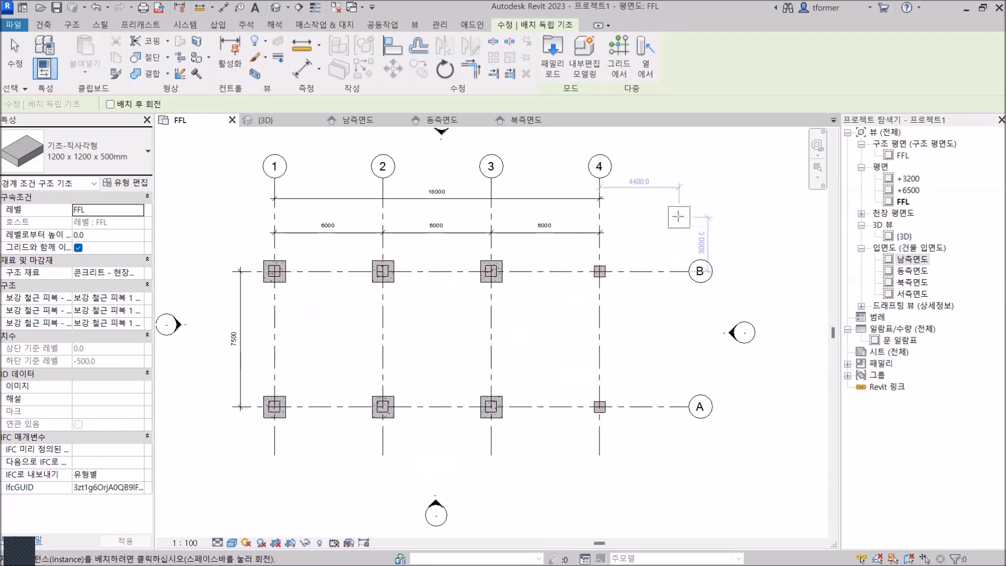
{"action": "right_click", "coordinate": [679, 216]}
{"action": "left_click", "coordinate": [712, 223]}
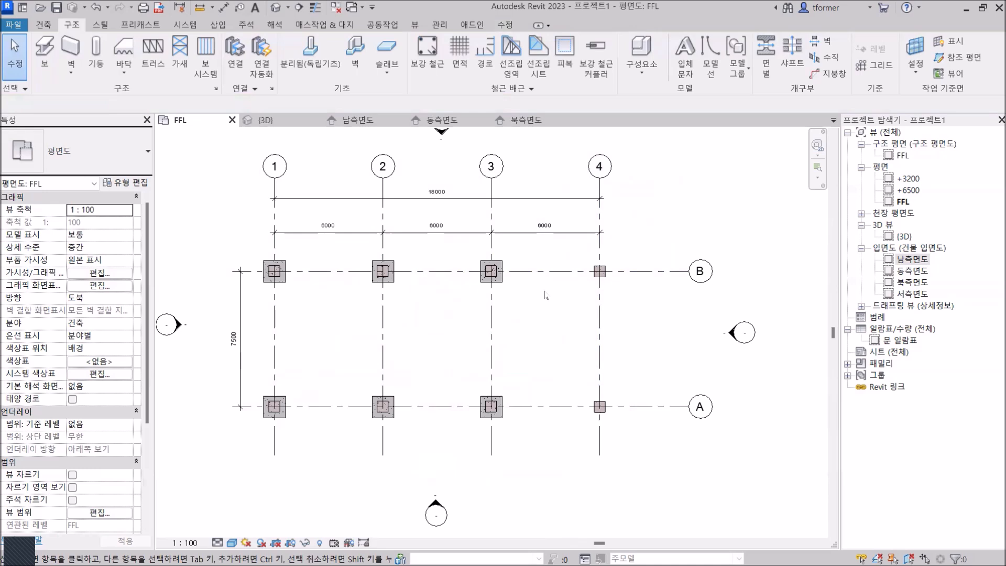
Step: Set the FFL plan's view range bottom (하단) and view depth level to the associated level (연관된 레벨, FFL), and apply it
{"action": "scroll", "coordinate": [108, 520], "scroll_direction": "down", "scroll_amount": 1}
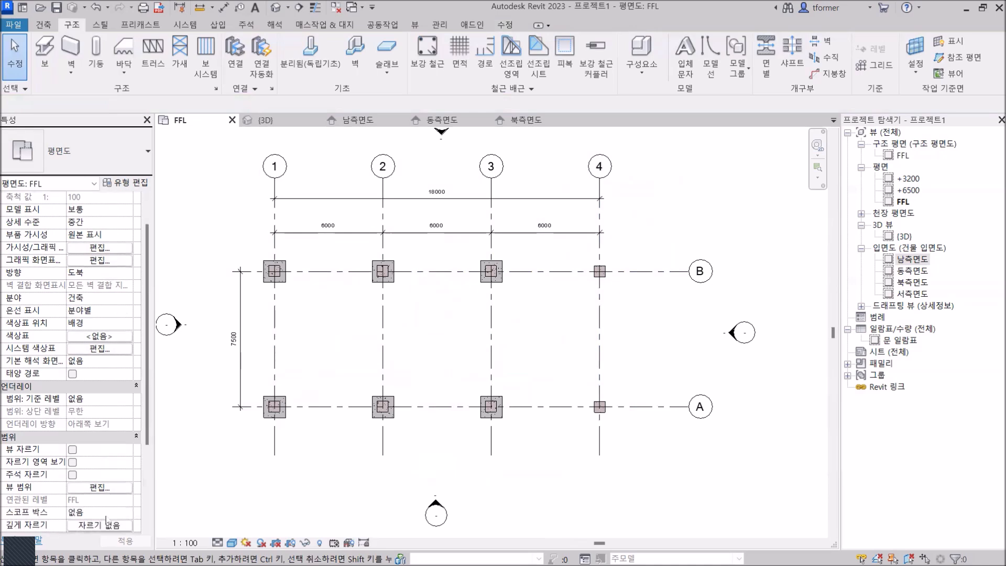
{"action": "left_click", "coordinate": [99, 487]}
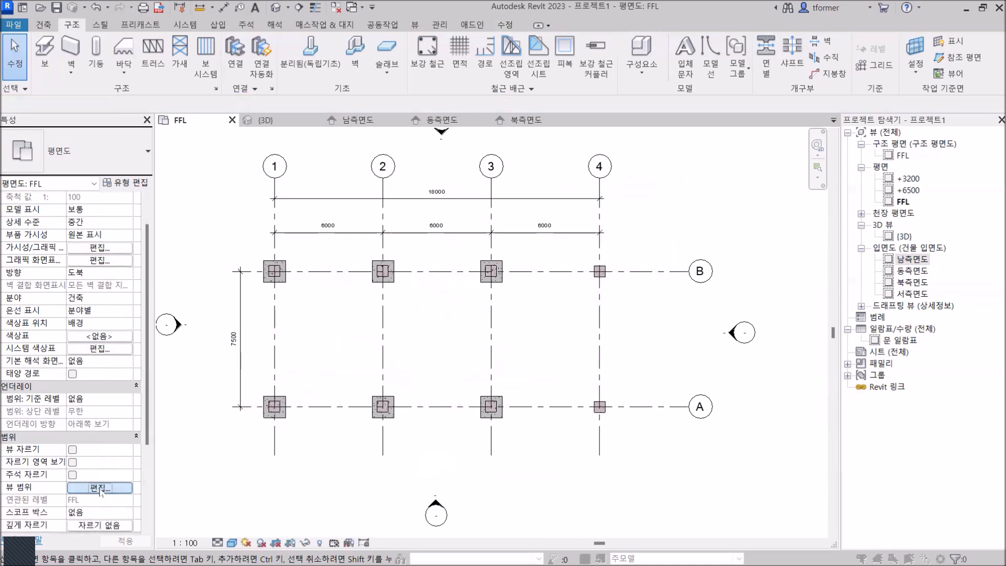
{"action": "left_click", "coordinate": [500, 308]}
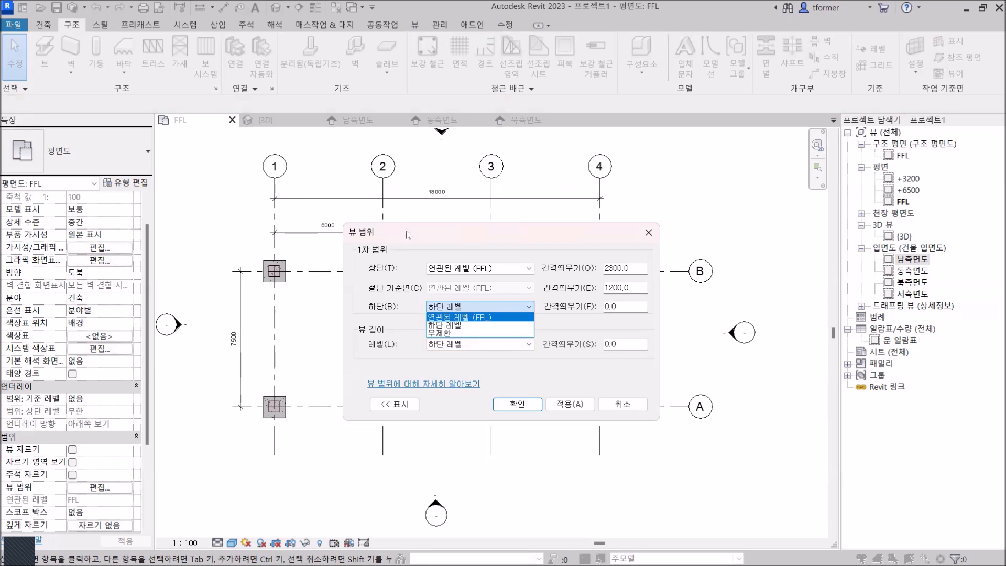
{"action": "left_click", "coordinate": [477, 317]}
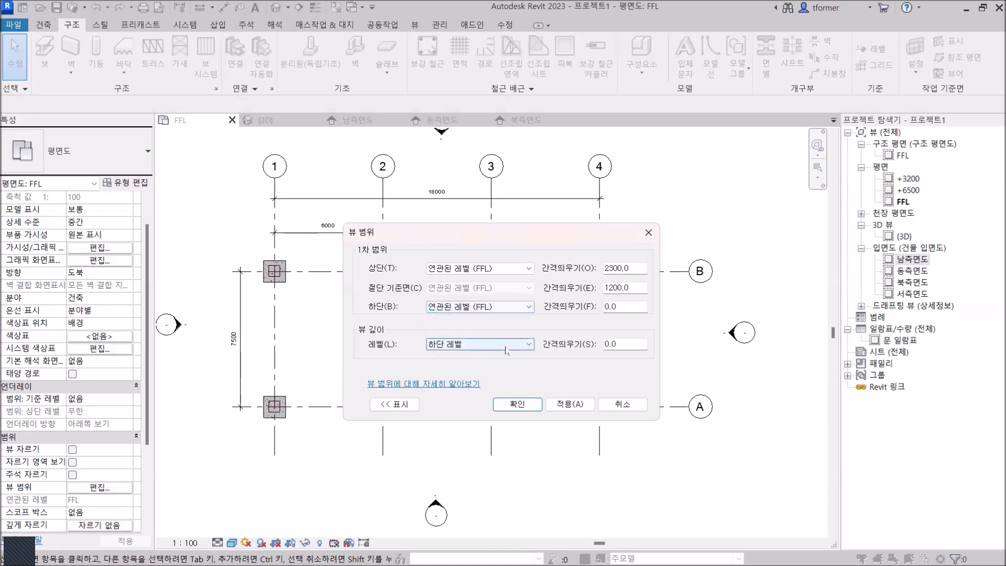
{"action": "left_click", "coordinate": [457, 346]}
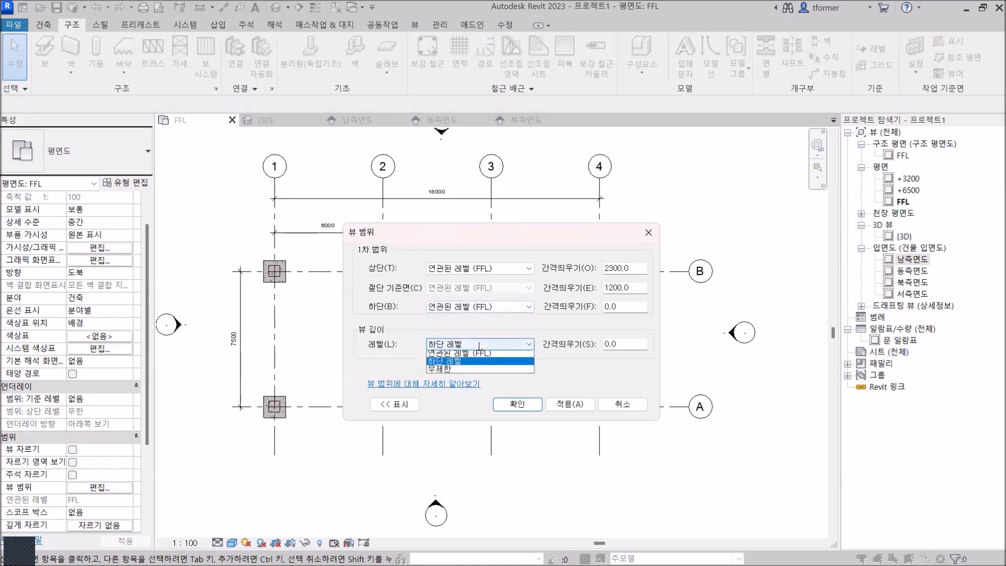
{"action": "left_click", "coordinate": [475, 355]}
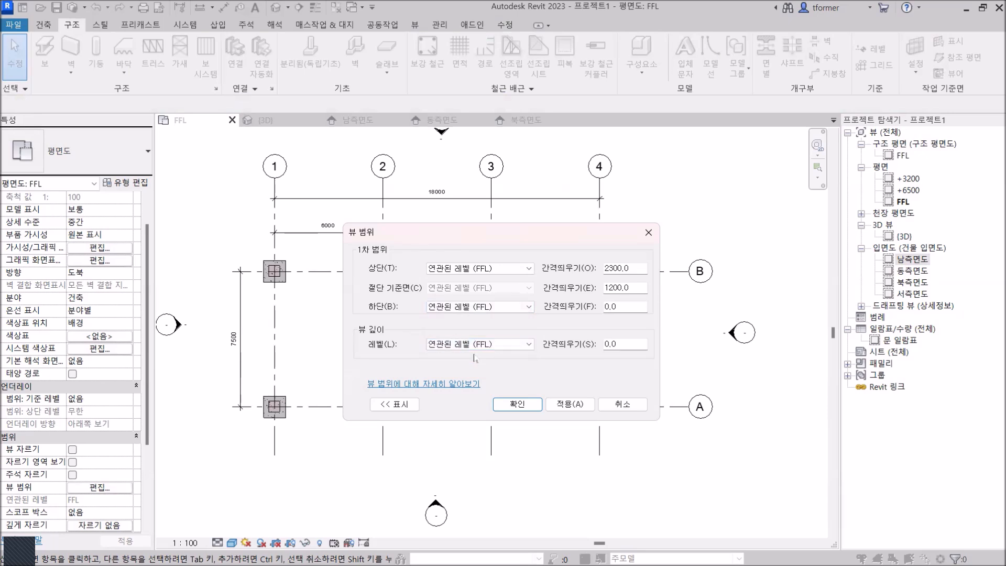
{"action": "left_click", "coordinate": [570, 404]}
{"action": "left_click", "coordinate": [519, 404]}
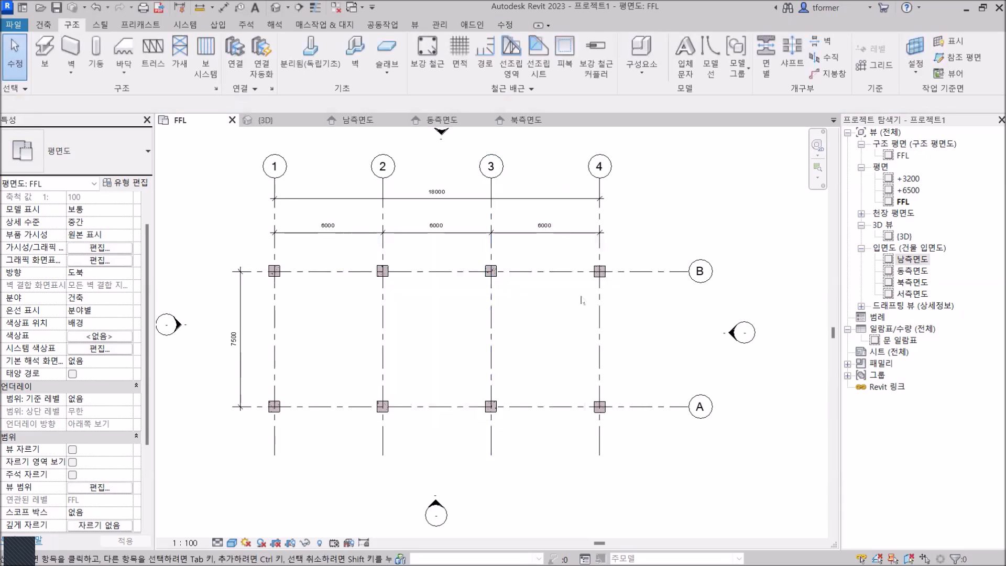
Step: Place 1200 x 1200 x 500mm isolated footings under the two columns on grid 4 at A and B, and end placement
{"action": "left_click", "coordinate": [311, 57]}
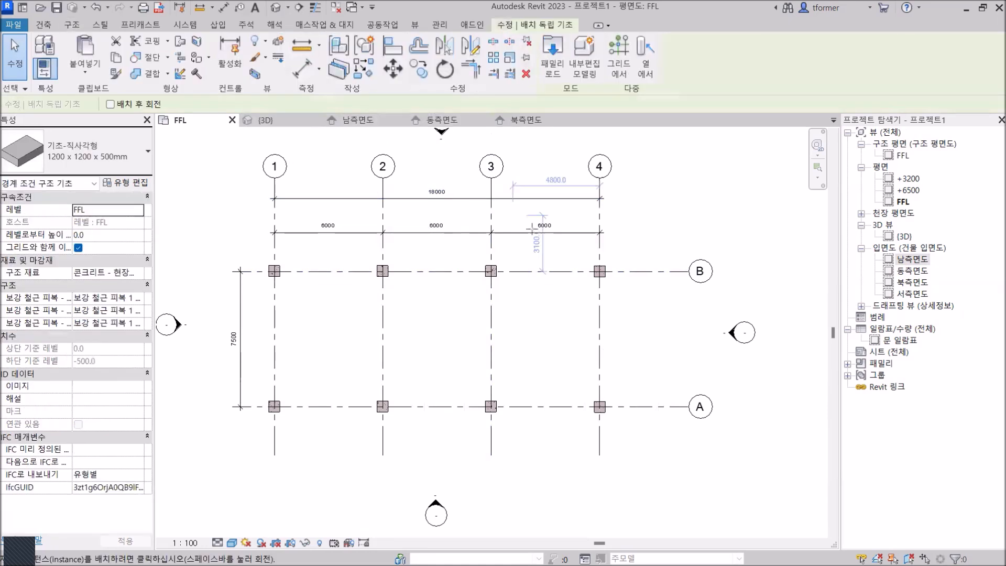
{"action": "left_click", "coordinate": [599, 271]}
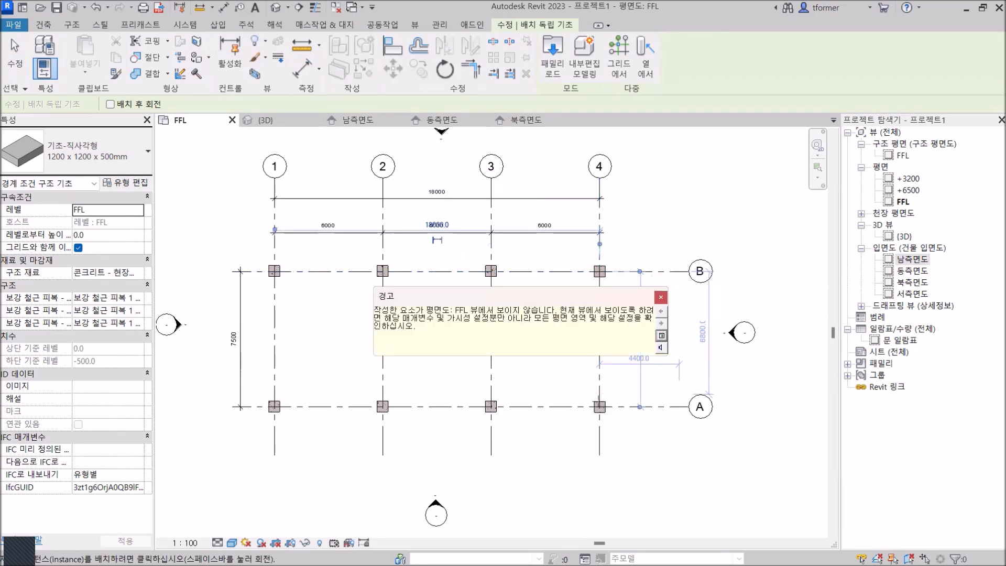
{"action": "left_click", "coordinate": [661, 296]}
{"action": "right_click", "coordinate": [669, 313]}
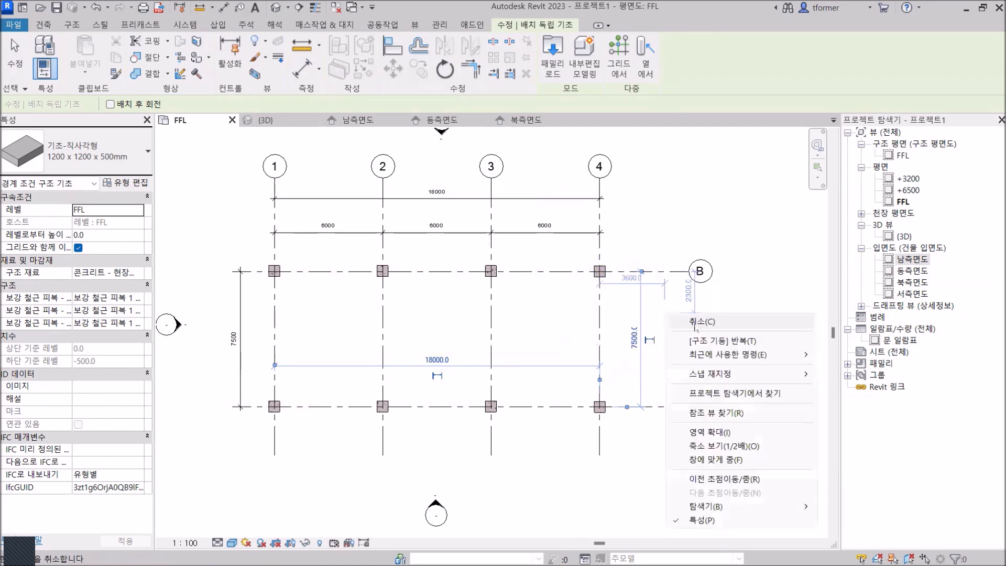
{"action": "left_click", "coordinate": [690, 321]}
{"action": "right_click", "coordinate": [652, 328]}
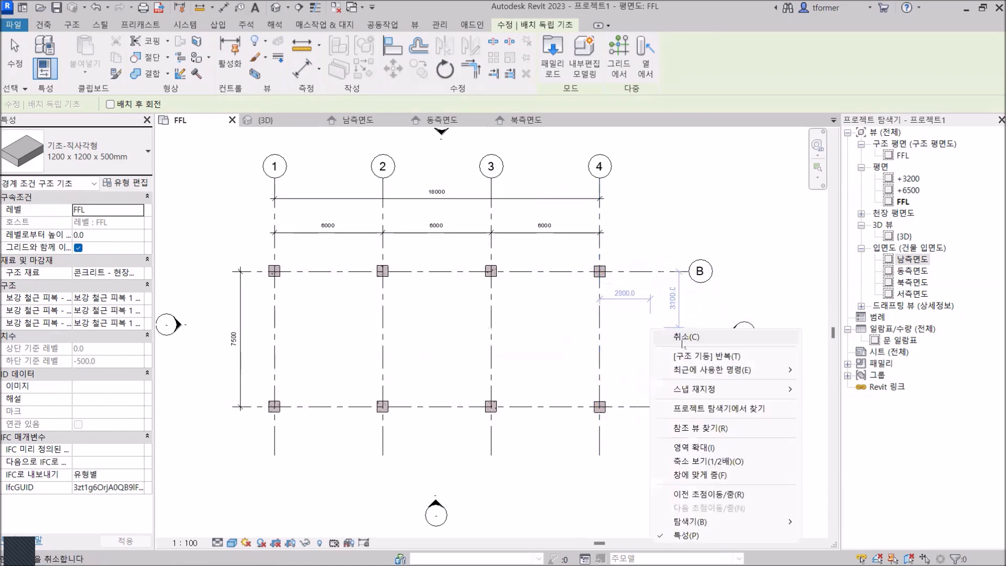
{"action": "left_click", "coordinate": [683, 337]}
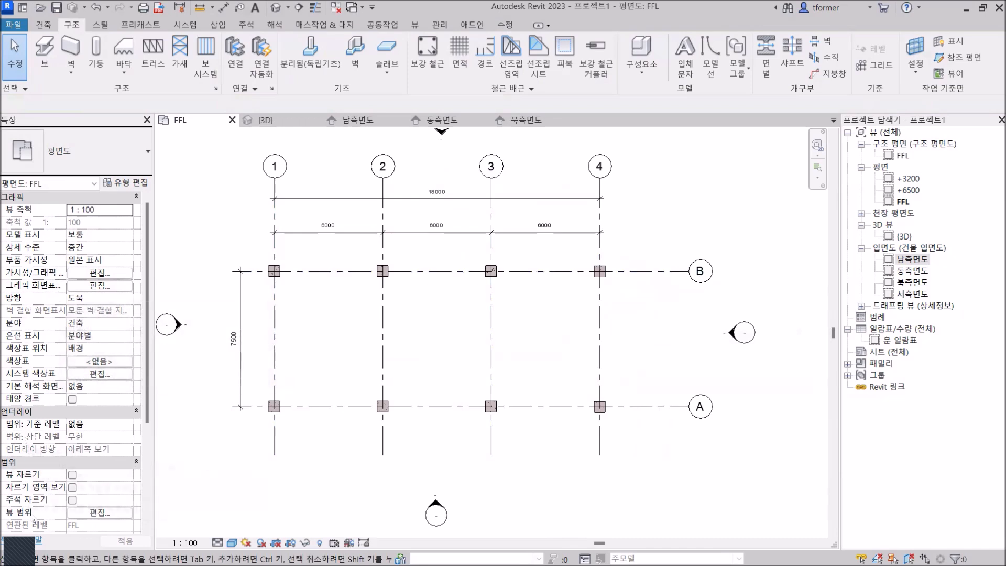
Step: Set the FFL plan's view range bottom (하단) and view depth level to unlimited (무제한), apply it, and recheck the settings
{"action": "left_click", "coordinate": [99, 514]}
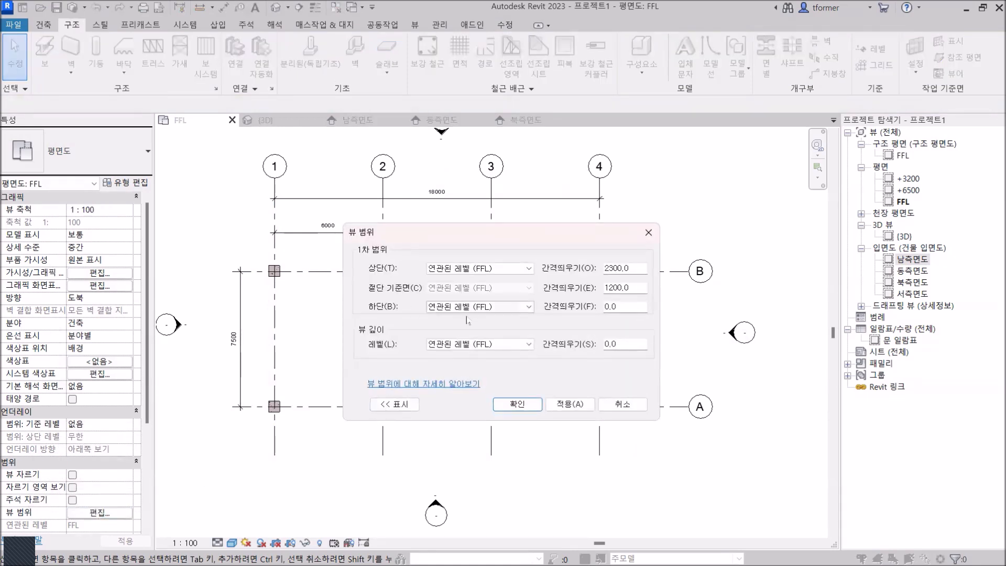
{"action": "left_click", "coordinate": [497, 307]}
{"action": "left_click", "coordinate": [497, 325]}
{"action": "left_click", "coordinate": [521, 307]}
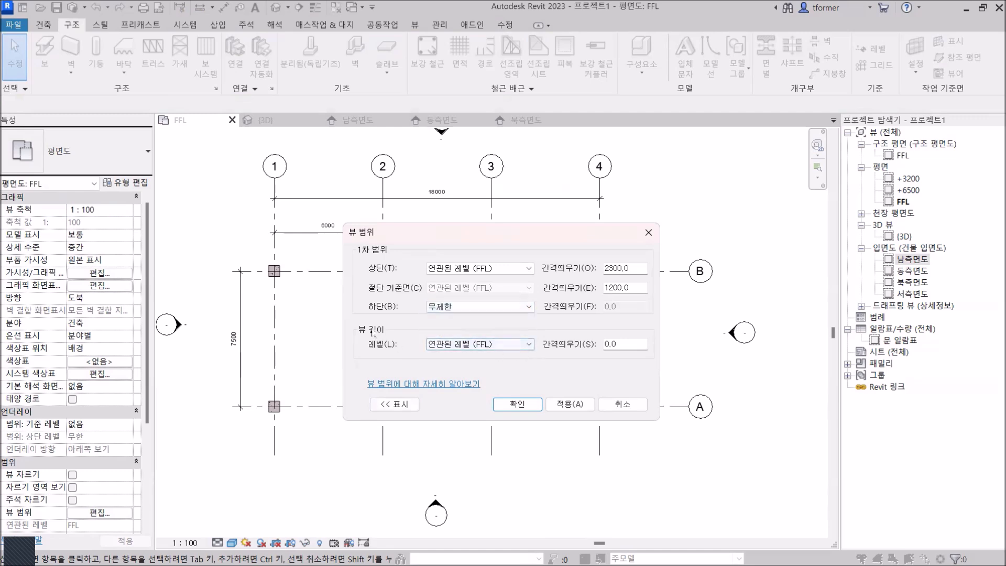
{"action": "left_click", "coordinate": [513, 344]}
{"action": "left_click", "coordinate": [457, 370]}
{"action": "left_click", "coordinate": [568, 409]}
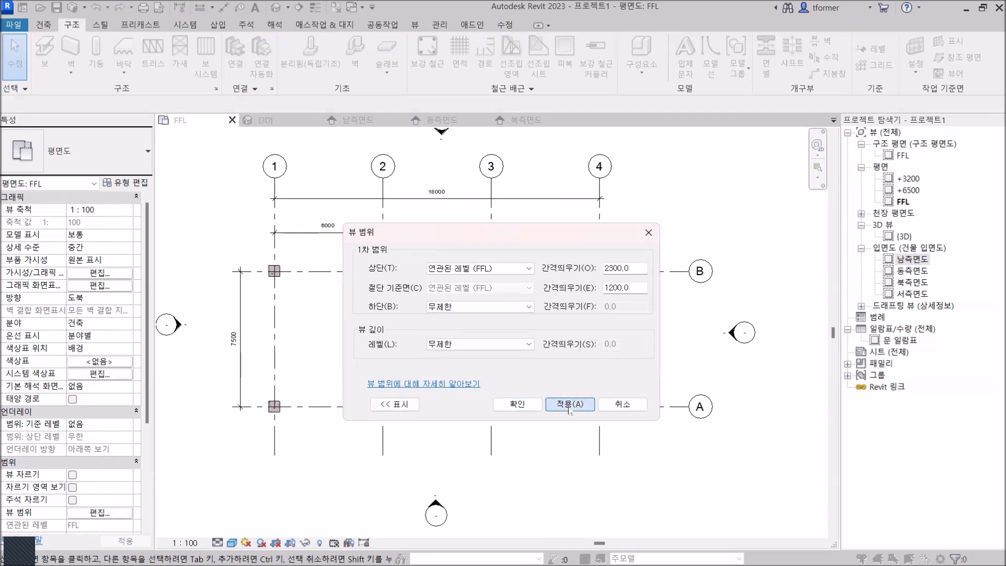
{"action": "left_click", "coordinate": [519, 404]}
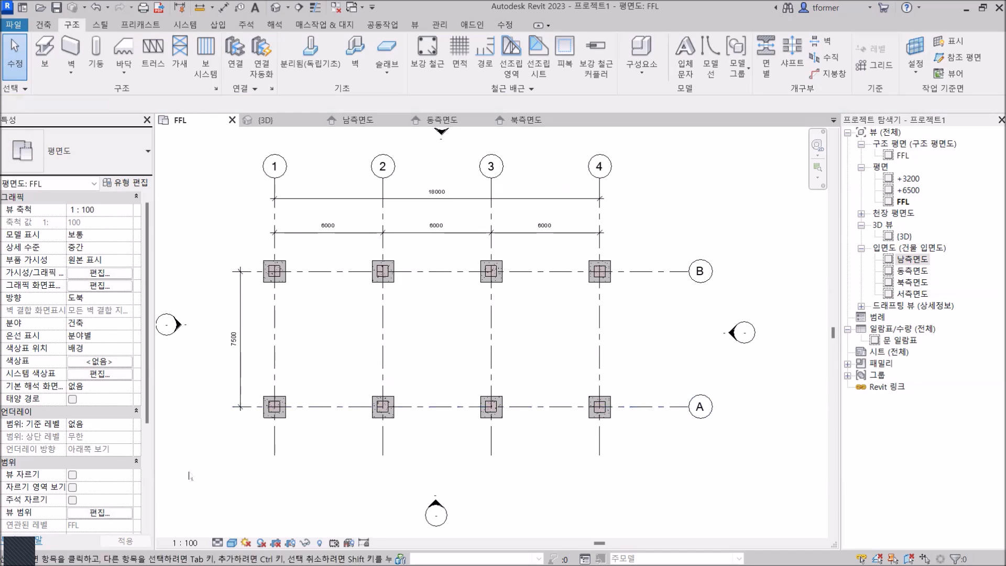
{"action": "left_click", "coordinate": [101, 513]}
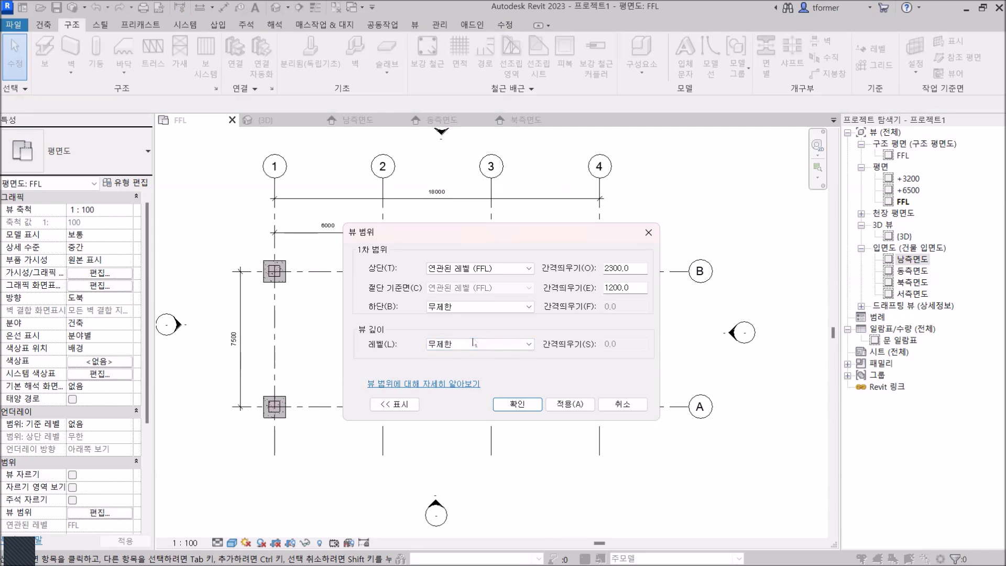
{"action": "left_click", "coordinate": [648, 232]}
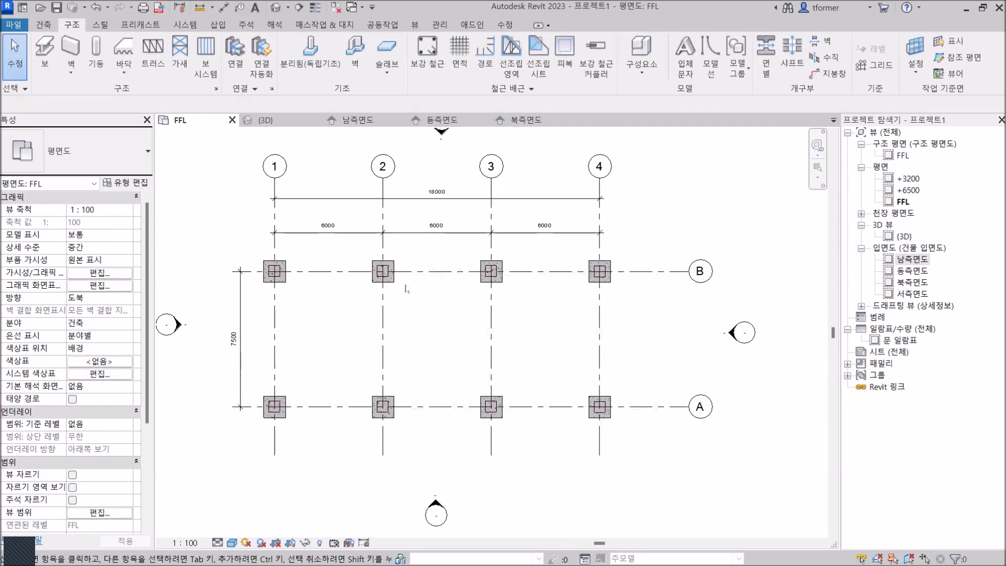
Step: In the 3D view, select all columns and footings and filter the selection down to structural columns (구조 기둥) only
{"action": "left_click", "coordinate": [264, 120]}
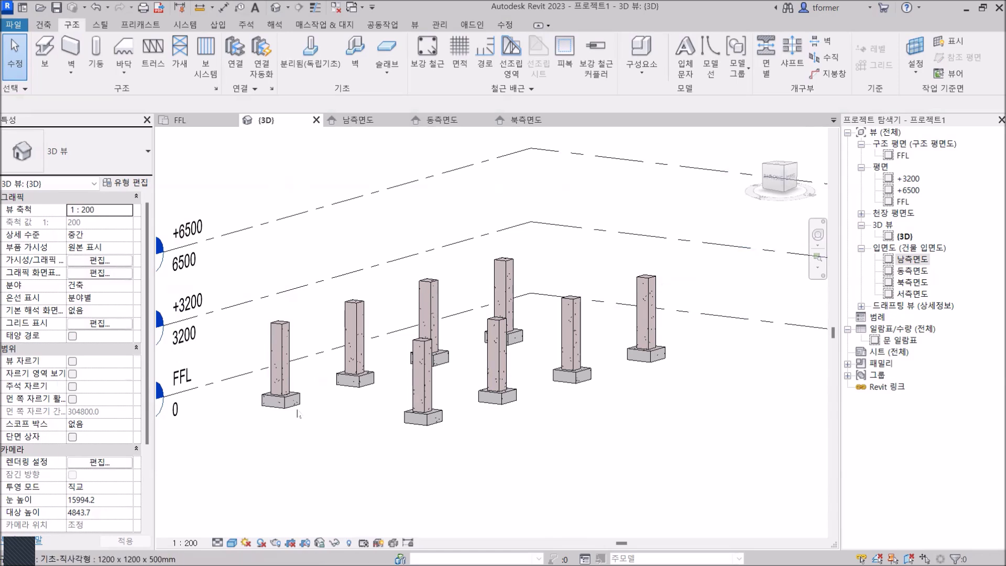
{"action": "middle_click_drag", "start_coordinate": [306, 401], "coordinate": [283, 404], "text": "shift"}
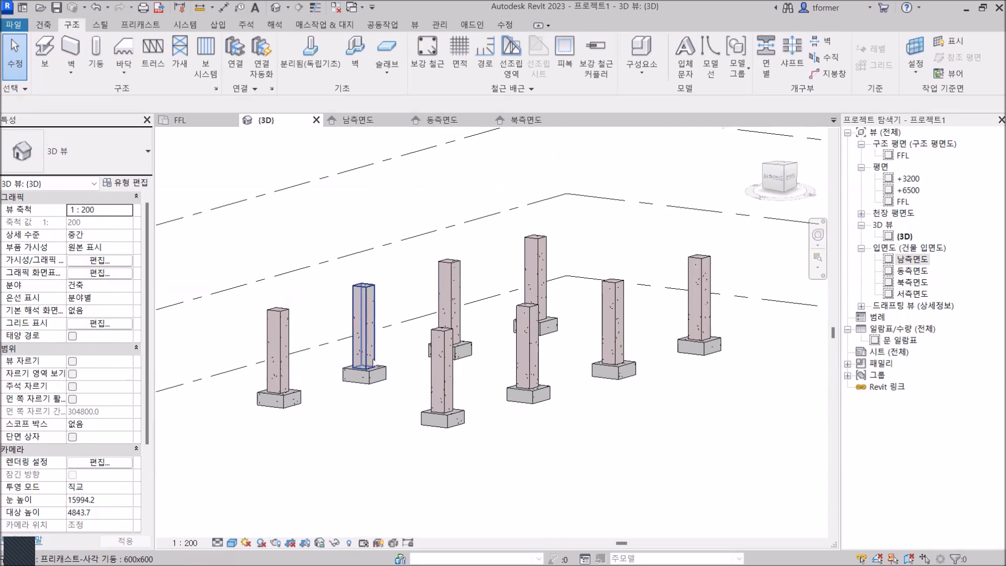
{"action": "middle_click_drag", "start_coordinate": [346, 337], "coordinate": [425, 336], "text": "shift"}
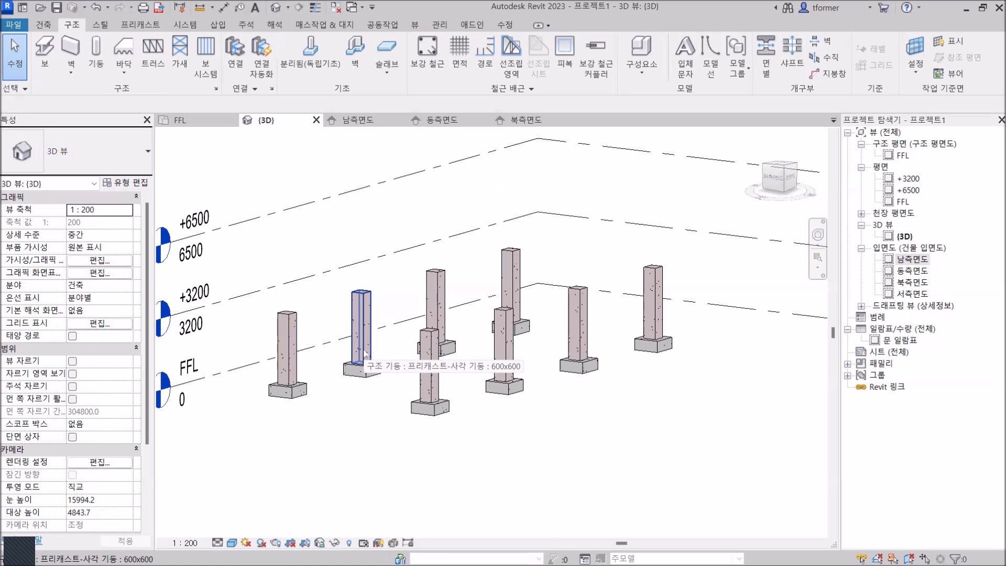
{"action": "left_click_drag", "start_coordinate": [232, 166], "coordinate": [714, 516]}
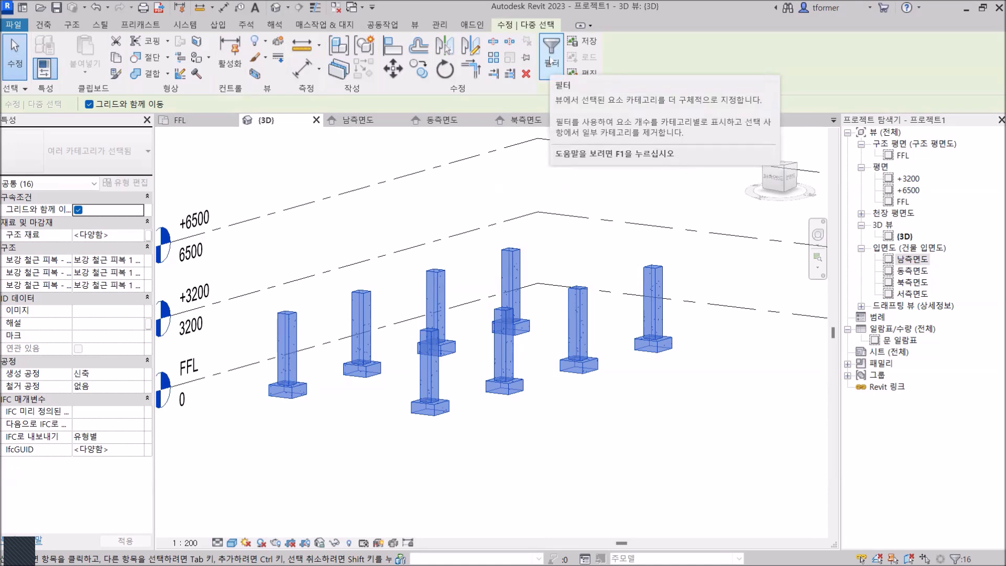
{"action": "left_click", "coordinate": [555, 47]}
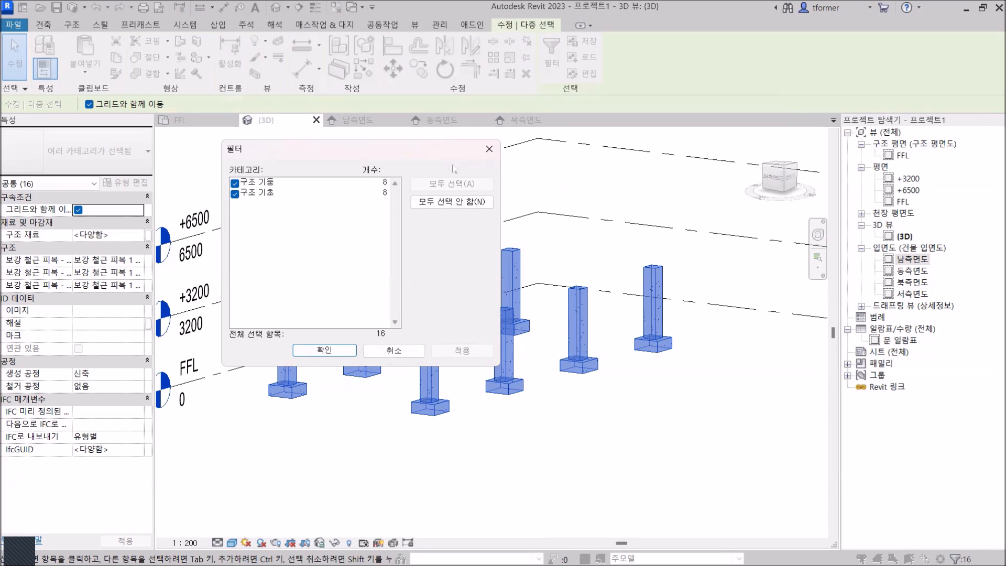
{"action": "left_click", "coordinate": [235, 194]}
{"action": "left_click", "coordinate": [460, 352]}
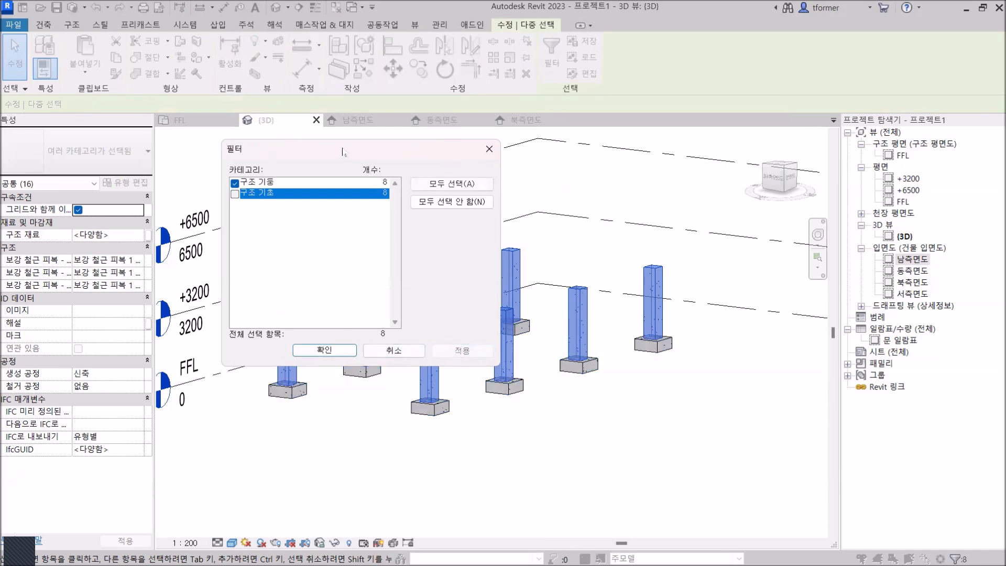
{"action": "left_click", "coordinate": [325, 350]}
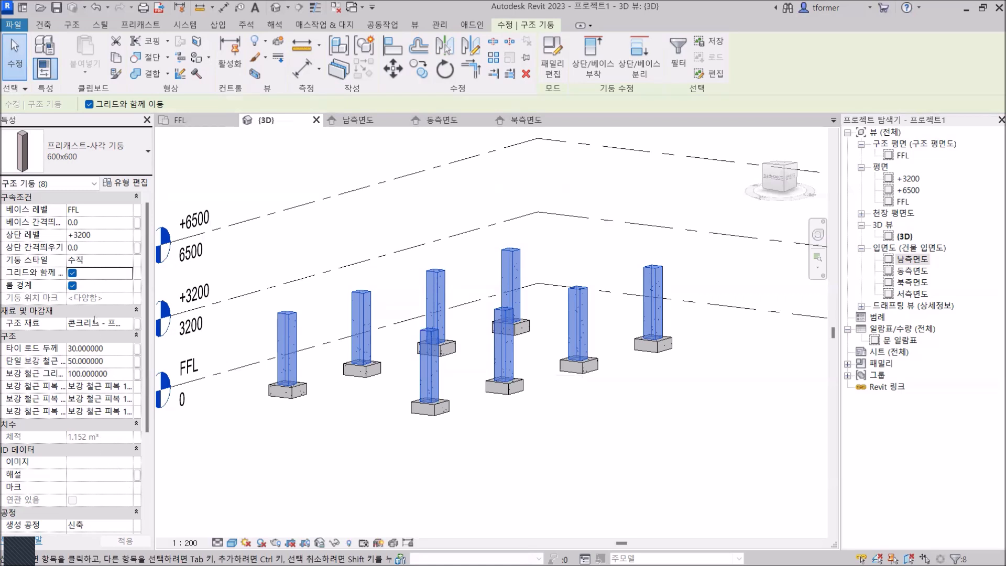
Step: Review the instance properties and the type properties of the selected 600x600 precast columns
{"action": "scroll", "coordinate": [112, 312], "scroll_direction": "down", "scroll_amount": 3}
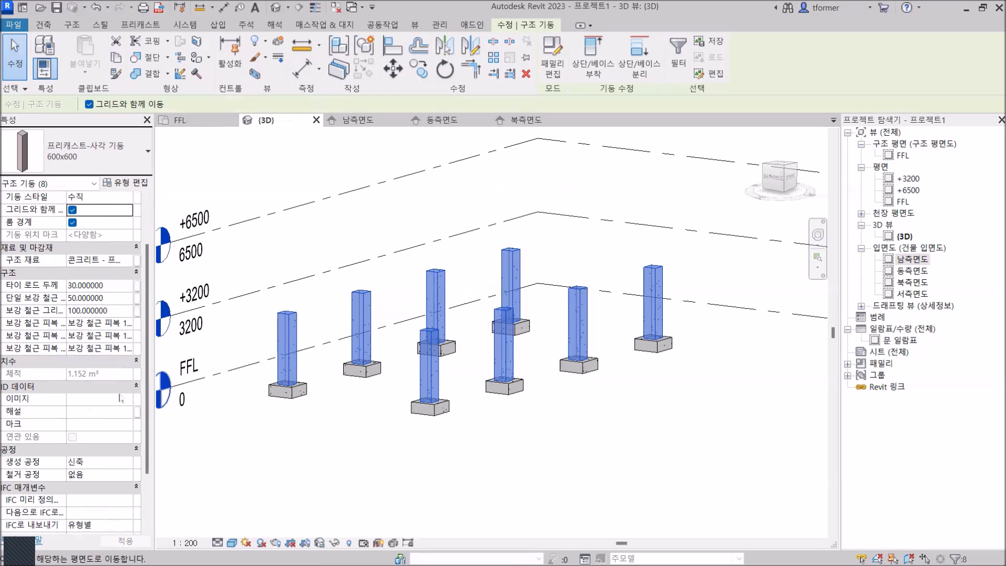
{"action": "scroll", "coordinate": [94, 374], "scroll_direction": "down", "scroll_amount": 3}
{"action": "scroll", "coordinate": [94, 373], "scroll_direction": "down", "scroll_amount": 1}
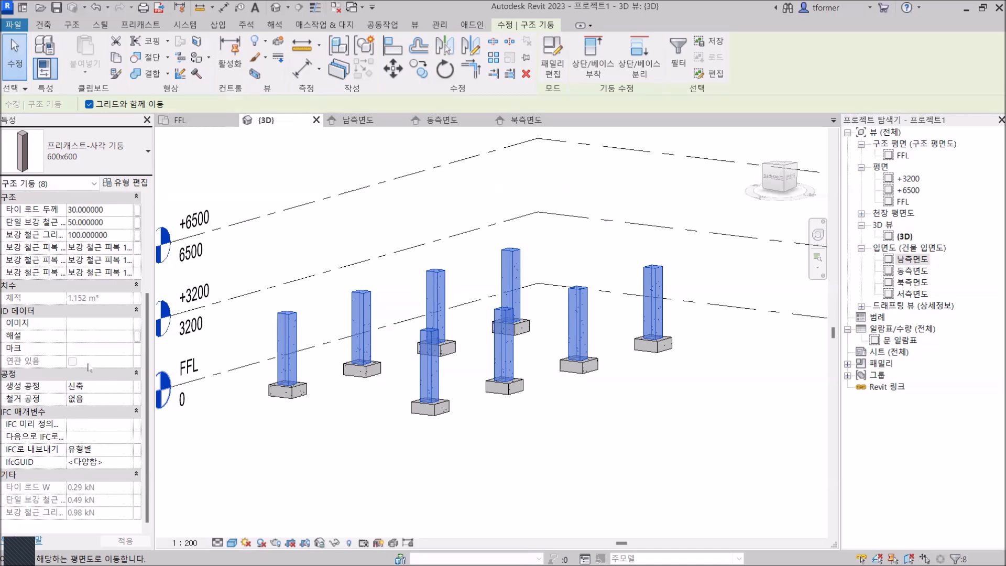
{"action": "scroll", "coordinate": [87, 369], "scroll_direction": "up", "scroll_amount": 6}
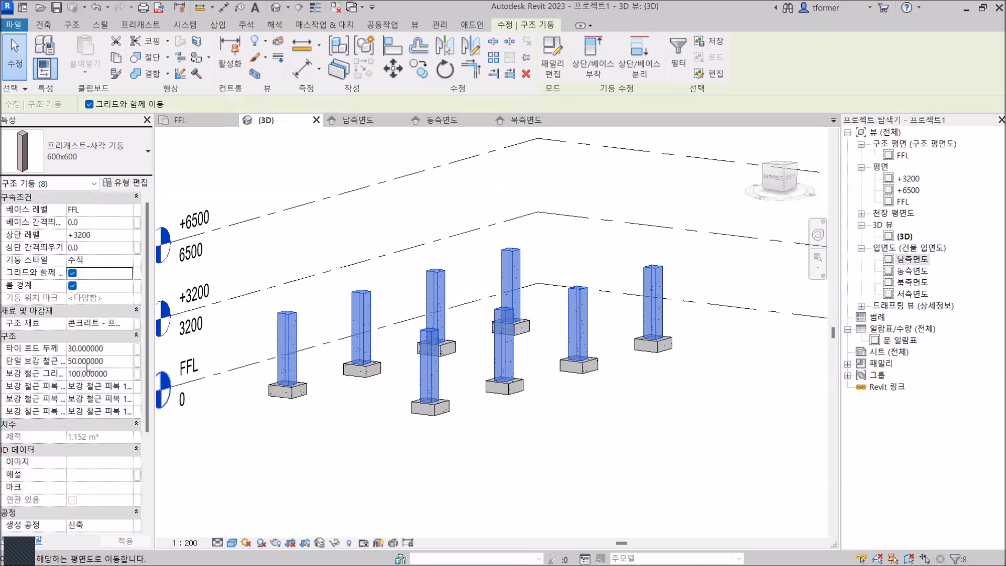
{"action": "left_click", "coordinate": [126, 183]}
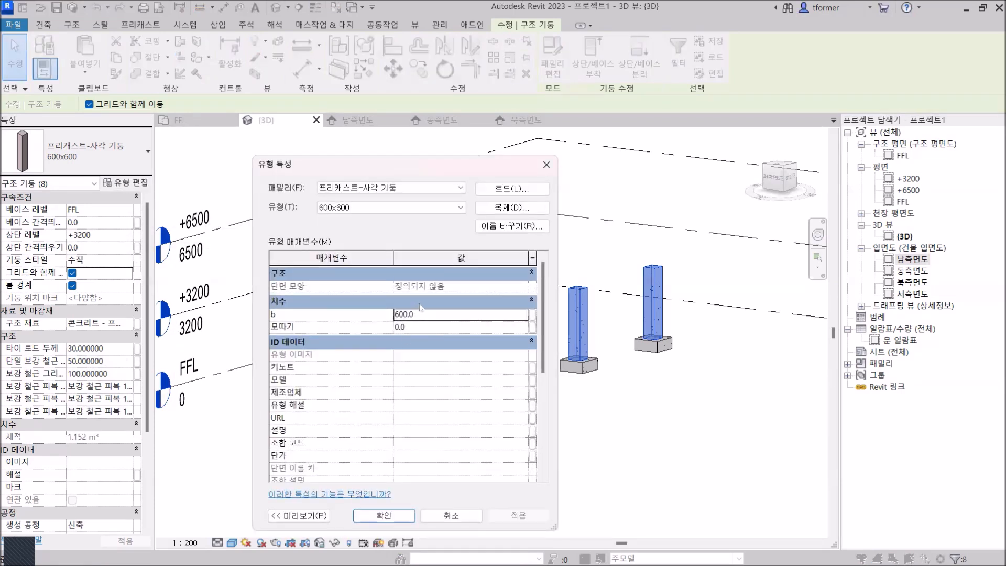
{"action": "scroll", "coordinate": [438, 392], "scroll_direction": "down", "scroll_amount": 4}
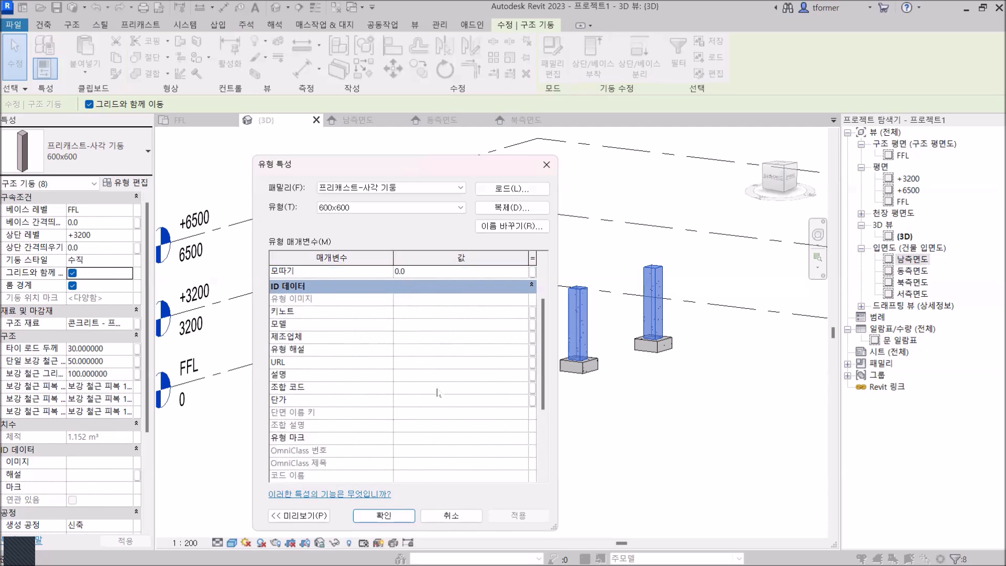
{"action": "scroll", "coordinate": [437, 393], "scroll_direction": "up", "scroll_amount": 1}
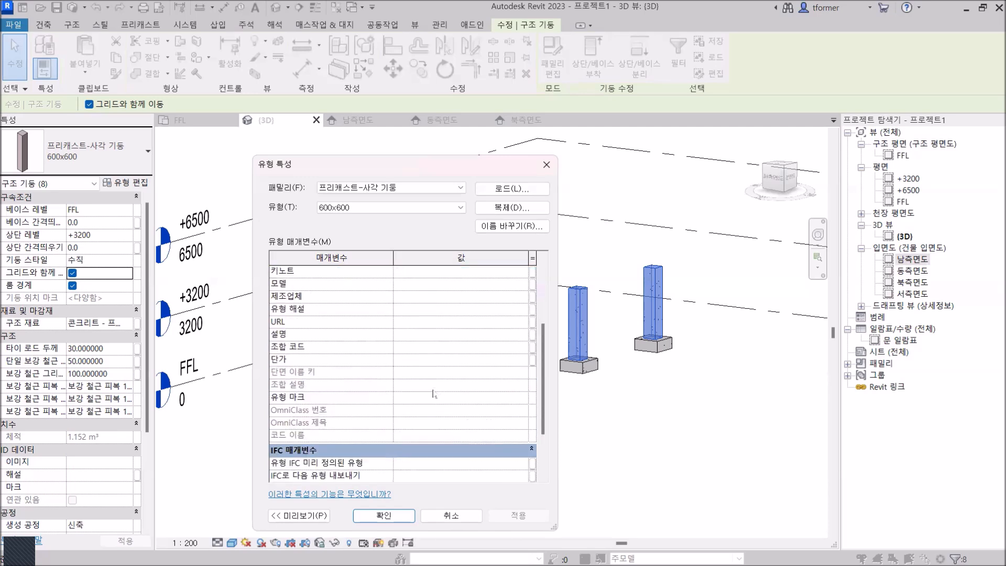
{"action": "scroll", "coordinate": [432, 393], "scroll_direction": "up", "scroll_amount": 3}
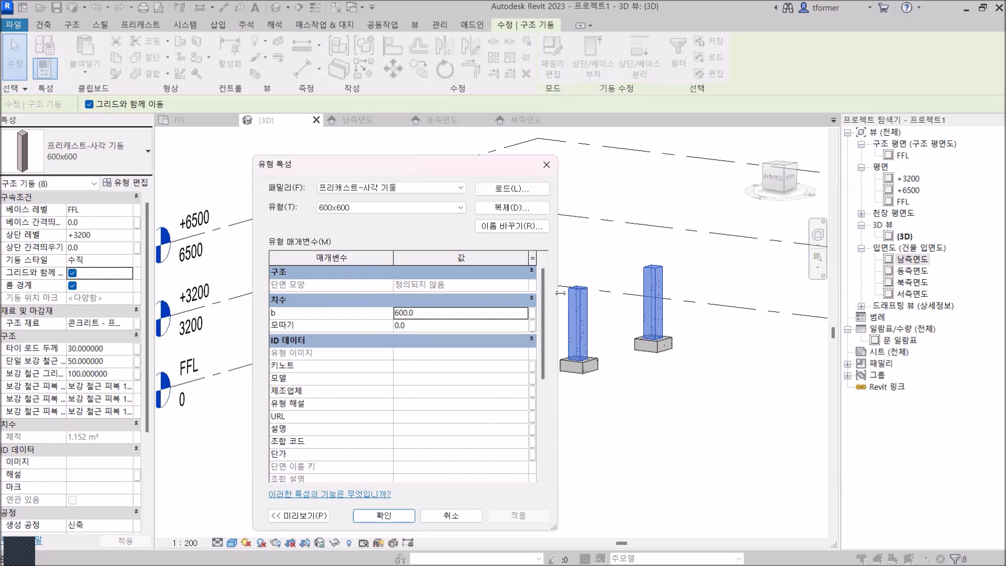
{"action": "left_click_drag", "start_coordinate": [560, 292], "coordinate": [665, 292]}
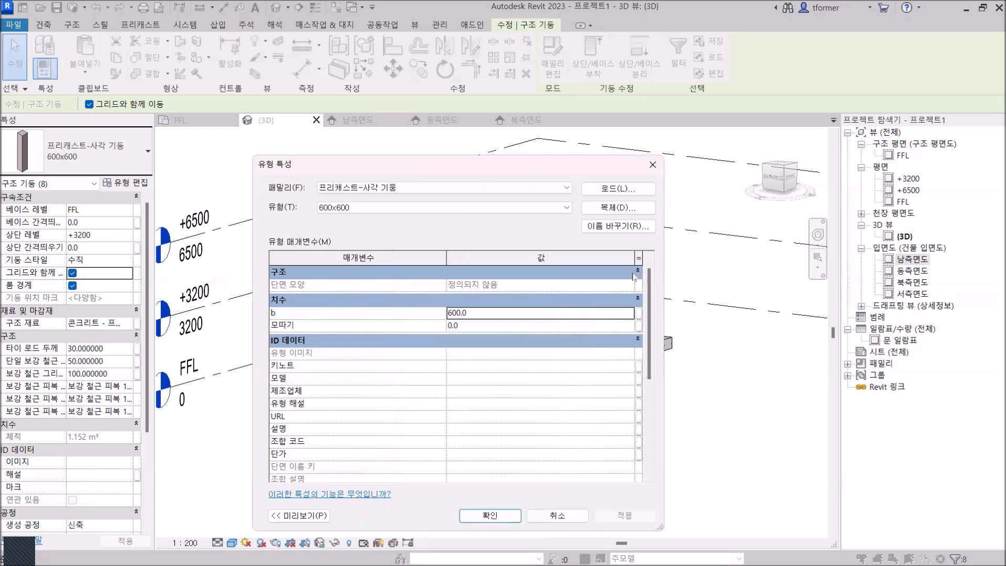
{"action": "left_click", "coordinate": [490, 515]}
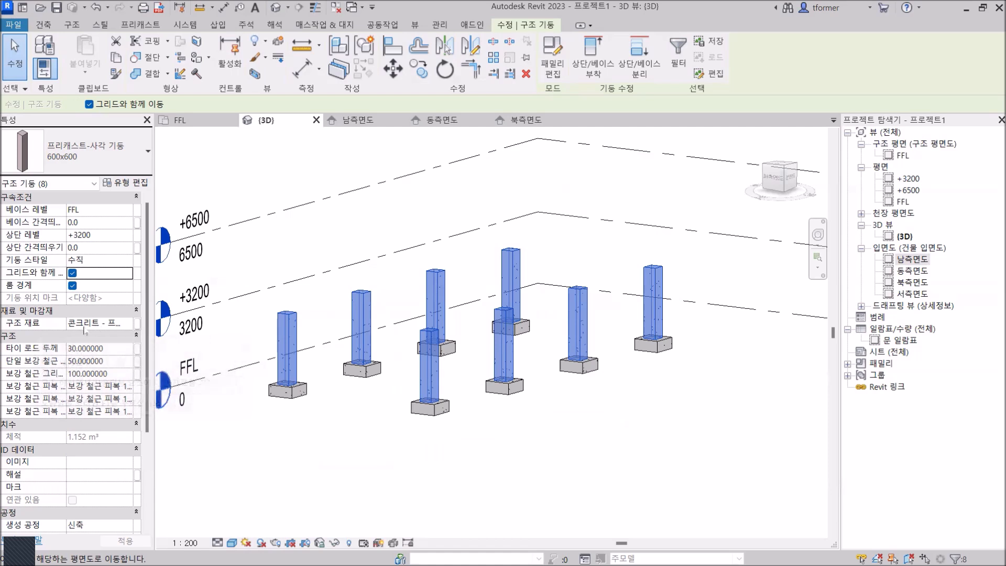
Step: Open the material browser for the selected columns' structural material (구조 재료)
{"action": "left_click", "coordinate": [114, 322]}
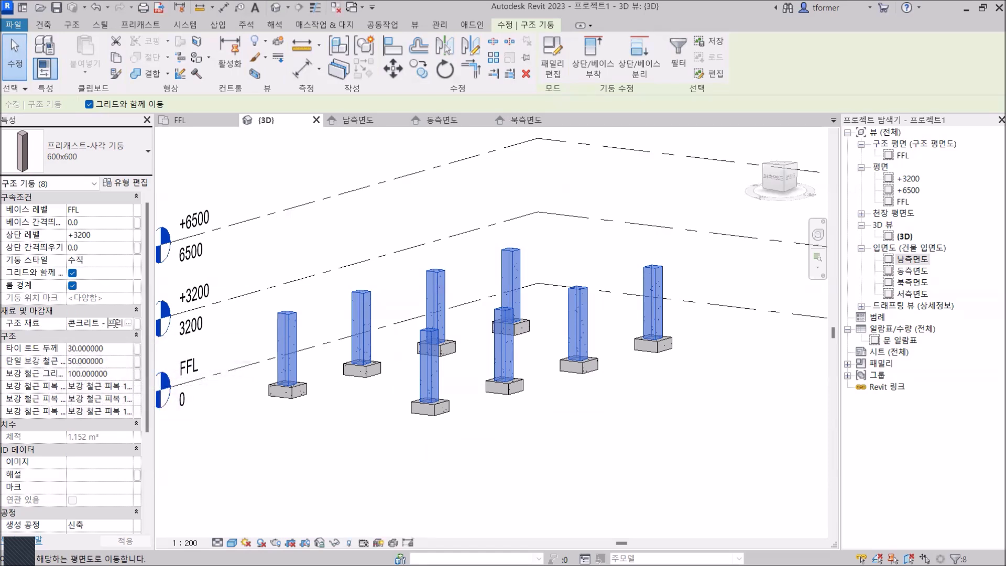
{"action": "double_click", "coordinate": [131, 325]}
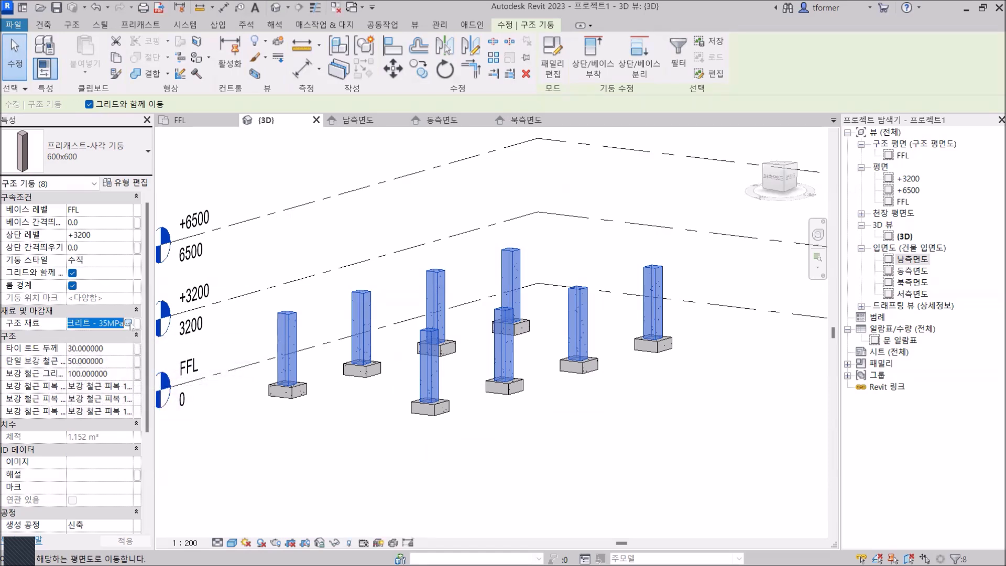
{"action": "left_click", "coordinate": [129, 322]}
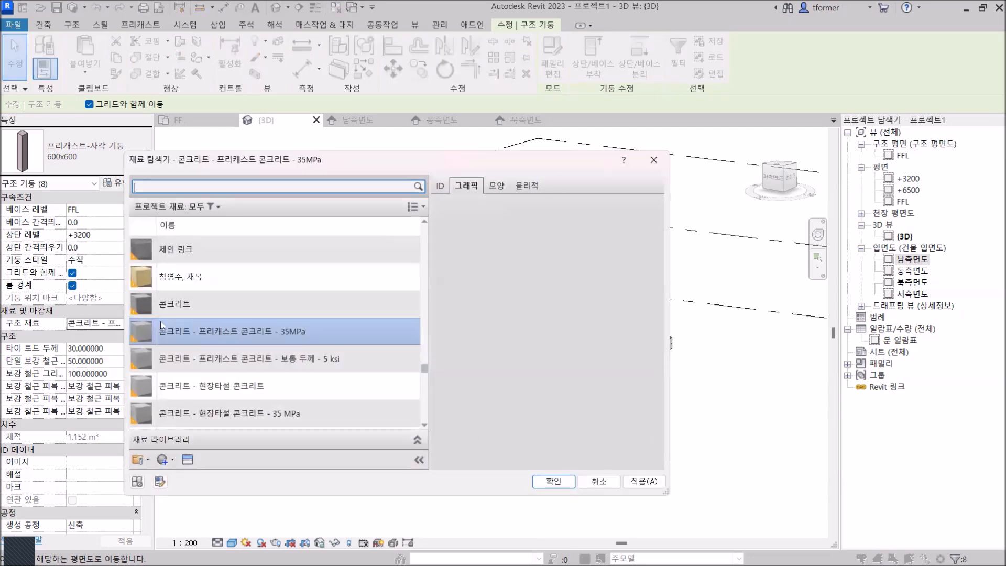
{"action": "left_click_drag", "start_coordinate": [359, 165], "coordinate": [510, 179]}
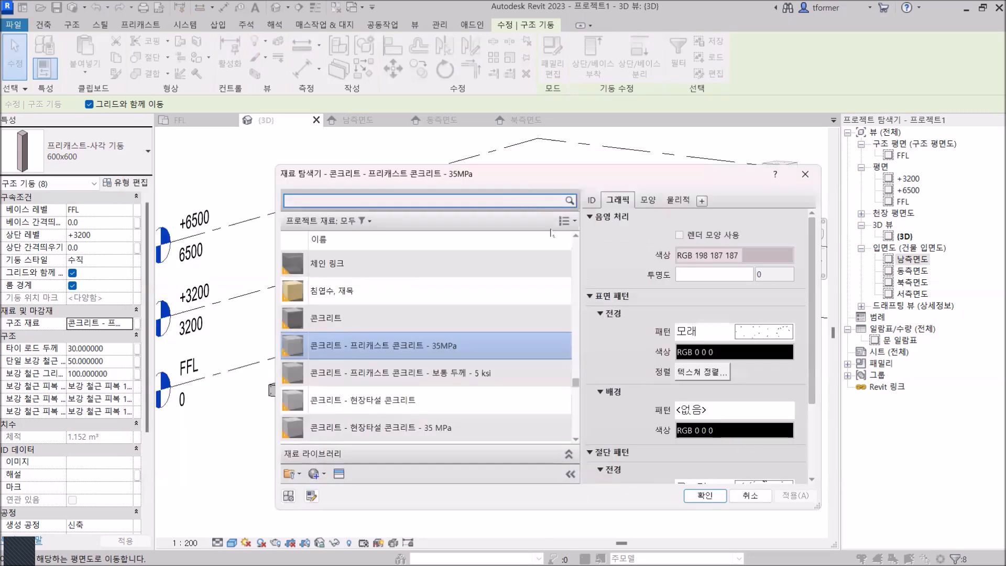
Step: Examine the project's concrete materials and the assigned precast concrete's graphics settings, and close the material browser keeping the assigned material
{"action": "scroll", "coordinate": [471, 310], "scroll_direction": "up", "scroll_amount": 1}
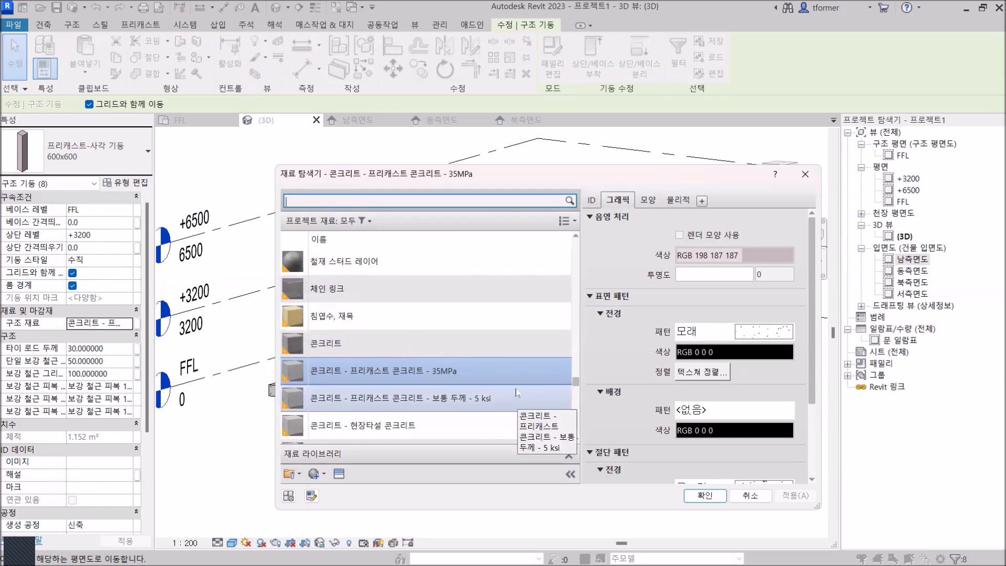
{"action": "scroll", "coordinate": [587, 393], "scroll_direction": "down", "scroll_amount": 2}
{"action": "scroll", "coordinate": [477, 393], "scroll_direction": "down", "scroll_amount": 10}
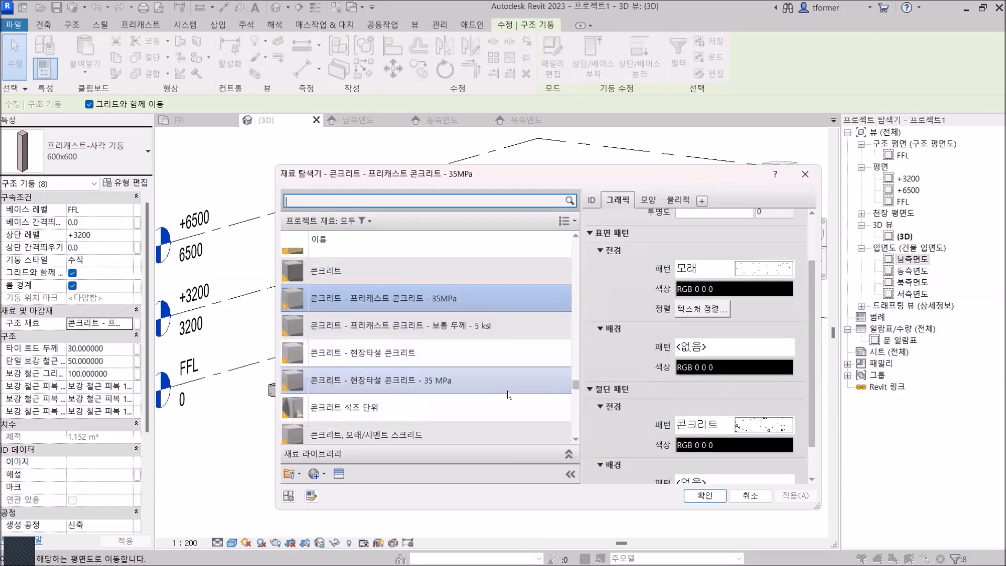
{"action": "scroll", "coordinate": [476, 394], "scroll_direction": "down", "scroll_amount": 10}
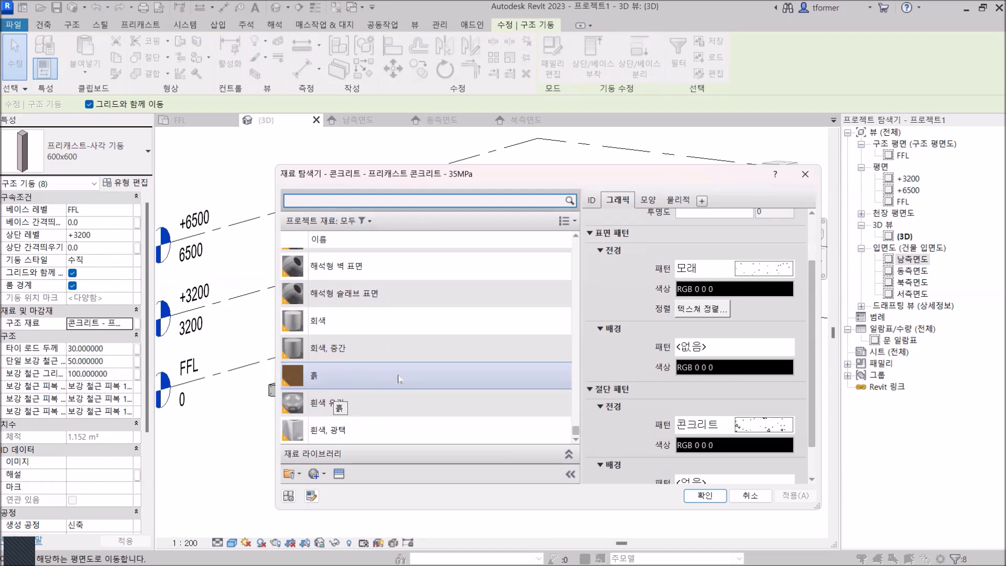
{"action": "scroll", "coordinate": [399, 378], "scroll_direction": "up", "scroll_amount": 6}
{"action": "scroll", "coordinate": [399, 378], "scroll_direction": "up", "scroll_amount": 2}
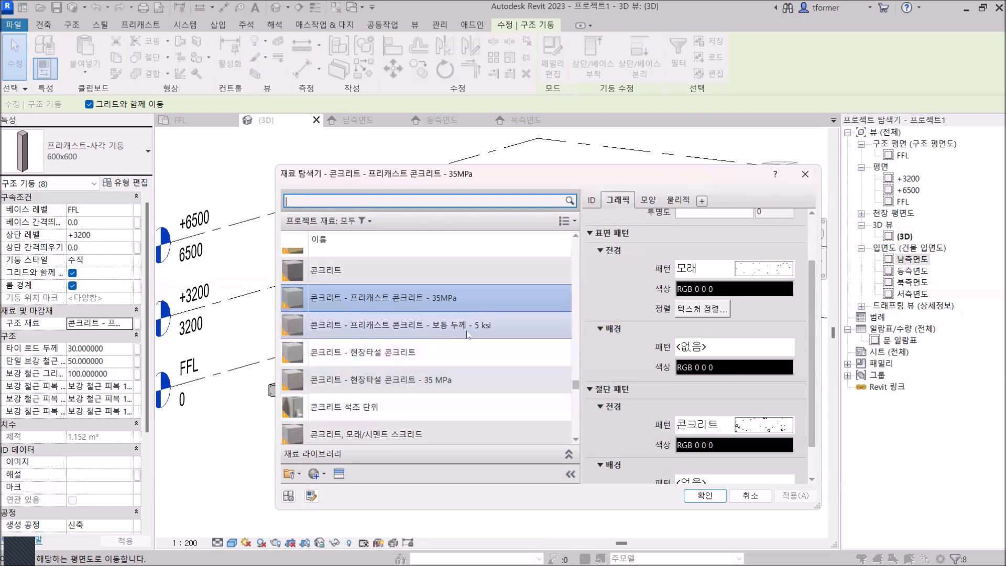
{"action": "scroll", "coordinate": [725, 402], "scroll_direction": "down", "scroll_amount": 2}
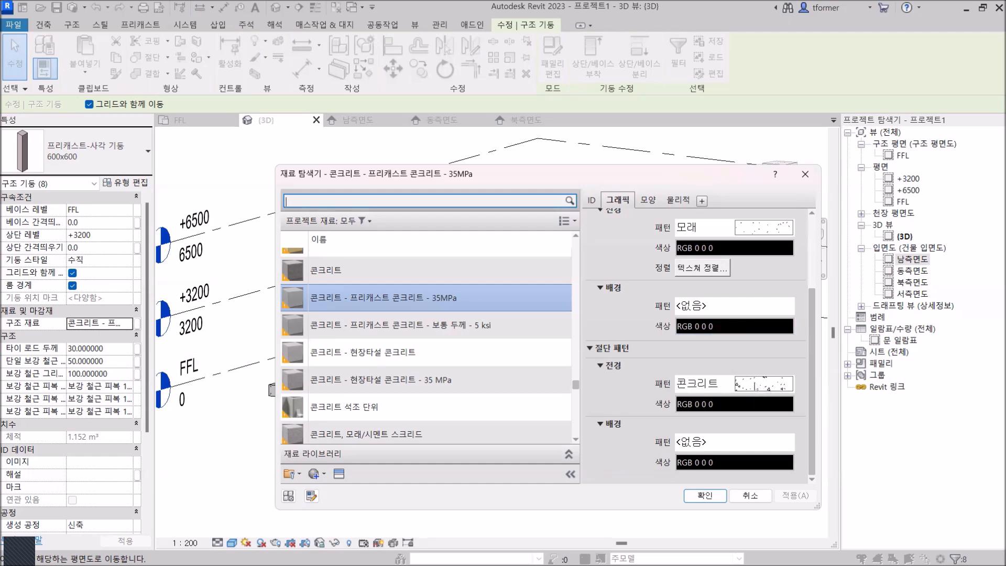
{"action": "scroll", "coordinate": [419, 314], "scroll_direction": "up", "scroll_amount": 1}
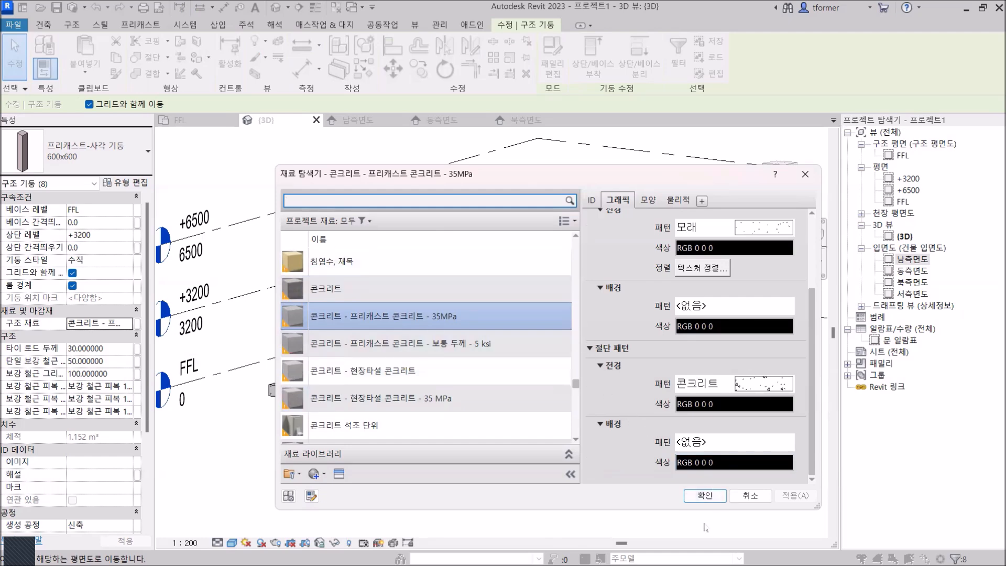
{"action": "left_click", "coordinate": [705, 495]}
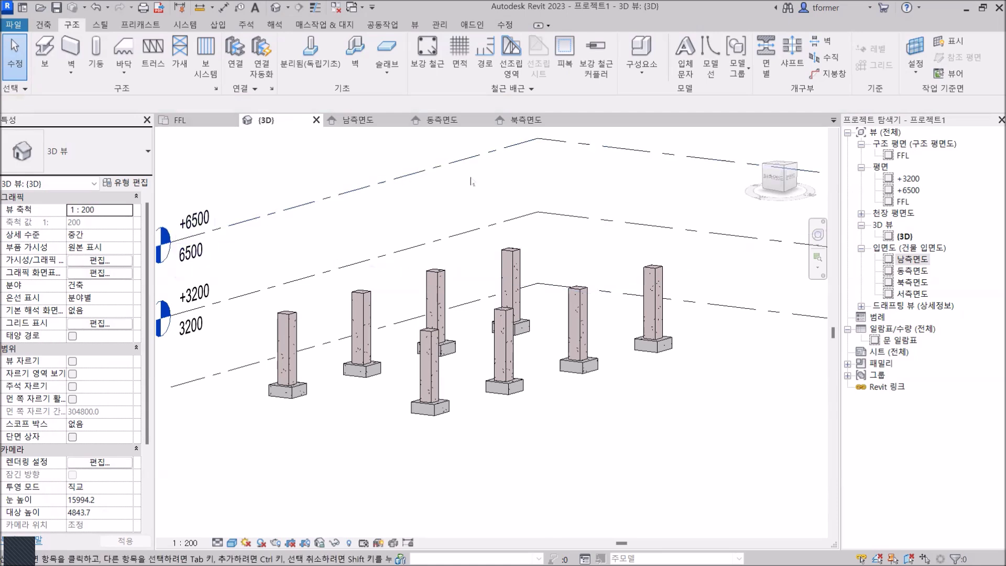
Step: In the +3200 floor plan, set the view range bottom (하단) and view depth level to 하단 레벨 (FFL) and apply it
{"action": "double_click", "coordinate": [909, 179]}
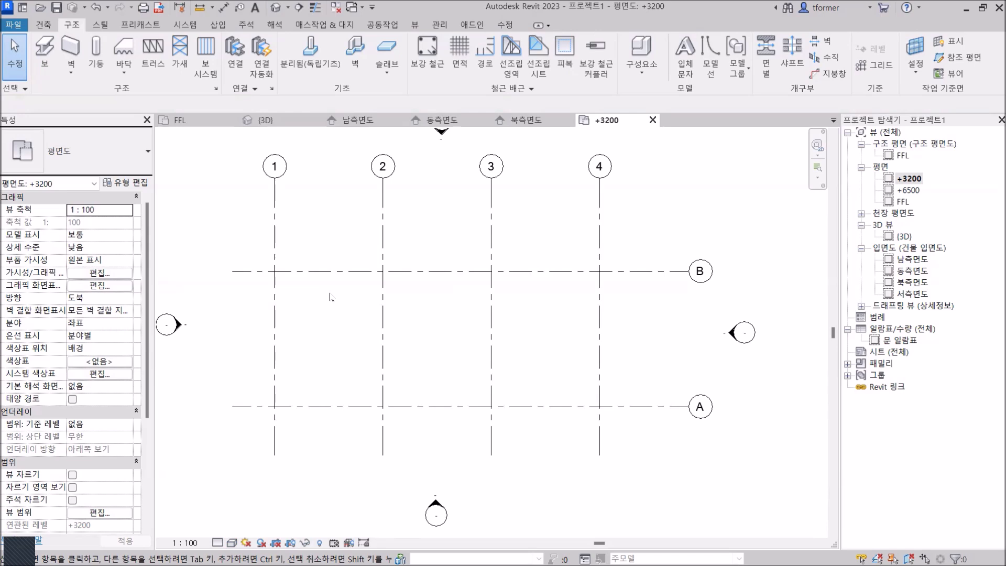
{"action": "left_click", "coordinate": [100, 513]}
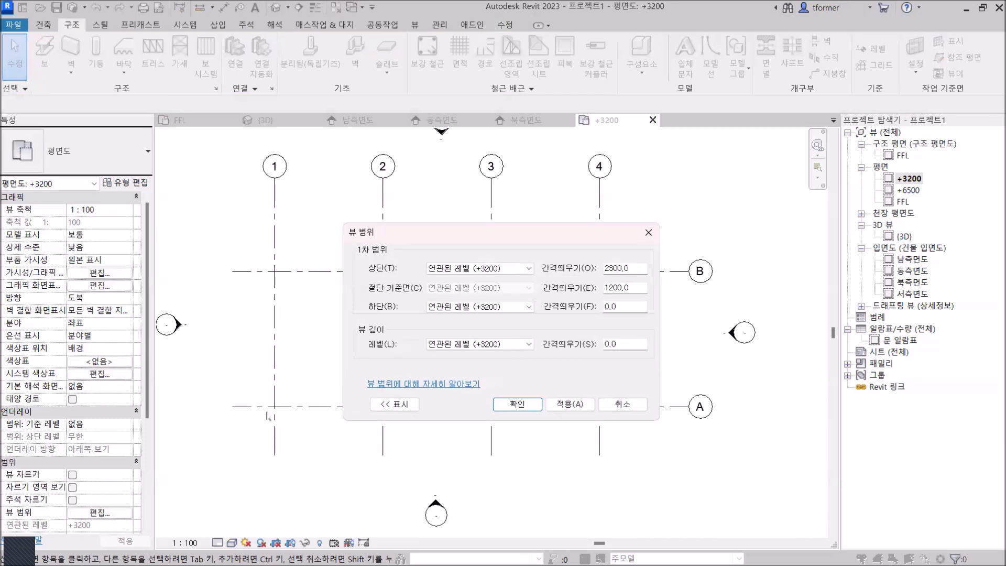
{"action": "left_click", "coordinate": [504, 307]}
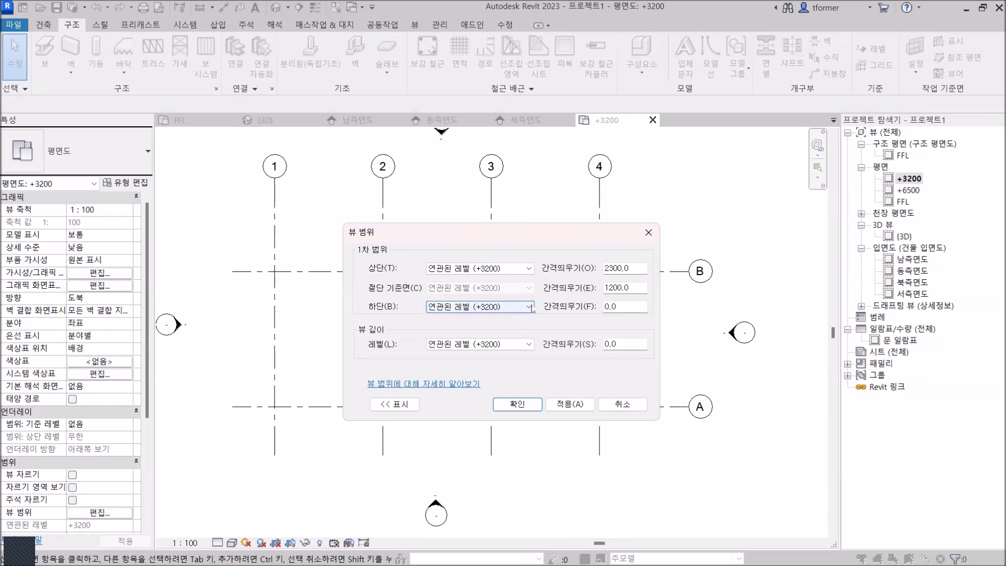
{"action": "left_click", "coordinate": [530, 307]}
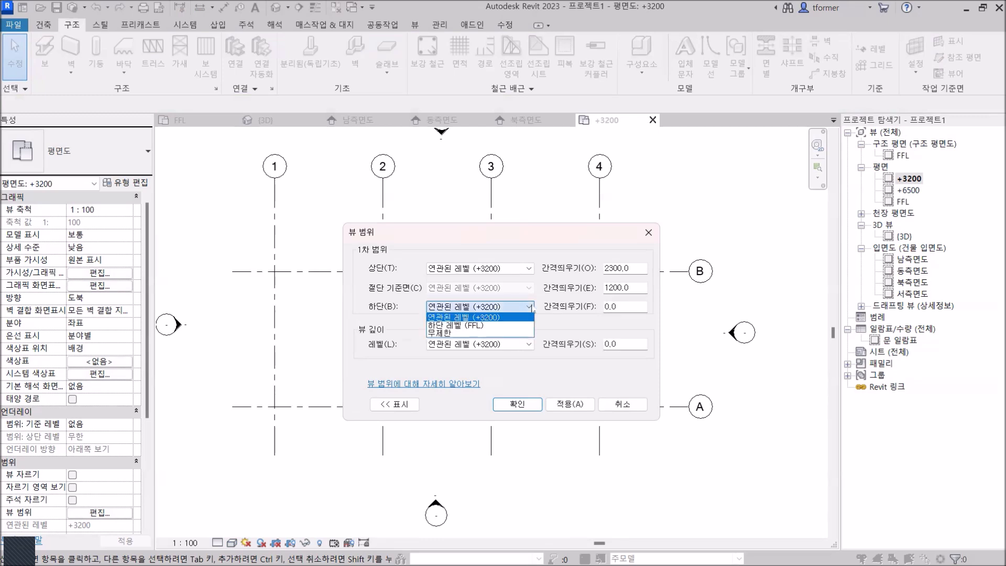
{"action": "left_click", "coordinate": [471, 327]}
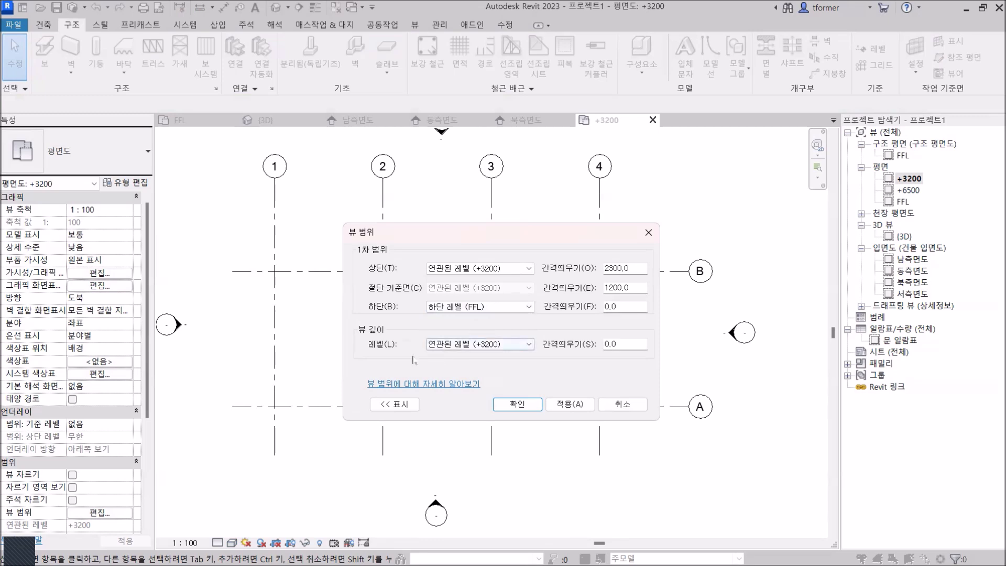
{"action": "left_click", "coordinate": [530, 347]}
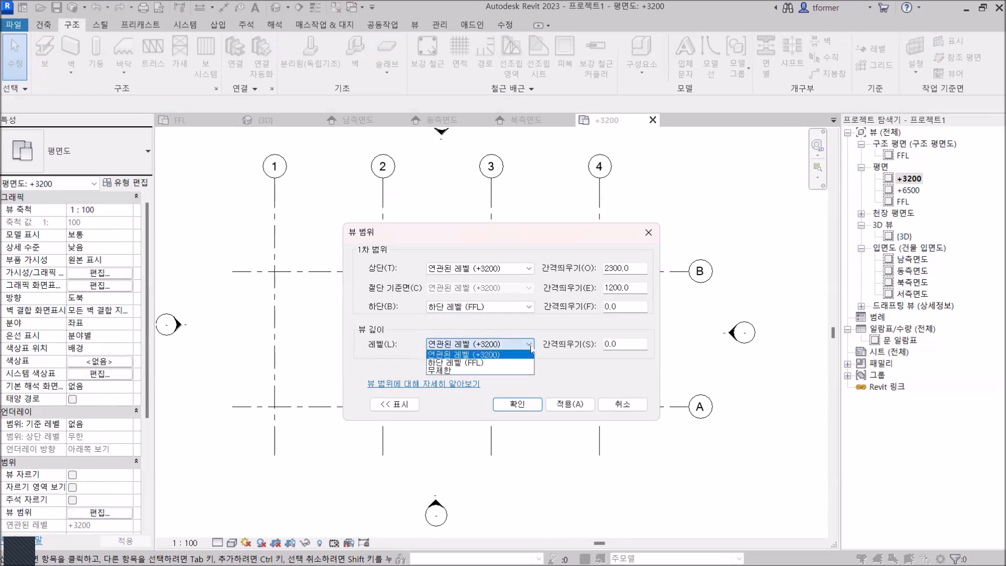
{"action": "left_click", "coordinate": [472, 362]}
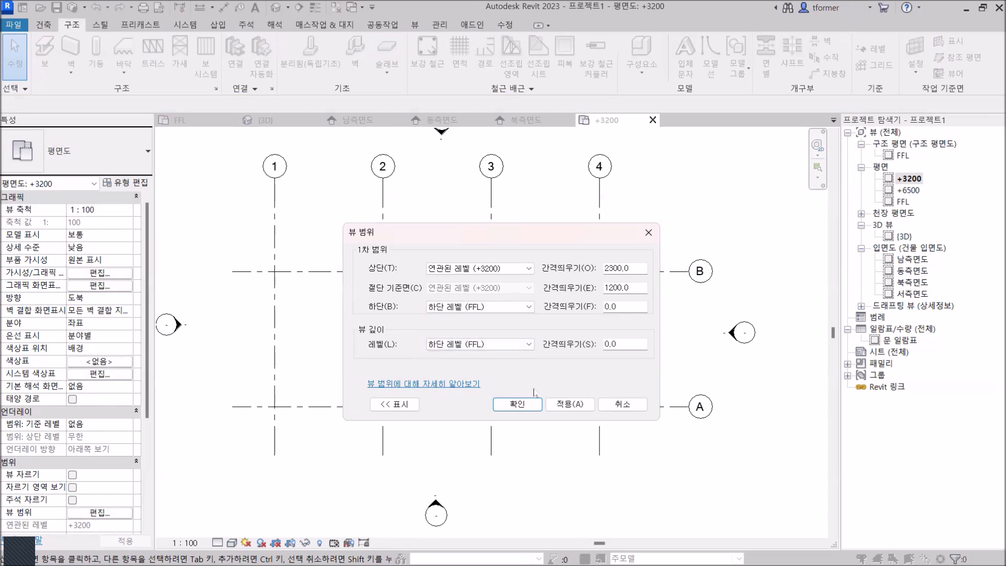
{"action": "left_click", "coordinate": [576, 404]}
{"action": "left_click", "coordinate": [524, 407]}
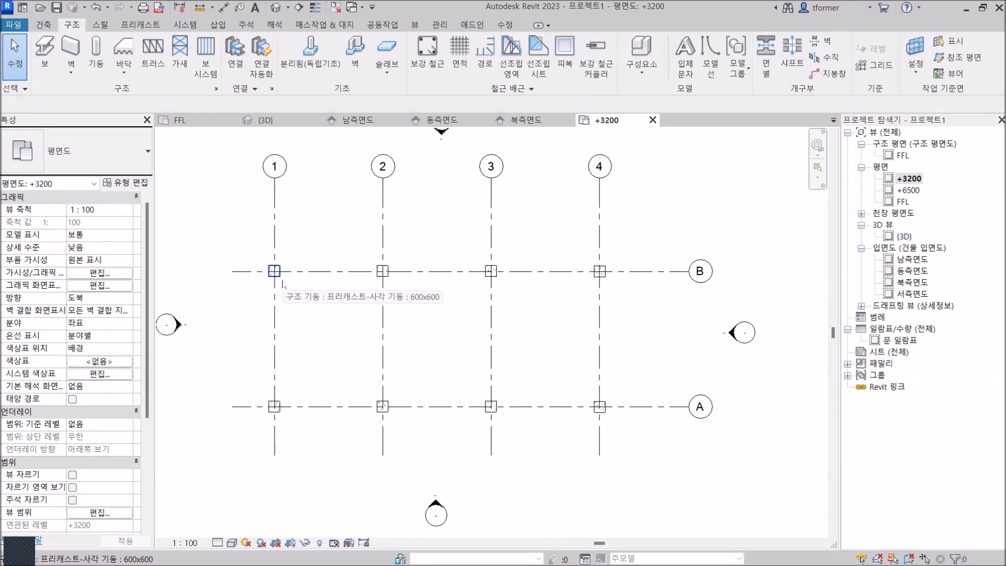
Step: Switch to BIM Tutorial Basic.pdf, rotate the 1F and 2F floor plan upright, and examine its girder and beam layout
{"action": "key", "text": "alt+Tab"}
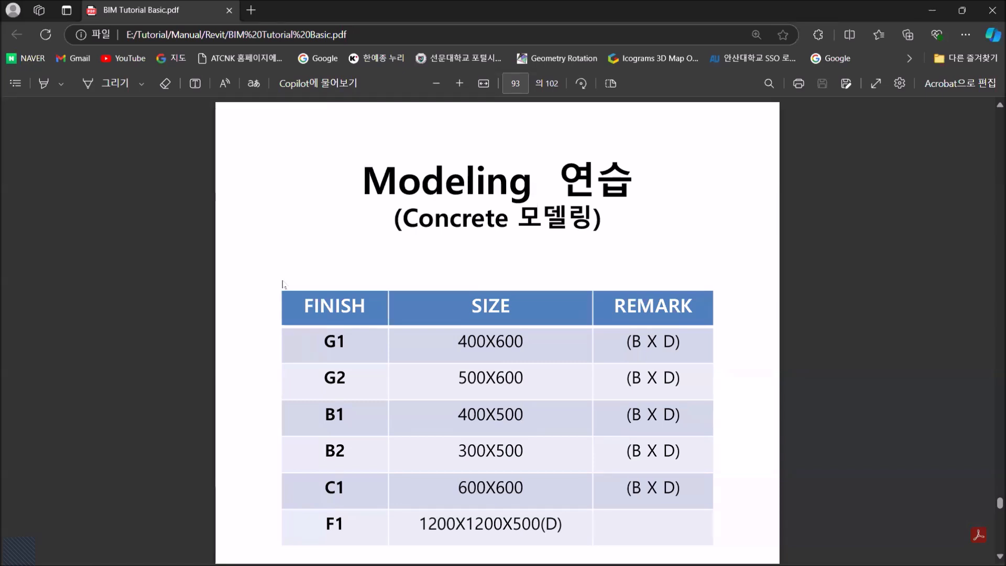
{"action": "scroll", "coordinate": [421, 313], "scroll_direction": "up", "scroll_amount": 10}
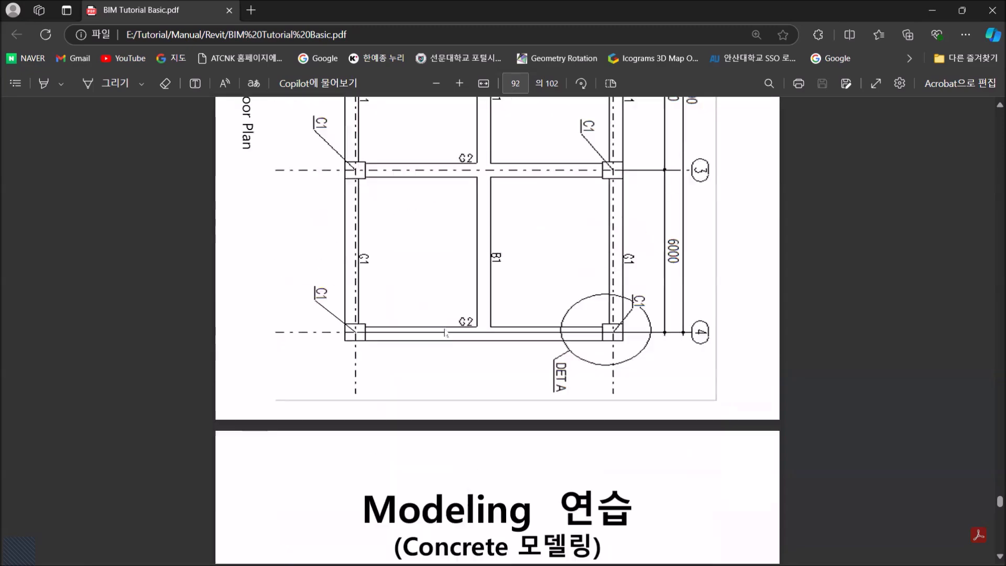
{"action": "scroll", "coordinate": [448, 339], "scroll_direction": "down", "scroll_amount": 2}
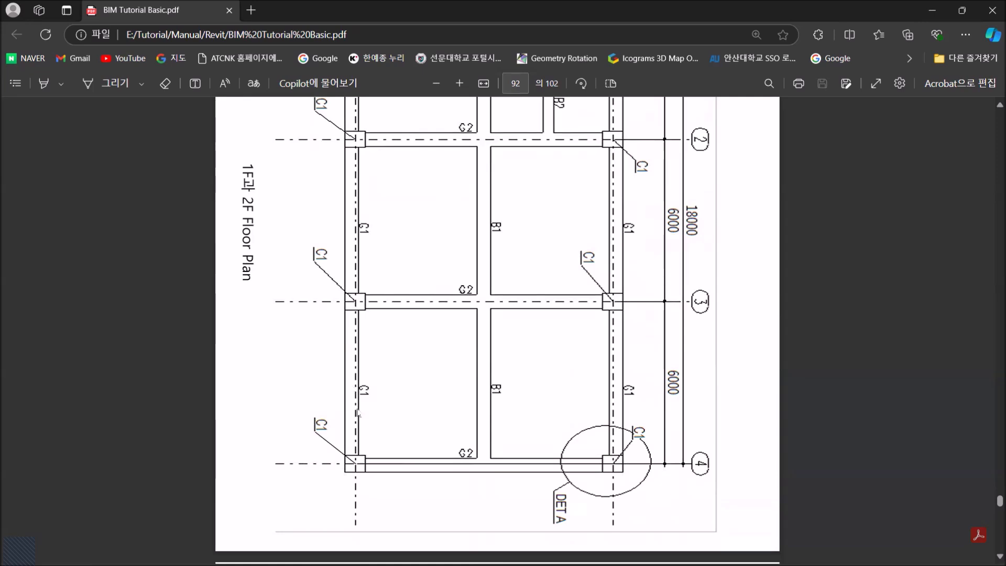
{"action": "scroll", "coordinate": [417, 399], "scroll_direction": "up", "scroll_amount": 1}
{"action": "scroll", "coordinate": [417, 399], "scroll_direction": "up", "scroll_amount": 3}
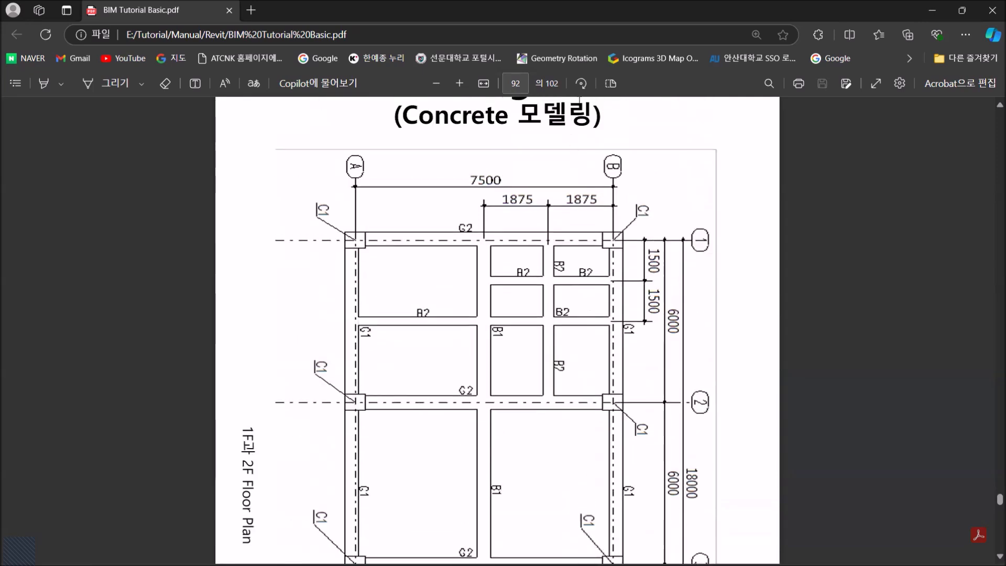
{"action": "left_click", "coordinate": [582, 86]}
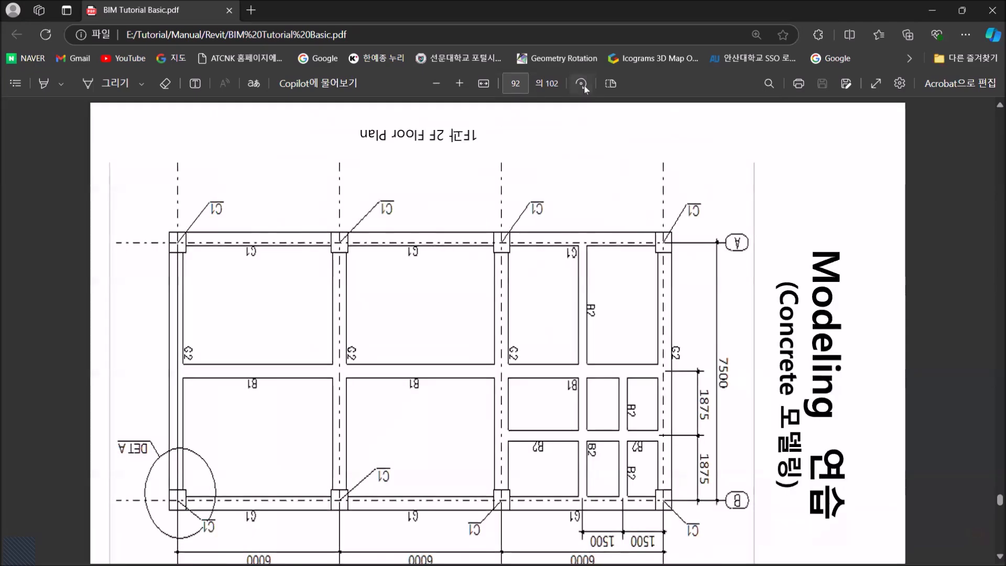
{"action": "left_click", "coordinate": [582, 86]}
{"action": "left_click", "coordinate": [583, 86]}
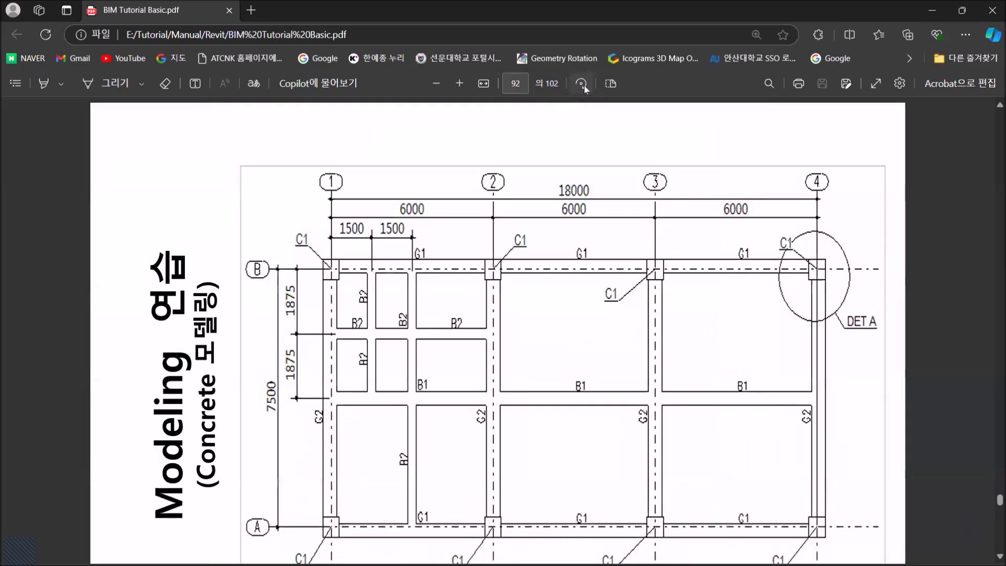
{"action": "scroll", "coordinate": [274, 485], "scroll_direction": "down", "scroll_amount": 1}
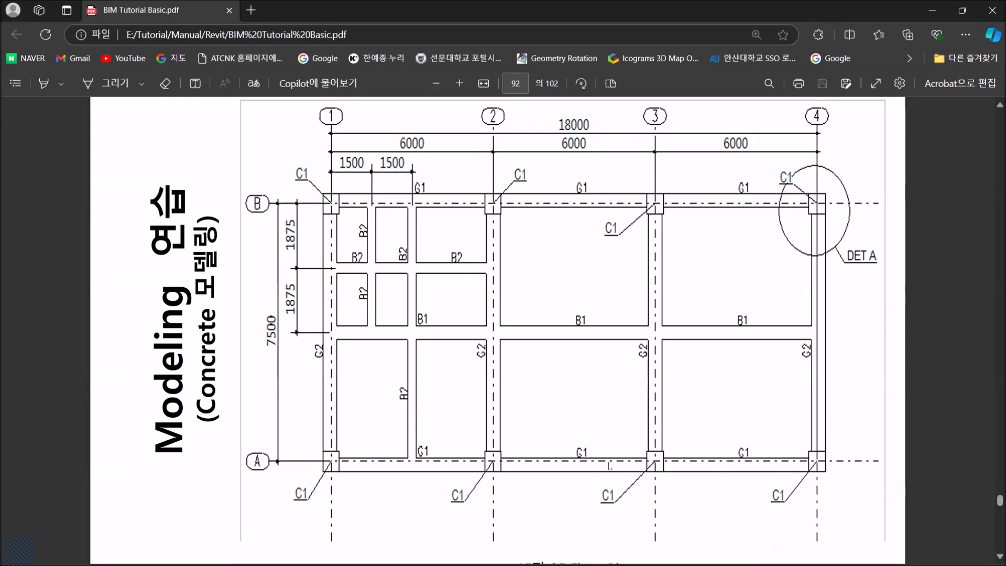
Step: Examine the girder and beam sizes in the member size table after the floor plan, rotating the page back upright
{"action": "scroll", "coordinate": [608, 465], "scroll_direction": "down", "scroll_amount": 5}
{"action": "scroll", "coordinate": [603, 468], "scroll_direction": "down", "scroll_amount": 3}
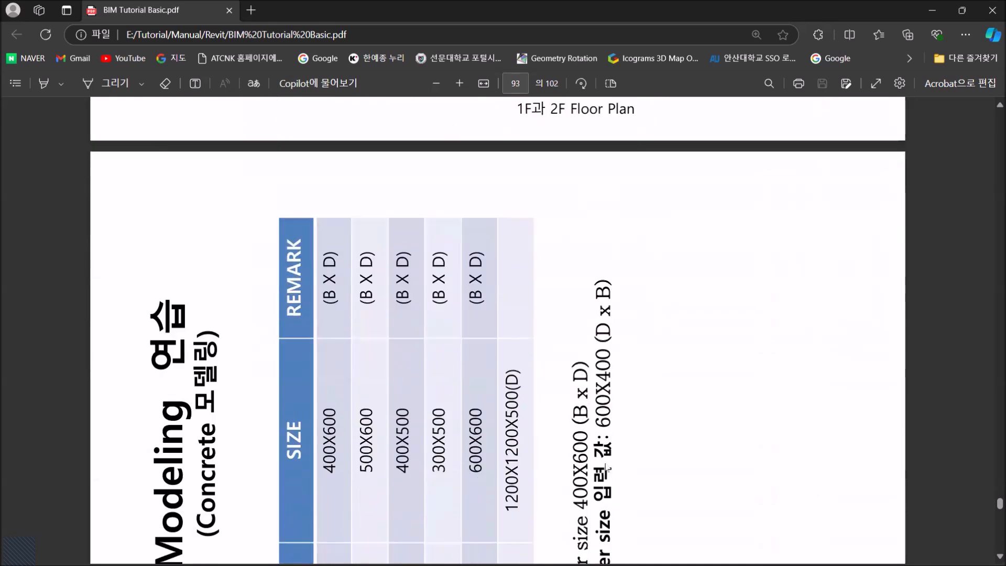
{"action": "left_click", "coordinate": [582, 84]}
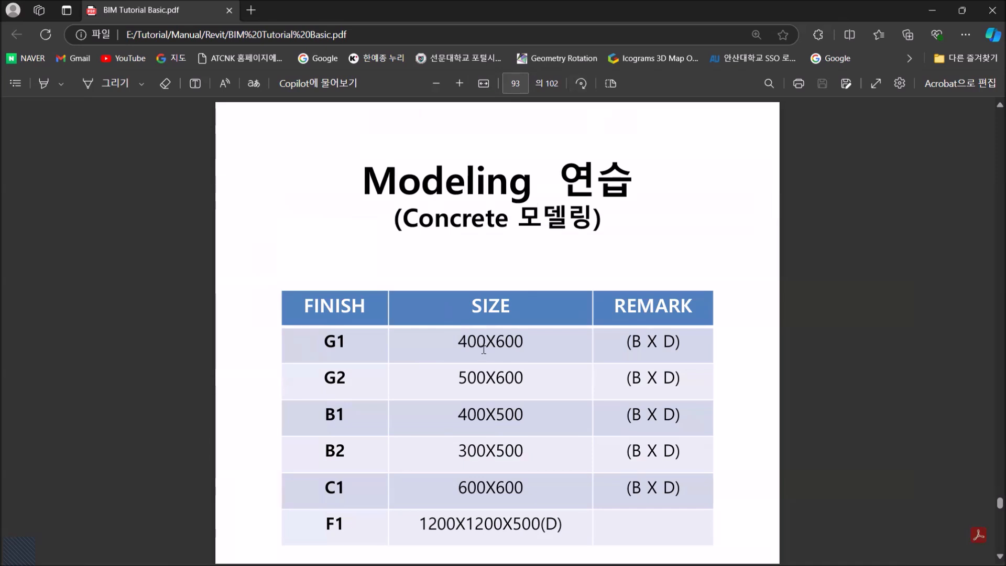
Step: Switch to Revit, start a structural beam on +3200, and browse the Autodesk family library's 구조 프레임 category
{"action": "key", "text": "alt+Tab"}
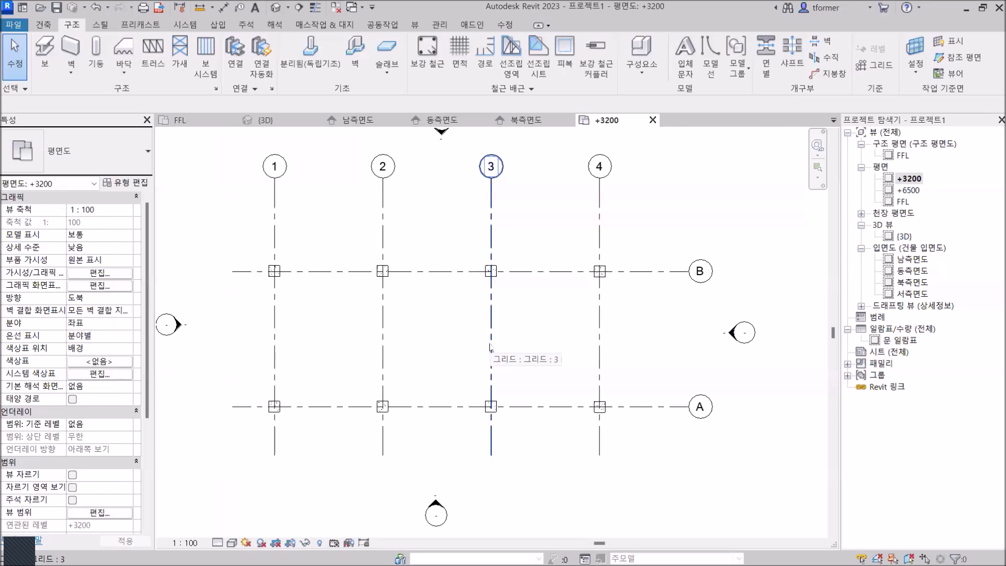
{"action": "left_click", "coordinate": [42, 50]}
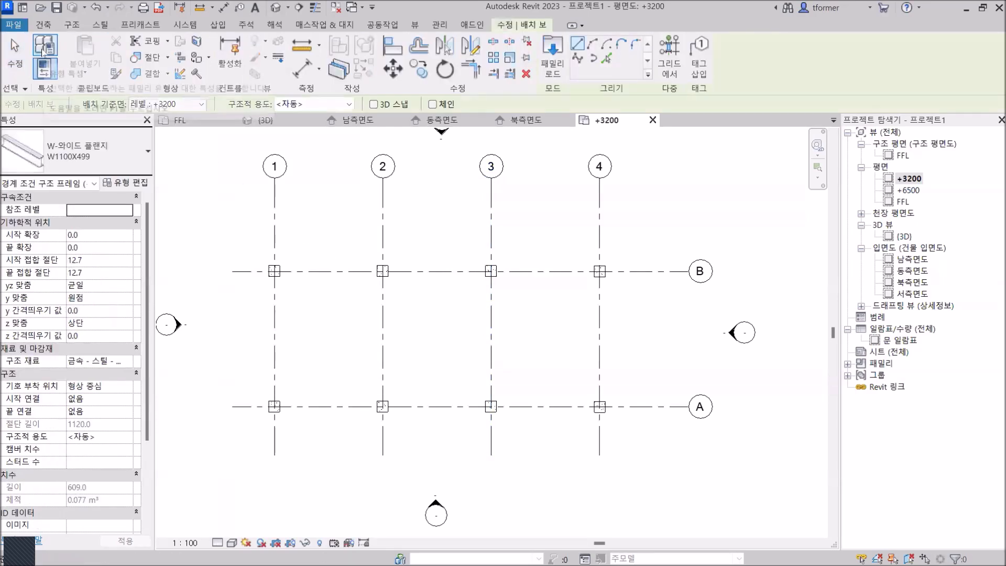
{"action": "left_click", "coordinate": [148, 152]}
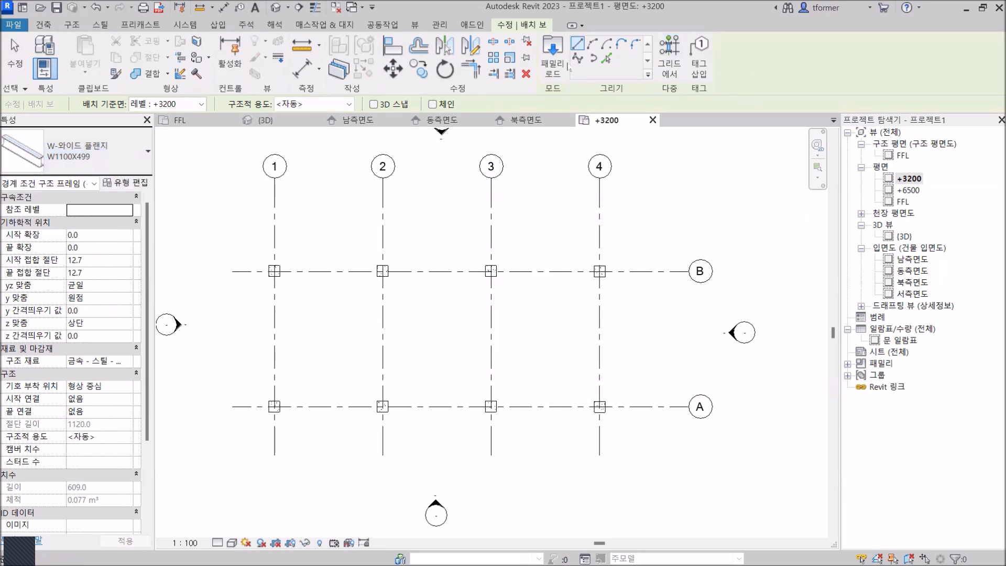
{"action": "left_click", "coordinate": [217, 25]}
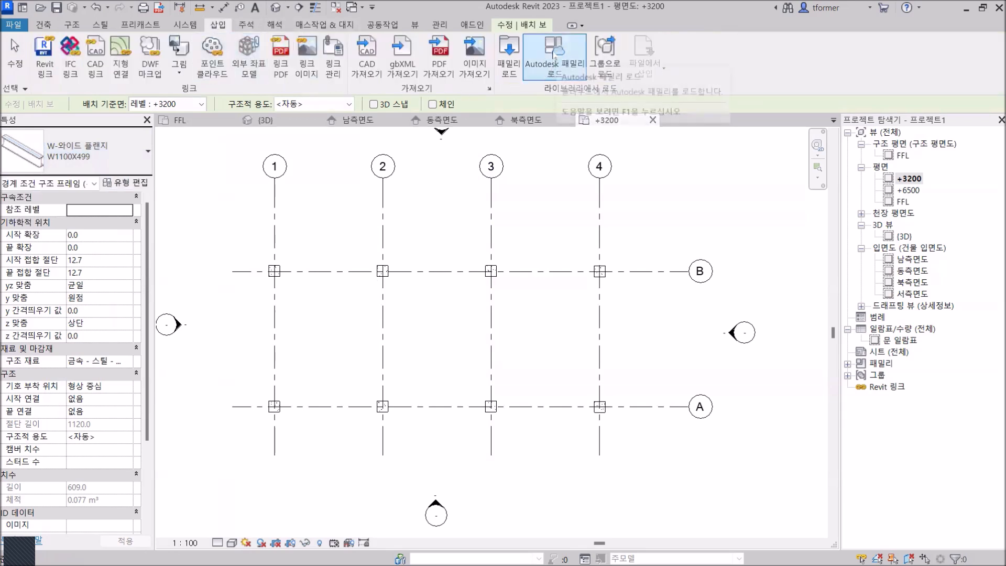
{"action": "left_click", "coordinate": [554, 54]}
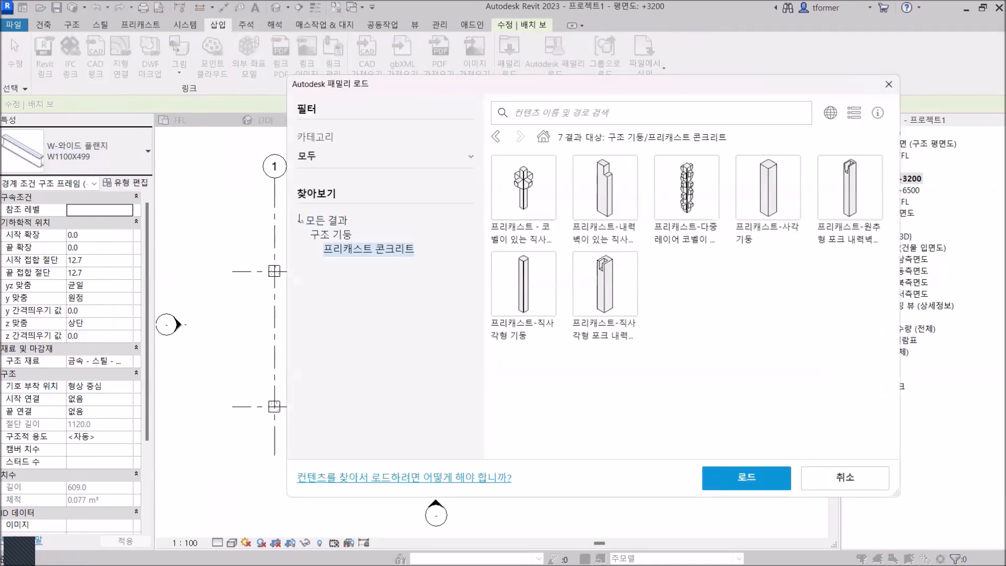
{"action": "left_click", "coordinate": [304, 221]}
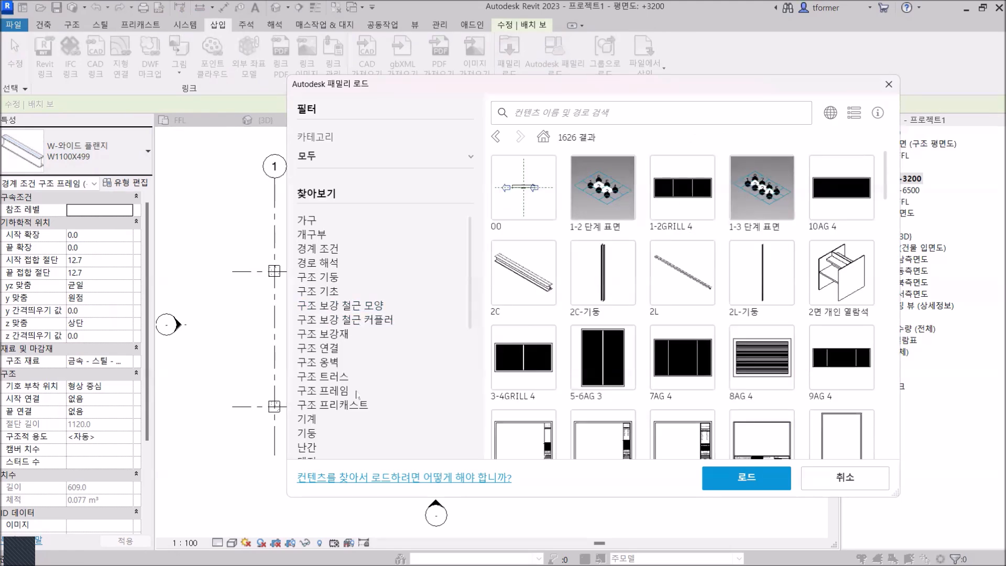
{"action": "left_click", "coordinate": [337, 392]}
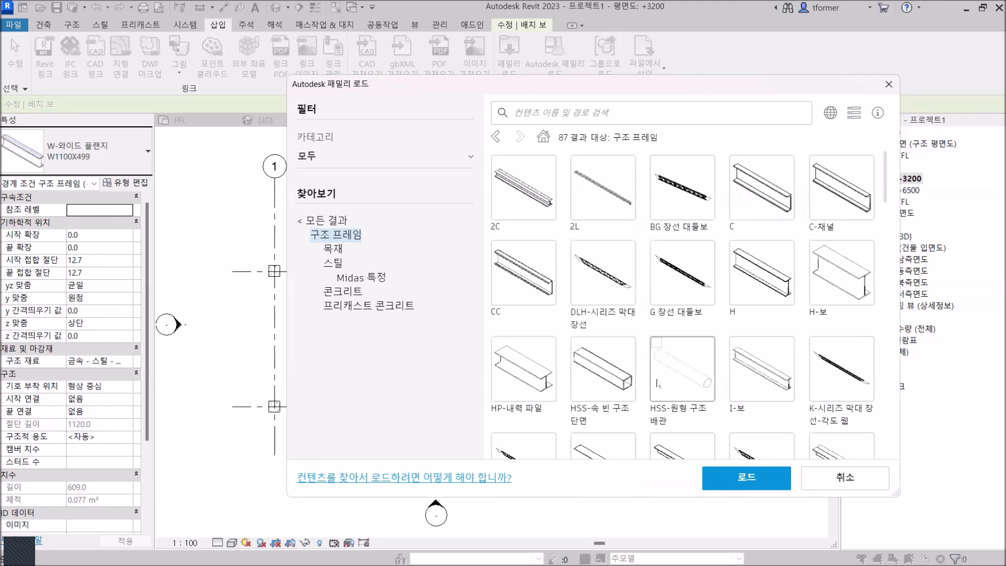
Step: Load the 콘크리트-직사각형 보 and 프리캐스트-직사각형 보 families from the structural framing library
{"action": "scroll", "coordinate": [733, 377], "scroll_direction": "down", "scroll_amount": 10}
{"action": "scroll", "coordinate": [799, 375], "scroll_direction": "down", "scroll_amount": 5}
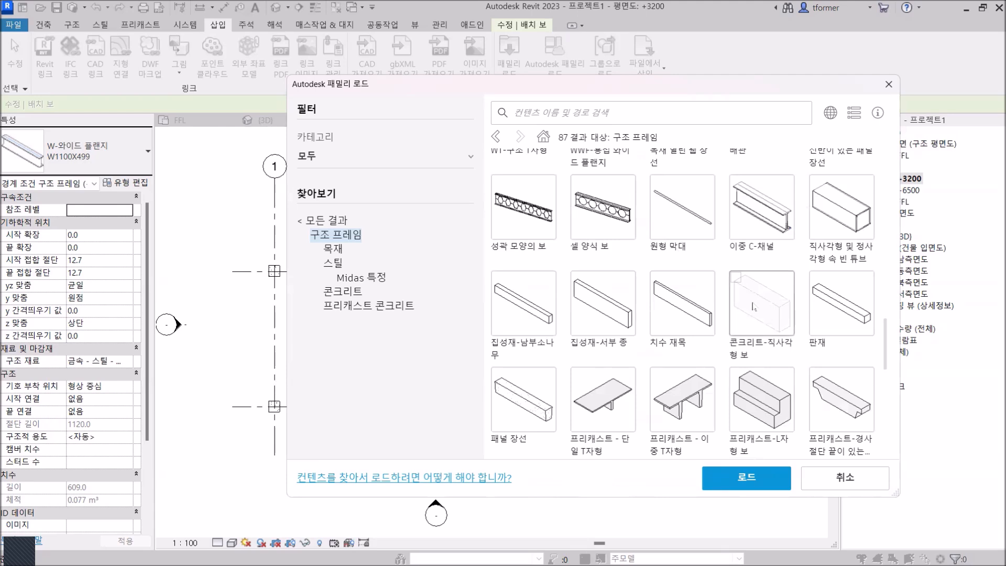
{"action": "scroll", "coordinate": [753, 307], "scroll_direction": "down", "scroll_amount": 2}
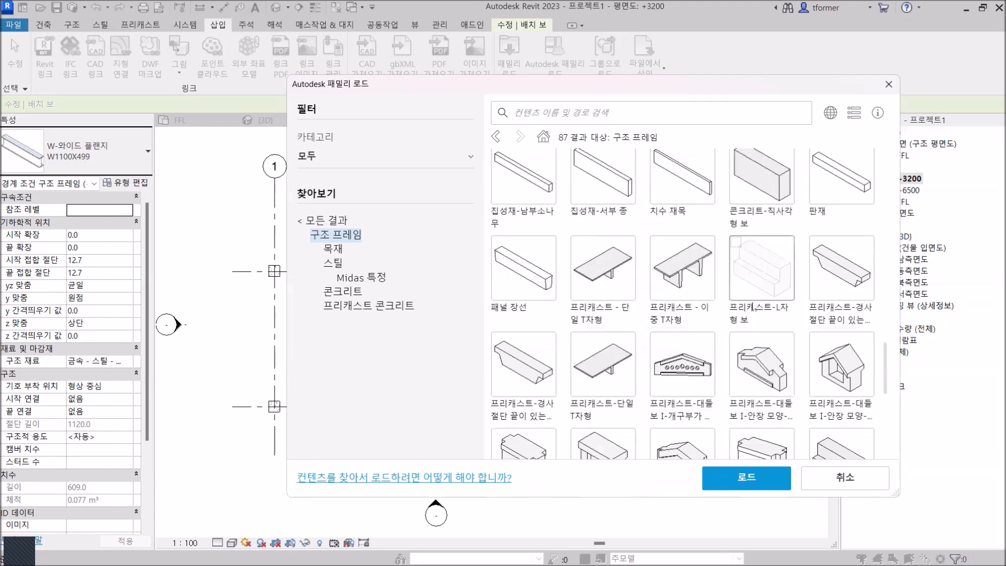
{"action": "left_click", "coordinate": [767, 278]}
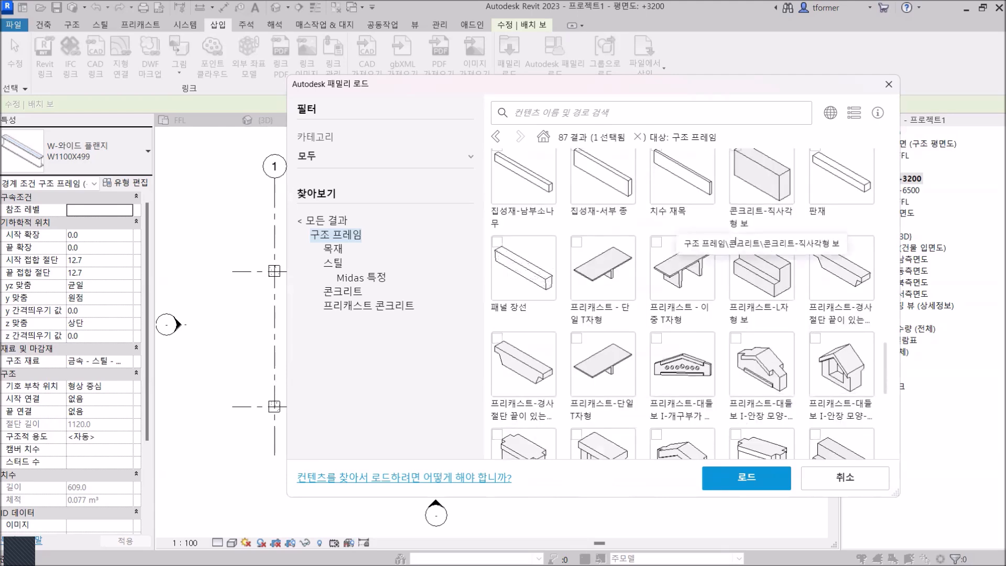
{"action": "scroll", "coordinate": [742, 230], "scroll_direction": "up", "scroll_amount": 1}
{"action": "left_click", "coordinate": [737, 217]}
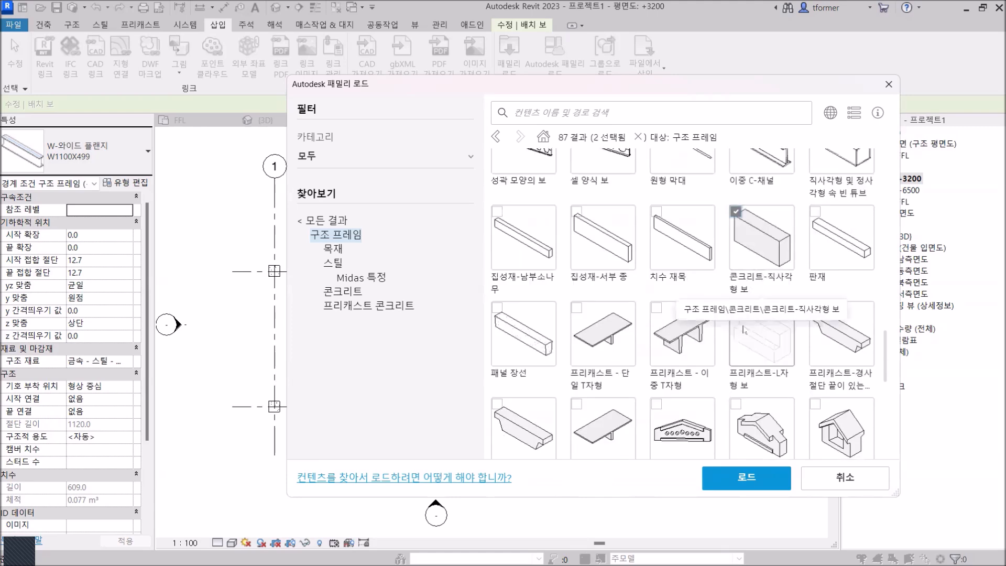
{"action": "left_click", "coordinate": [736, 310]}
{"action": "scroll", "coordinate": [739, 313], "scroll_direction": "down", "scroll_amount": 1}
{"action": "scroll", "coordinate": [743, 315], "scroll_direction": "down", "scroll_amount": 3}
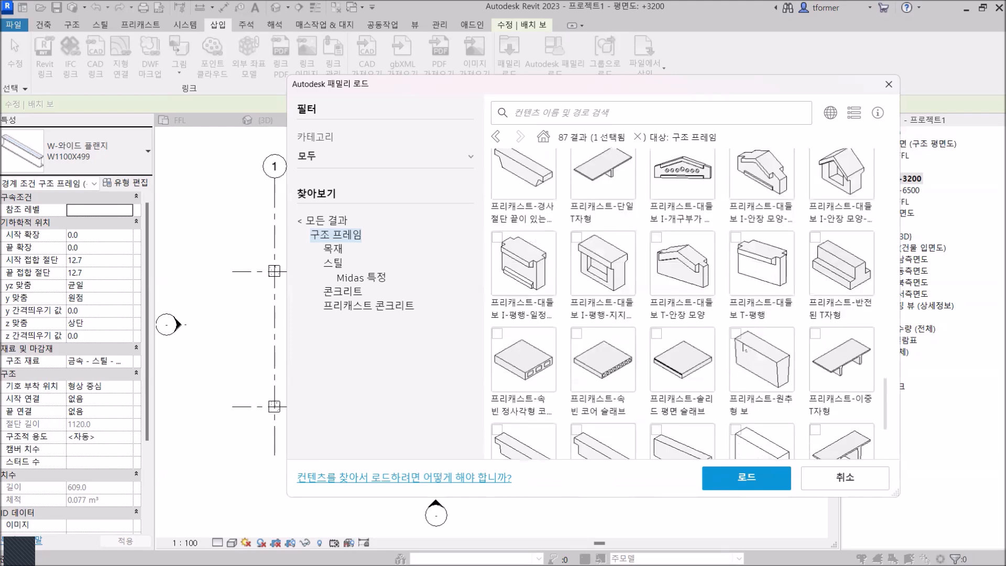
{"action": "scroll", "coordinate": [775, 390], "scroll_direction": "down", "scroll_amount": 2}
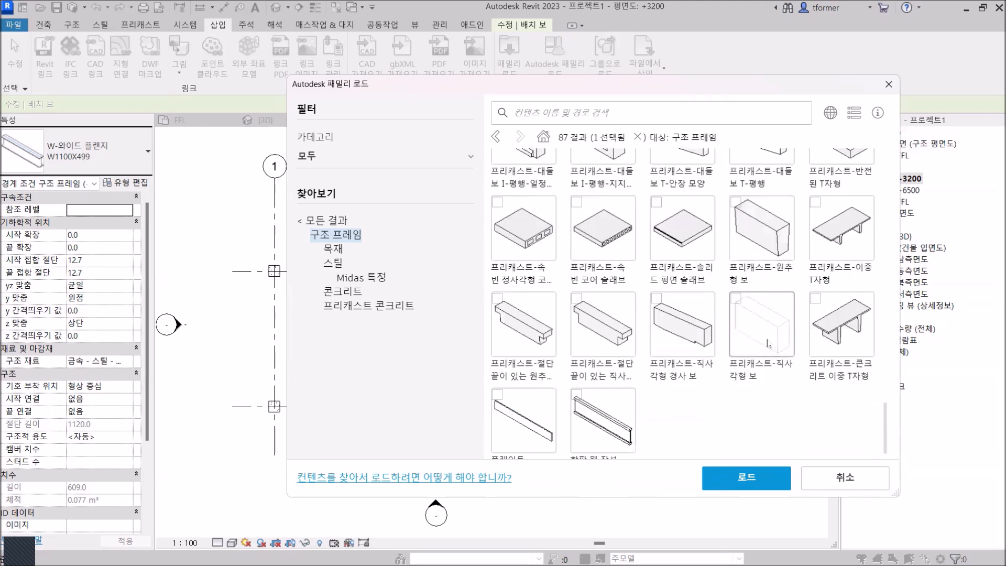
{"action": "left_click", "coordinate": [736, 300]}
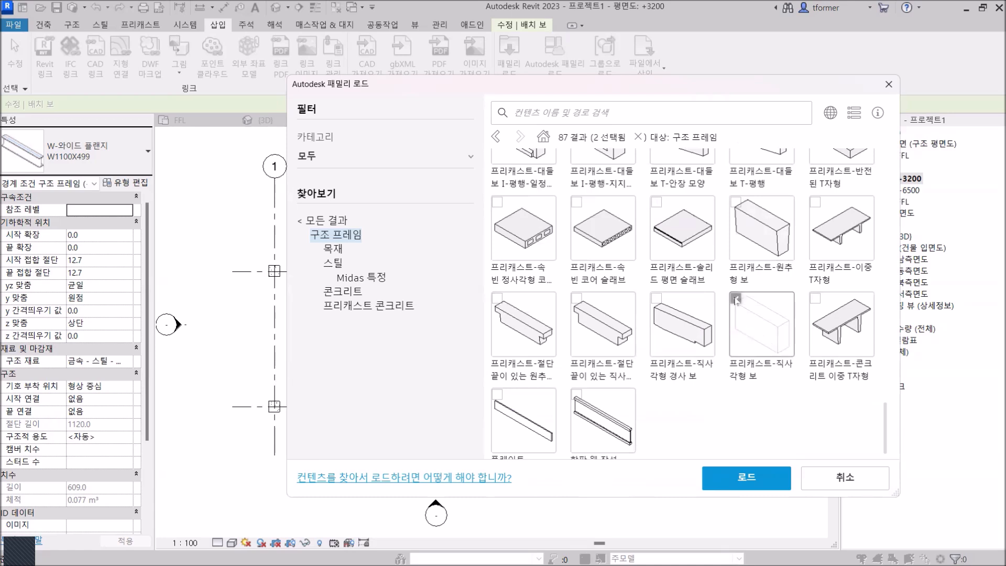
{"action": "left_click", "coordinate": [756, 478]}
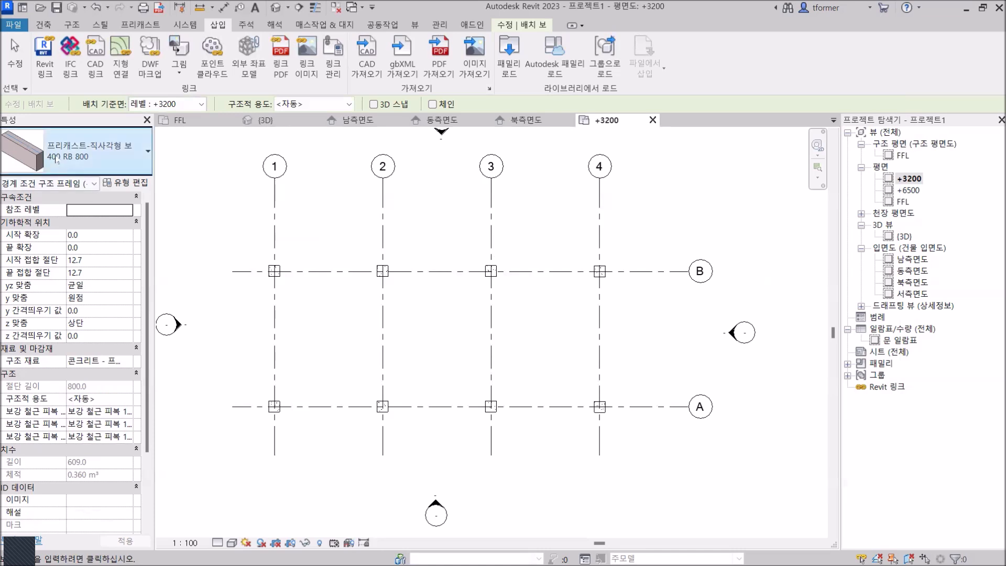
Step: Check girder G1's size in BIM Tutorial Basic.pdf, return to Revit, and choose the 프리캐스트-직사각형 보 type 300 RB 600
{"action": "left_click", "coordinate": [149, 155]}
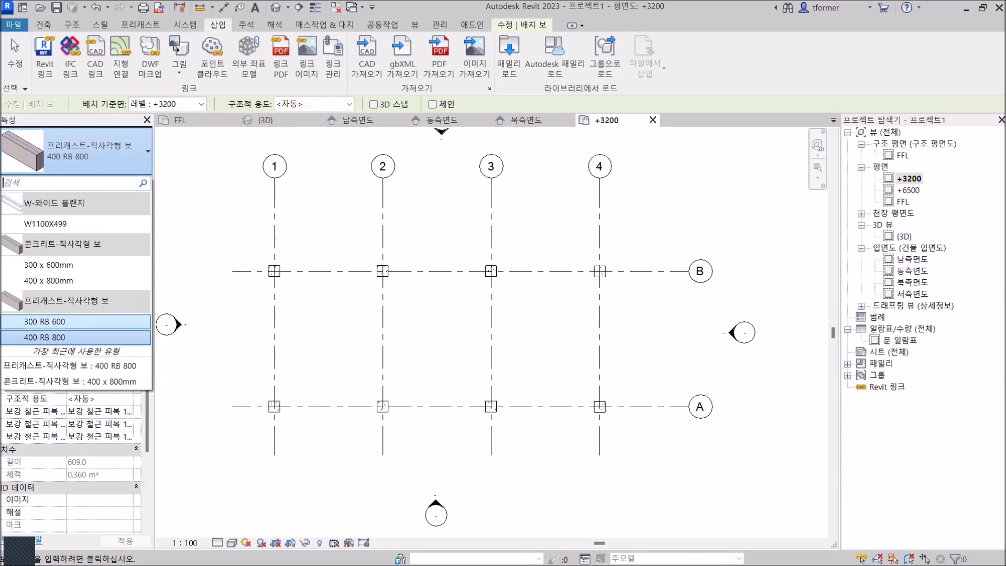
{"action": "key", "text": "alt+Tab"}
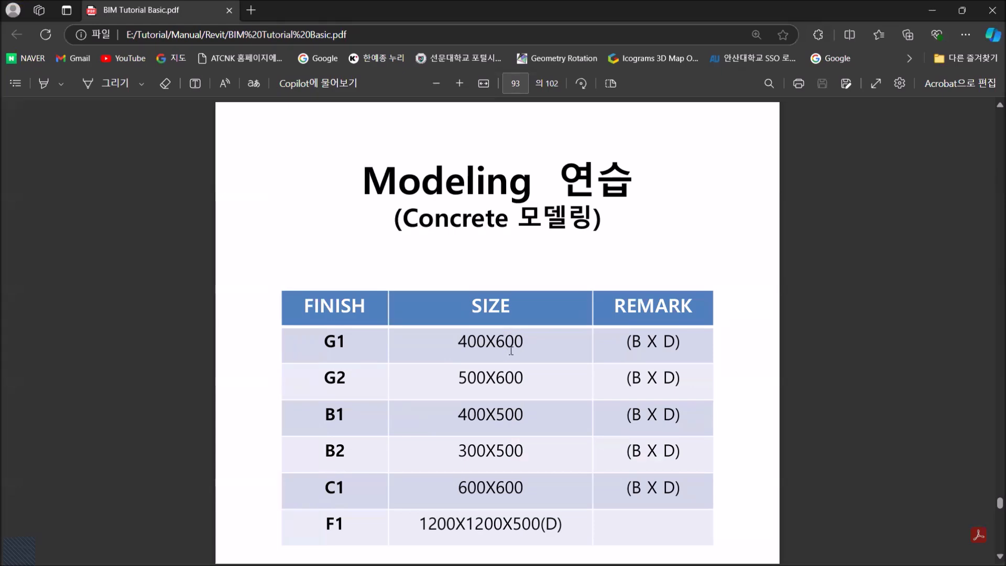
{"action": "key", "text": "alt+Tab"}
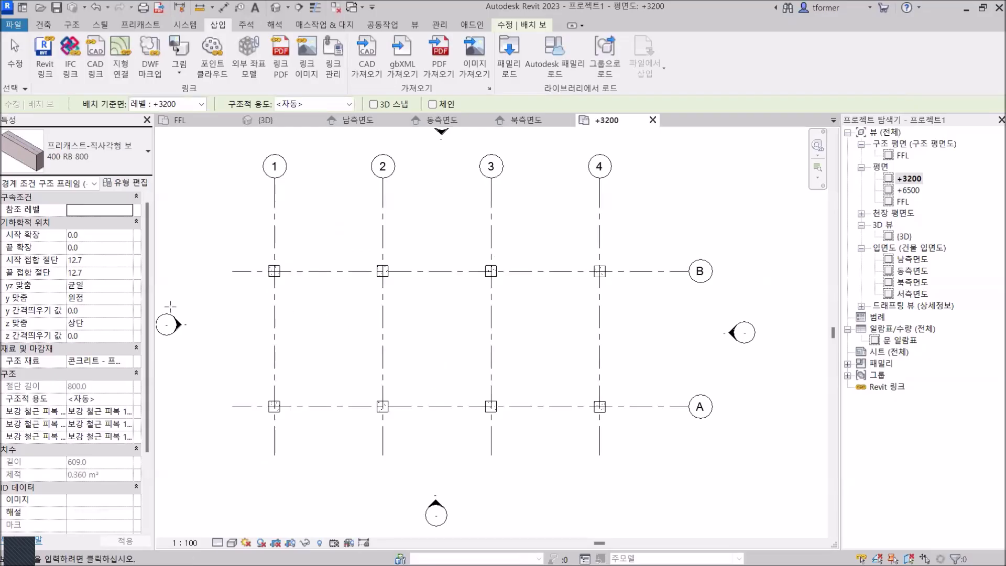
{"action": "left_click", "coordinate": [148, 156]}
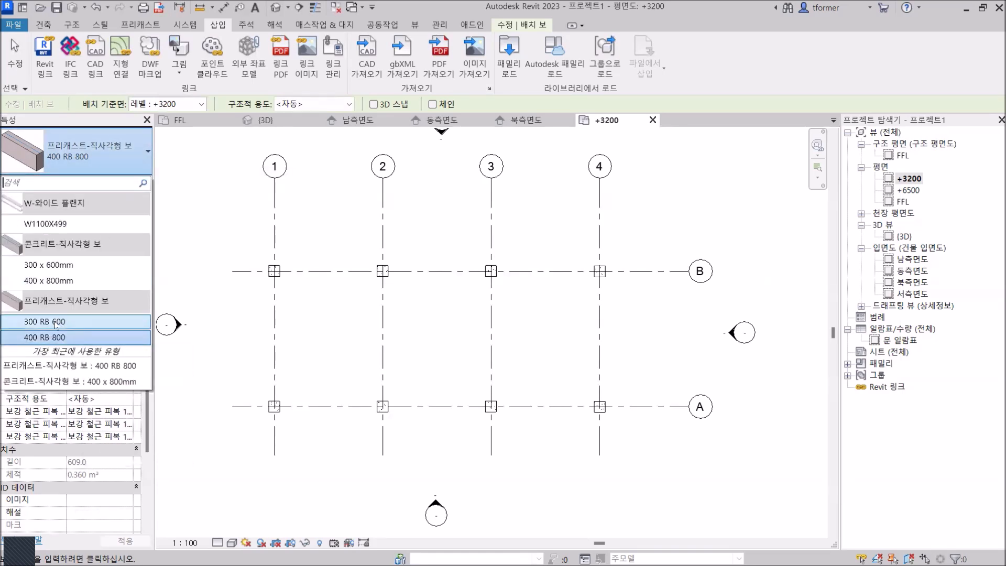
{"action": "left_click", "coordinate": [55, 321]}
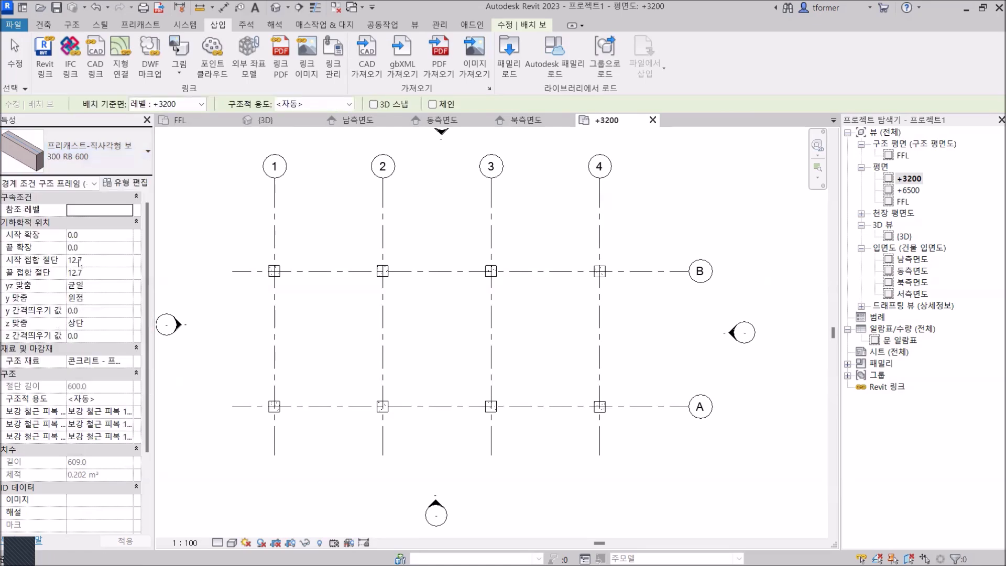
Step: Duplicate the 300 RB 600 beam type under the name 400 RB 601
{"action": "left_click", "coordinate": [126, 182]}
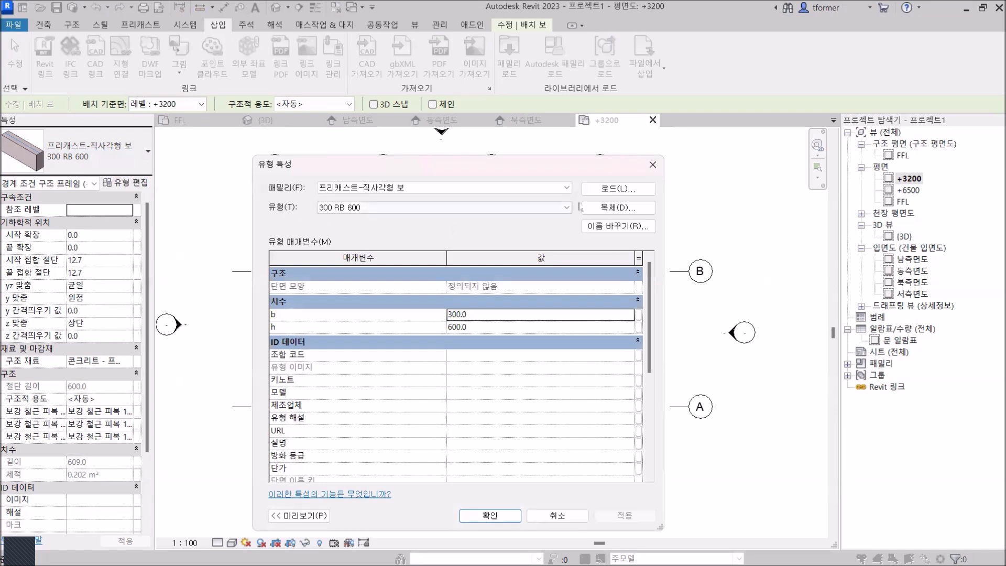
{"action": "left_click", "coordinate": [613, 208]}
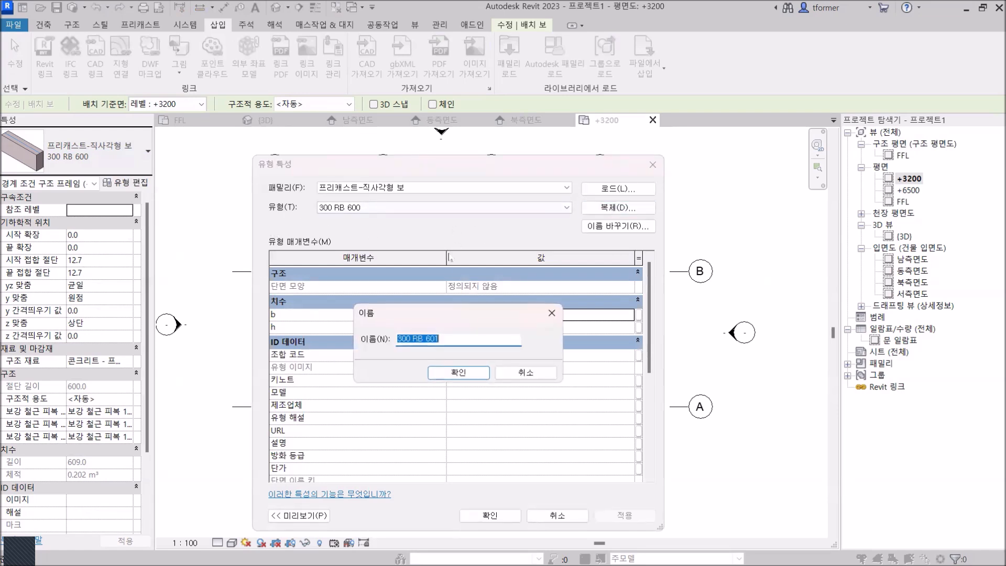
{"action": "left_click", "coordinate": [400, 339]}
{"action": "key", "text": "BackSpace"}
{"action": "type", "text": "4"}
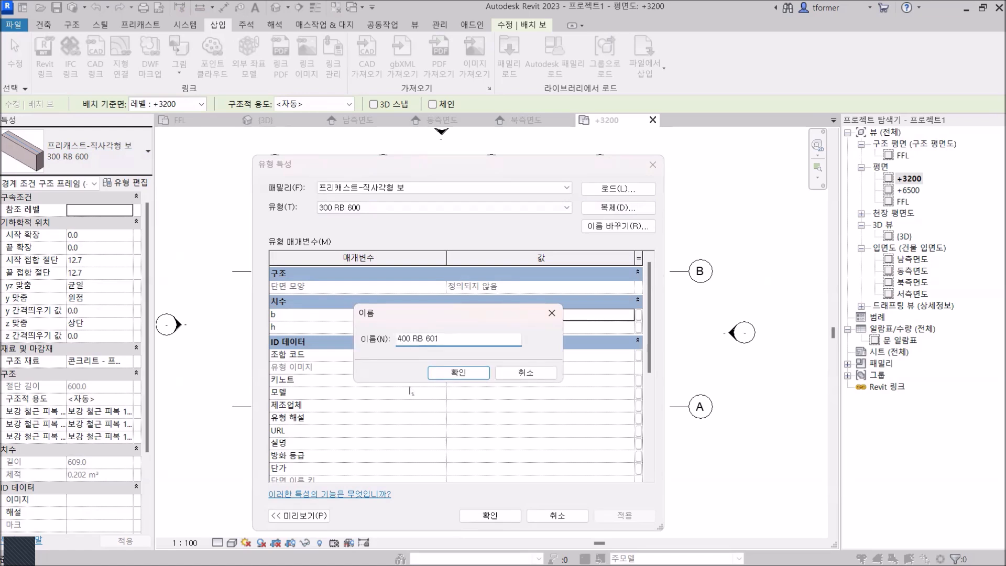
{"action": "left_click", "coordinate": [458, 372]}
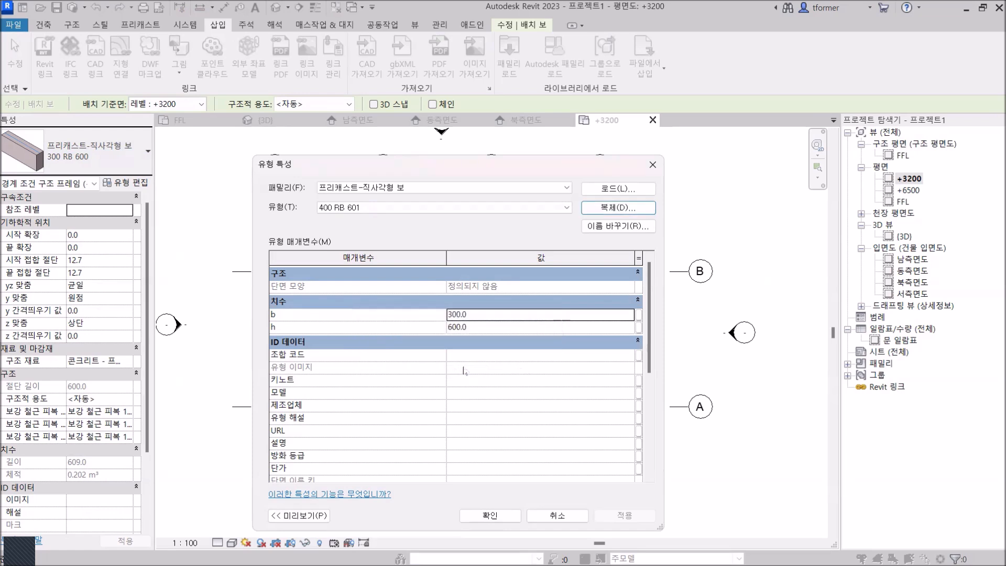
Step: Set the 400 RB 601 type's width b to 400 and apply the type properties
{"action": "left_click", "coordinate": [453, 315]}
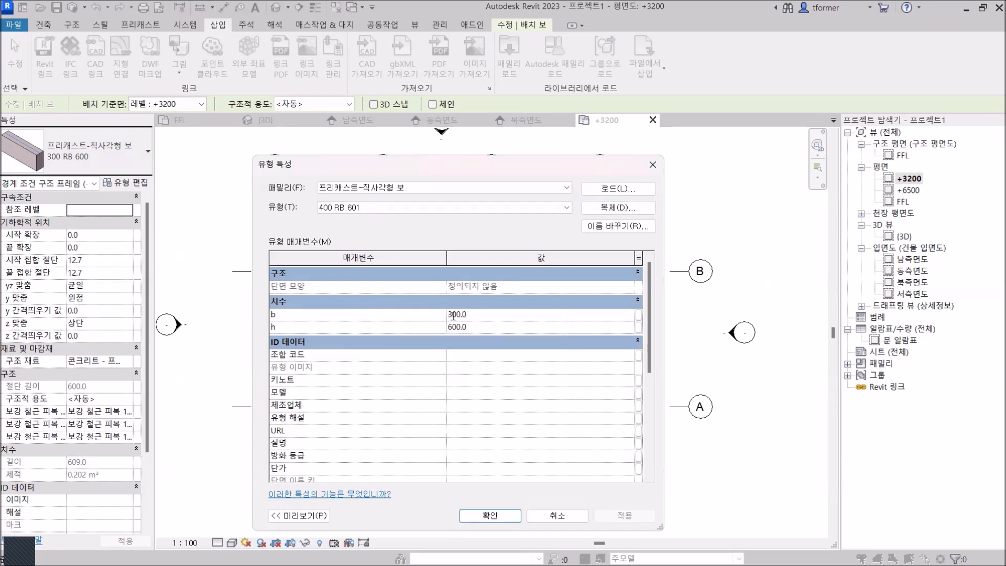
{"action": "type", "text": "4"}
{"action": "left_click", "coordinate": [623, 515]}
{"action": "left_click", "coordinate": [506, 510]}
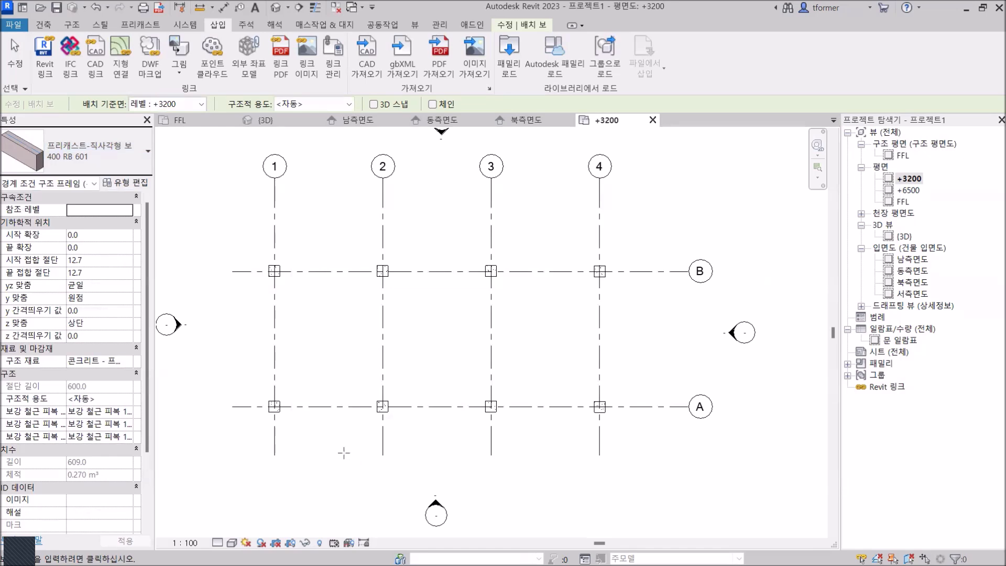
{"action": "scroll", "coordinate": [344, 452], "scroll_direction": "up", "scroll_amount": 5}
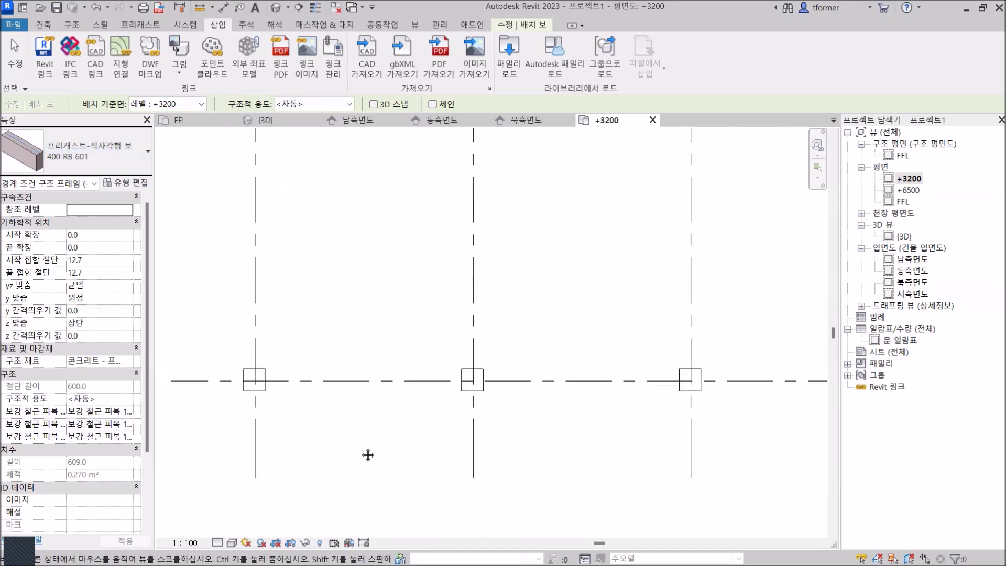
{"action": "scroll", "coordinate": [327, 427], "scroll_direction": "up", "scroll_amount": 2}
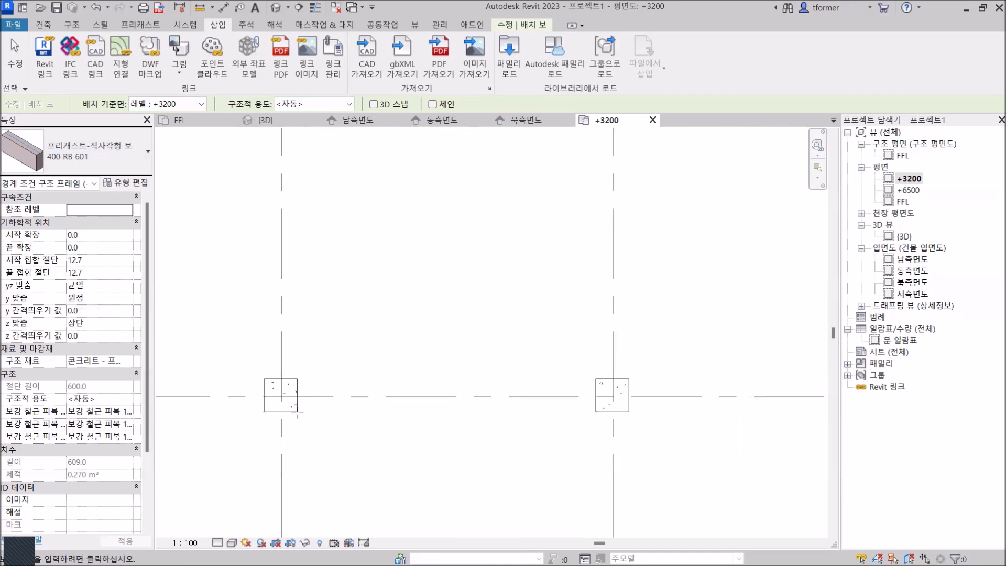
{"action": "scroll", "coordinate": [297, 394], "scroll_direction": "up", "scroll_amount": 3}
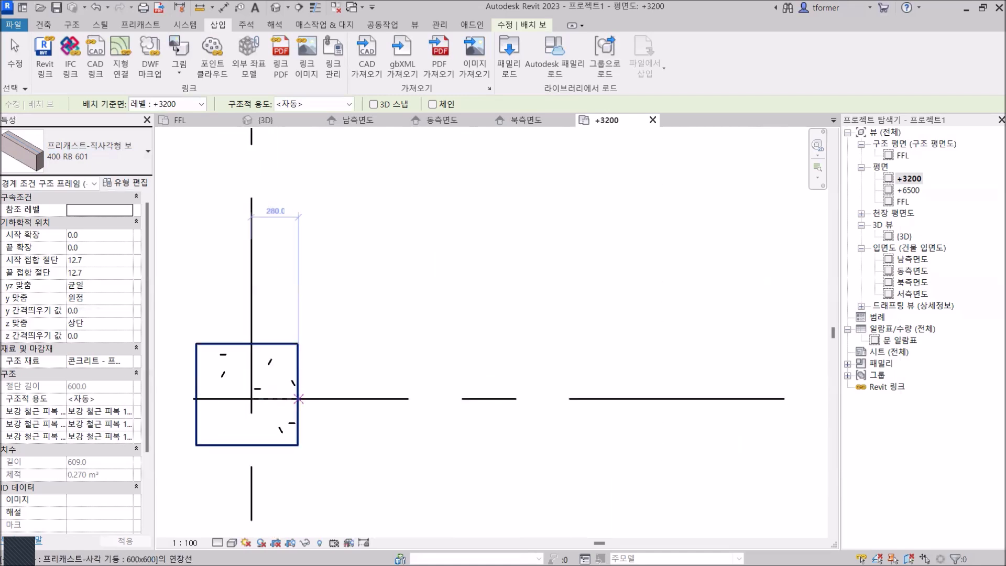
{"action": "scroll", "coordinate": [297, 399], "scroll_direction": "down", "scroll_amount": 2}
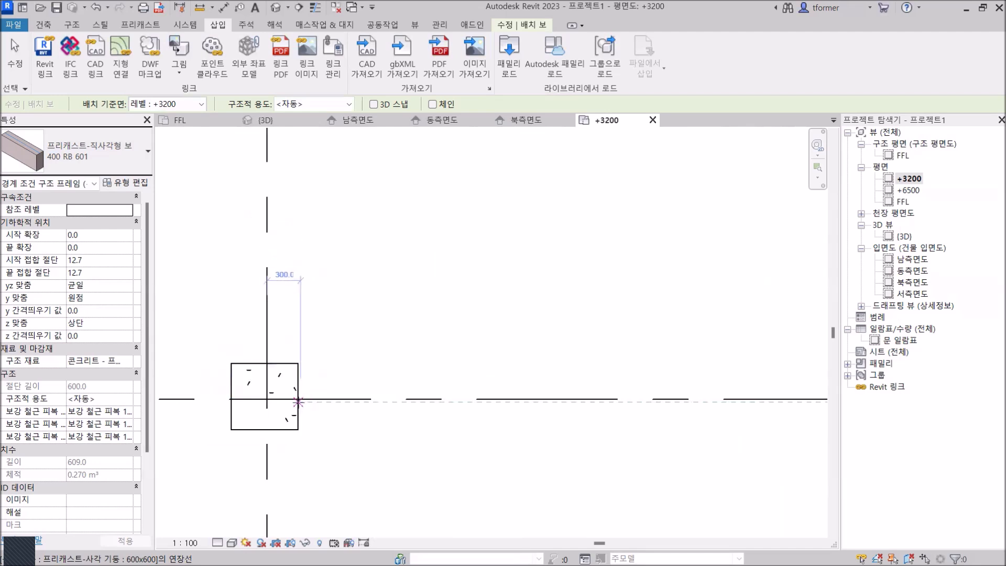
{"action": "left_click", "coordinate": [298, 401]}
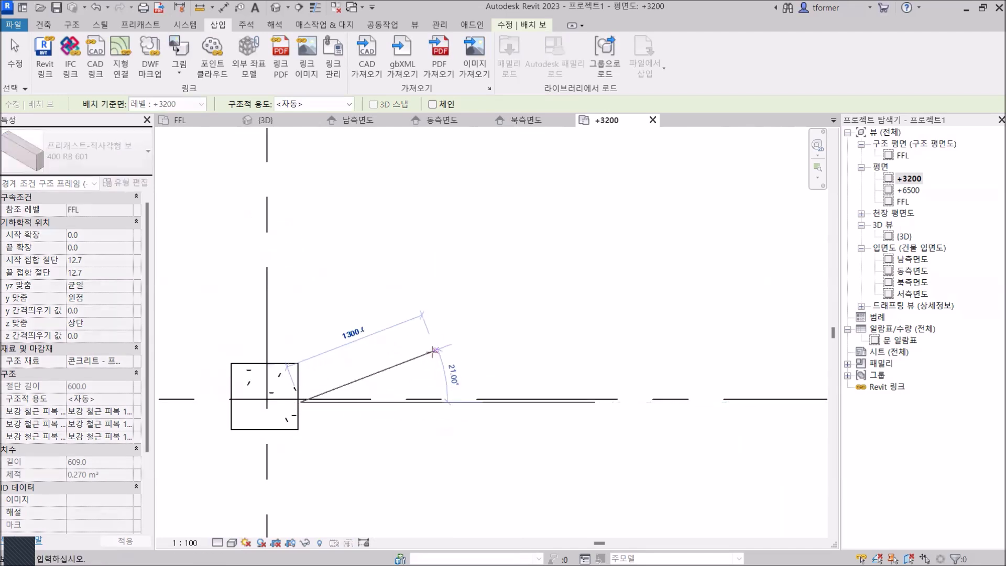
{"action": "right_click", "coordinate": [423, 335]}
{"action": "left_click", "coordinate": [444, 342]}
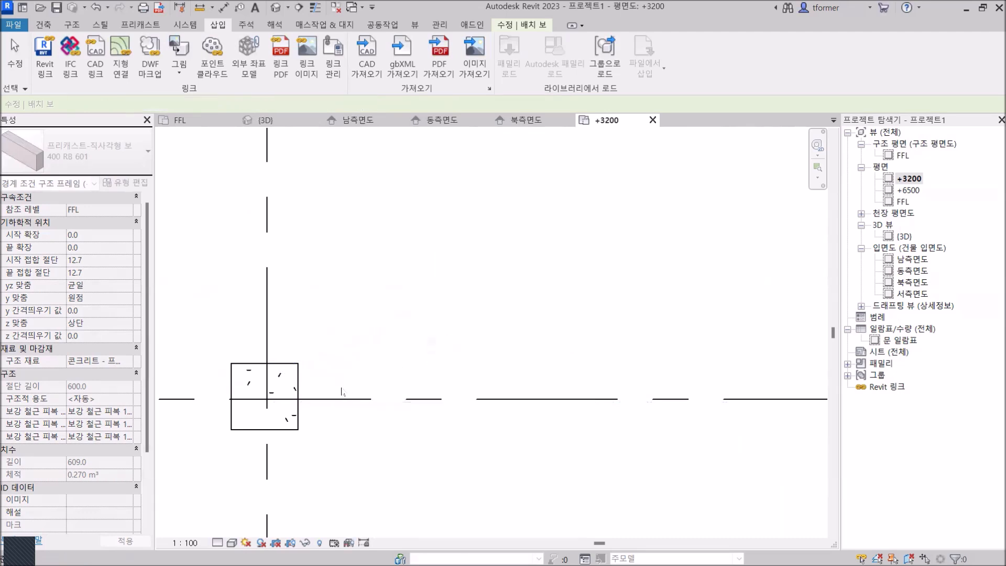
Step: Place a 400 RB 601 beam along grid A between the facing sides of two adjacent columns on +3200
{"action": "scroll", "coordinate": [301, 396], "scroll_direction": "up", "scroll_amount": 2}
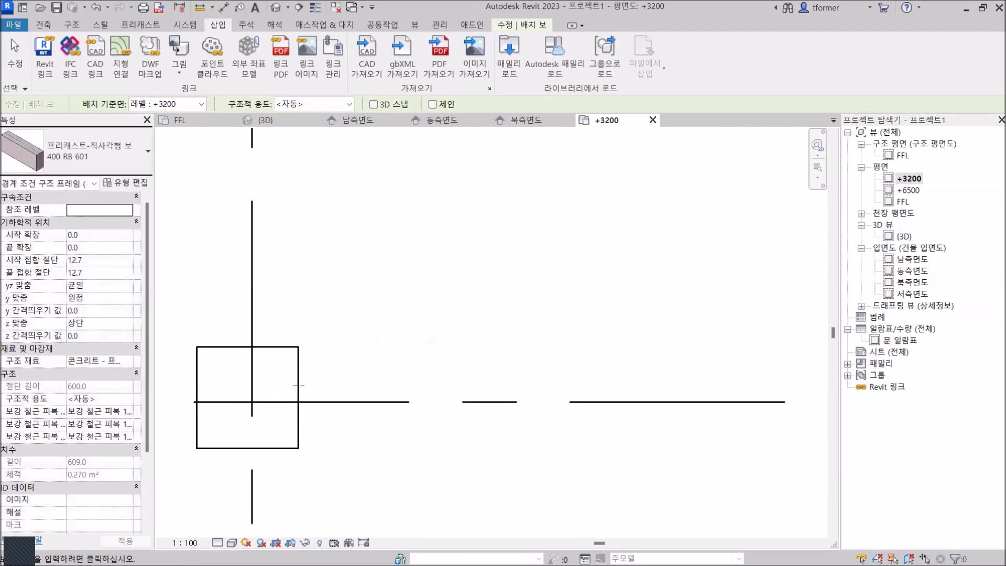
{"action": "scroll", "coordinate": [299, 397], "scroll_direction": "down", "scroll_amount": 3}
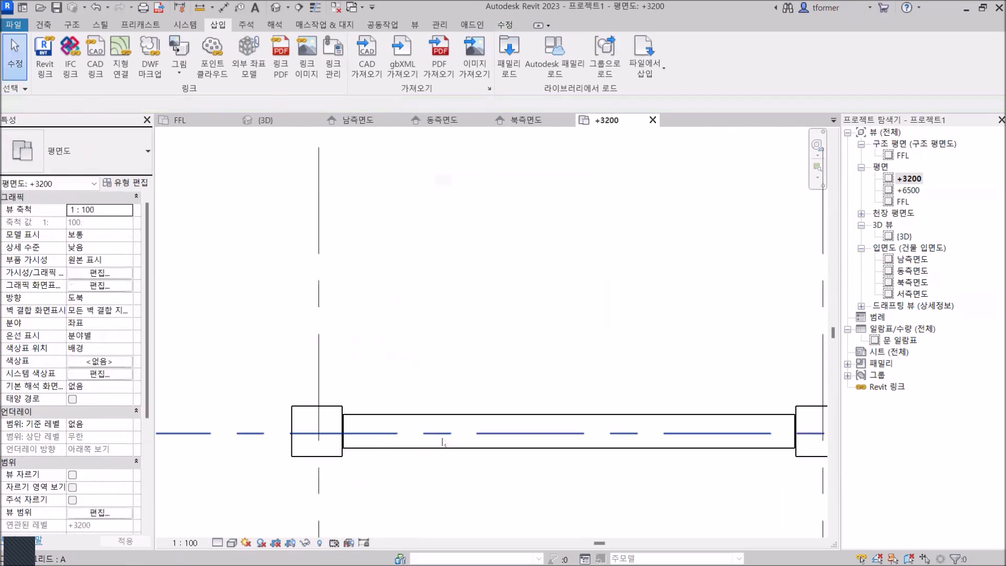
{"action": "scroll", "coordinate": [443, 443], "scroll_direction": "up", "scroll_amount": 4}
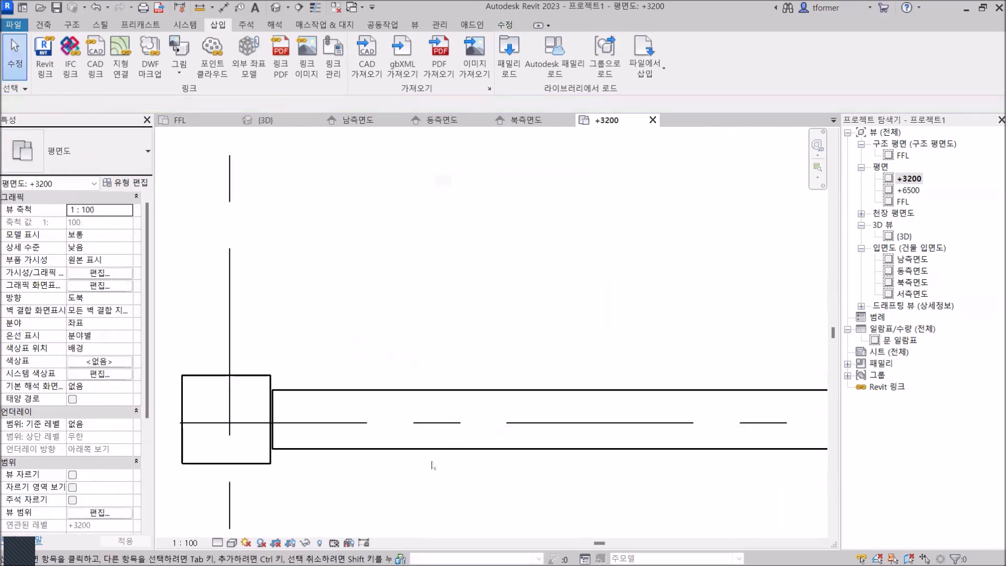
Step: Delete the existing 600x600 precast column at the grid A-1 intersection on +3200
{"action": "left_click", "coordinate": [389, 449]}
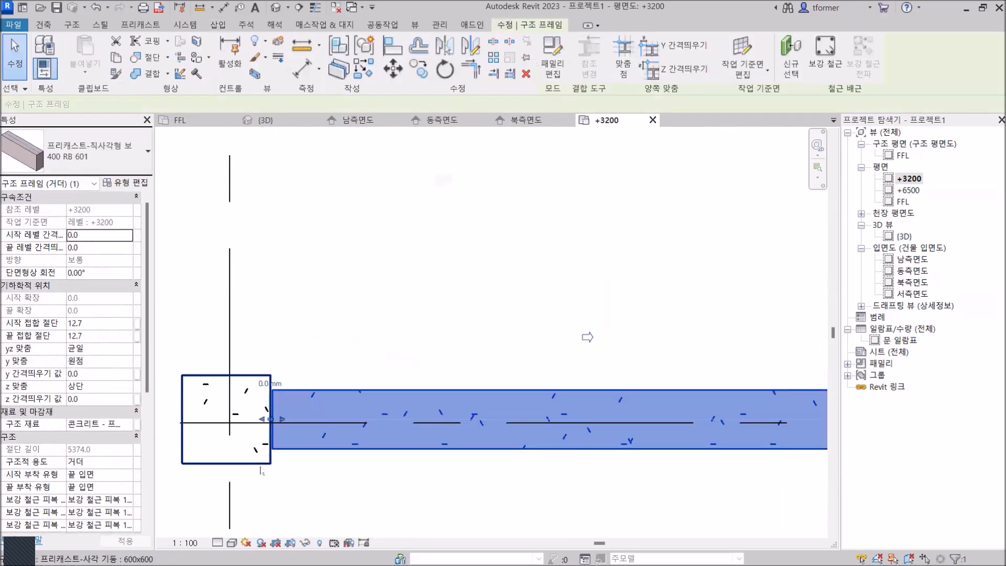
{"action": "left_click", "coordinate": [233, 463]}
{"action": "scroll", "coordinate": [239, 461], "scroll_direction": "down", "scroll_amount": 1}
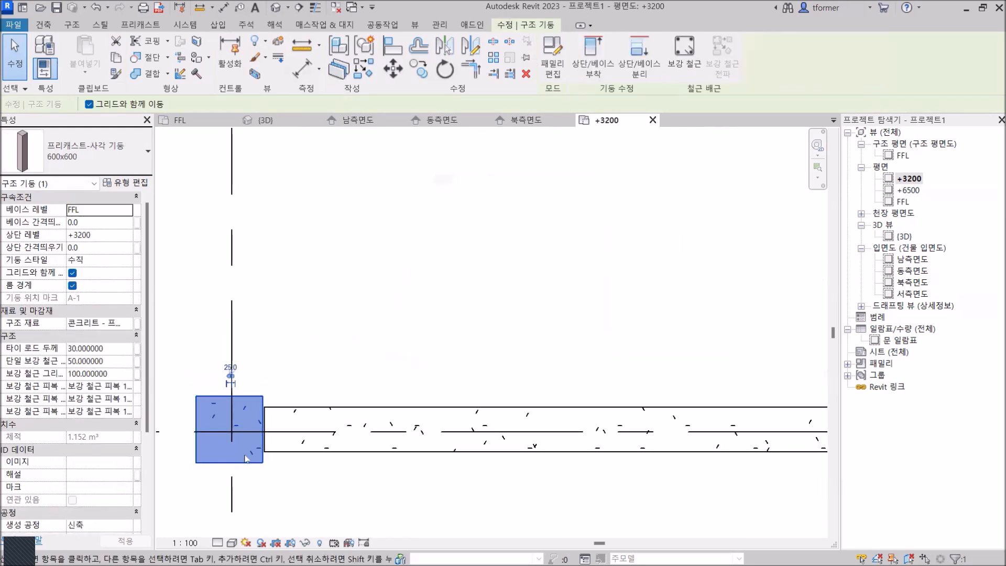
{"action": "left_click", "coordinate": [302, 372]}
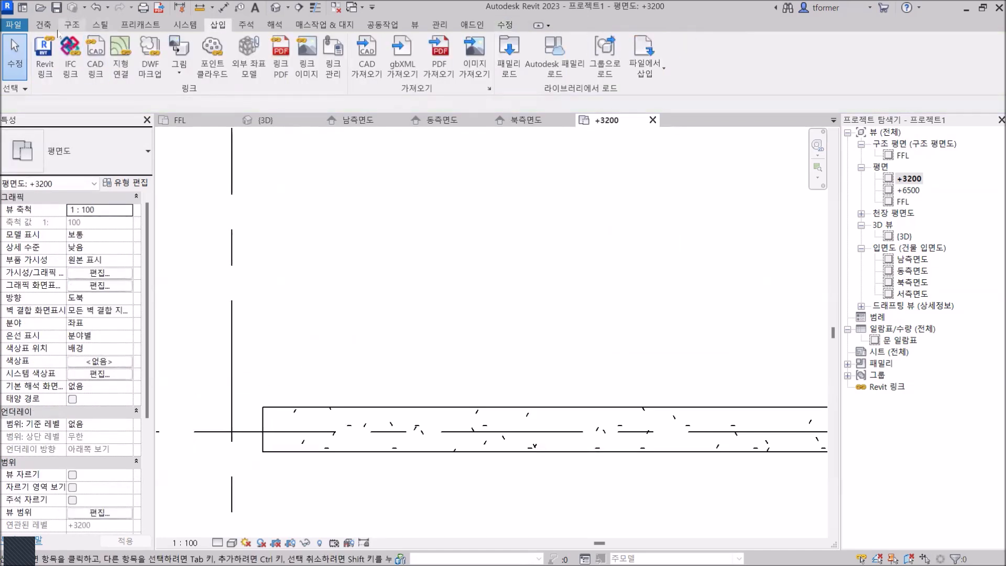
Step: Place a 600x600 precast column at the grid A-1 intersection on +3200, with its height up to +6500
{"action": "left_click", "coordinate": [70, 26]}
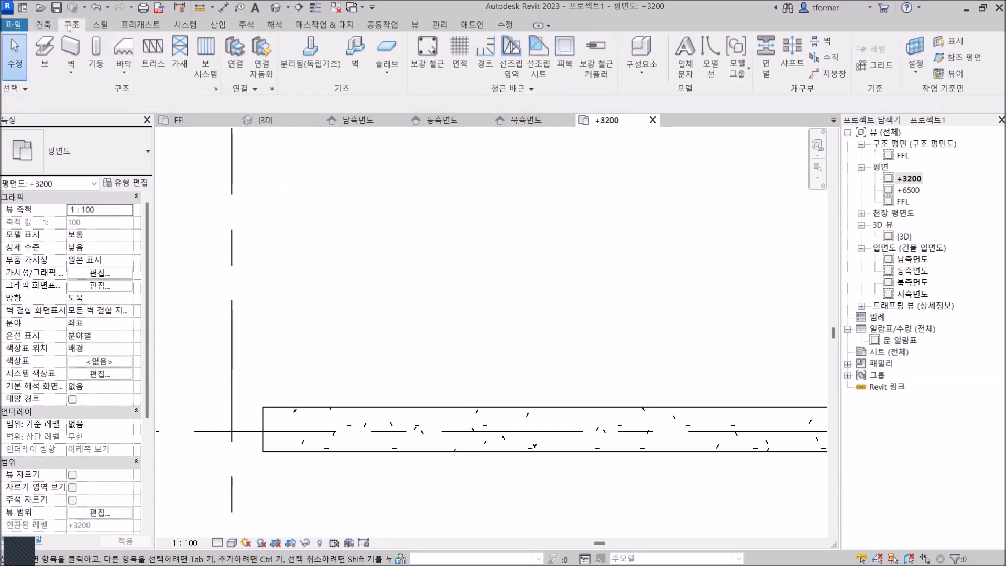
{"action": "left_click", "coordinate": [96, 57]}
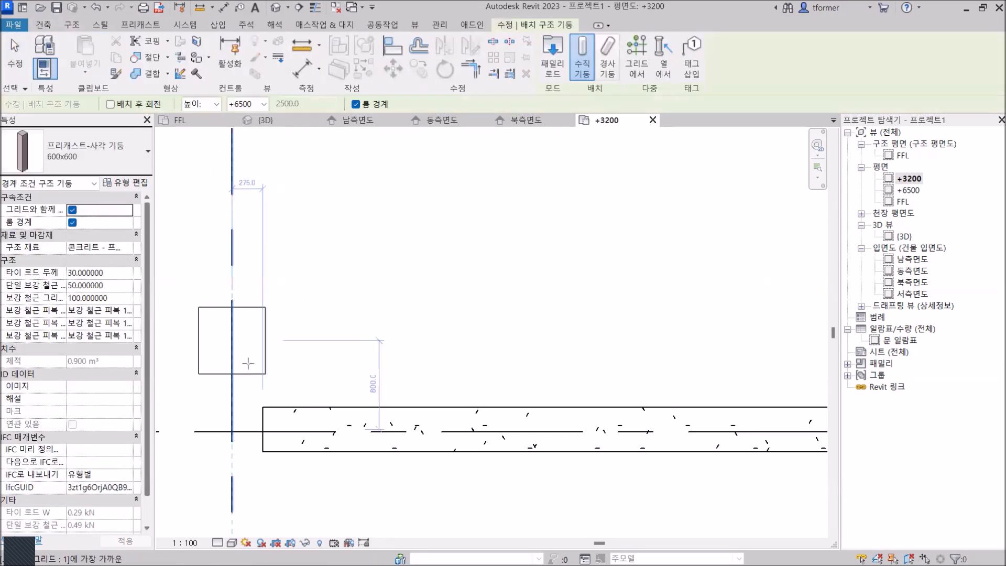
{"action": "left_click", "coordinate": [232, 431]}
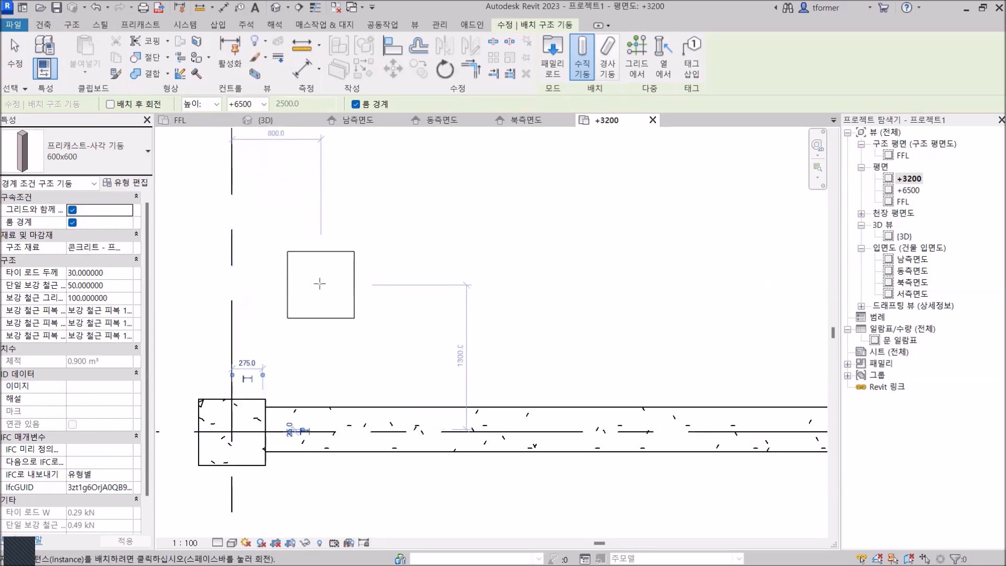
{"action": "scroll", "coordinate": [321, 281], "scroll_direction": "down", "scroll_amount": 1}
{"action": "middle_click_drag", "start_coordinate": [305, 251], "coordinate": [372, 495]}
{"action": "scroll", "coordinate": [362, 294], "scroll_direction": "down", "scroll_amount": 1}
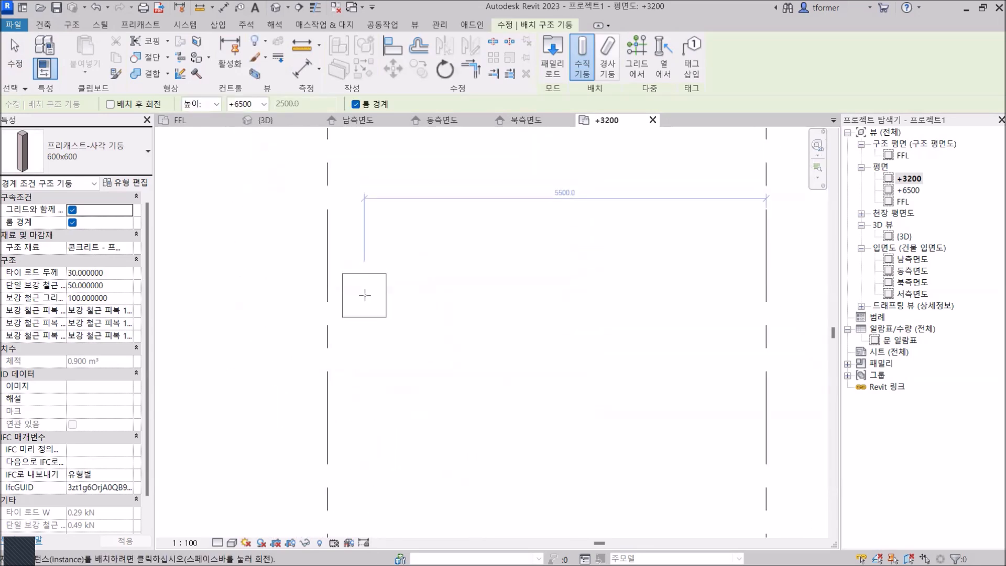
{"action": "right_click", "coordinate": [375, 292]}
{"action": "left_click", "coordinate": [408, 301]}
{"action": "middle_click_drag", "start_coordinate": [368, 294], "coordinate": [377, 498]}
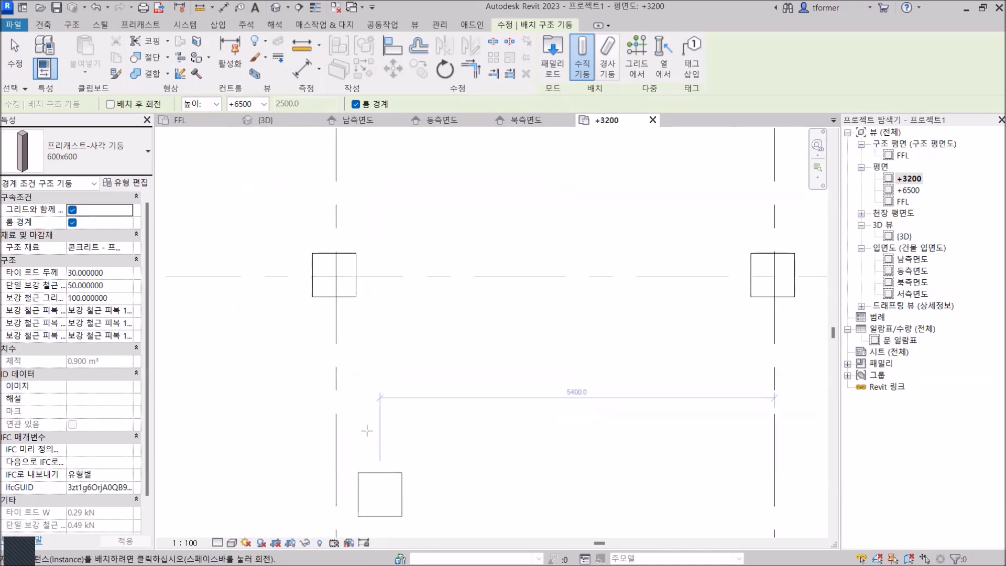
{"action": "right_click", "coordinate": [370, 244]}
{"action": "left_click", "coordinate": [411, 252]}
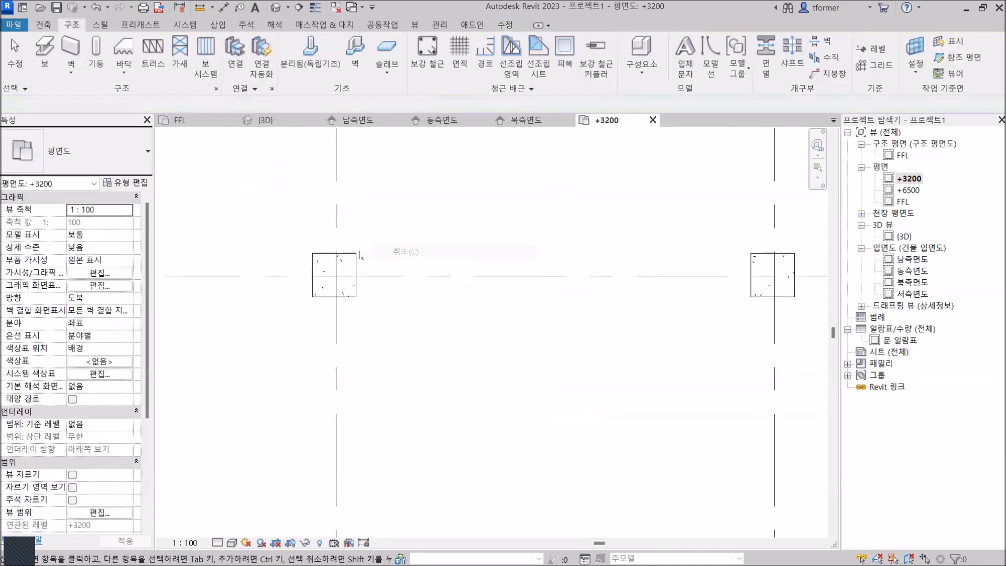
Step: Delete the column at grid B-1 and place a new 600x600 column at that intersection, with its height up to +6500
{"action": "left_click", "coordinate": [357, 257]}
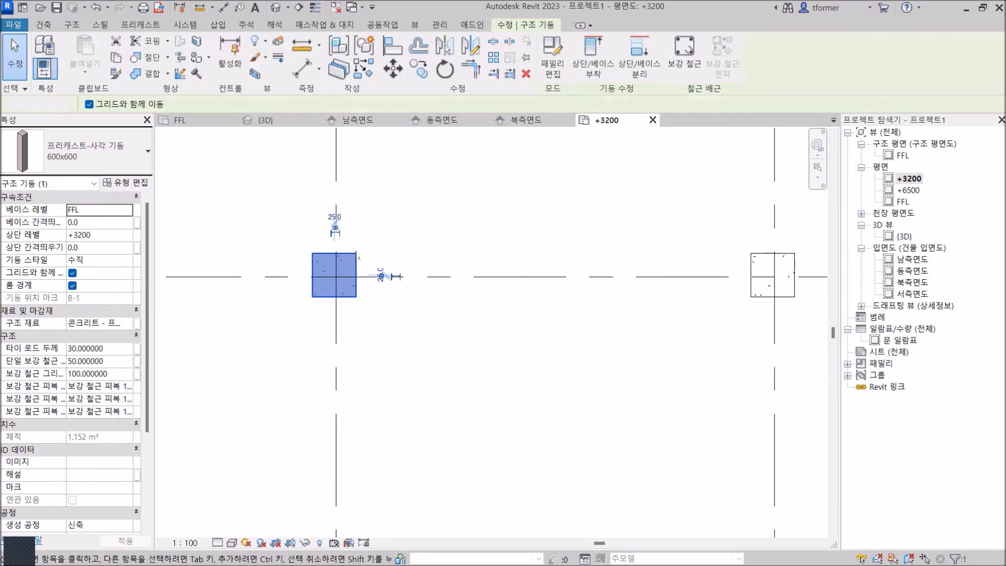
{"action": "key", "text": "Delete"}
{"action": "left_click", "coordinate": [96, 55]}
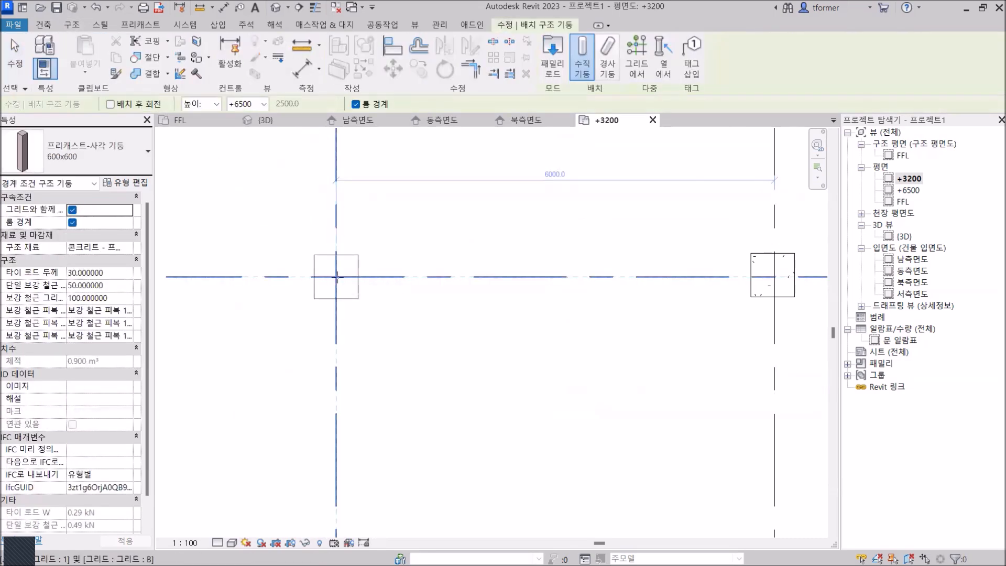
{"action": "left_click", "coordinate": [336, 275]}
{"action": "right_click", "coordinate": [418, 248]}
{"action": "left_click", "coordinate": [457, 257]}
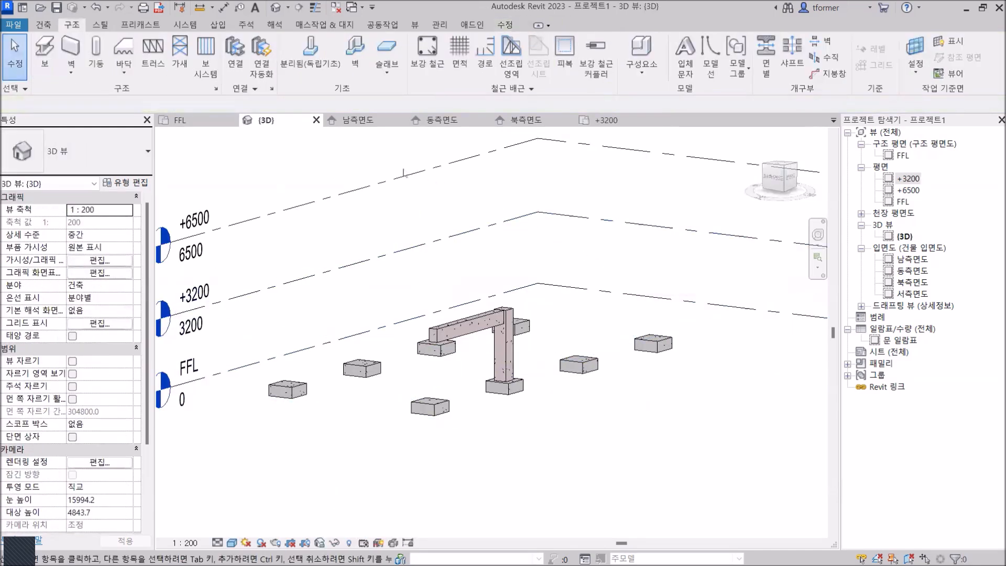
Step: On the FFL plan, place a 600x600 precast column centred on the grid A-1 intersection, with its height up to +3200
{"action": "left_click", "coordinate": [222, 117]}
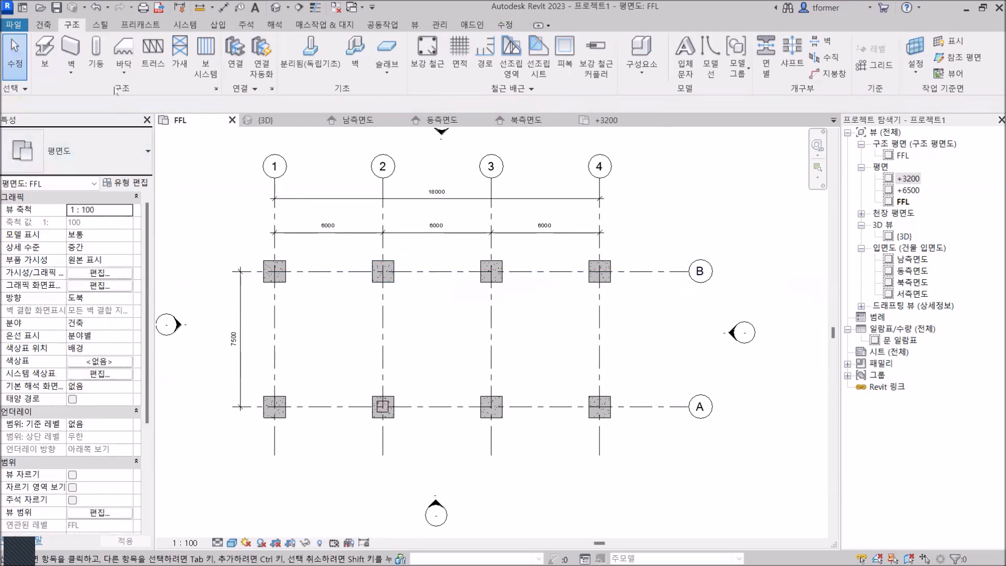
{"action": "left_click", "coordinate": [96, 52]}
{"action": "scroll", "coordinate": [309, 408], "scroll_direction": "up", "scroll_amount": 2}
{"action": "scroll", "coordinate": [308, 408], "scroll_direction": "up", "scroll_amount": 5}
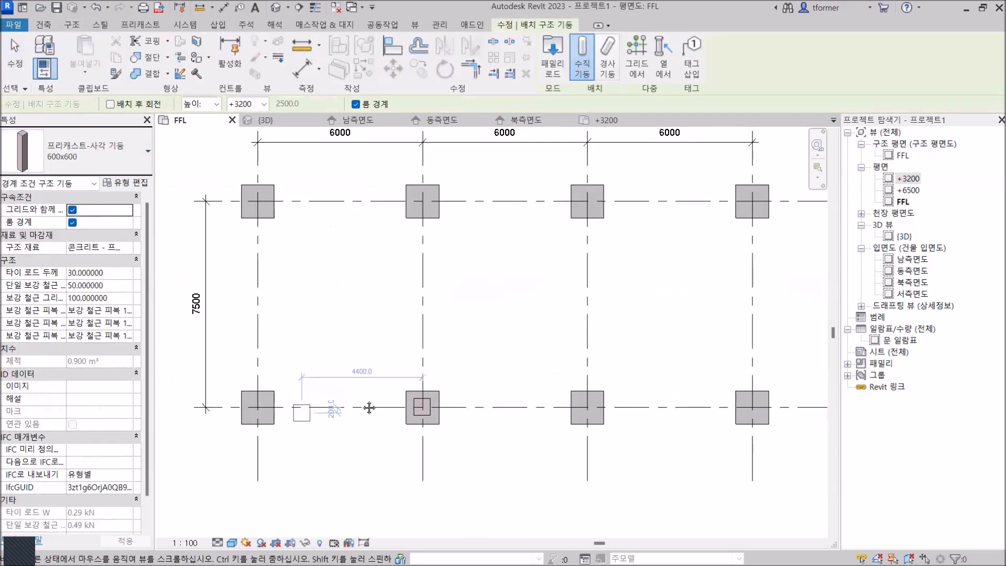
{"action": "scroll", "coordinate": [336, 379], "scroll_direction": "up", "scroll_amount": 4}
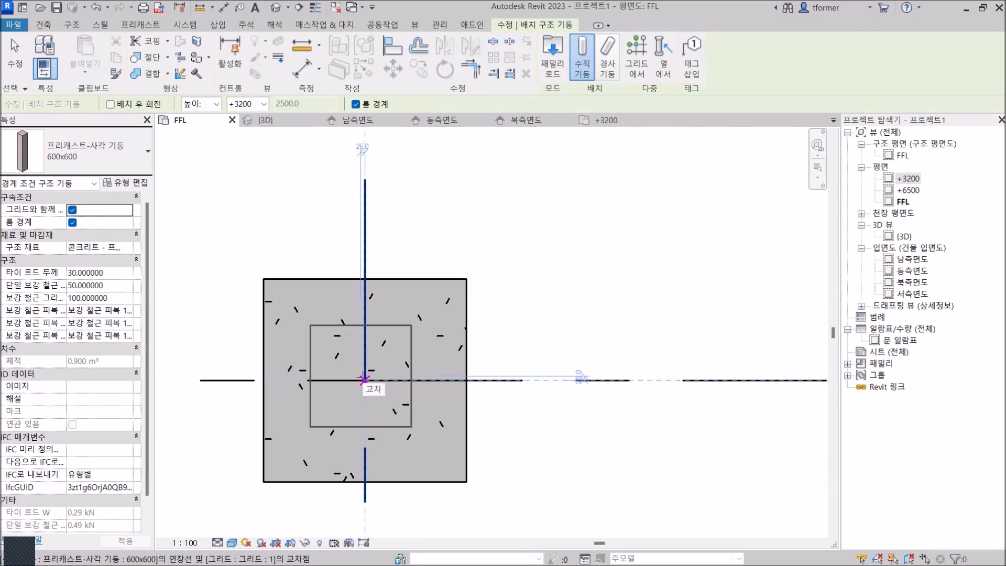
{"action": "scroll", "coordinate": [364, 379], "scroll_direction": "down", "scroll_amount": 3}
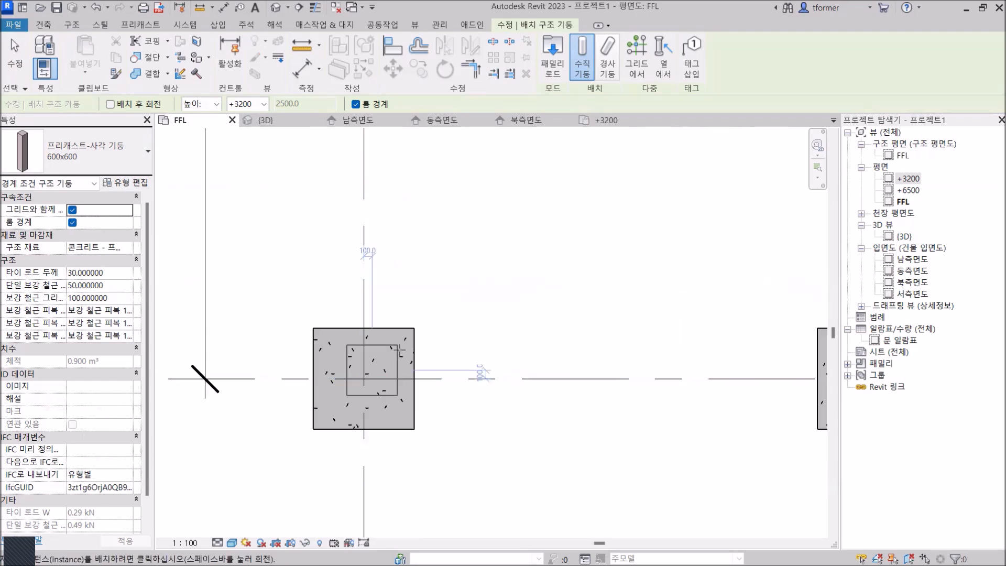
Step: Place another 600x600 column on the grid B-1 intersection, up to +3200, and end the column placement
{"action": "scroll", "coordinate": [401, 350], "scroll_direction": "down", "scroll_amount": 4}
{"action": "middle_click_drag", "start_coordinate": [524, 317], "coordinate": [492, 524]}
{"action": "scroll", "coordinate": [422, 341], "scroll_direction": "up", "scroll_amount": 6}
{"action": "key", "text": "Escape"}
{"action": "key", "text": "Escape"}
Step: Copy the two columns on grid 1 to grids 2, 3 and 4 as multiple copies and check them in the 3D view
{"action": "scroll", "coordinate": [398, 199], "scroll_direction": "down", "scroll_amount": 6}
{"action": "left_click_drag", "start_coordinate": [382, 177], "coordinate": [413, 486]}
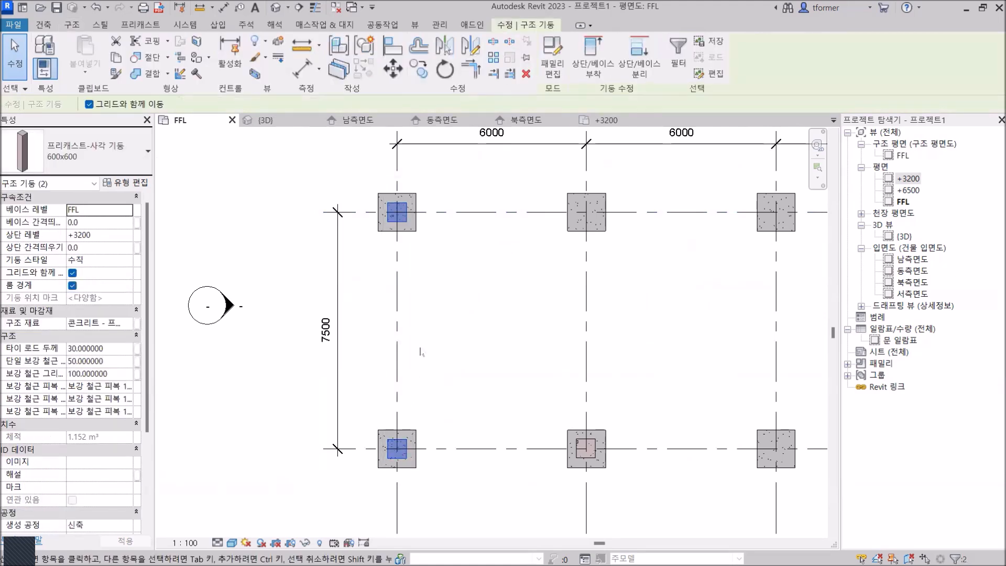
{"action": "left_click", "coordinate": [419, 69]}
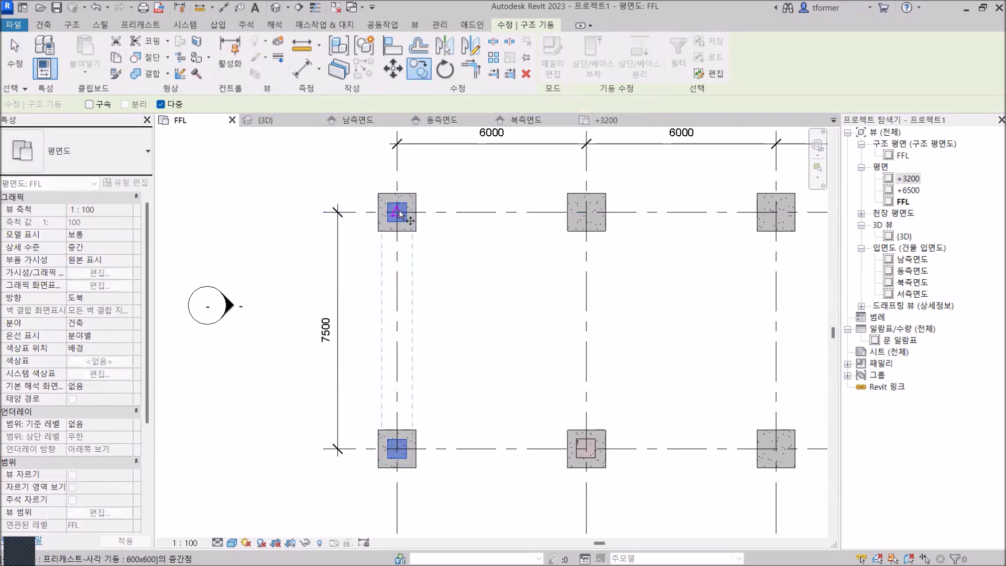
{"action": "left_click", "coordinate": [397, 212]}
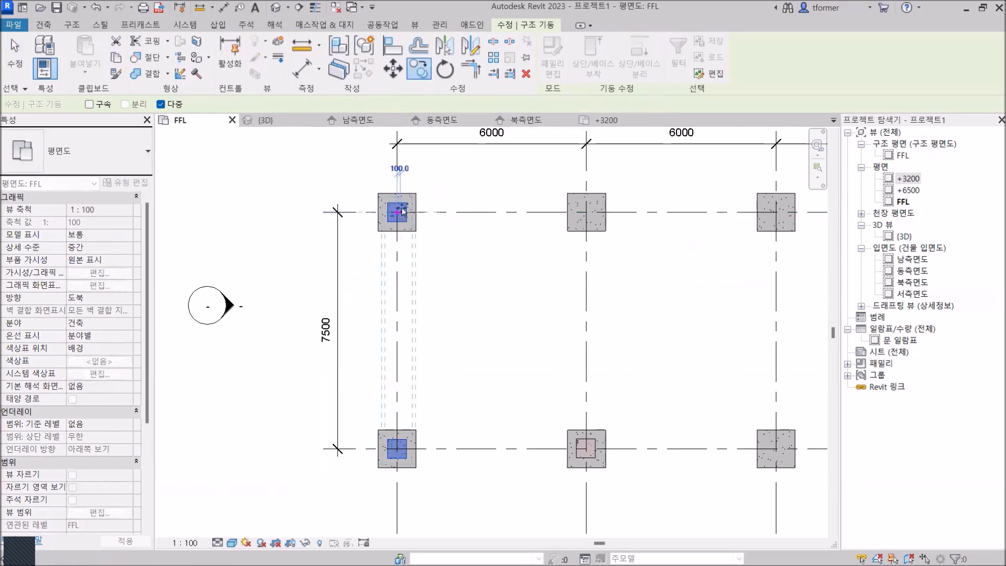
{"action": "left_click", "coordinate": [587, 212]}
{"action": "middle_click_drag", "start_coordinate": [684, 281], "coordinate": [525, 326]}
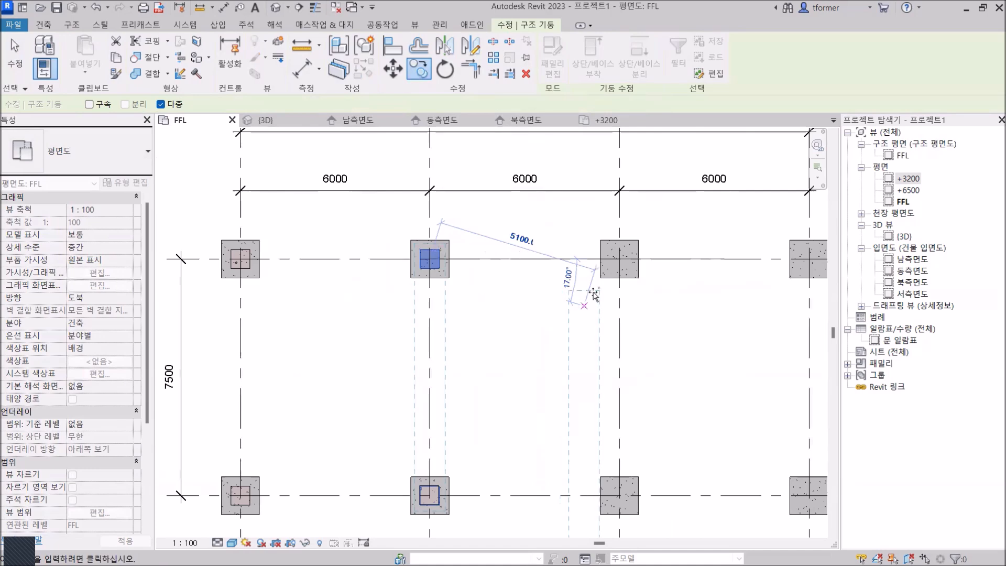
{"action": "middle_click_drag", "start_coordinate": [538, 314], "coordinate": [562, 334]}
{"action": "left_click", "coordinate": [643, 279]}
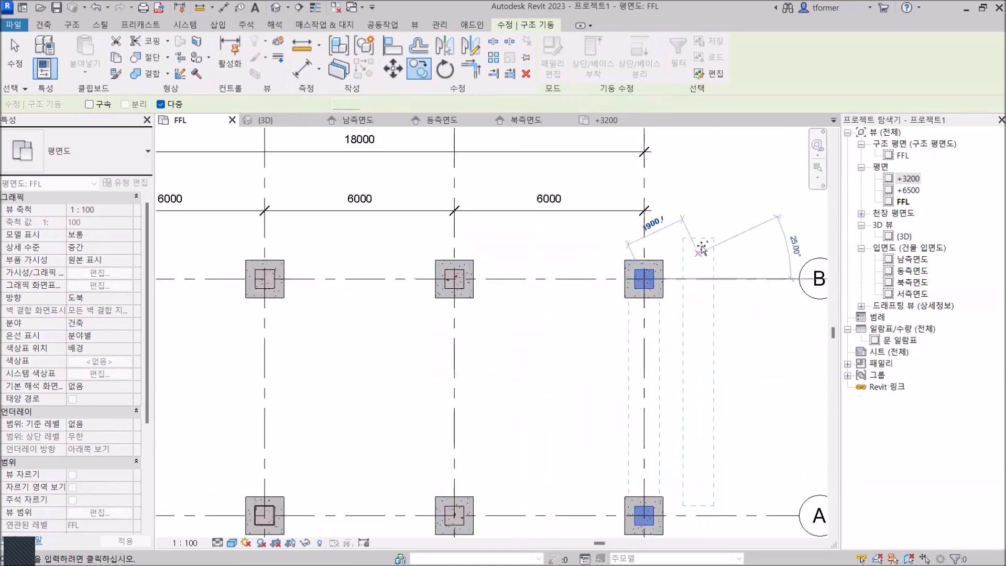
{"action": "right_click", "coordinate": [698, 215]}
{"action": "left_click", "coordinate": [741, 221]}
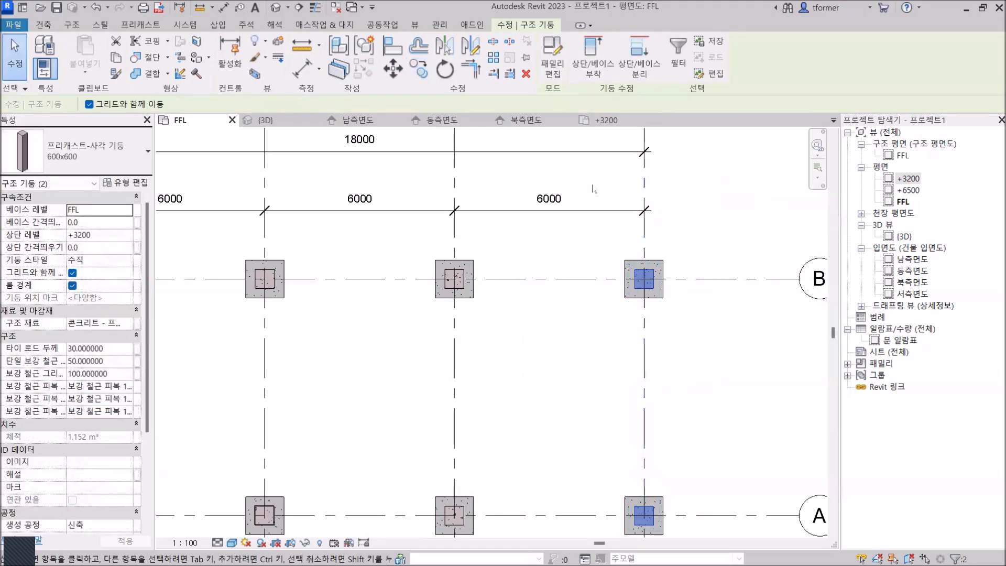
{"action": "left_click", "coordinate": [267, 121]}
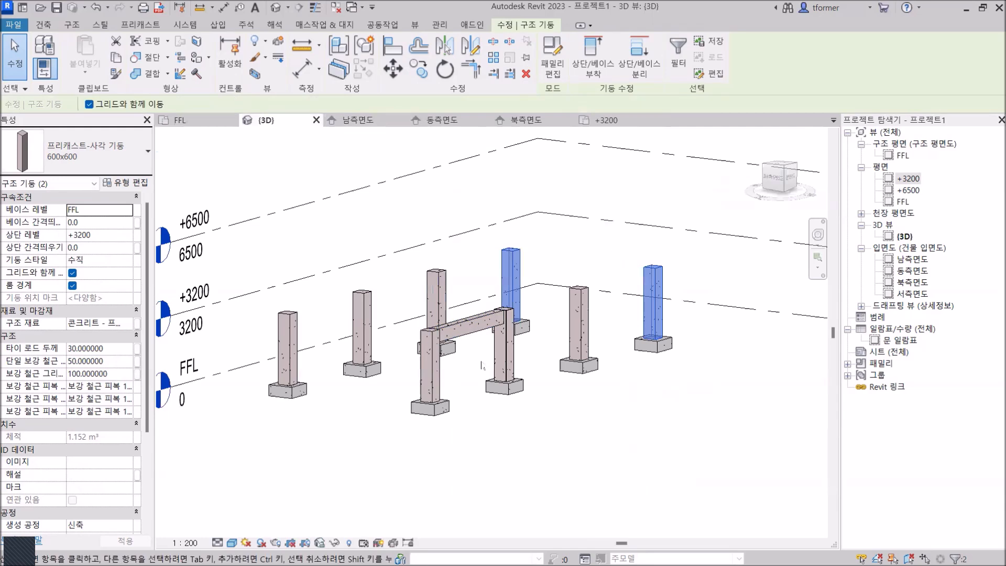
{"action": "left_click", "coordinate": [565, 455]}
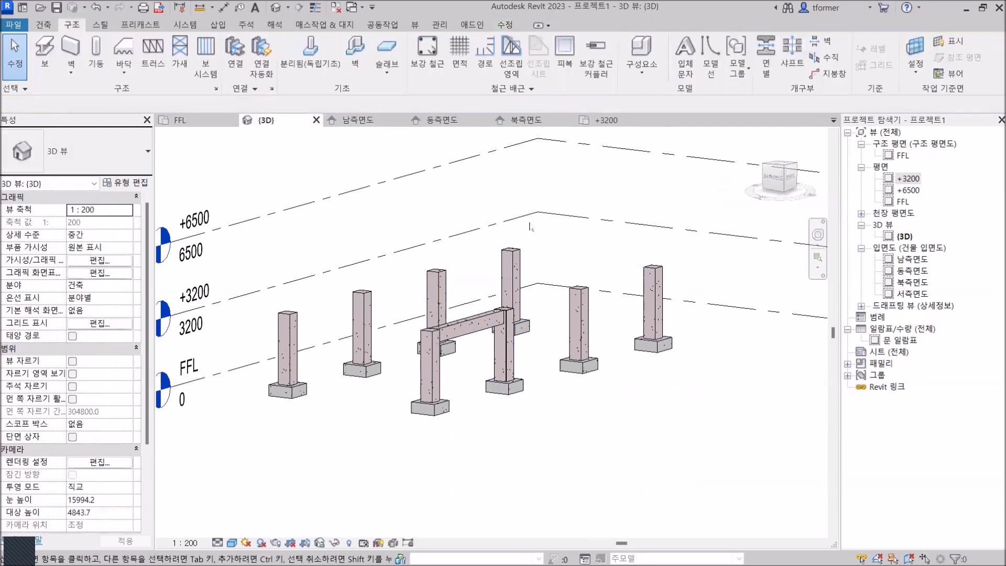
Step: On +3200, move the 400 RB 601 girder on grid A so its outer edge is flush with the column's outer face
{"action": "left_click", "coordinate": [602, 121]}
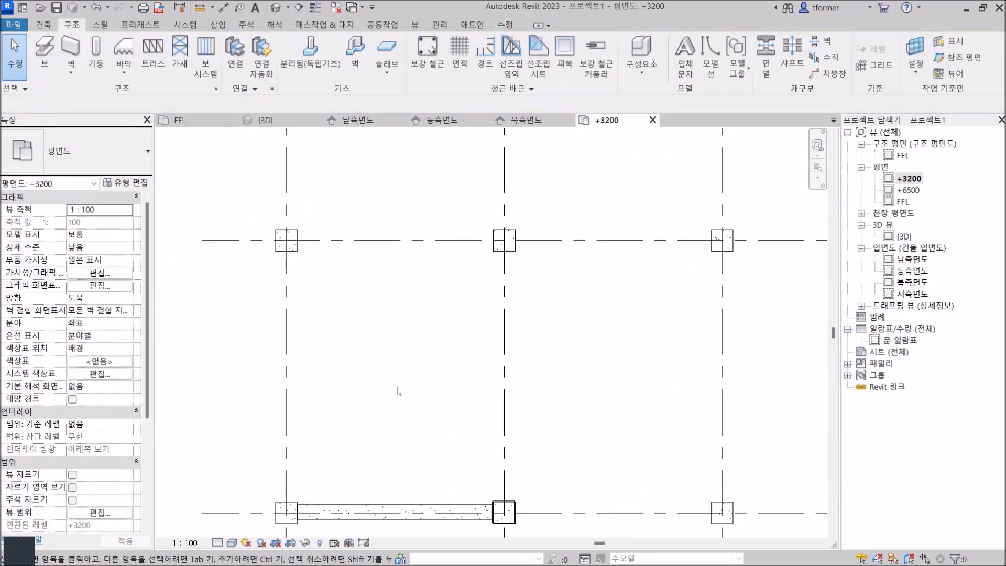
{"action": "middle_click_drag", "start_coordinate": [416, 364], "coordinate": [420, 253]}
{"action": "scroll", "coordinate": [442, 437], "scroll_direction": "up", "scroll_amount": 5}
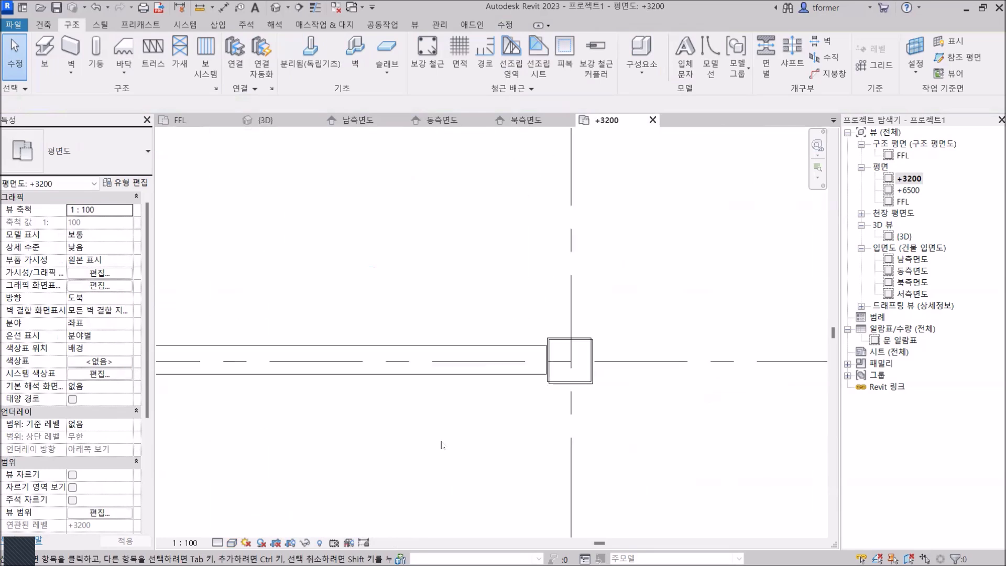
{"action": "middle_click_drag", "start_coordinate": [465, 432], "coordinate": [548, 360]}
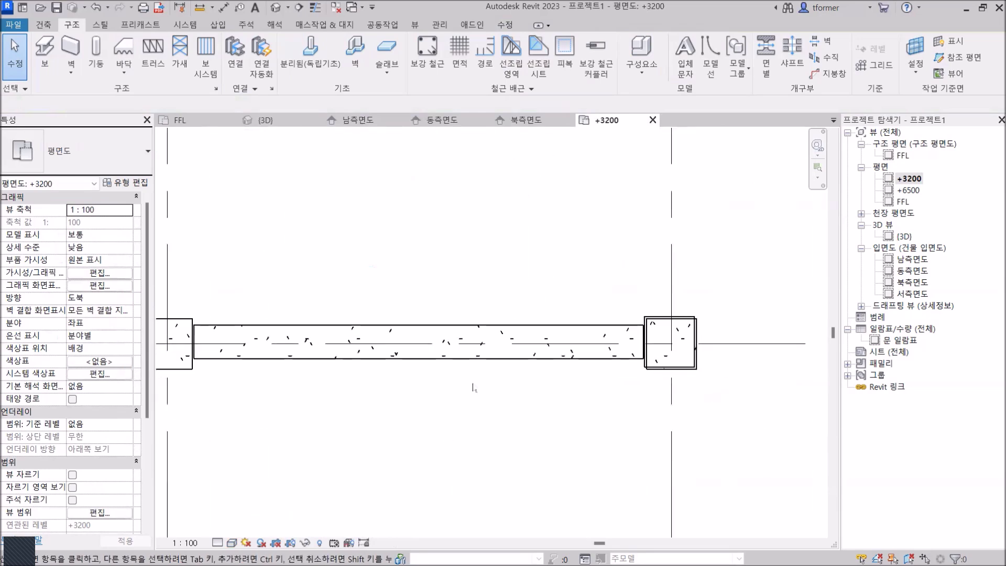
{"action": "left_click", "coordinate": [419, 360]}
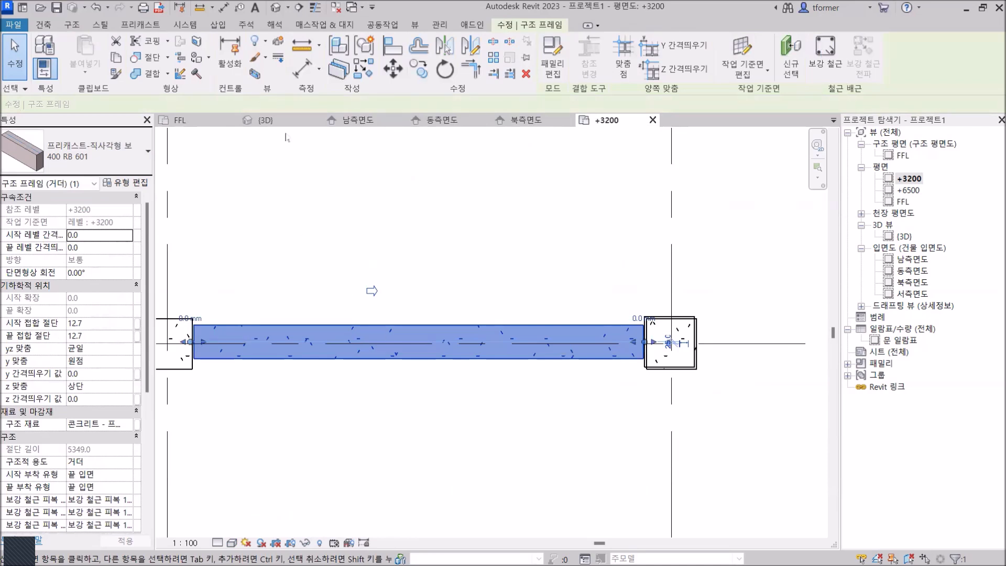
{"action": "scroll", "coordinate": [224, 352], "scroll_direction": "up", "scroll_amount": 5}
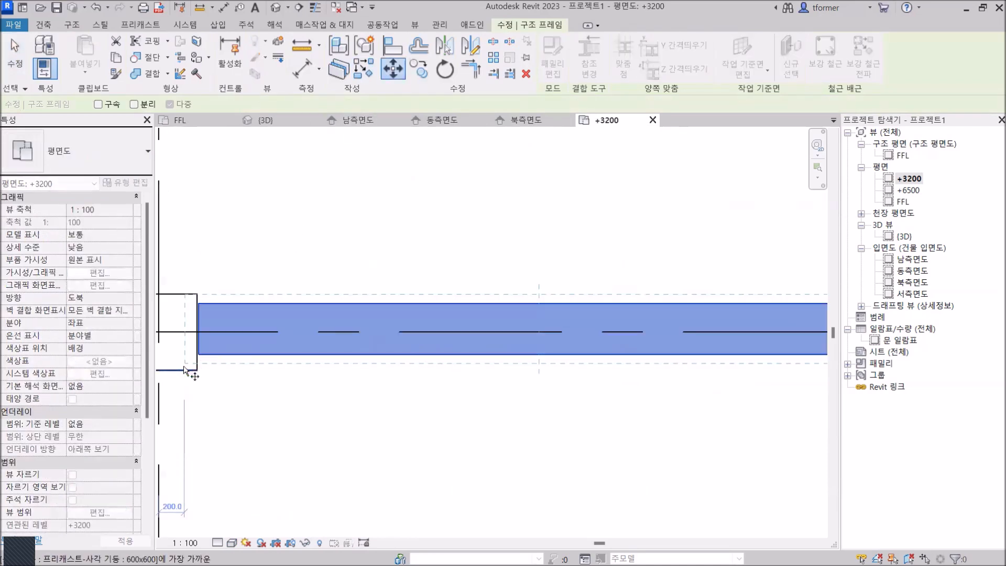
{"action": "left_click", "coordinate": [213, 346]}
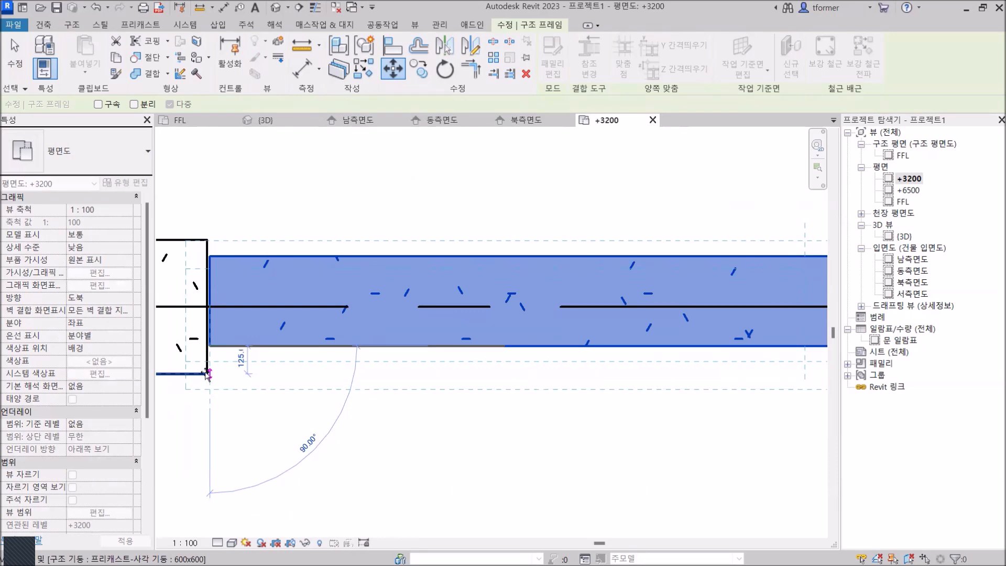
{"action": "left_click", "coordinate": [208, 373]}
{"action": "scroll", "coordinate": [280, 417], "scroll_direction": "down", "scroll_amount": 3}
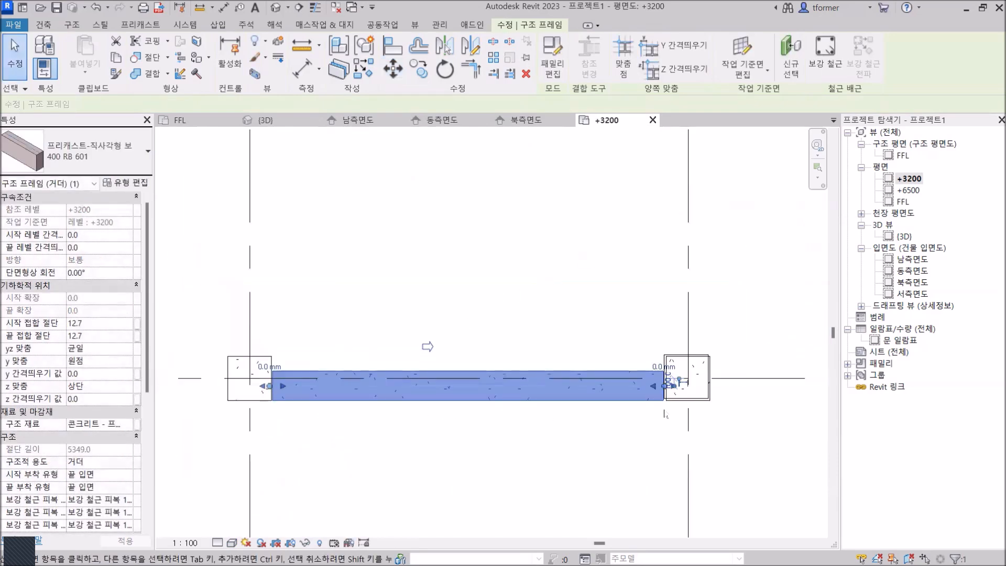
Step: Delete the duplicate off-centre column at grid A-2 on +3200 and inspect the girder connection in the 3D view
{"action": "scroll", "coordinate": [665, 413], "scroll_direction": "up", "scroll_amount": 5}
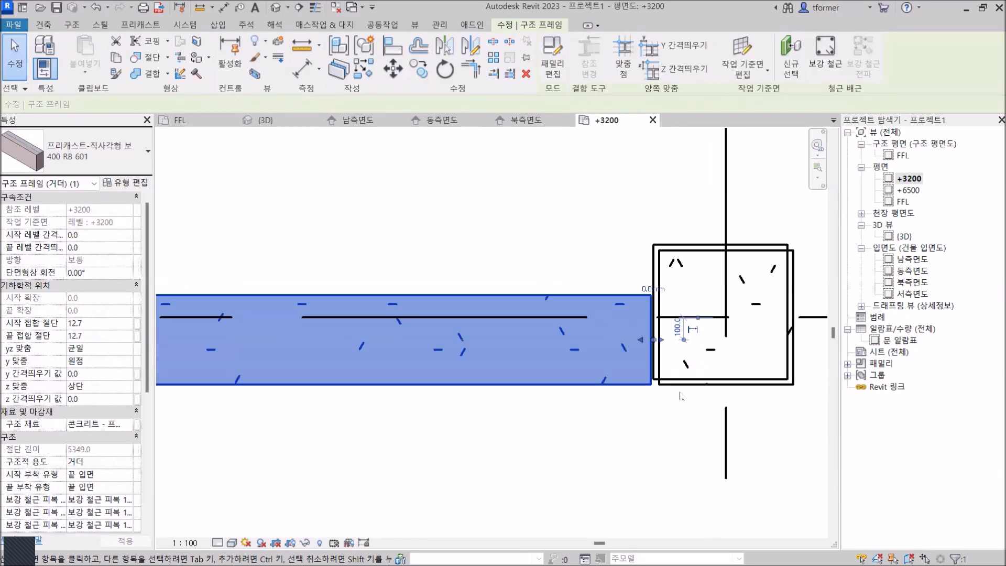
{"action": "left_click", "coordinate": [588, 240]}
{"action": "scroll", "coordinate": [449, 419], "scroll_direction": "down", "scroll_amount": 2}
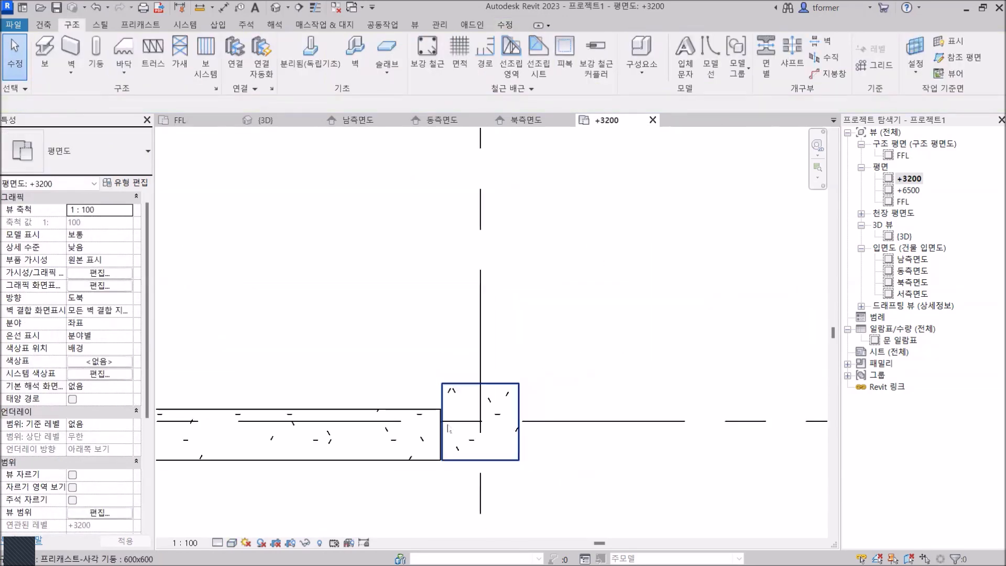
{"action": "left_click", "coordinate": [264, 120]}
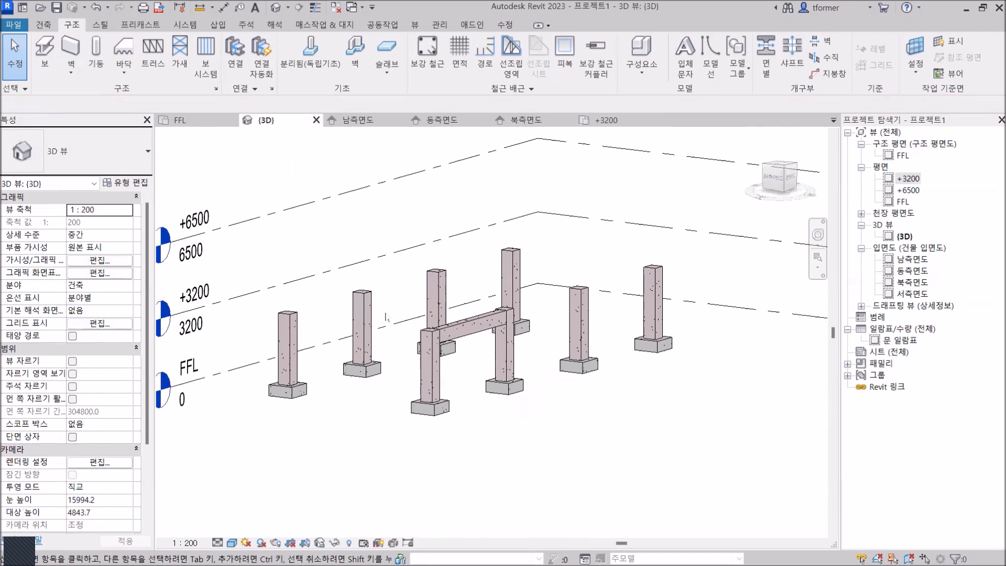
{"action": "scroll", "coordinate": [474, 325], "scroll_direction": "up", "scroll_amount": 3}
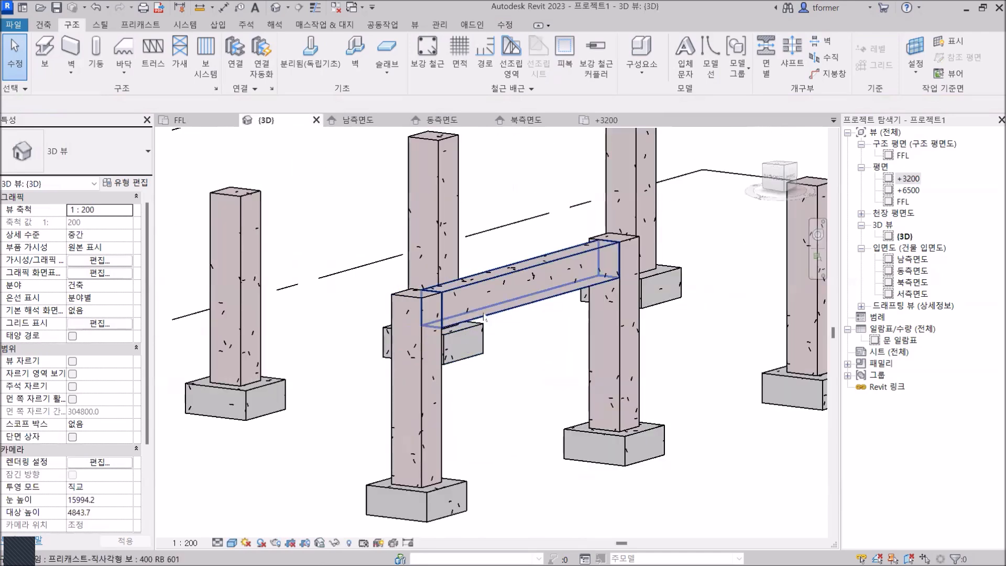
Step: Examine the girder-to-column connection on grid A from several angles in the 3D view and in the south elevation
{"action": "middle_click_drag", "start_coordinate": [483, 317], "coordinate": [473, 266]}
{"action": "scroll", "coordinate": [515, 299], "scroll_direction": "down", "scroll_amount": 1}
{"action": "scroll", "coordinate": [515, 314], "scroll_direction": "up", "scroll_amount": 4}
{"action": "middle_click_drag", "start_coordinate": [517, 363], "coordinate": [457, 395], "text": "shift"}
{"action": "middle_click_drag", "start_coordinate": [413, 330], "coordinate": [746, 353]}
{"action": "middle_click_drag", "start_coordinate": [417, 385], "coordinate": [588, 334]}
{"action": "middle_click_drag", "start_coordinate": [501, 347], "coordinate": [451, 370], "text": "shift"}
{"action": "mouse_move", "coordinate": [497, 335]}
{"action": "middle_mouse_down"}
{"action": "mouse_move", "coordinate": [504, 331]}
{"action": "mouse_move", "coordinate": [366, 353]}
{"action": "middle_mouse_up"}
{"action": "scroll", "coordinate": [366, 354], "scroll_direction": "up", "scroll_amount": 5}
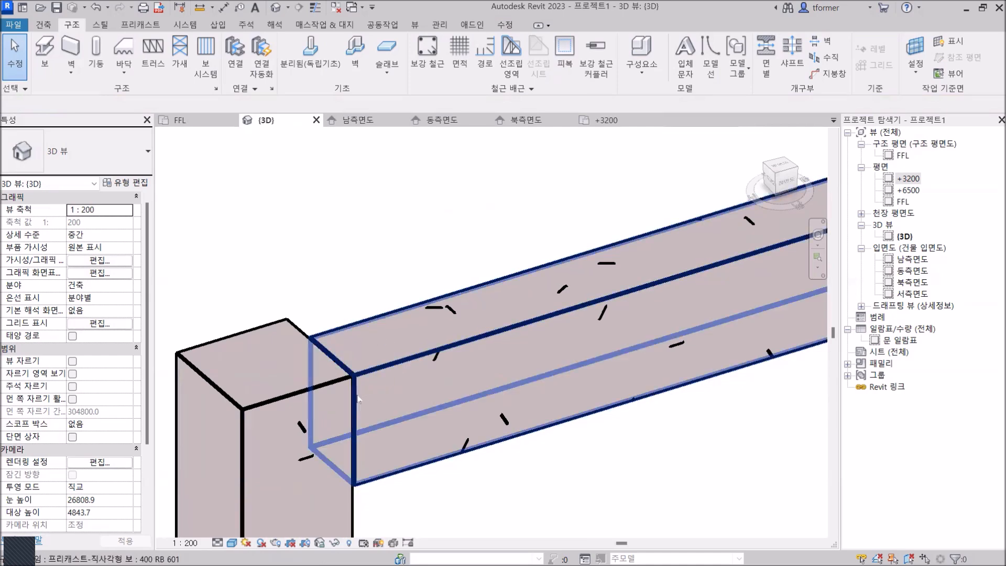
{"action": "middle_click_drag", "start_coordinate": [365, 396], "coordinate": [523, 517]}
{"action": "scroll", "coordinate": [433, 386], "scroll_direction": "up", "scroll_amount": 8}
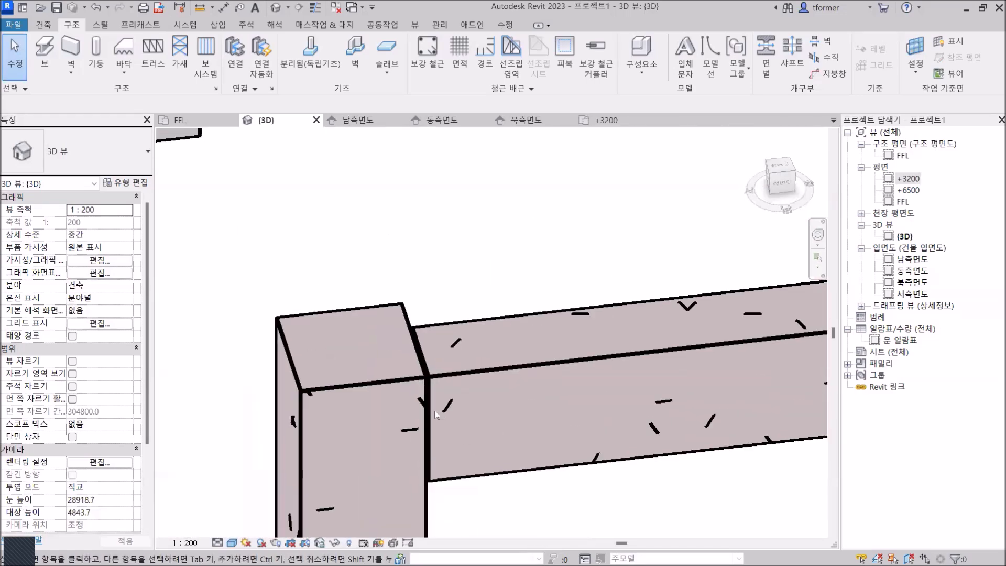
{"action": "middle_click_drag", "start_coordinate": [433, 385], "coordinate": [374, 477]}
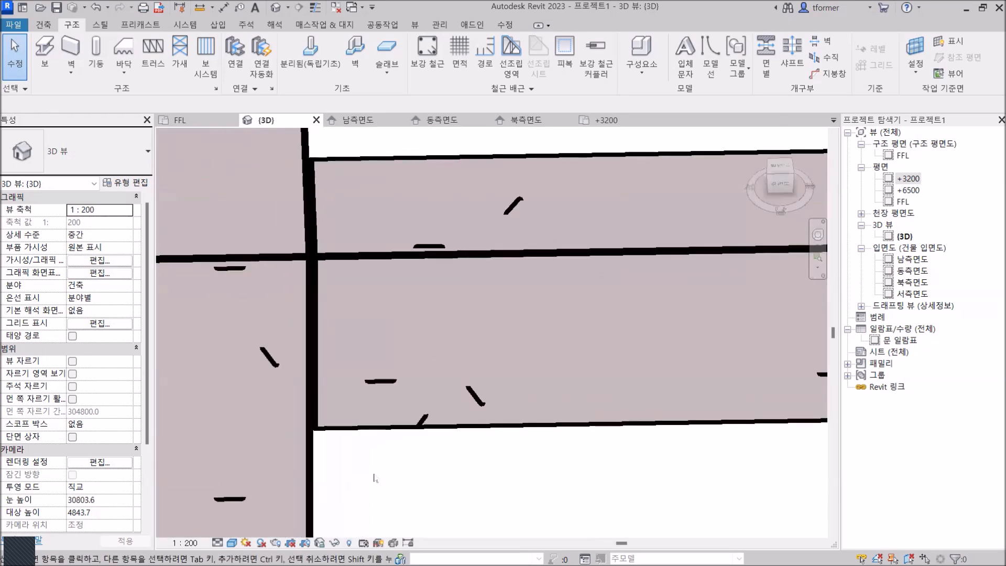
{"action": "scroll", "coordinate": [340, 332], "scroll_direction": "up", "scroll_amount": 3}
{"action": "middle_click_drag", "start_coordinate": [332, 352], "coordinate": [427, 352]}
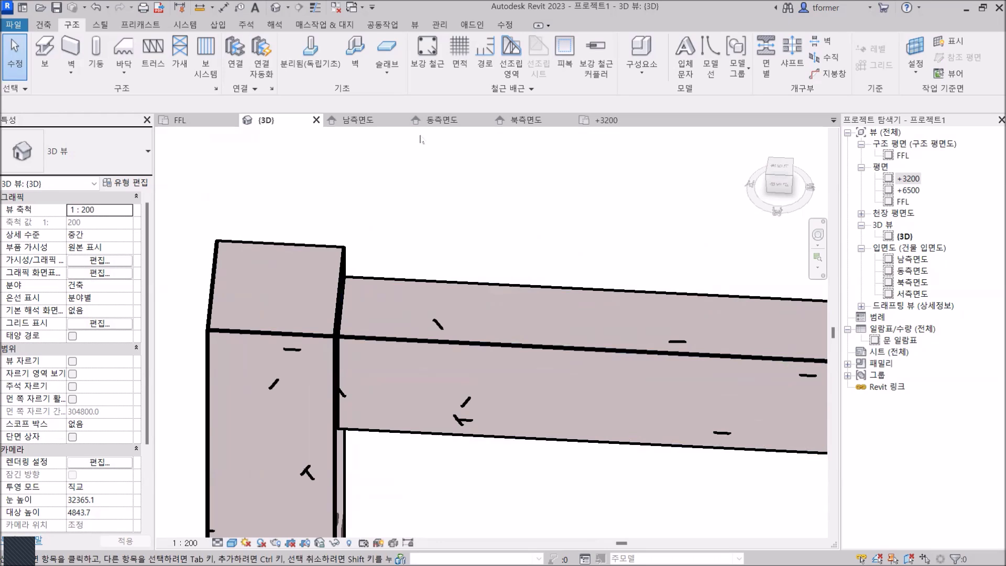
{"action": "left_click", "coordinate": [357, 120]}
{"action": "scroll", "coordinate": [355, 381], "scroll_direction": "up", "scroll_amount": 8}
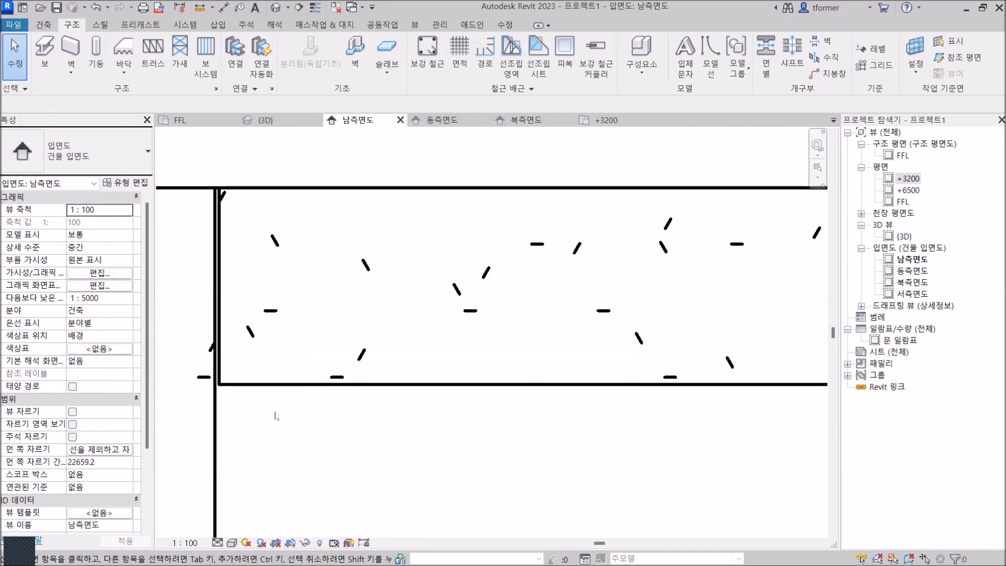
{"action": "scroll", "coordinate": [274, 415], "scroll_direction": "down", "scroll_amount": 4}
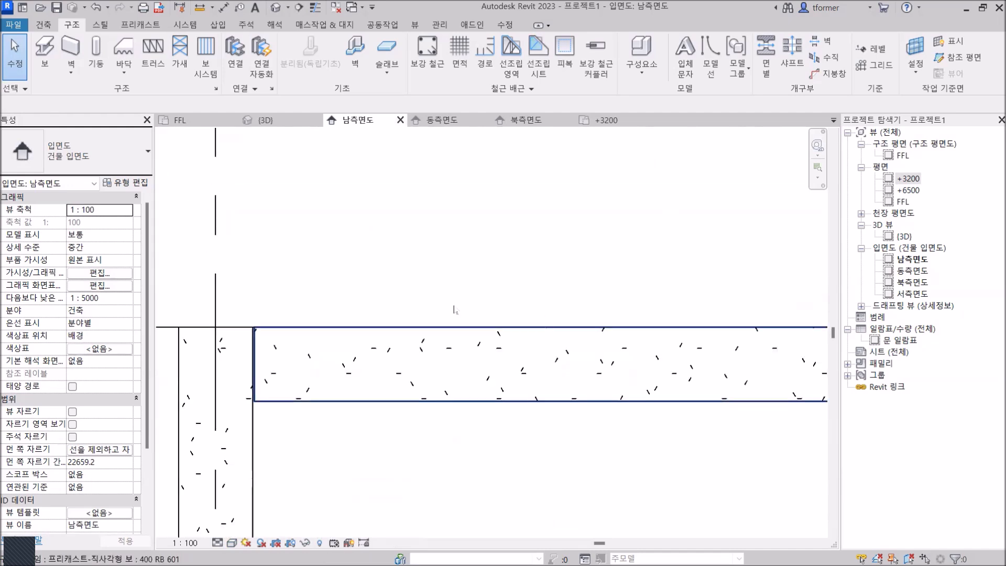
Step: On +3200, disallow the join at the start end of the 400 RB 601 girder on grid A
{"action": "left_click", "coordinate": [606, 120]}
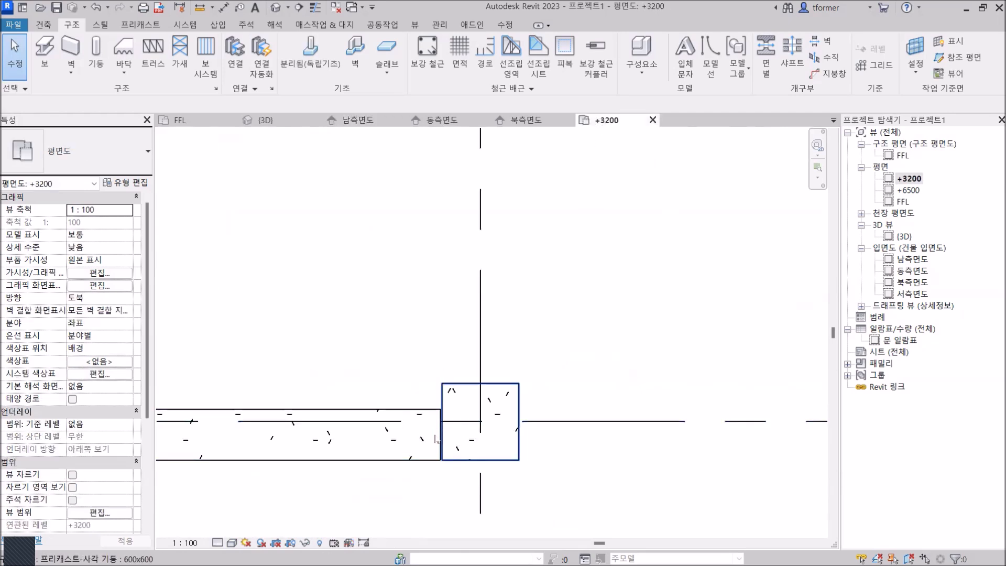
{"action": "scroll", "coordinate": [362, 440], "scroll_direction": "down", "scroll_amount": 2}
{"action": "middle_click_drag", "start_coordinate": [349, 443], "coordinate": [669, 404]}
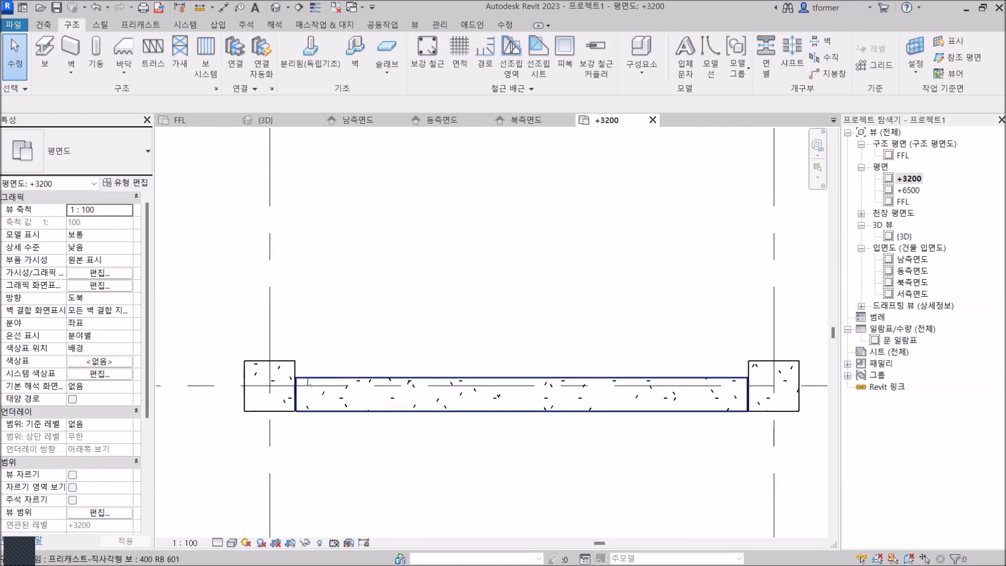
{"action": "left_click", "coordinate": [309, 384]}
{"action": "scroll", "coordinate": [474, 341], "scroll_direction": "up", "scroll_amount": 3}
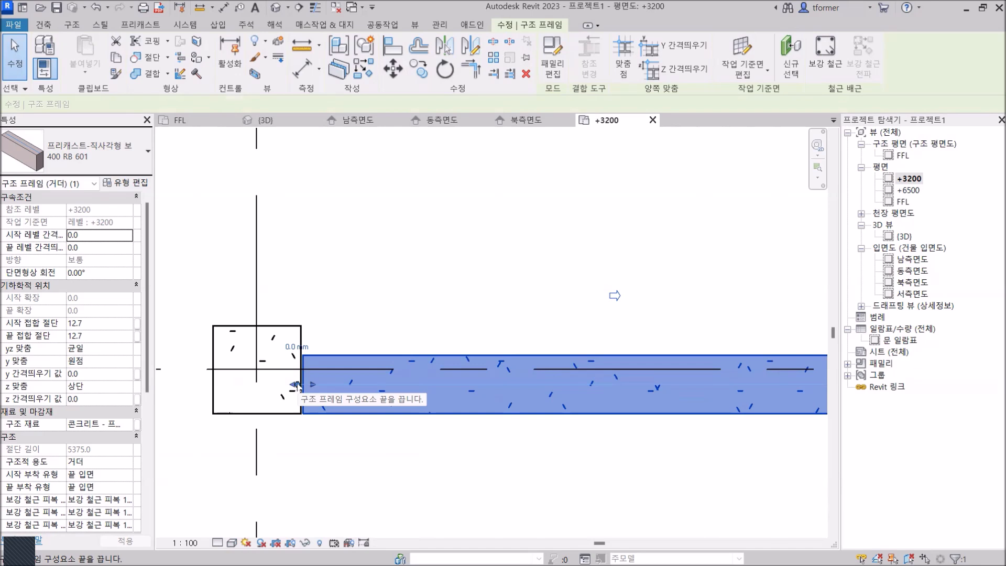
{"action": "right_click", "coordinate": [296, 385]}
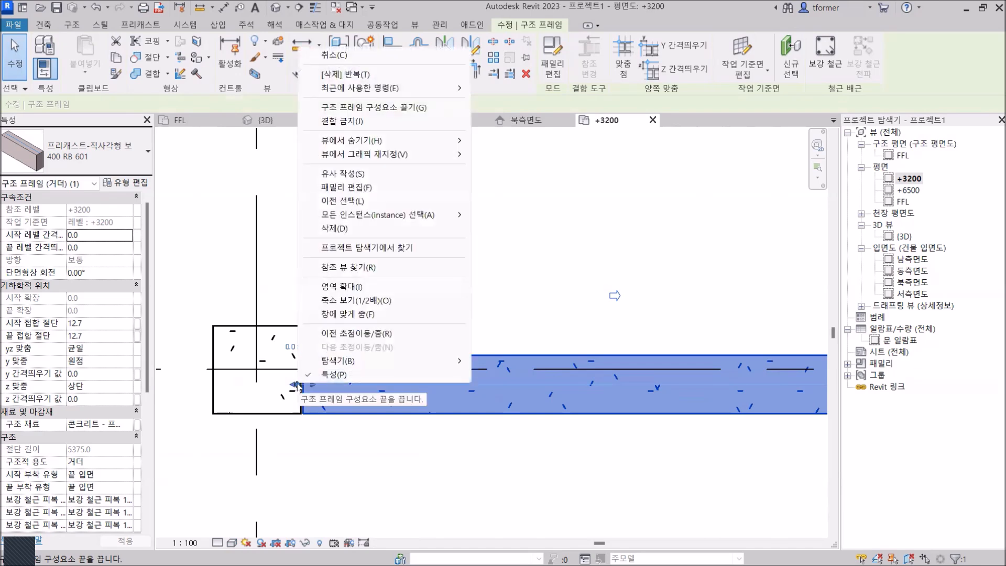
{"action": "left_click", "coordinate": [361, 121]}
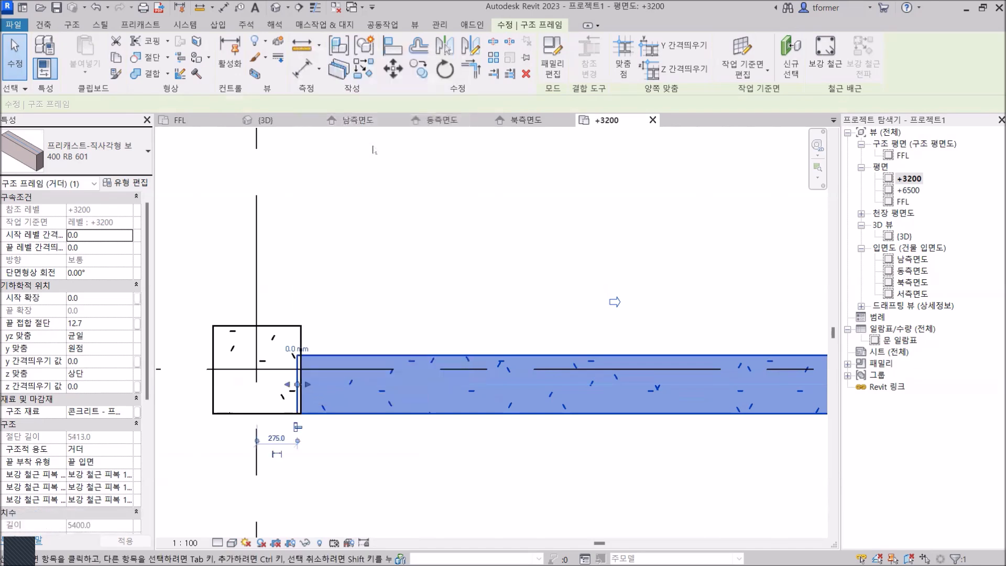
{"action": "key", "text": "Escape"}
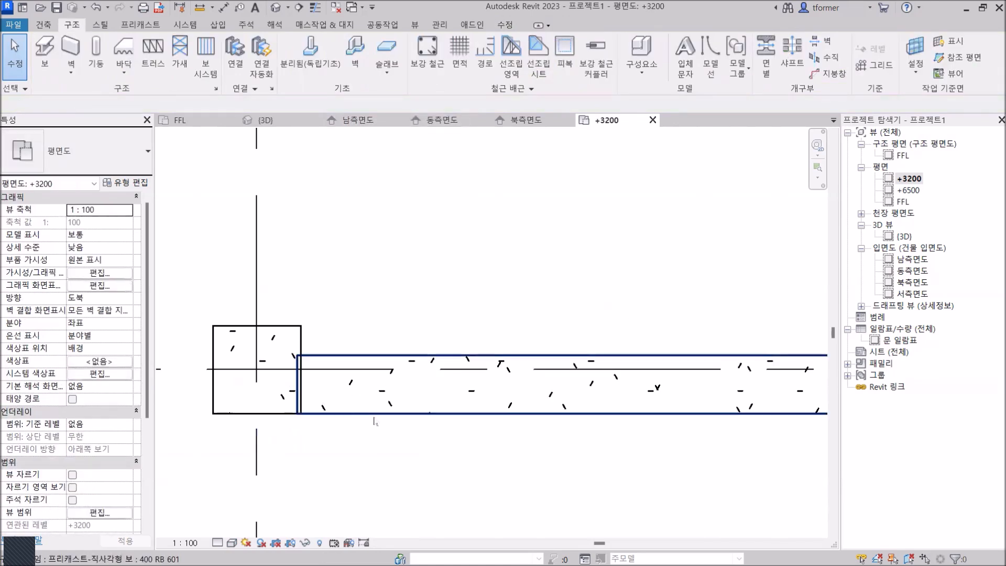
Step: Disallow the join at the opposite end of the same 400 RB 601 girder, beside the second column
{"action": "scroll", "coordinate": [374, 421], "scroll_direction": "down", "scroll_amount": 2}
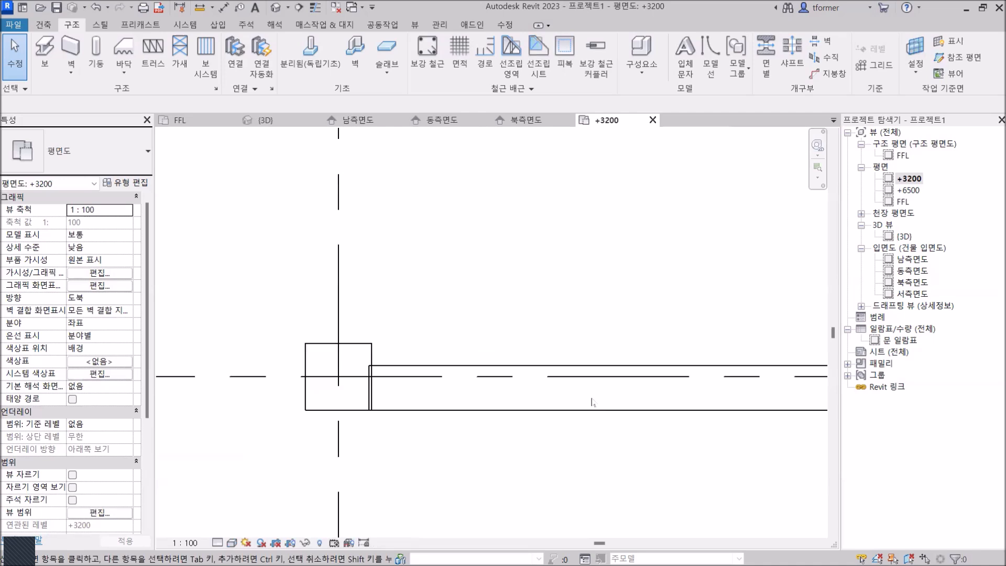
{"action": "middle_click_drag", "start_coordinate": [665, 414], "coordinate": [259, 407]}
{"action": "scroll", "coordinate": [530, 389], "scroll_direction": "up", "scroll_amount": 2}
{"action": "scroll", "coordinate": [504, 387], "scroll_direction": "up", "scroll_amount": 1}
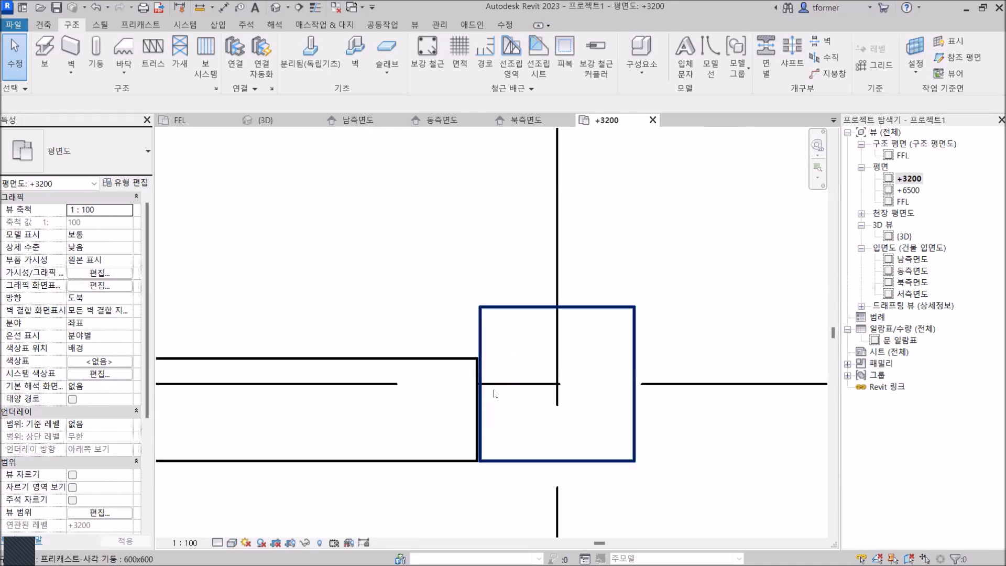
{"action": "left_click", "coordinate": [442, 358]}
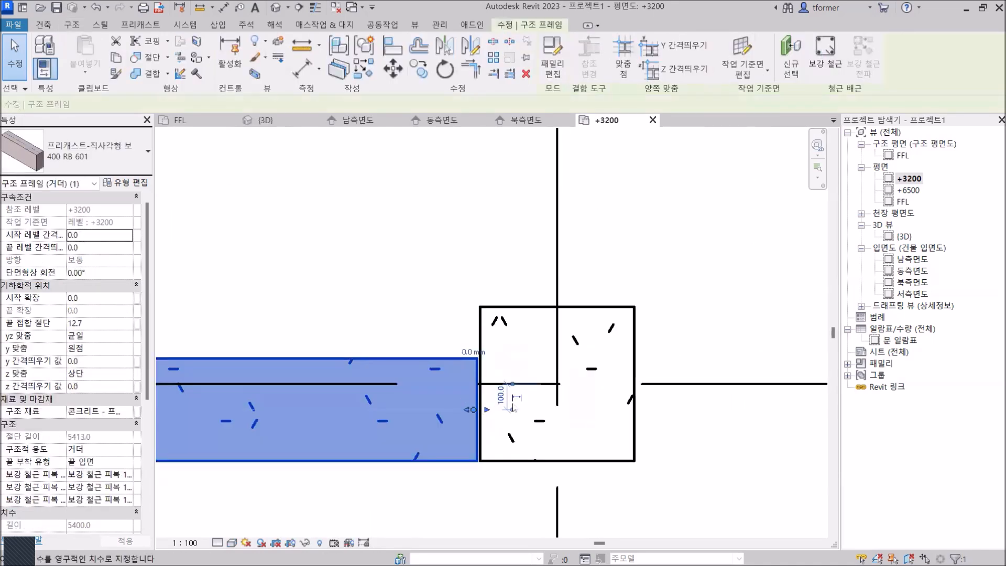
{"action": "right_click", "coordinate": [474, 411]}
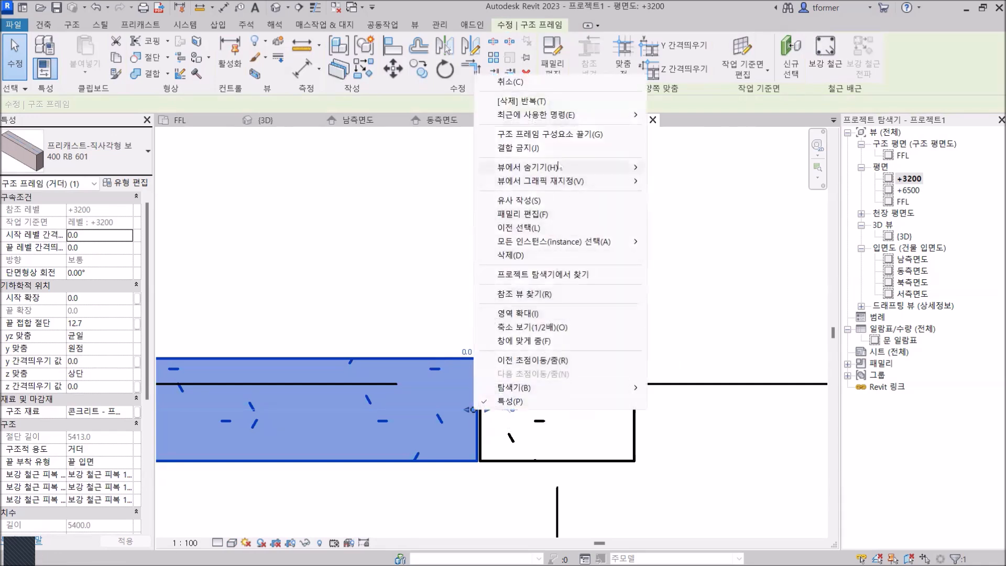
{"action": "left_click", "coordinate": [550, 148]}
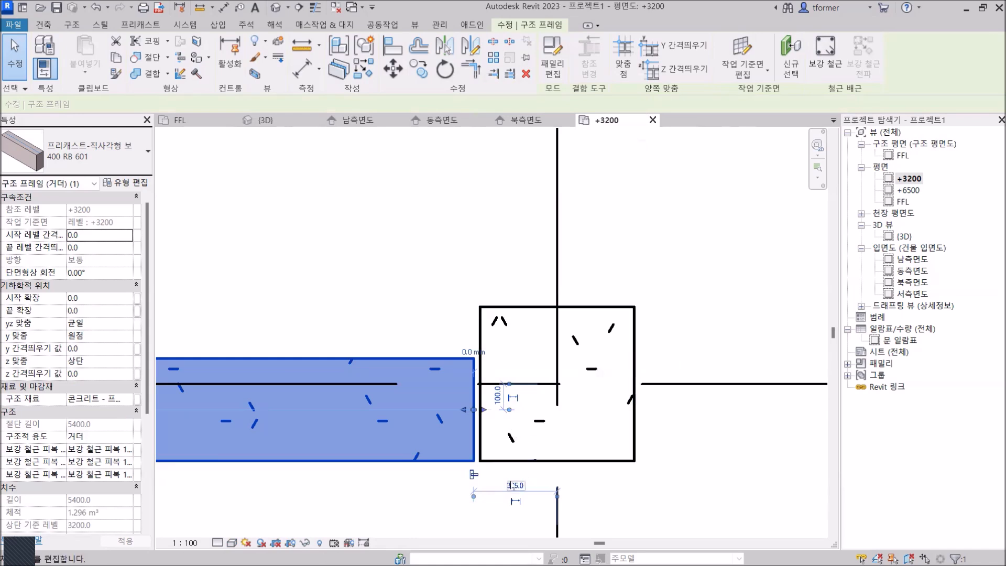
Step: Extend both ends of the girder into the 600x600 columns up to the column centre grid lines
{"action": "left_click_drag", "start_coordinate": [474, 410], "coordinate": [557, 409]}
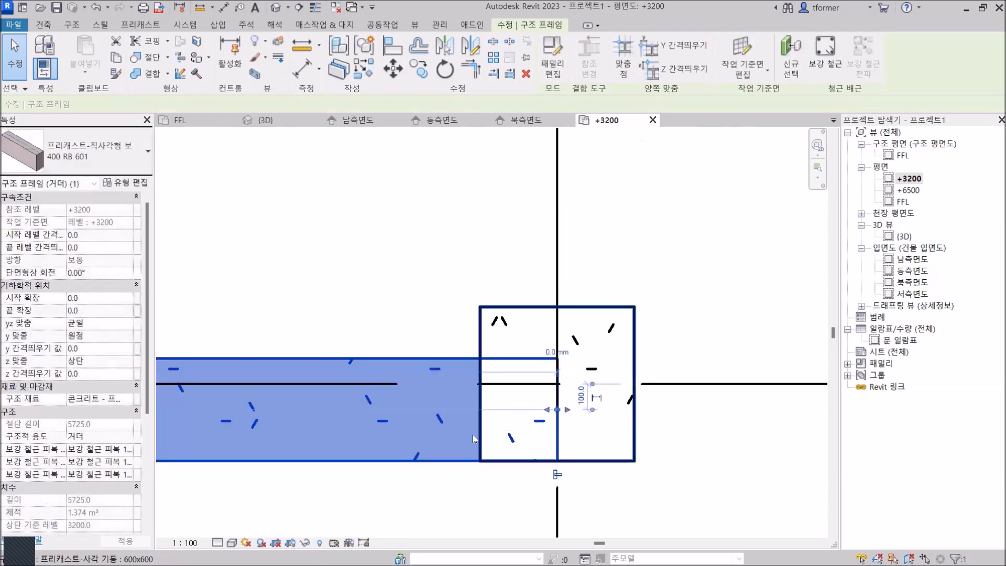
{"action": "scroll", "coordinate": [427, 424], "scroll_direction": "down", "scroll_amount": 5}
{"action": "middle_click_drag", "start_coordinate": [382, 430], "coordinate": [652, 430]}
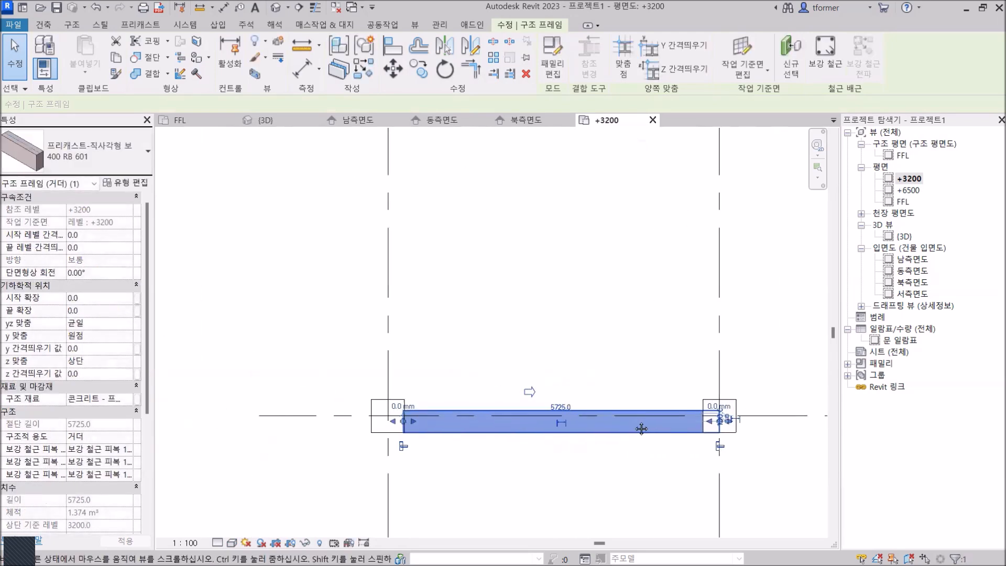
{"action": "scroll", "coordinate": [403, 424], "scroll_direction": "up", "scroll_amount": 5}
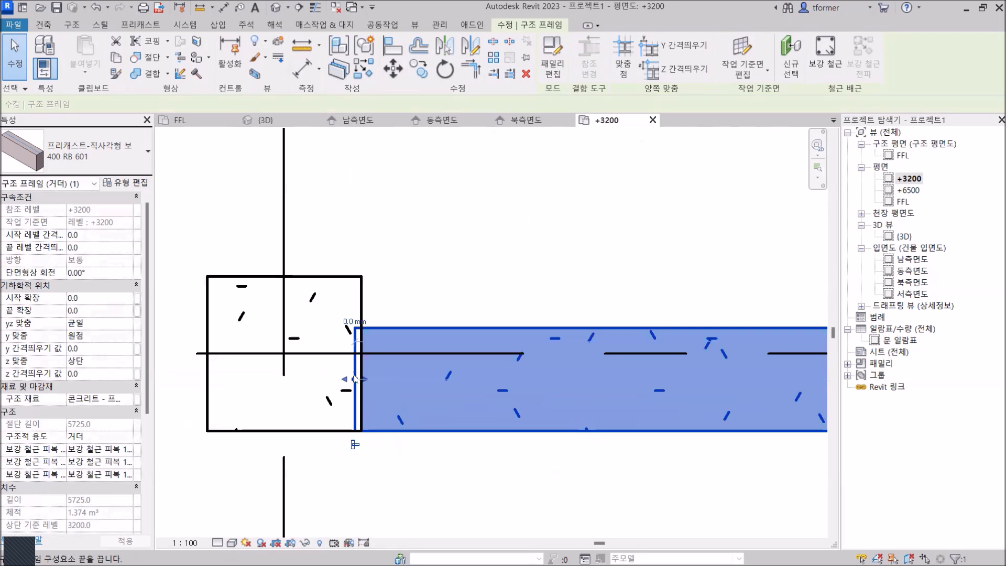
{"action": "left_click_drag", "start_coordinate": [354, 378], "coordinate": [284, 379]}
{"action": "key", "text": "Escape"}
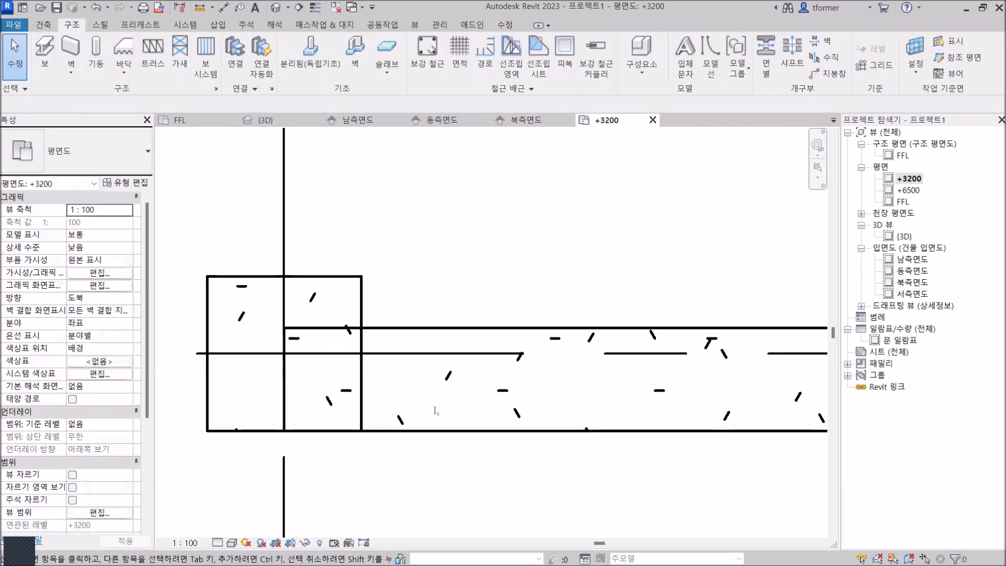
{"action": "scroll", "coordinate": [440, 409], "scroll_direction": "down", "scroll_amount": 3}
{"action": "scroll", "coordinate": [597, 420], "scroll_direction": "down", "scroll_amount": 2}
{"action": "middle_click_drag", "start_coordinate": [644, 440], "coordinate": [528, 439]}
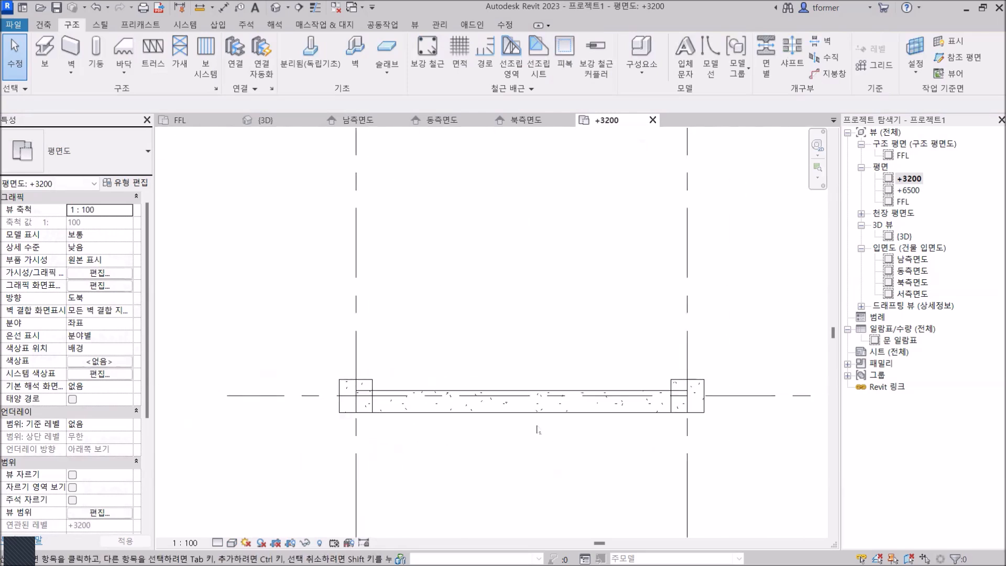
{"action": "scroll", "coordinate": [537, 430], "scroll_direction": "down", "scroll_amount": 2}
{"action": "mouse_move", "coordinate": [607, 453]}
{"action": "middle_mouse_down"}
{"action": "mouse_move", "coordinate": [613, 461]}
{"action": "mouse_move", "coordinate": [558, 464]}
{"action": "middle_mouse_up"}
Step: In the 3D view, use Cut Geometry to cut the girder with the column at its start end
{"action": "left_click", "coordinate": [277, 121]}
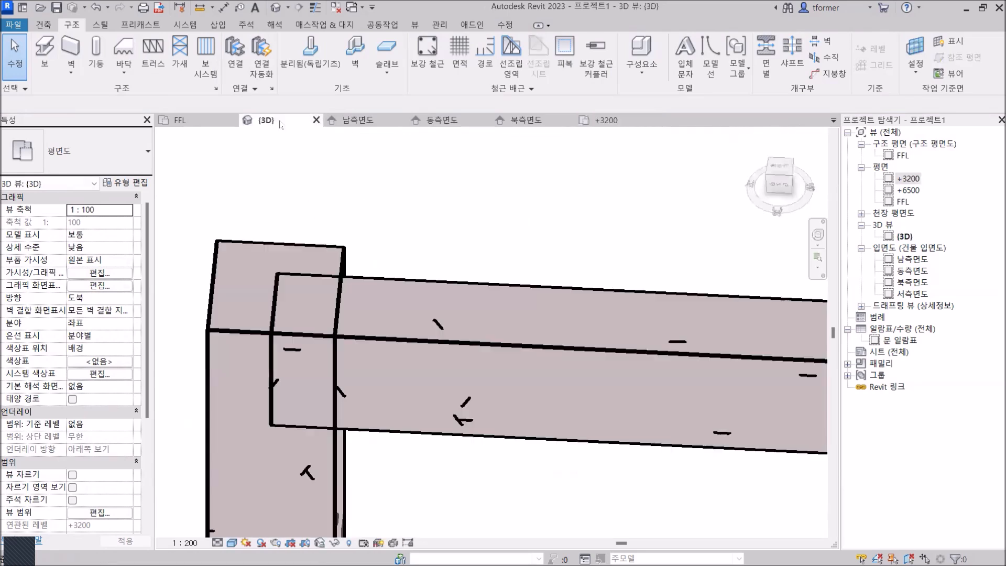
{"action": "scroll", "coordinate": [359, 363], "scroll_direction": "down", "scroll_amount": 3}
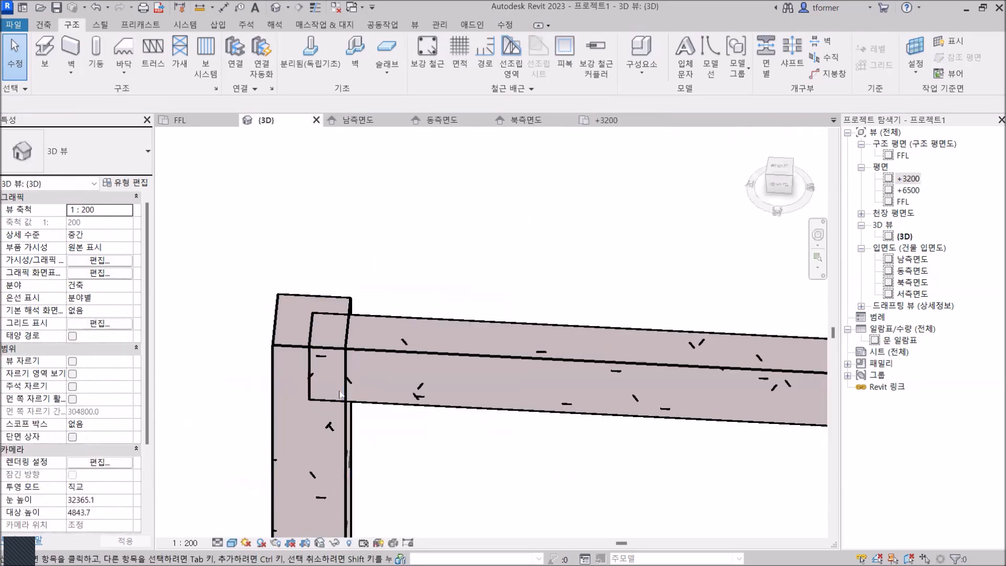
{"action": "middle_click_drag", "start_coordinate": [325, 384], "coordinate": [330, 355], "text": "shift"}
{"action": "scroll", "coordinate": [352, 285], "scroll_direction": "up", "scroll_amount": 4}
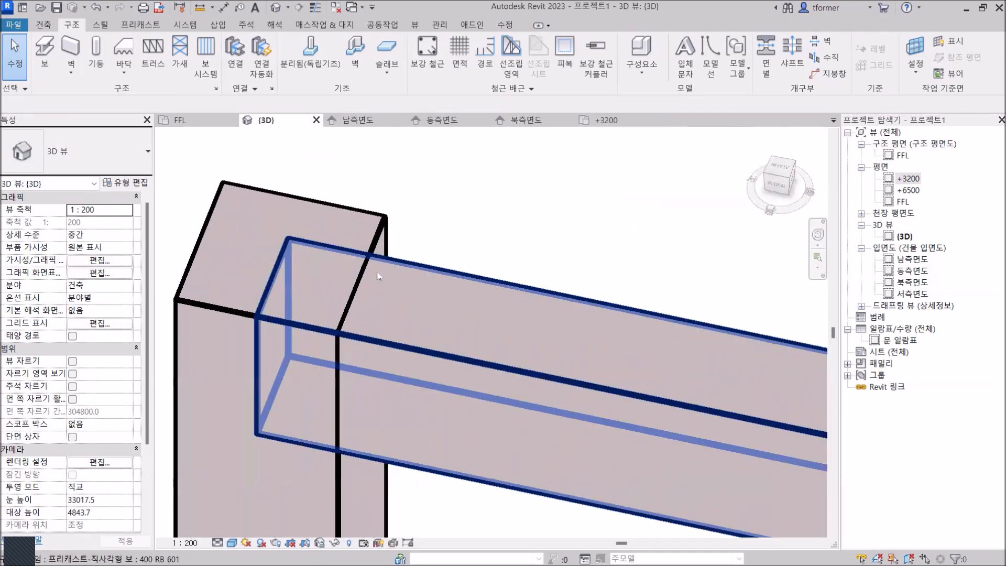
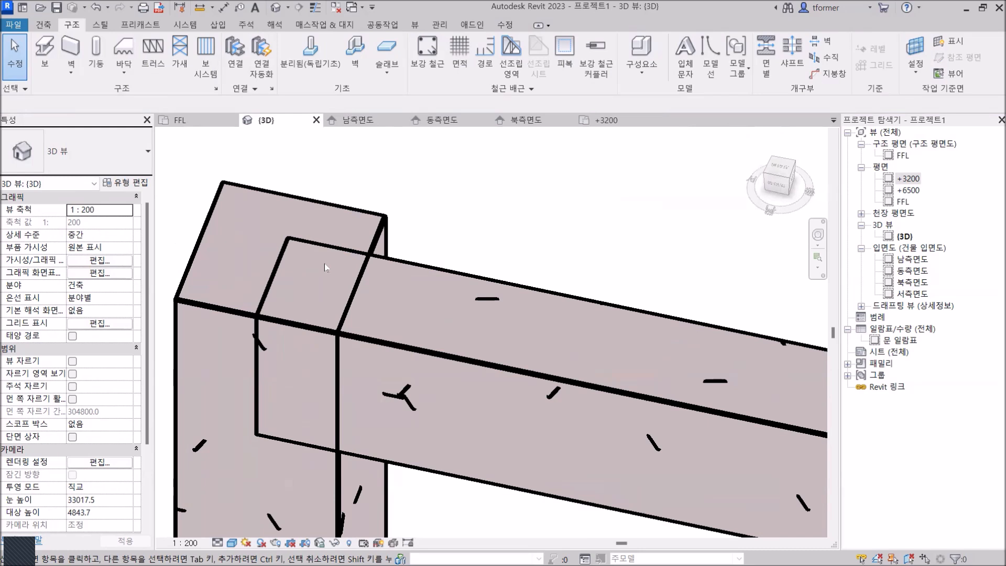
{"action": "left_click", "coordinate": [506, 24]}
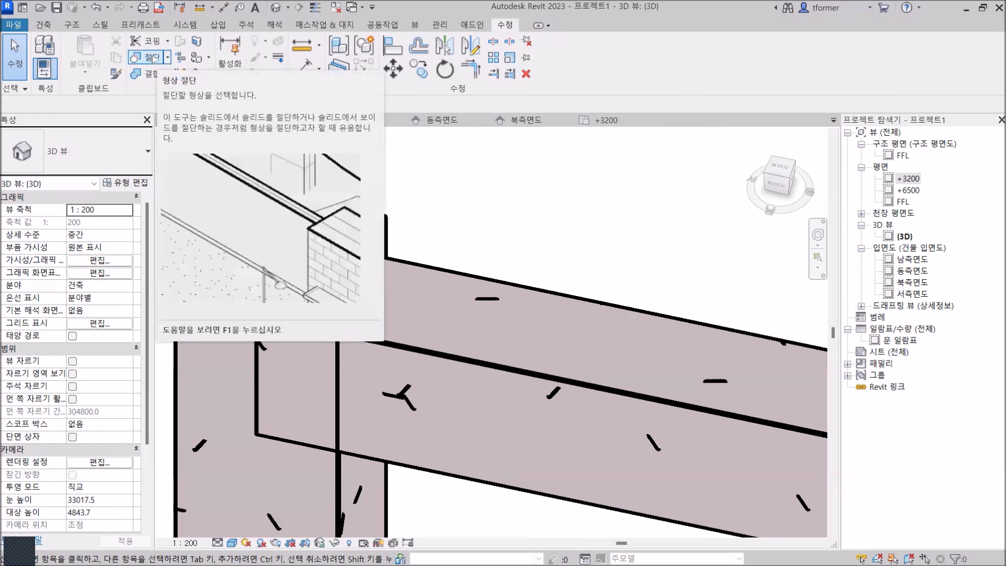
{"action": "left_click", "coordinate": [155, 59]}
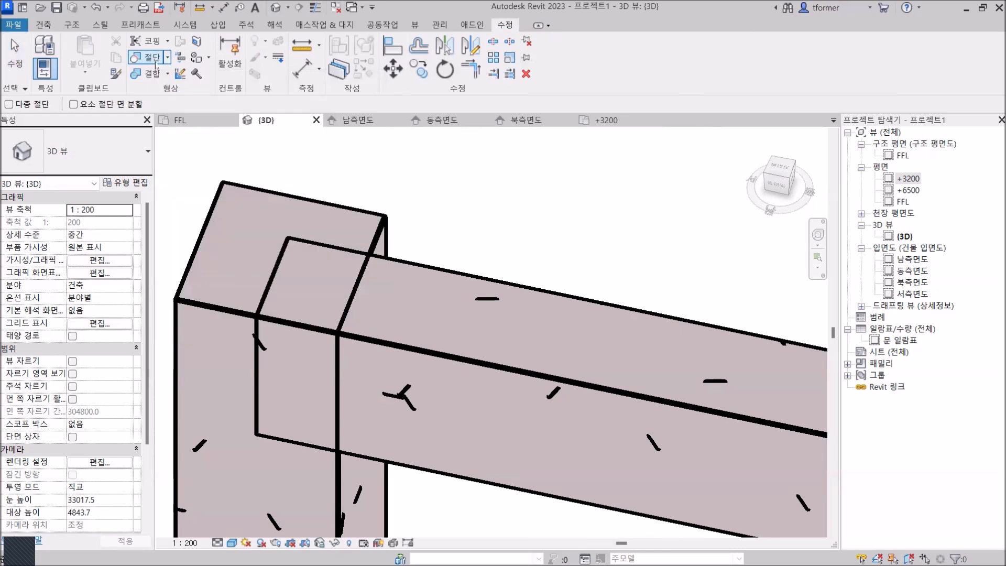
{"action": "scroll", "coordinate": [480, 451], "scroll_direction": "down", "scroll_amount": 2}
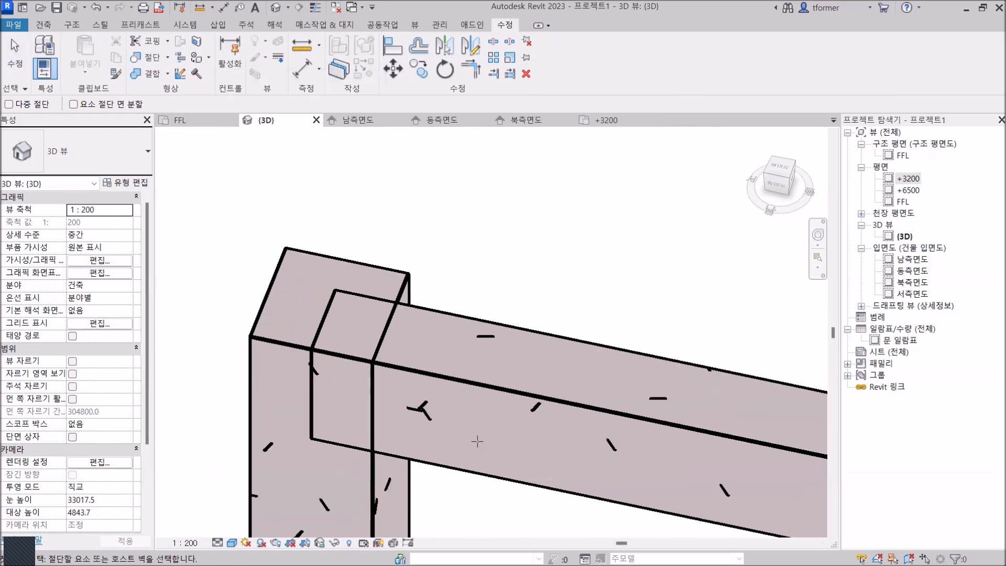
{"action": "left_click", "coordinate": [448, 378]}
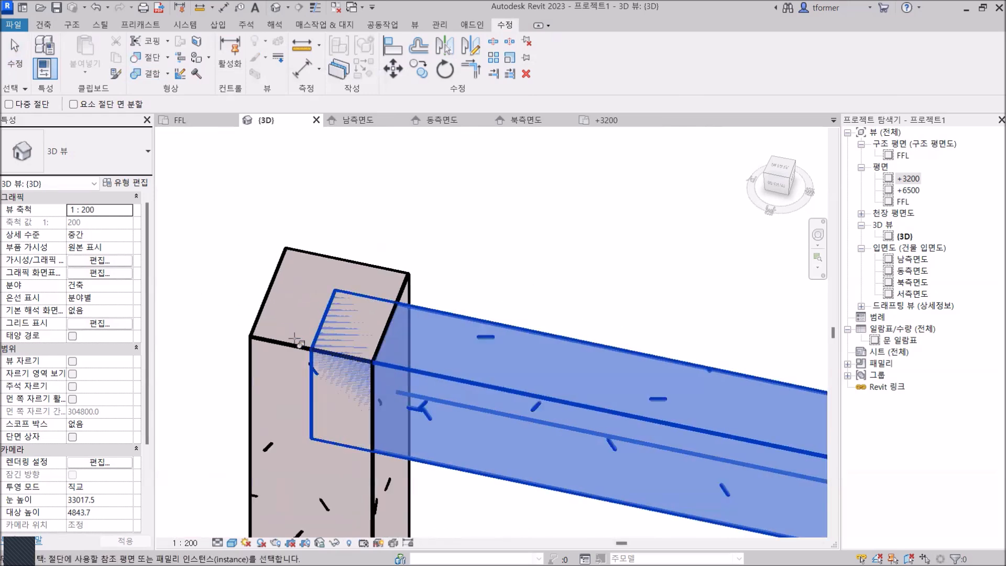
{"action": "left_click", "coordinate": [281, 341]}
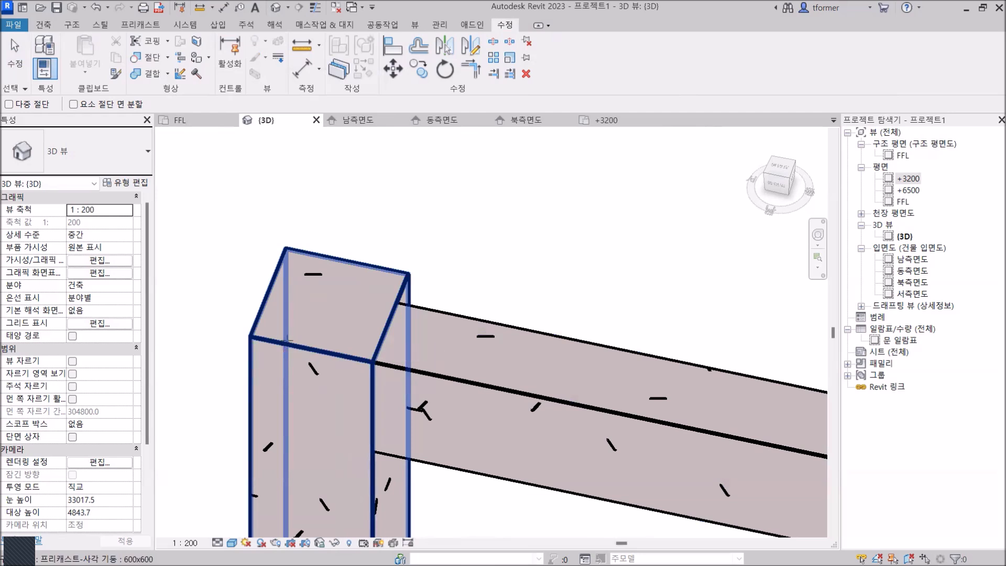
Step: Cut the girder's opposite end with the other 600x600 column and review the structure in 3D
{"action": "scroll", "coordinate": [393, 320], "scroll_direction": "down", "scroll_amount": 5}
{"action": "scroll", "coordinate": [550, 405], "scroll_direction": "down", "scroll_amount": 2}
{"action": "middle_click_drag", "start_coordinate": [550, 405], "coordinate": [260, 328]}
{"action": "scroll", "coordinate": [520, 430], "scroll_direction": "up", "scroll_amount": 2}
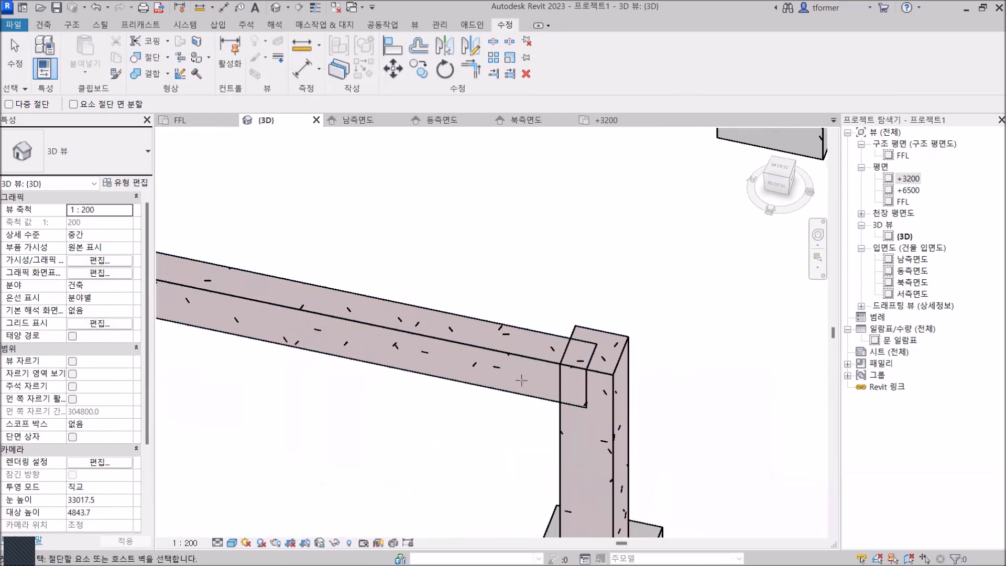
{"action": "left_click", "coordinate": [515, 352]}
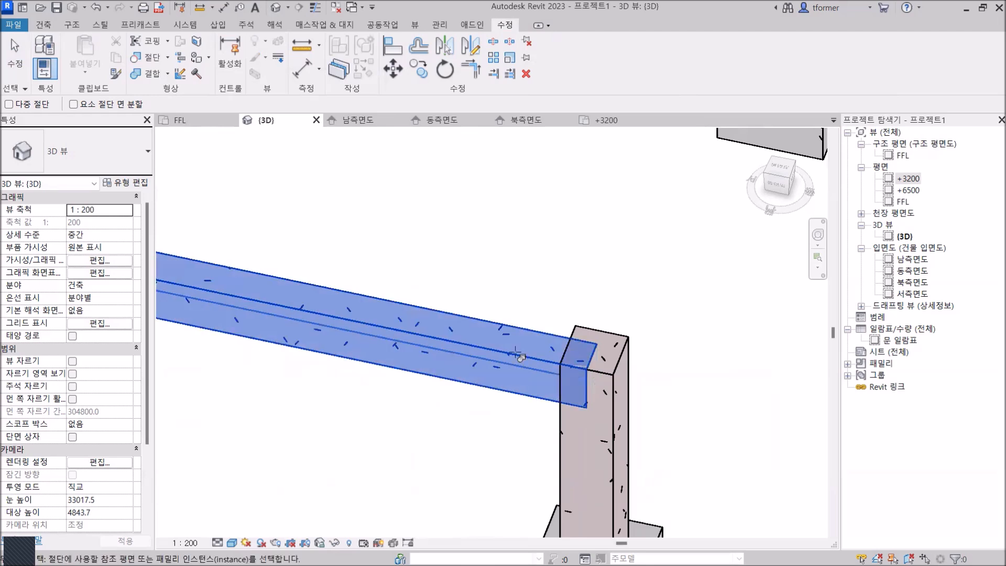
{"action": "left_click", "coordinate": [562, 437]}
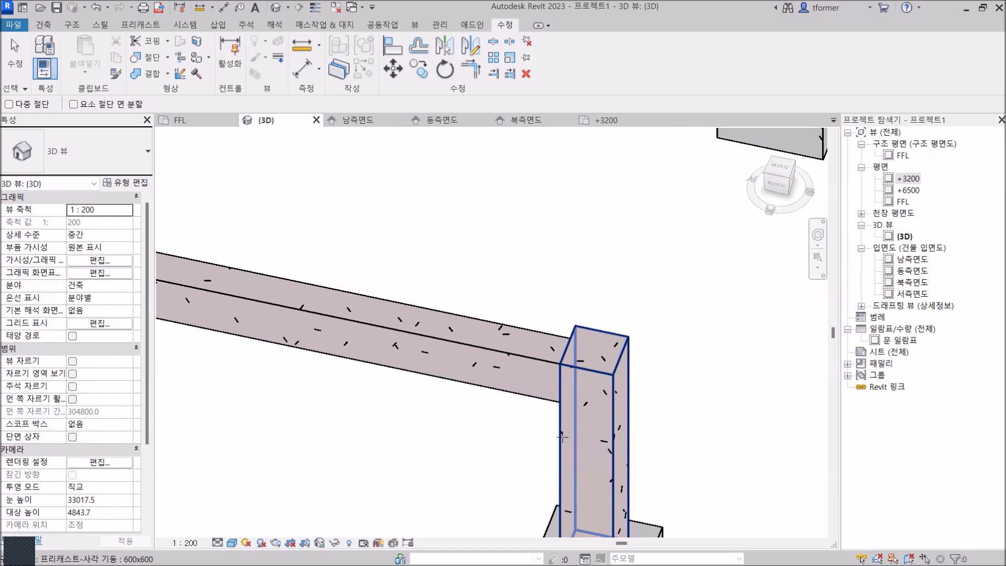
{"action": "middle_click_drag", "start_coordinate": [468, 451], "coordinate": [459, 333], "text": "ctrl"}
{"action": "middle_click_drag", "start_coordinate": [460, 374], "coordinate": [398, 314], "text": "shift"}
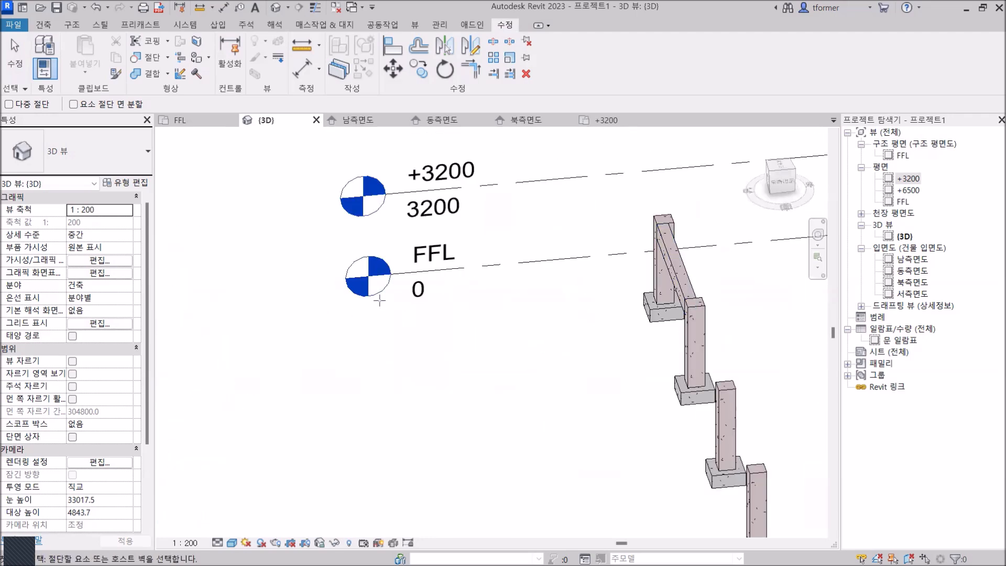
Step: In the +3200 floor plan, copy the 400 RB 601 girder on grid A into the second bay, one grid spacing across
{"action": "scroll", "coordinate": [645, 325], "scroll_direction": "up", "scroll_amount": 2}
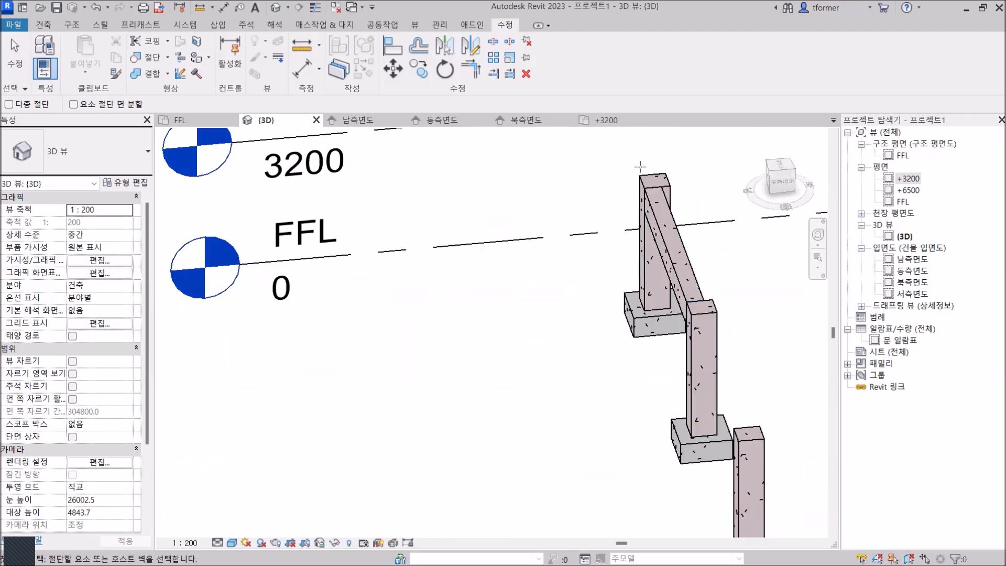
{"action": "left_click", "coordinate": [610, 121]}
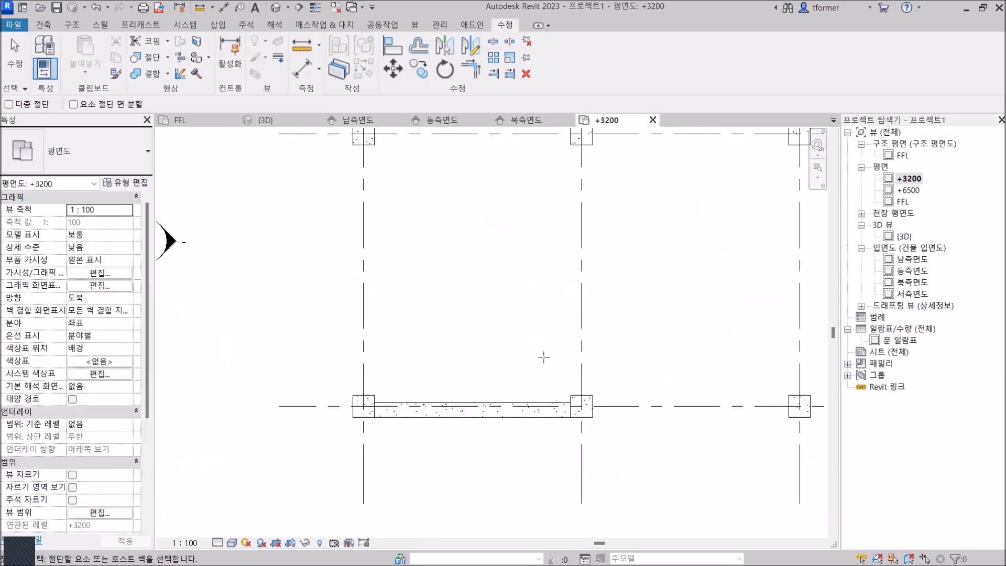
{"action": "right_click", "coordinate": [470, 327]}
{"action": "left_click", "coordinate": [505, 333]}
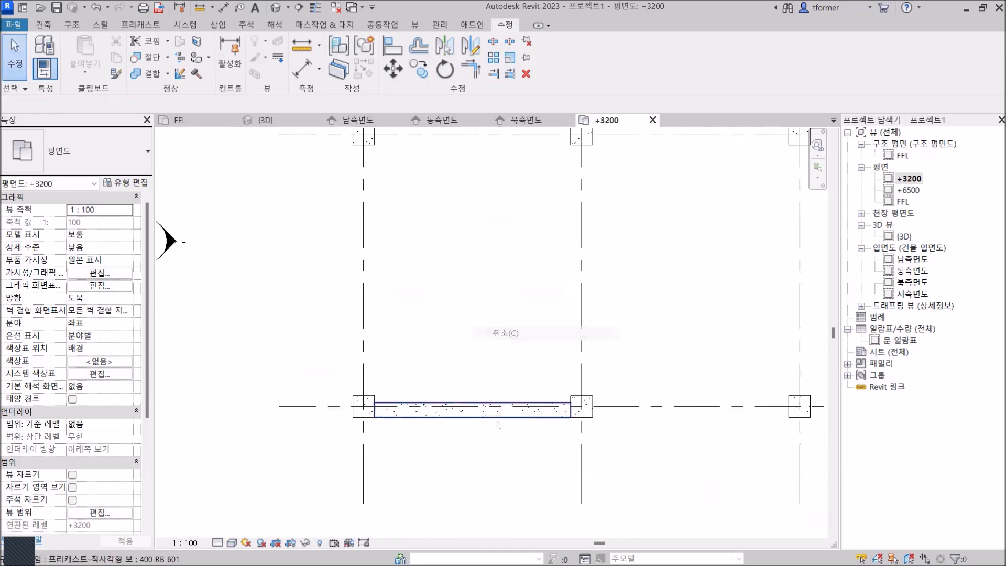
{"action": "scroll", "coordinate": [487, 375], "scroll_direction": "up", "scroll_amount": 1}
{"action": "left_click", "coordinate": [486, 414]}
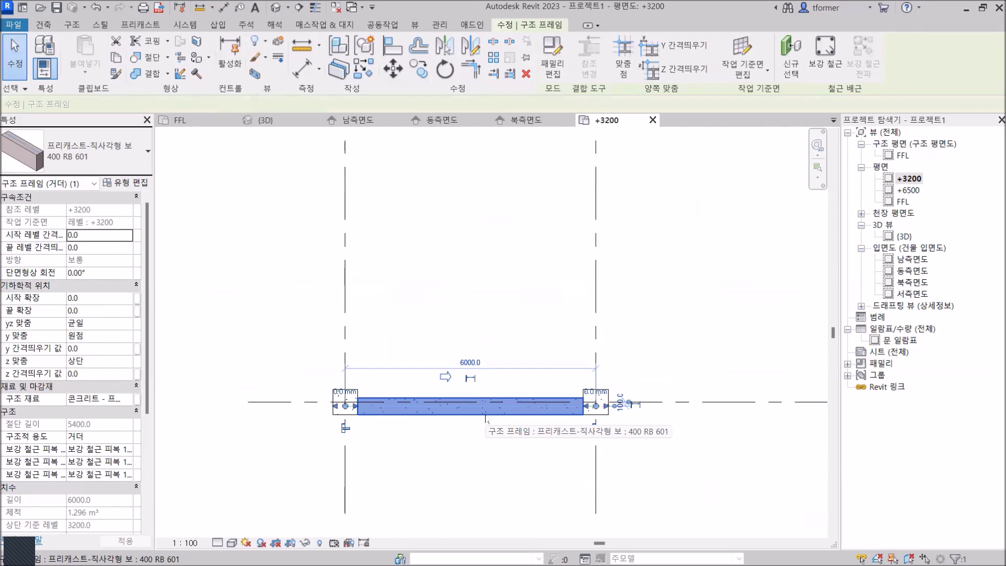
{"action": "scroll", "coordinate": [486, 419], "scroll_direction": "down", "scroll_amount": 1}
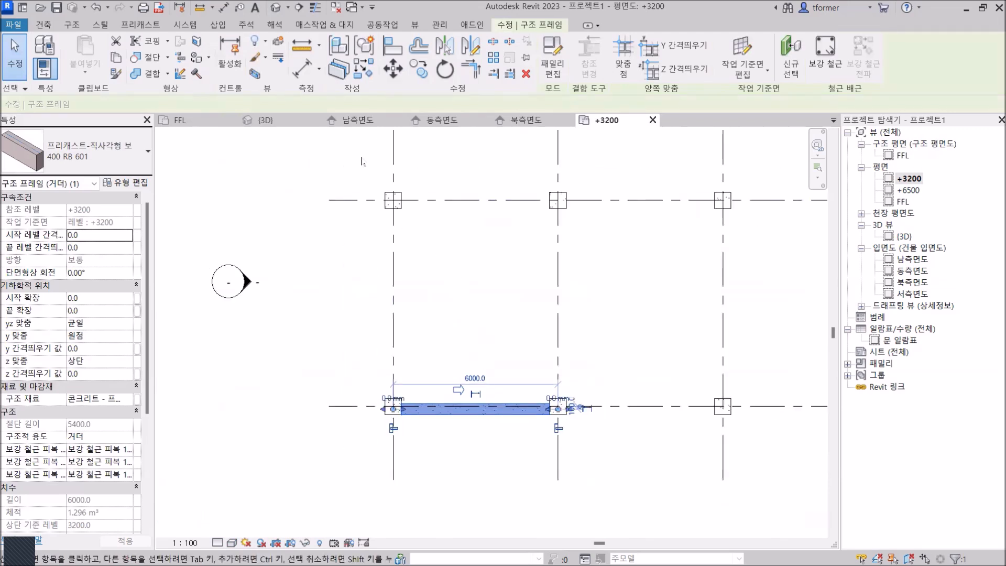
{"action": "left_click", "coordinate": [419, 68]}
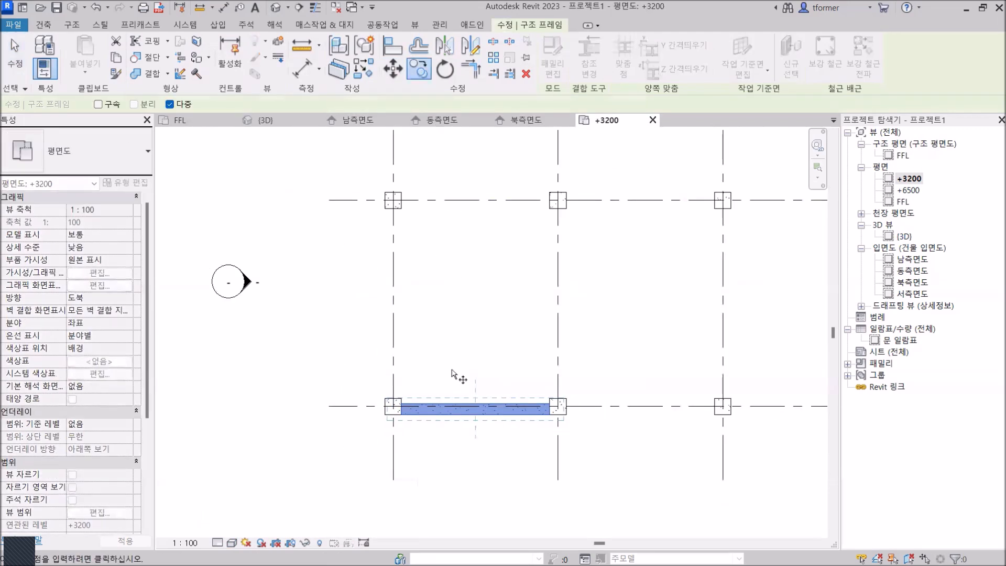
{"action": "left_click", "coordinate": [393, 479]}
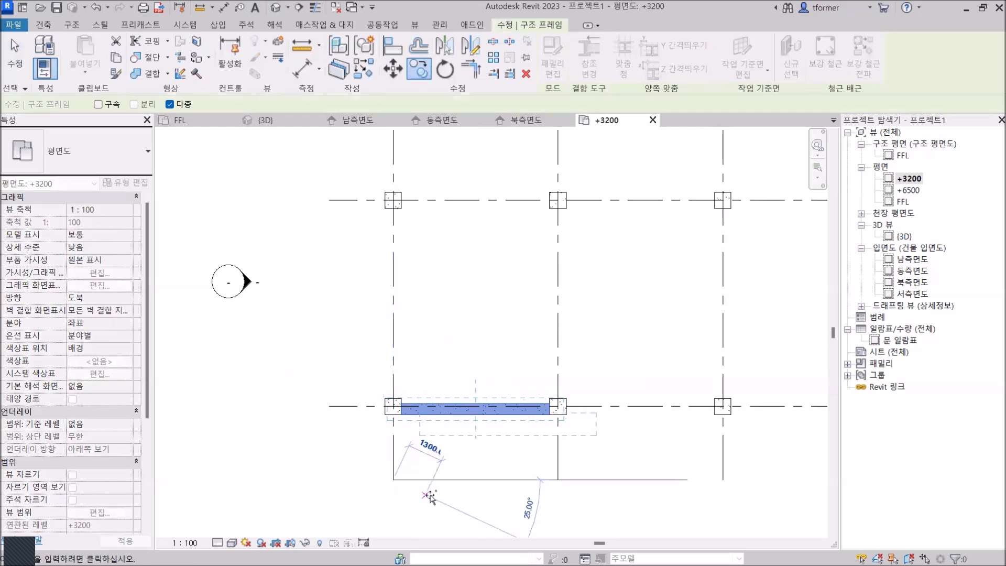
{"action": "left_click", "coordinate": [558, 479]}
Step: Place another copy of the girder in the third bay of grid A and end the copying
{"action": "middle_click_drag", "start_coordinate": [624, 485], "coordinate": [455, 458]}
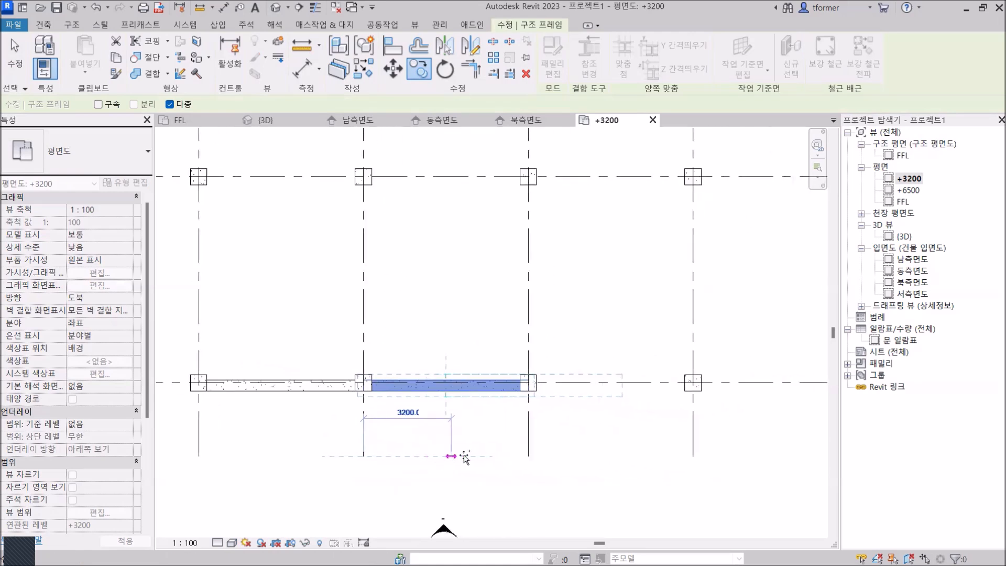
{"action": "left_click", "coordinate": [528, 456]}
{"action": "scroll", "coordinate": [608, 441], "scroll_direction": "down", "scroll_amount": 1}
{"action": "middle_click_drag", "start_coordinate": [607, 441], "coordinate": [433, 435]}
{"action": "right_click", "coordinate": [572, 302]}
{"action": "left_click", "coordinate": [608, 313]}
{"action": "left_click", "coordinate": [579, 432]}
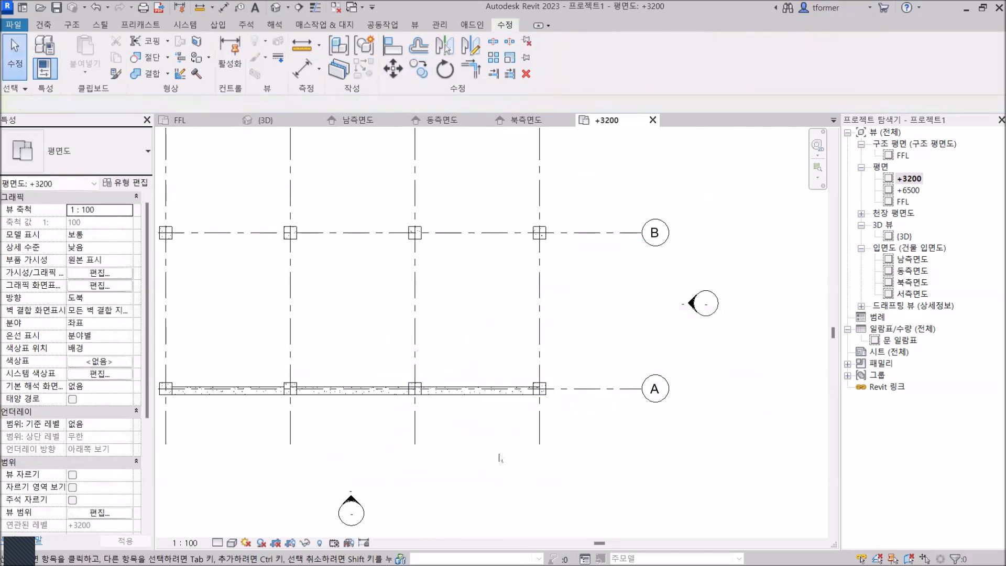
Step: Select everything along grid A and filter out the structural columns, keeping only the girders selected
{"action": "middle_click_drag", "start_coordinate": [507, 461], "coordinate": [642, 434]}
{"action": "left_click_drag", "start_coordinate": [277, 325], "coordinate": [707, 397]}
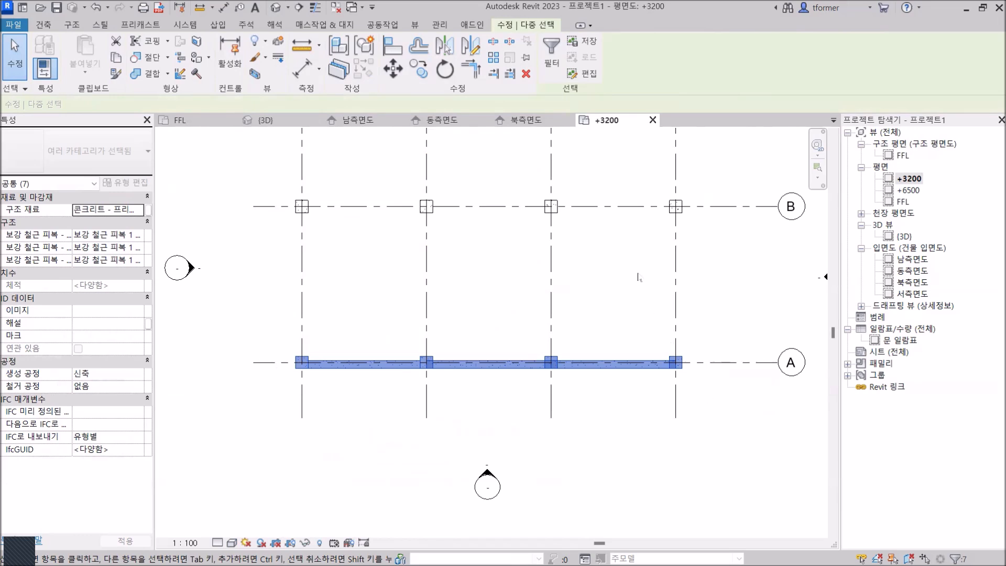
{"action": "left_click", "coordinate": [551, 48]}
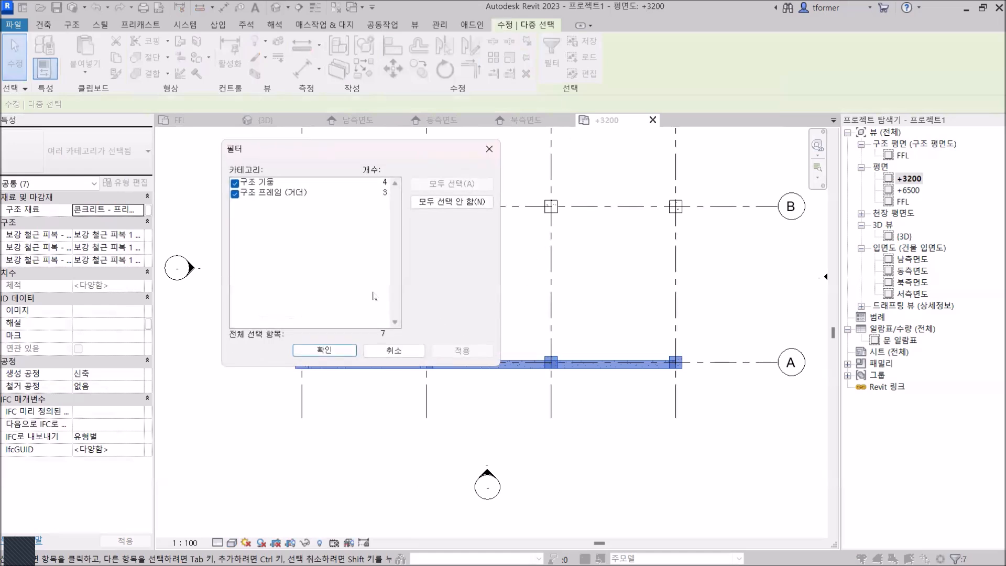
{"action": "left_click", "coordinate": [234, 183]}
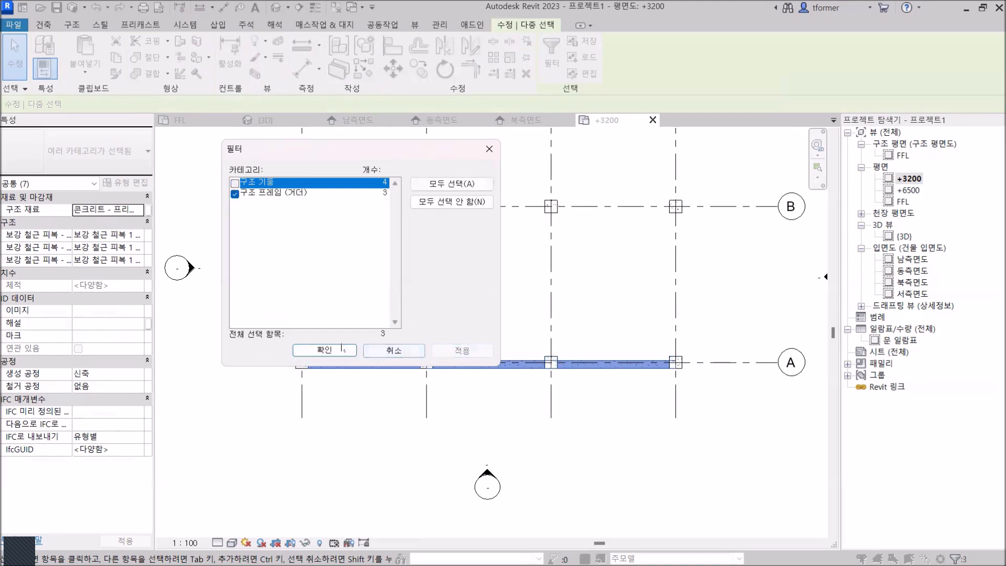
{"action": "left_click", "coordinate": [325, 349]}
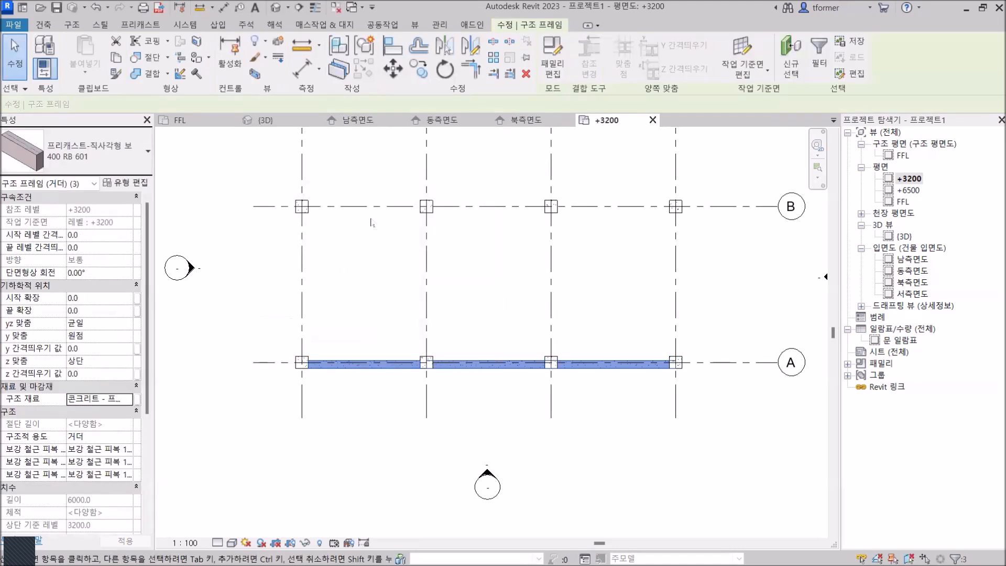
Step: Copy the three girders from grid A to grid B, matching their upper corner to the outer corner of the first 600x600 column
{"action": "left_click", "coordinate": [418, 68]}
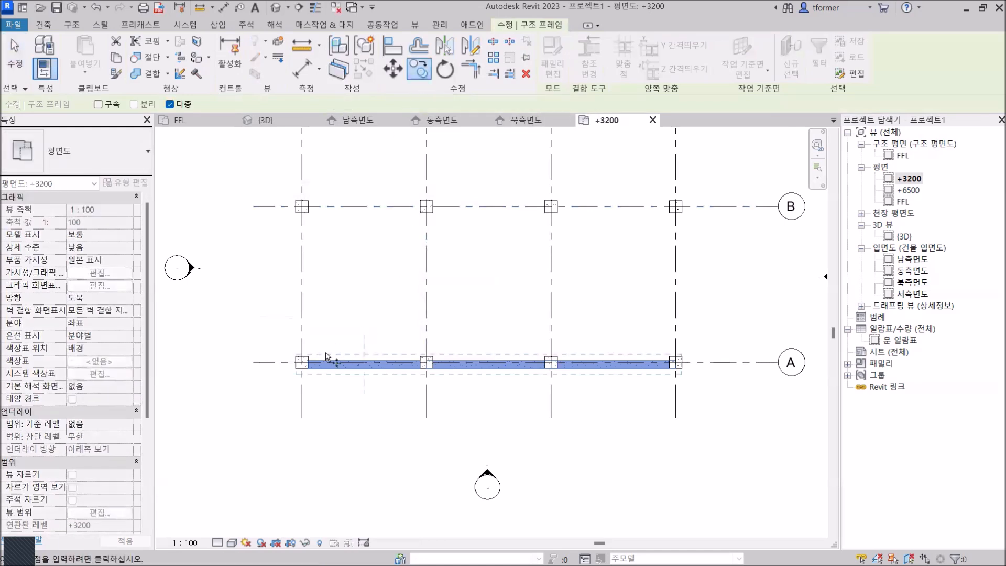
{"action": "scroll", "coordinate": [323, 358], "scroll_direction": "up", "scroll_amount": 3}
{"action": "scroll", "coordinate": [311, 378], "scroll_direction": "up", "scroll_amount": 5}
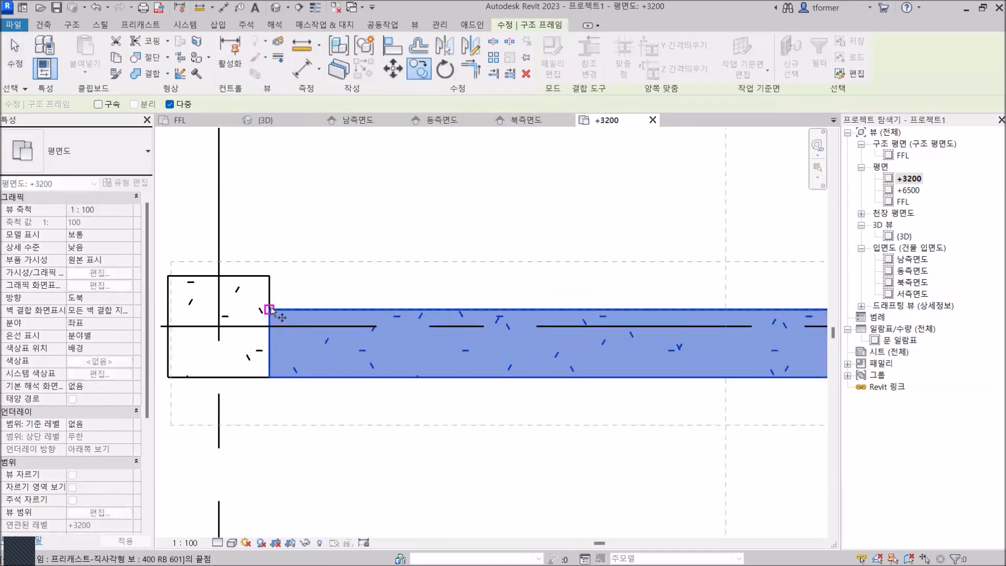
{"action": "left_click", "coordinate": [270, 309]}
{"action": "scroll", "coordinate": [318, 215], "scroll_direction": "down", "scroll_amount": 3}
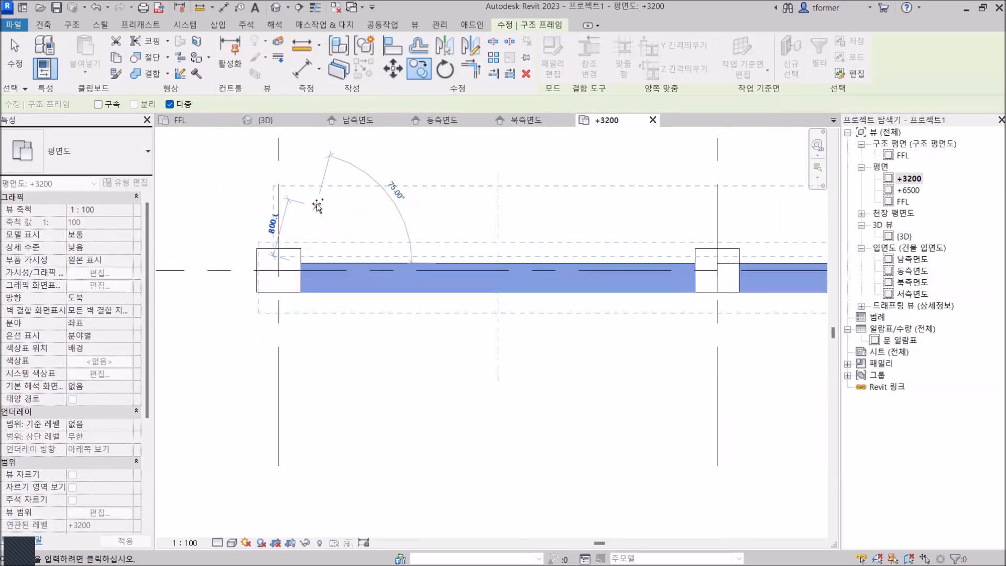
{"action": "scroll", "coordinate": [319, 184], "scroll_direction": "down", "scroll_amount": 2}
{"action": "middle_click_drag", "start_coordinate": [325, 251], "coordinate": [325, 532]}
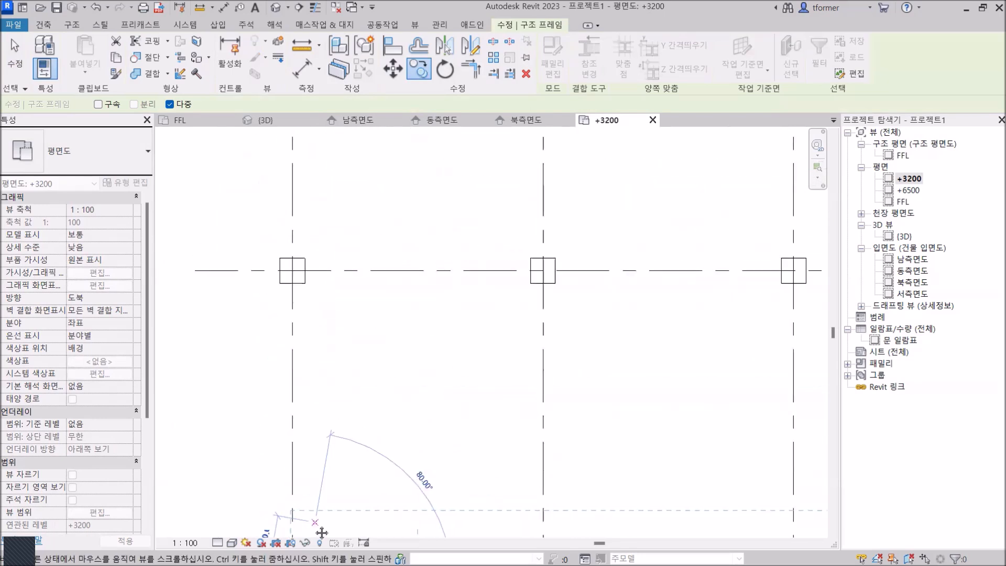
{"action": "scroll", "coordinate": [315, 327], "scroll_direction": "up", "scroll_amount": 4}
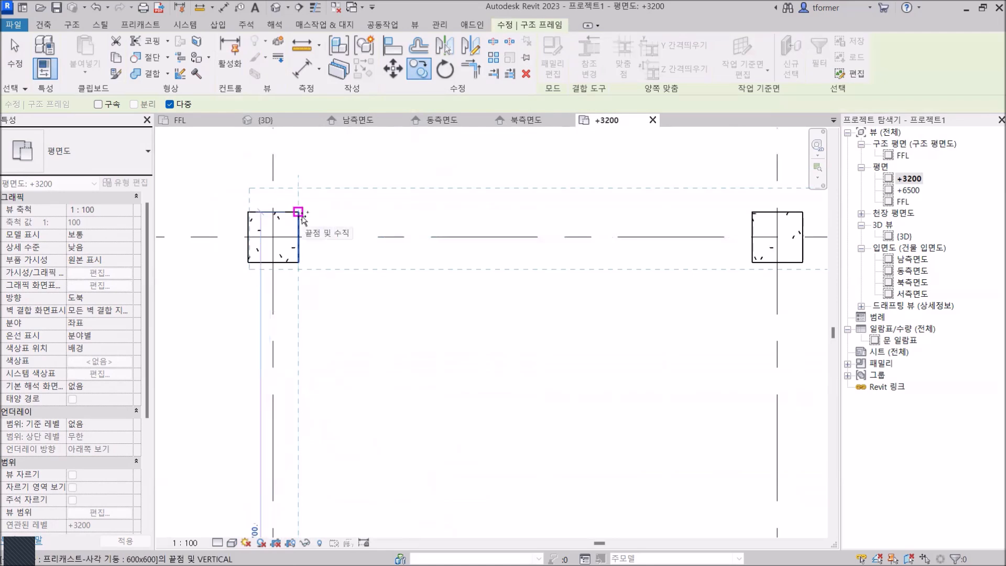
{"action": "left_click", "coordinate": [298, 212]}
{"action": "right_click", "coordinate": [437, 178]}
{"action": "left_click", "coordinate": [446, 185]}
{"action": "key", "text": "Escape"}
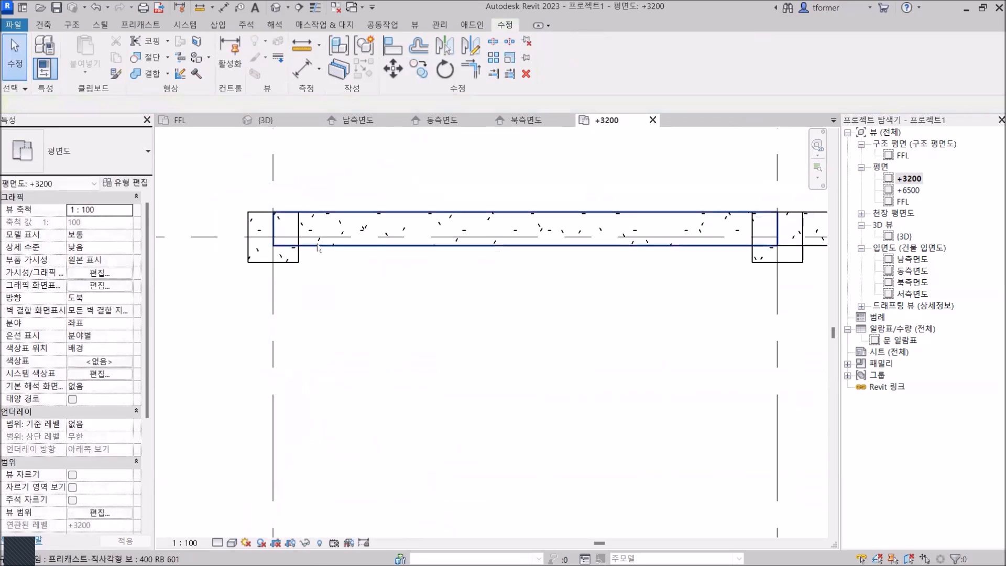
{"action": "scroll", "coordinate": [341, 246], "scroll_direction": "down", "scroll_amount": 2}
{"action": "scroll", "coordinate": [435, 246], "scroll_direction": "down", "scroll_amount": 1}
{"action": "middle_click_drag", "start_coordinate": [658, 265], "coordinate": [772, 340]}
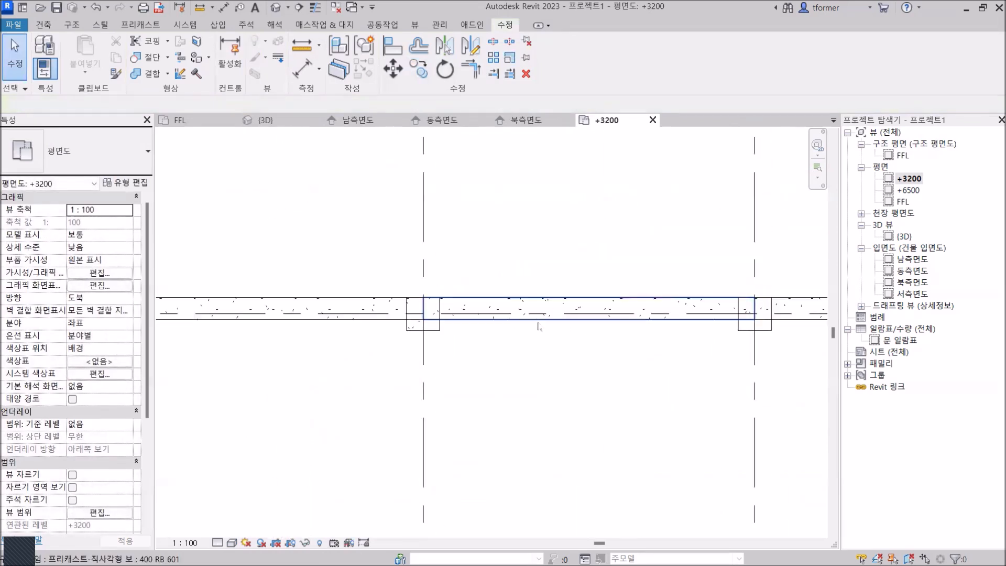
Step: In the 3D view, use Cut Geometry to cut the first grid B girder with the columns at both its ends
{"action": "left_click", "coordinate": [264, 120]}
{"action": "middle_click_drag", "start_coordinate": [444, 283], "coordinate": [243, 331]}
{"action": "scroll", "coordinate": [556, 219], "scroll_direction": "up", "scroll_amount": 4}
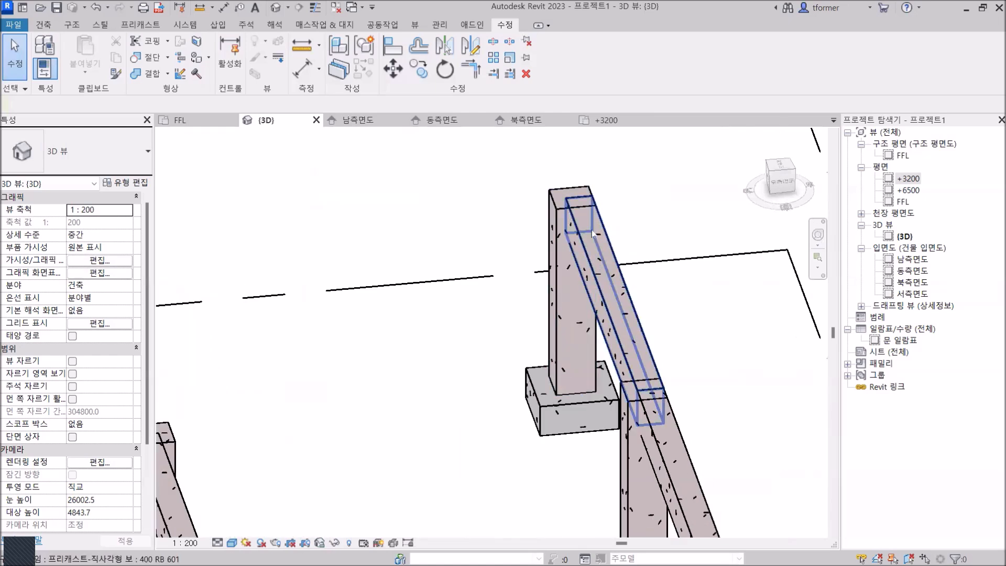
{"action": "mouse_move", "coordinate": [605, 292]}
{"action": "middle_mouse_down", "text": "shift"}
{"action": "mouse_move", "coordinate": [576, 309]}
{"action": "mouse_move", "coordinate": [595, 277]}
{"action": "middle_mouse_up", "text": "shift"}
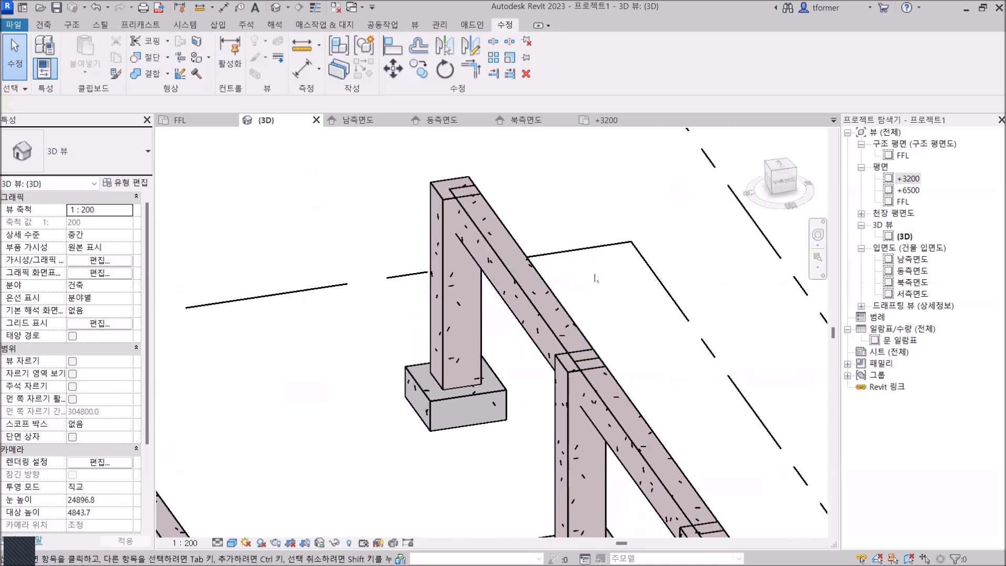
{"action": "left_click", "coordinate": [148, 58]}
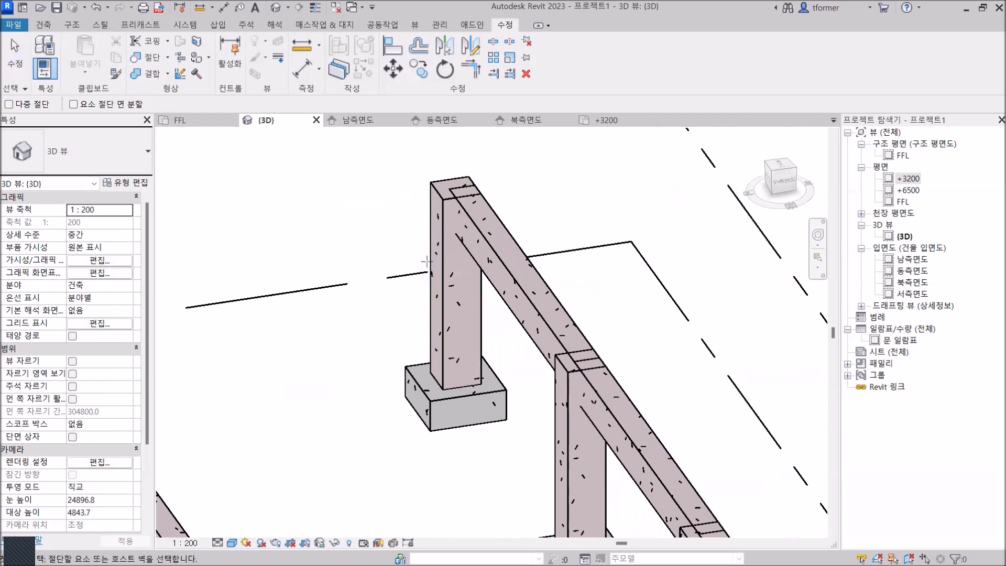
{"action": "left_click", "coordinate": [495, 250]}
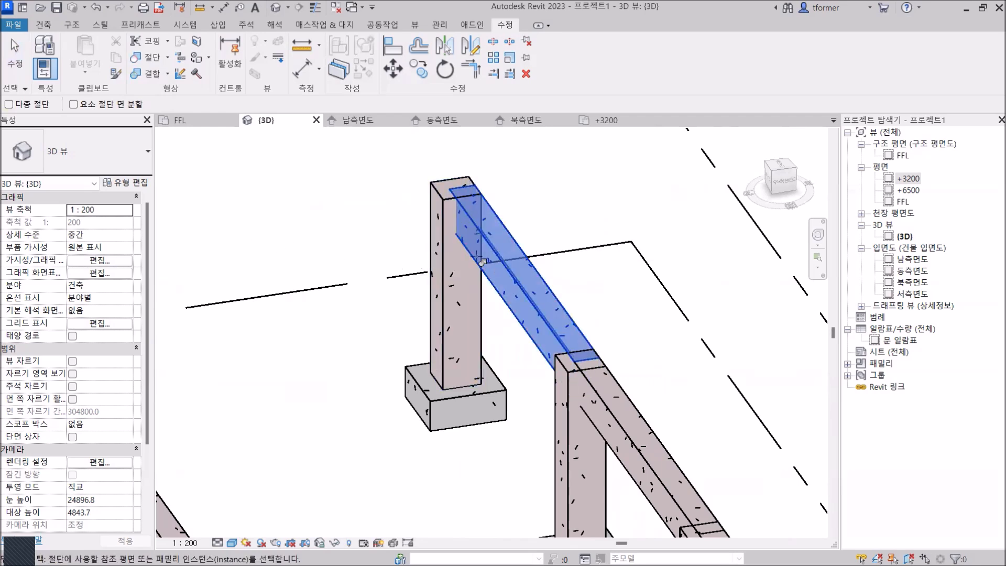
{"action": "left_click", "coordinate": [448, 259]}
{"action": "left_click", "coordinate": [528, 292]}
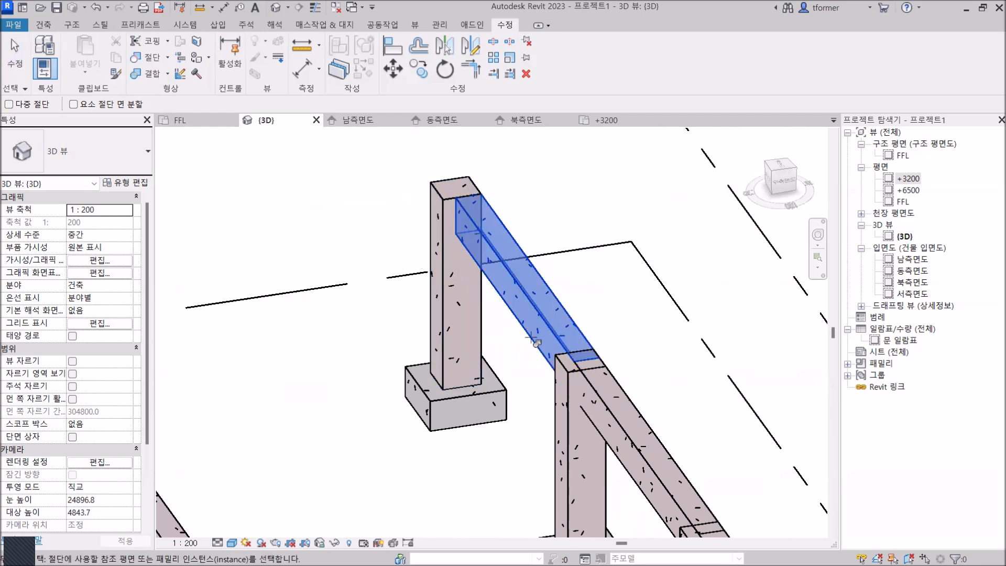
{"action": "left_click", "coordinate": [567, 423]}
Step: Cut the middle grid B girder with the 600x600 columns at both its ends
{"action": "middle_click_drag", "start_coordinate": [567, 424], "coordinate": [436, 264]}
{"action": "left_click", "coordinate": [515, 297]}
{"action": "left_click", "coordinate": [443, 300]}
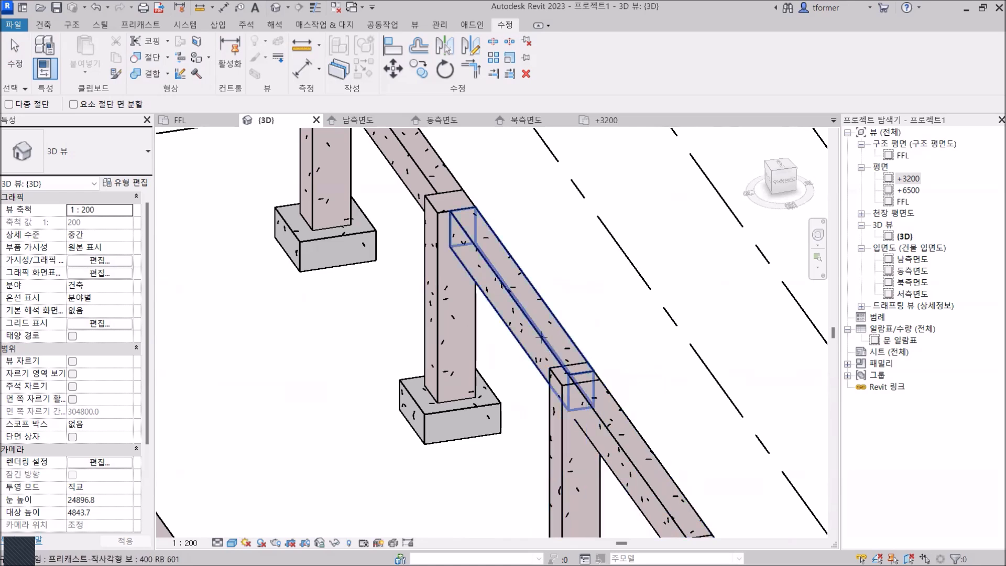
{"action": "left_click", "coordinate": [550, 350]}
{"action": "left_click", "coordinate": [562, 439]}
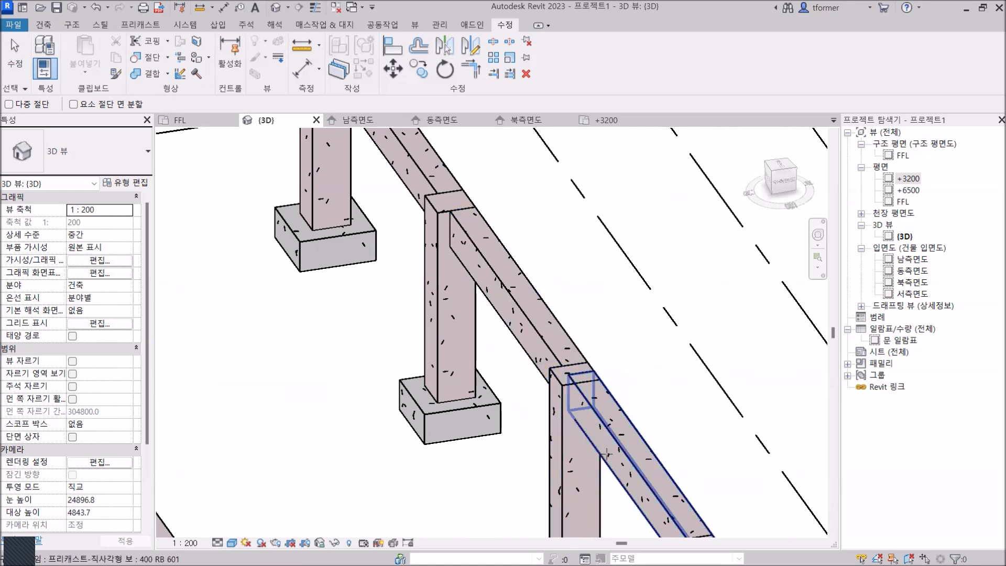
Step: Cut the last grid B girder with the columns at both its ends and end the cutting command
{"action": "middle_click_drag", "start_coordinate": [488, 288], "coordinate": [546, 308]}
{"action": "left_click", "coordinate": [545, 291]}
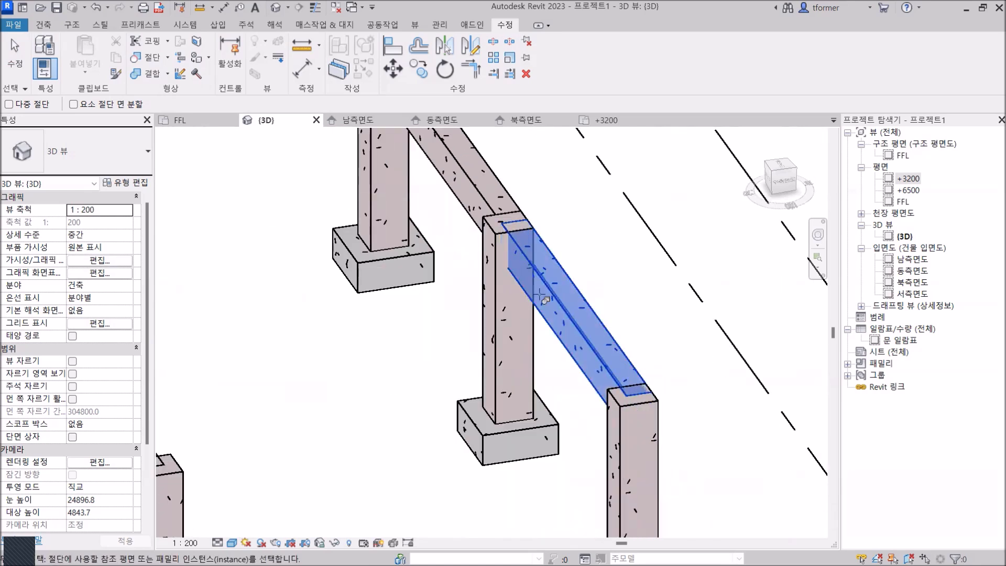
{"action": "left_click", "coordinate": [498, 313]}
{"action": "left_click", "coordinate": [580, 342]}
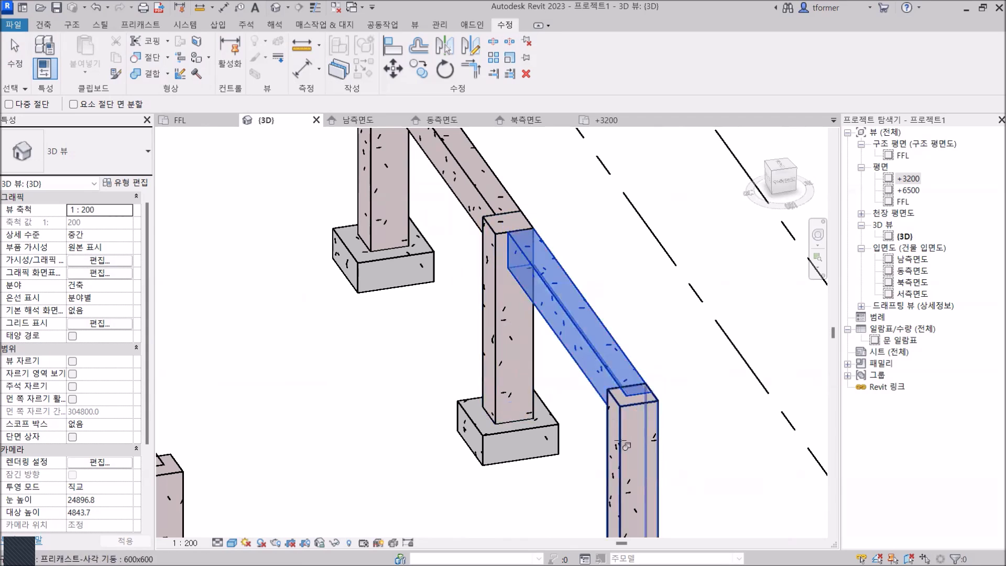
{"action": "left_click", "coordinate": [624, 445]}
{"action": "right_click", "coordinate": [661, 287]}
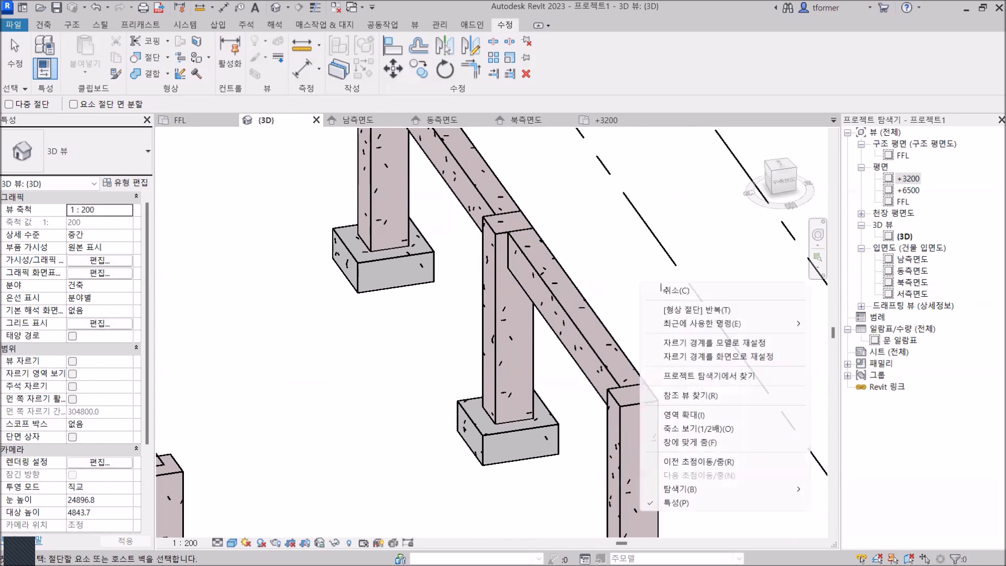
{"action": "left_click", "coordinate": [680, 291]}
Step: Cut the remaining copied girders on grid A with their supporting columns and return to the +3200 floor plan
{"action": "scroll", "coordinate": [486, 326], "scroll_direction": "down", "scroll_amount": 3}
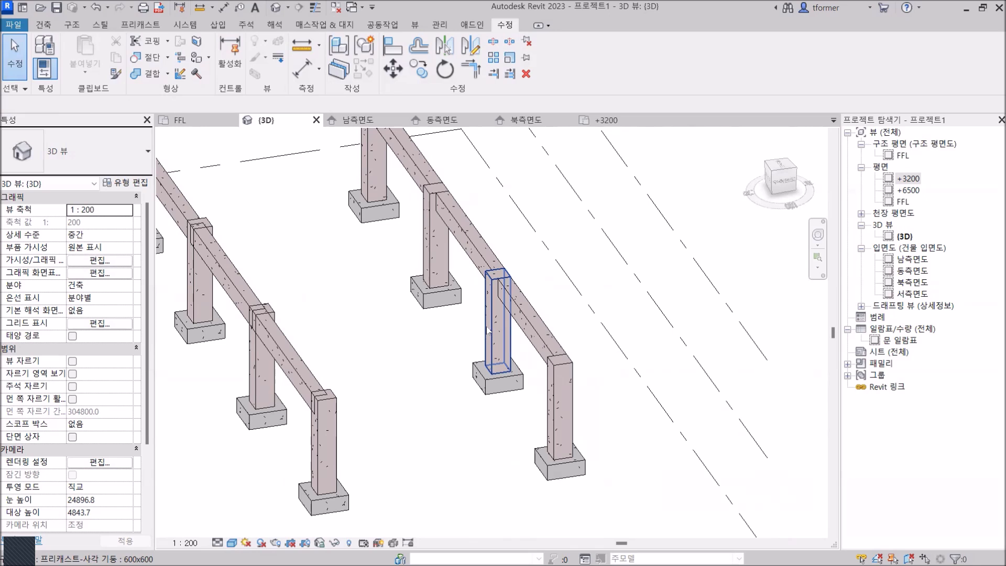
{"action": "middle_click_drag", "start_coordinate": [239, 314], "coordinate": [379, 360]}
{"action": "scroll", "coordinate": [435, 390], "scroll_direction": "up", "scroll_amount": 2}
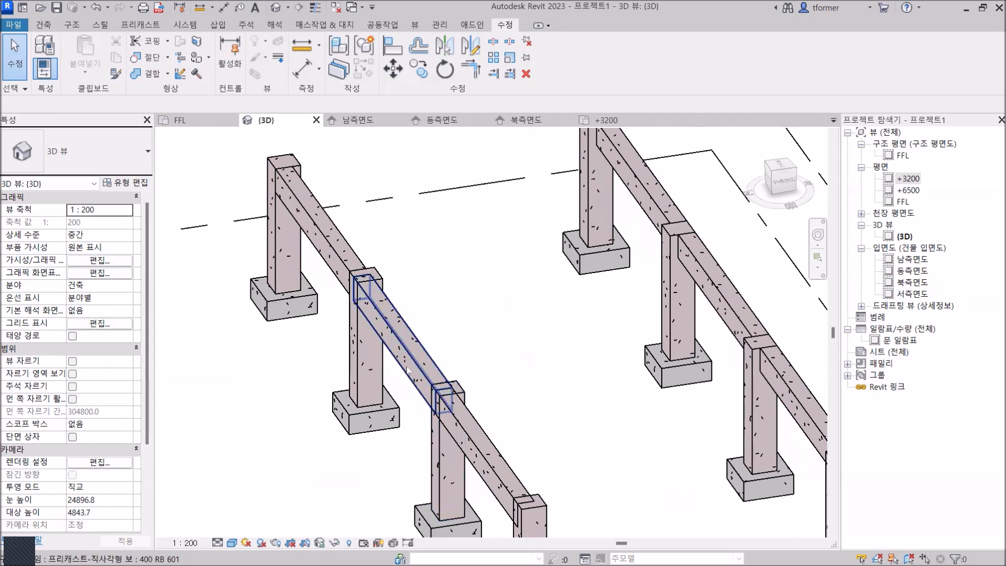
{"action": "left_click", "coordinate": [150, 57]}
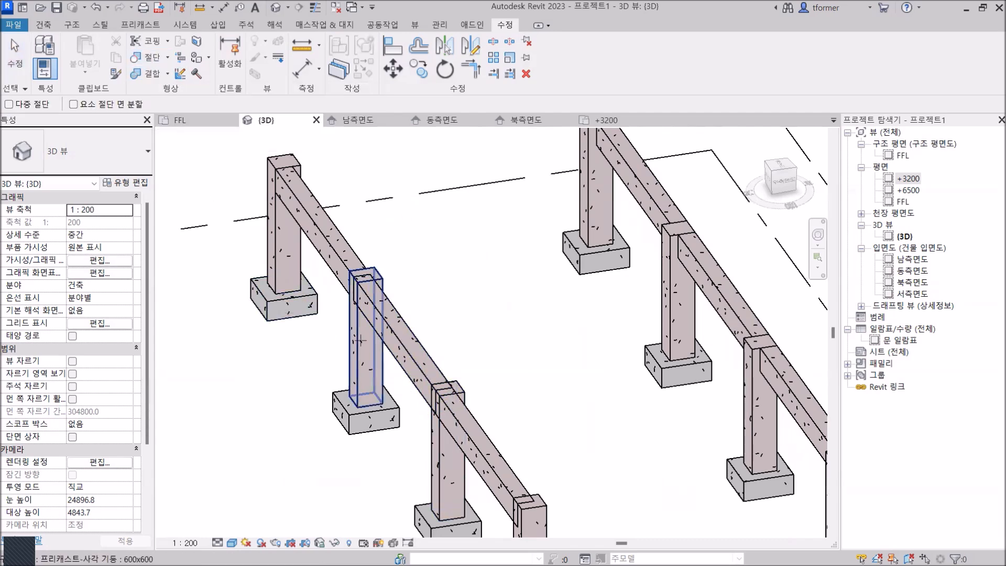
{"action": "key", "text": "Escape"}
{"action": "scroll", "coordinate": [624, 283], "scroll_direction": "down", "scroll_amount": 3}
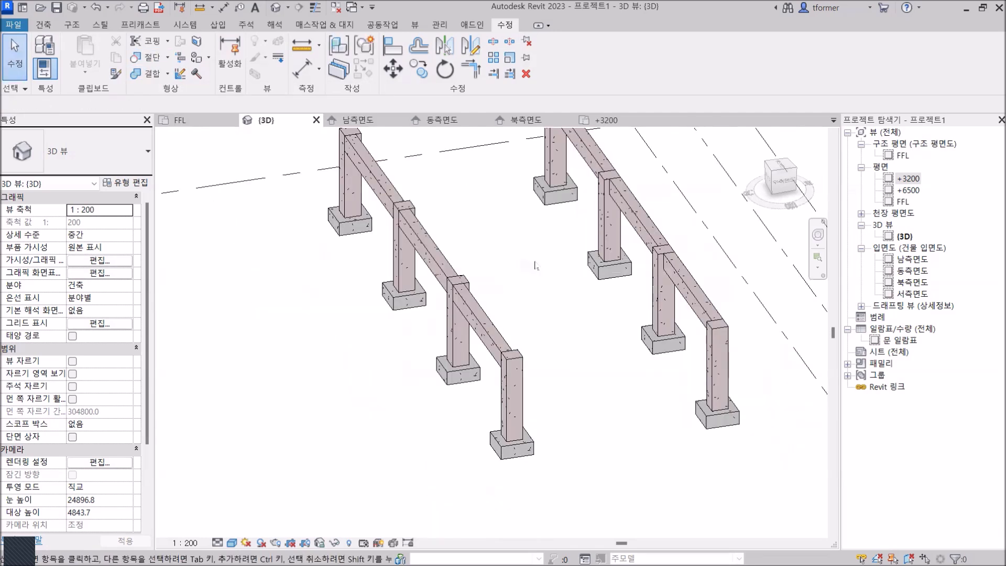
{"action": "left_click", "coordinate": [604, 121]}
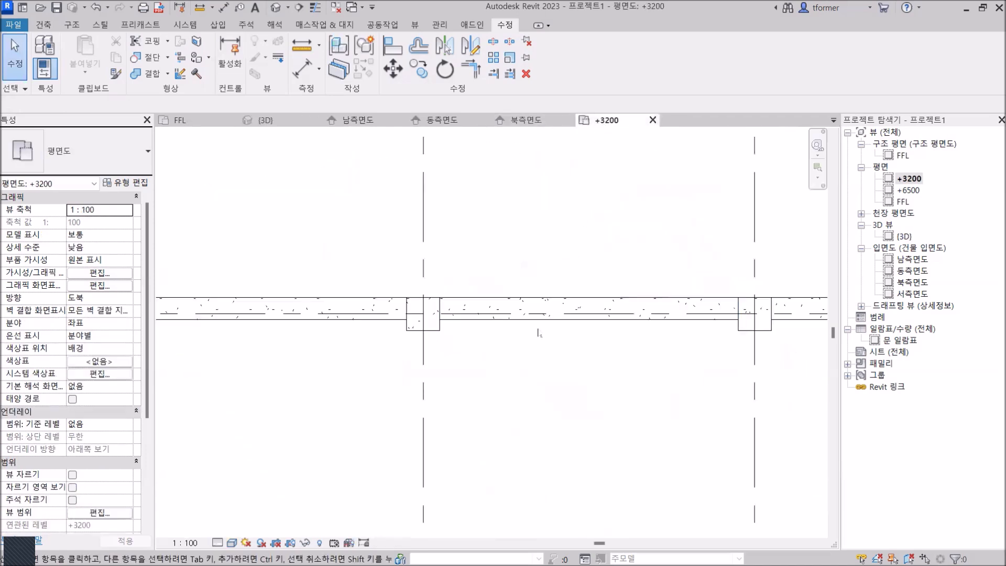
Step: Check the G2 girder size in the tutorial PDF's concrete size table and return to the +3200 plan
{"action": "scroll", "coordinate": [517, 342], "scroll_direction": "down", "scroll_amount": 3}
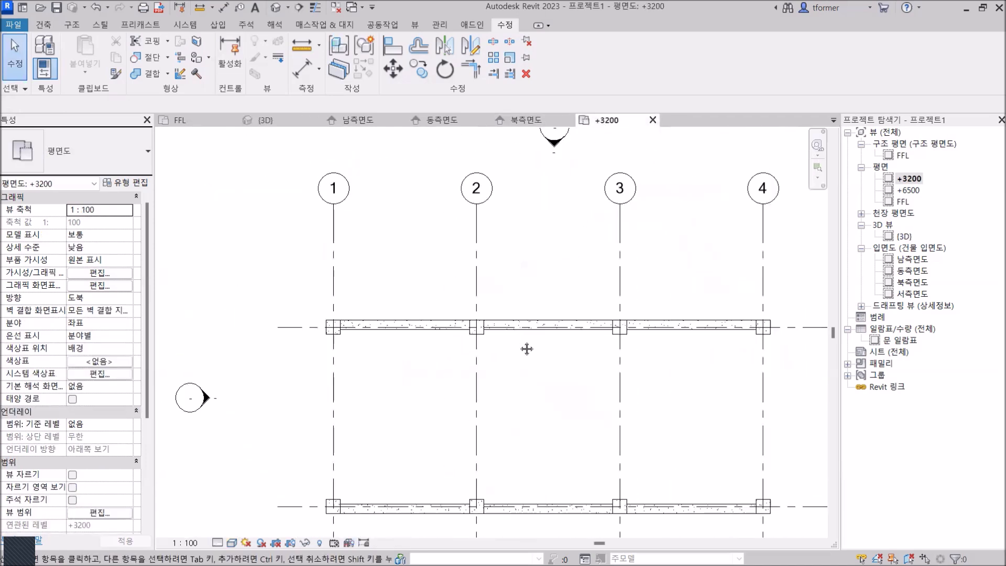
{"action": "middle_click_drag", "start_coordinate": [520, 348], "coordinate": [464, 280]}
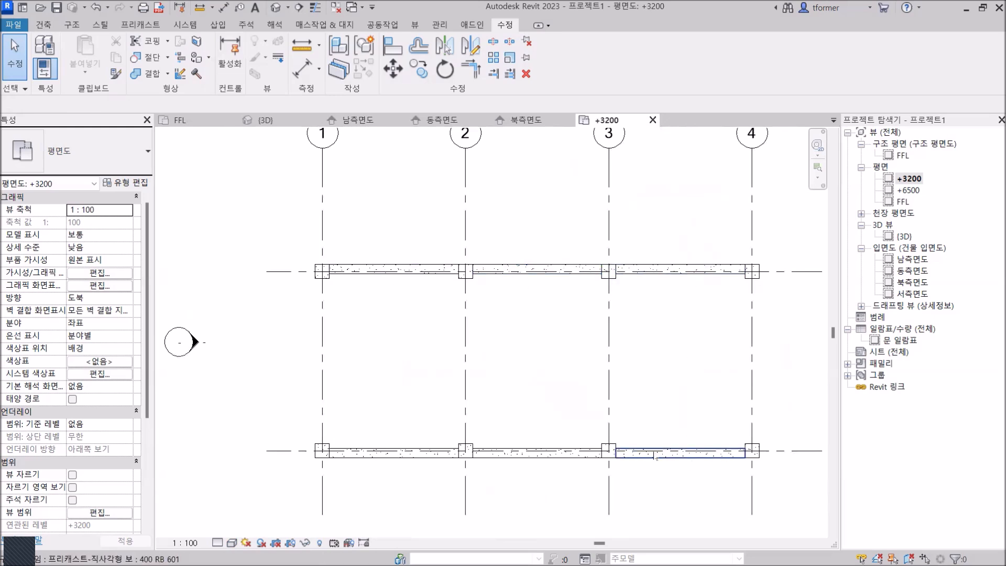
{"action": "scroll", "coordinate": [607, 453], "scroll_direction": "up", "scroll_amount": 2}
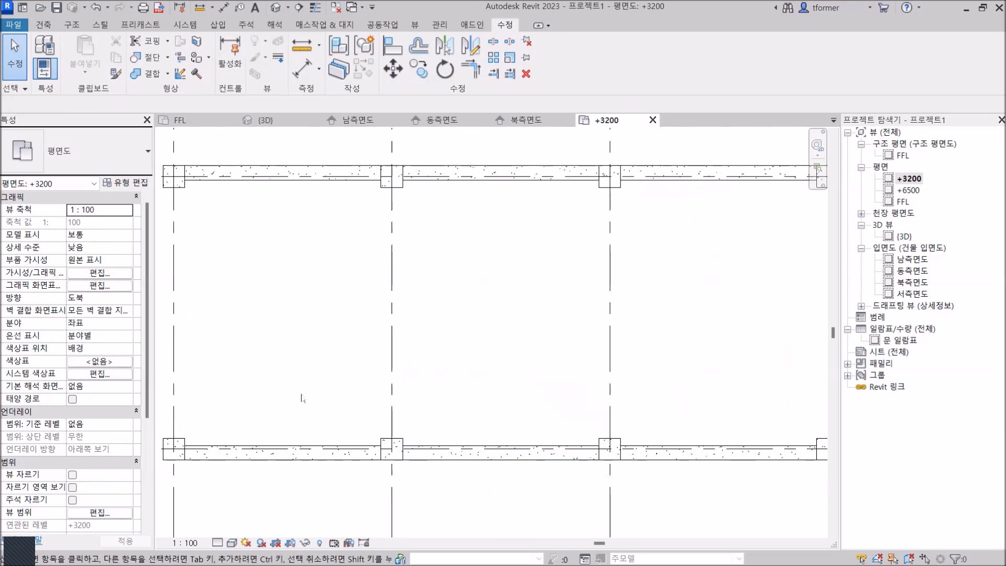
{"action": "scroll", "coordinate": [302, 398], "scroll_direction": "down", "scroll_amount": 2}
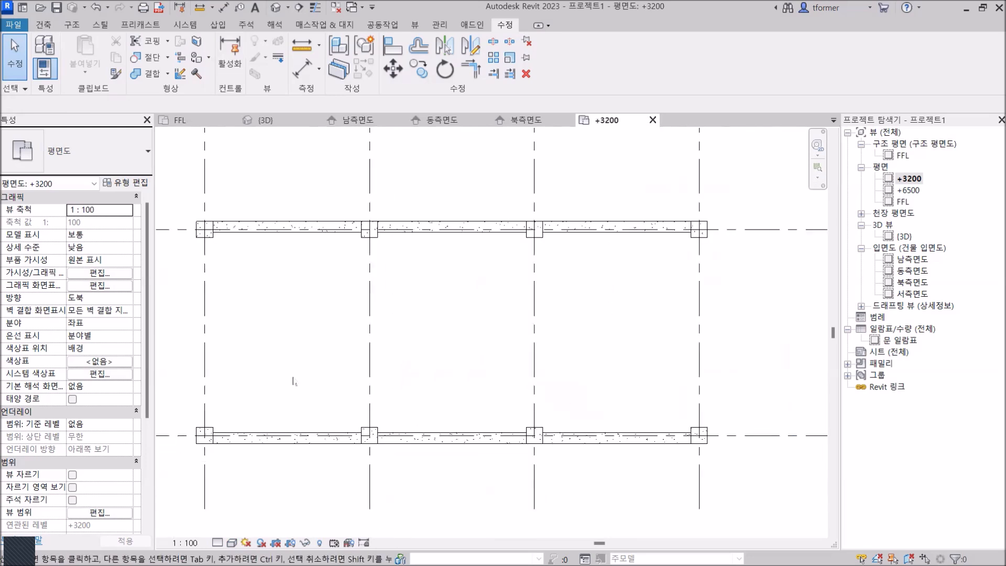
{"action": "key", "text": "alt+Tab"}
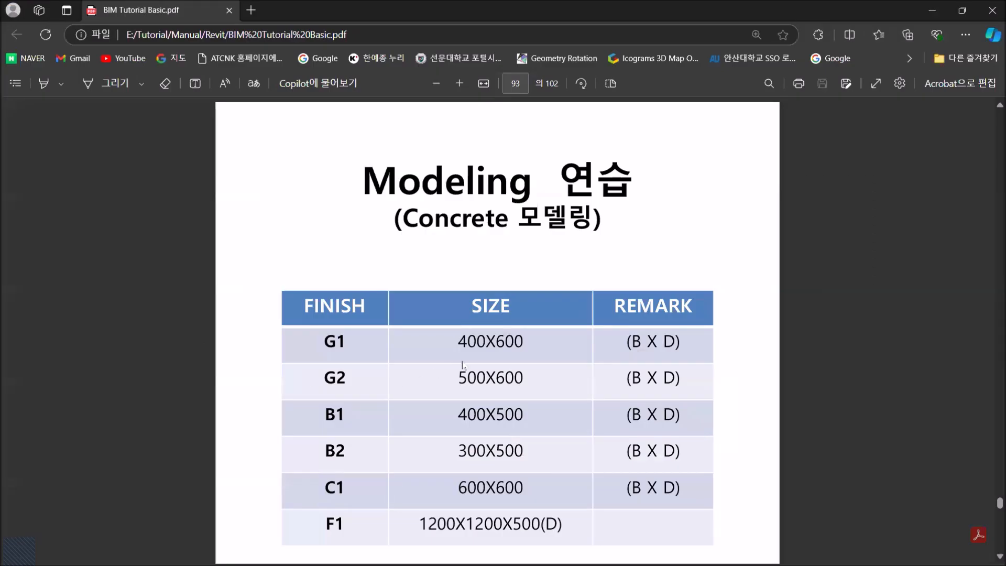
{"action": "key", "text": "alt+Tab"}
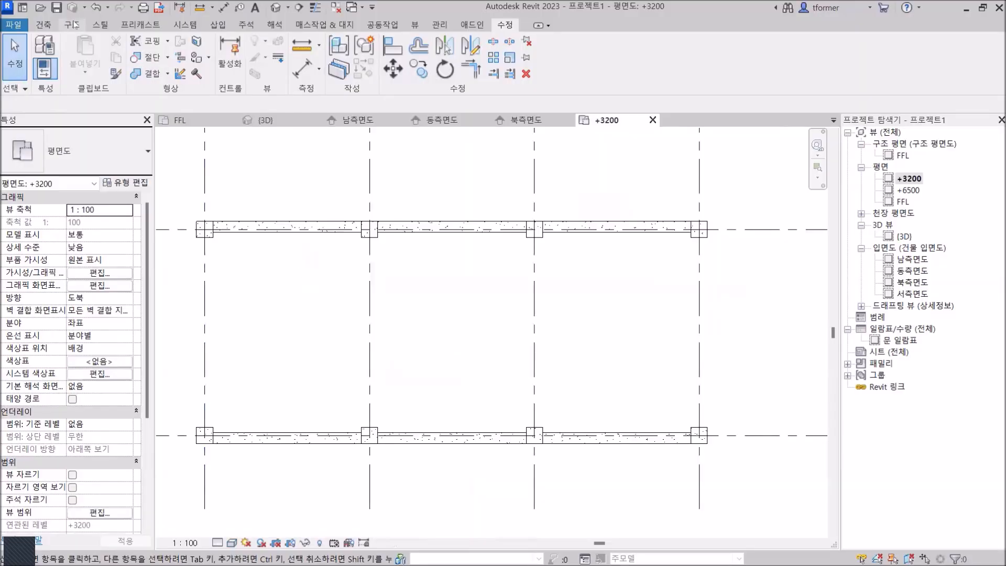
Step: Start a structural beam and duplicate the precast rectangular beam type 300 RB 600 as a new type named 500 RB 600
{"action": "left_click", "coordinate": [71, 24]}
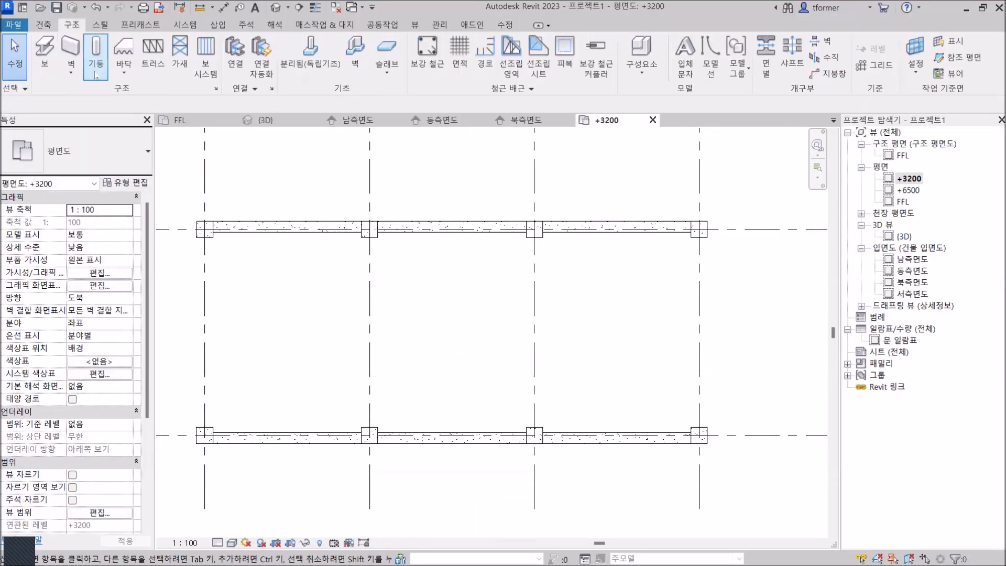
{"action": "left_click", "coordinate": [47, 52]}
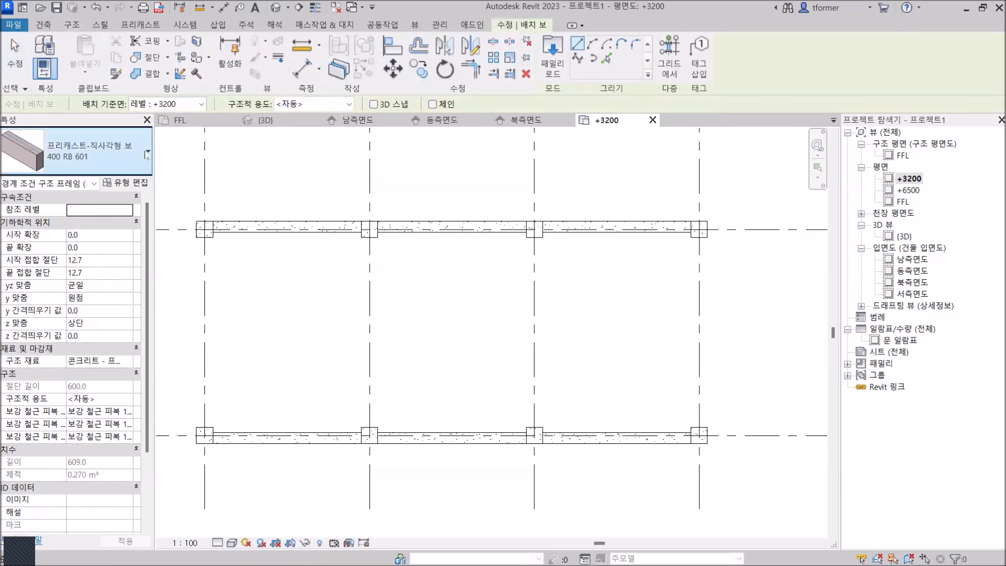
{"action": "left_click", "coordinate": [149, 151]}
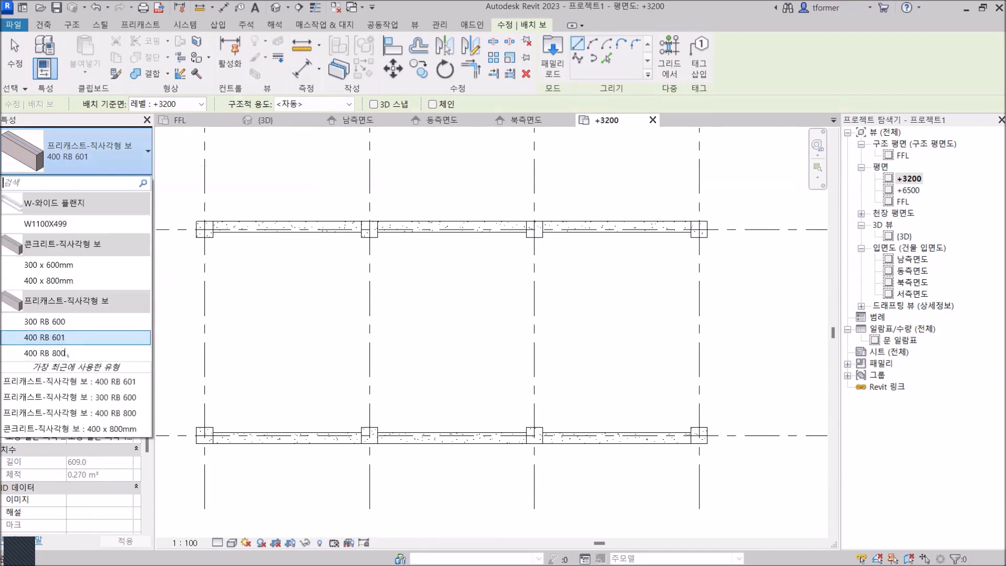
{"action": "left_click", "coordinate": [45, 321]}
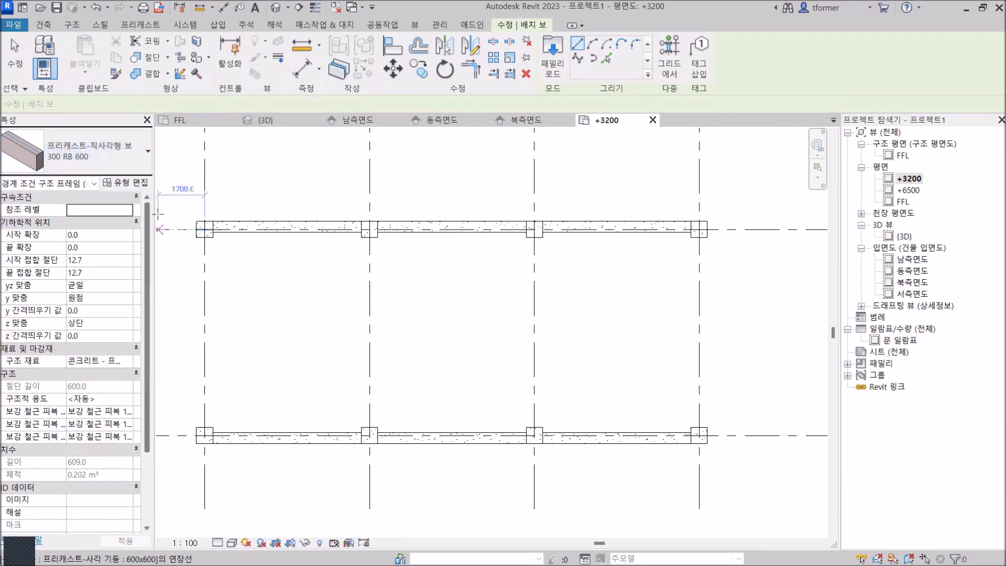
{"action": "left_click", "coordinate": [124, 182]}
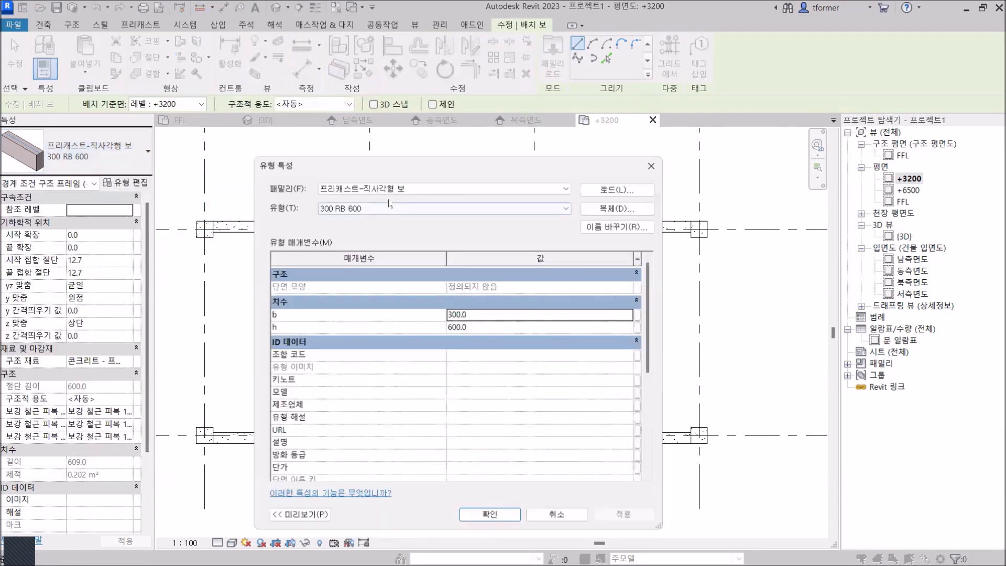
{"action": "left_click", "coordinate": [617, 209]}
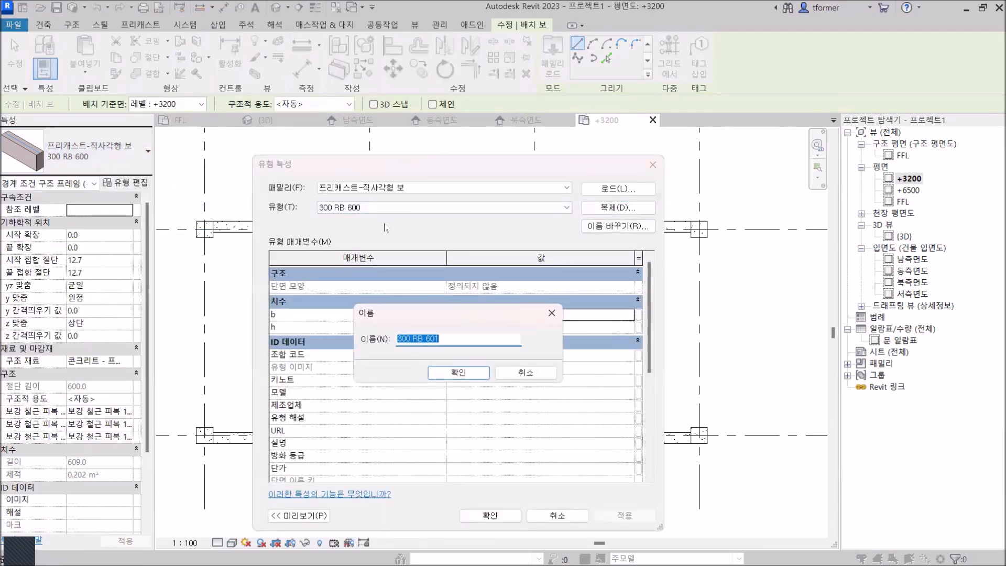
{"action": "left_click", "coordinate": [400, 338]}
{"action": "key", "text": "BackSpace"}
{"action": "type", "text": "5"}
{"action": "left_click", "coordinate": [458, 372]}
Step: Set the new beam type's width b to 500 and accept the type properties
{"action": "left_click", "coordinate": [451, 314]}
{"action": "type", "text": "5"}
{"action": "left_click", "coordinate": [610, 516]}
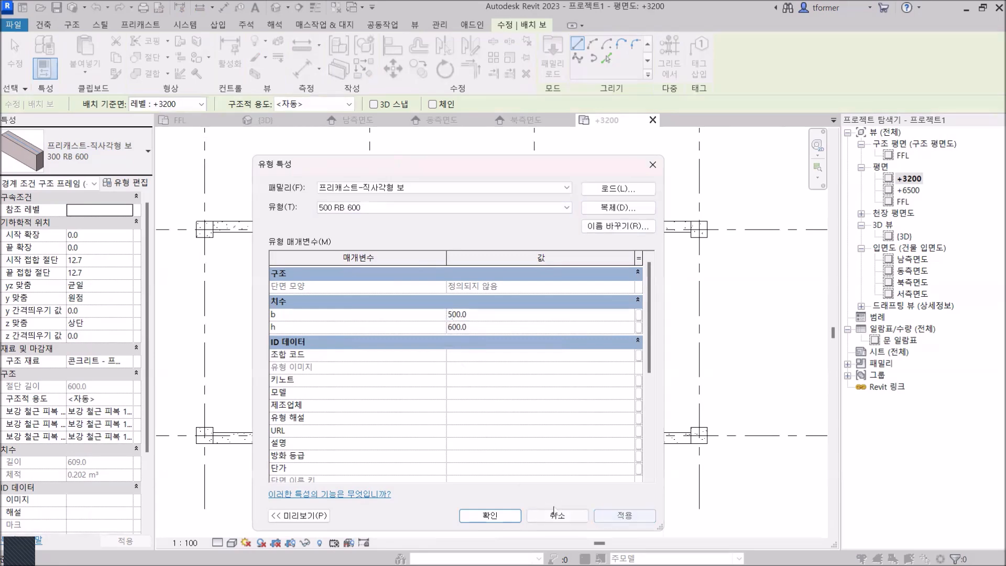
{"action": "left_click", "coordinate": [490, 515]}
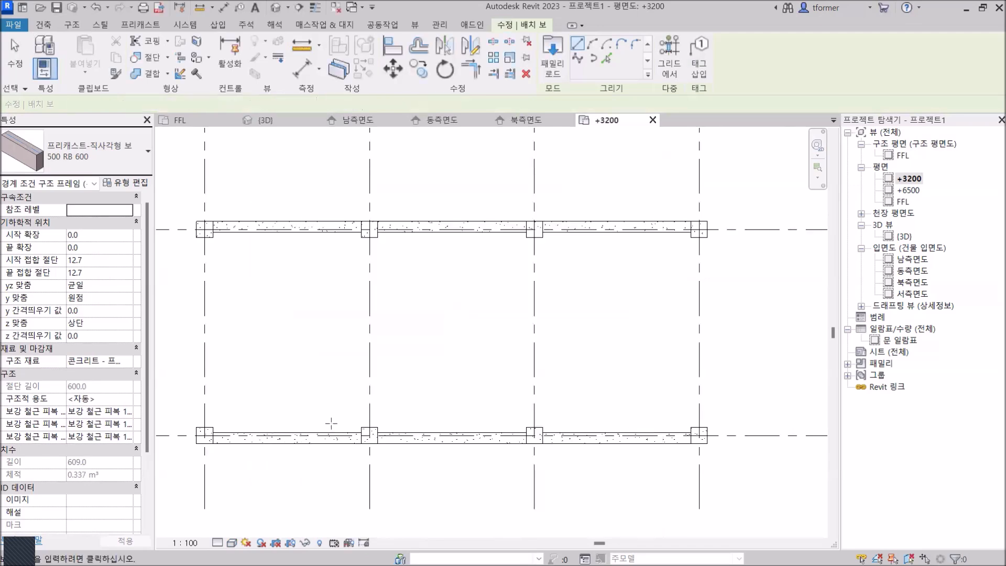
Step: Draw a 500 RB 600 girder along grid 1 between the inner faces of the grid A and B columns, and end the beam command
{"action": "middle_click_drag", "start_coordinate": [349, 351], "coordinate": [439, 322]}
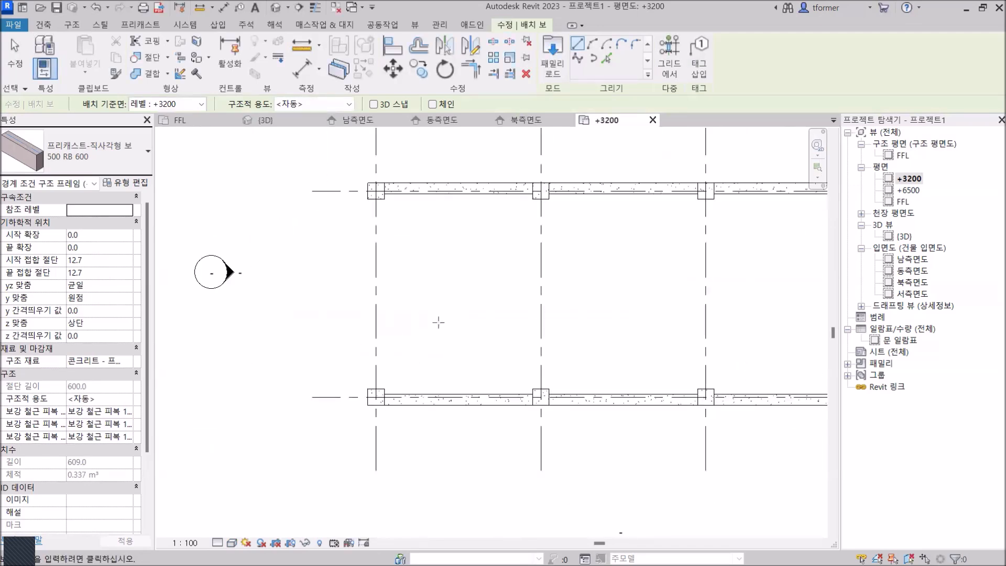
{"action": "scroll", "coordinate": [430, 314], "scroll_direction": "up", "scroll_amount": 2}
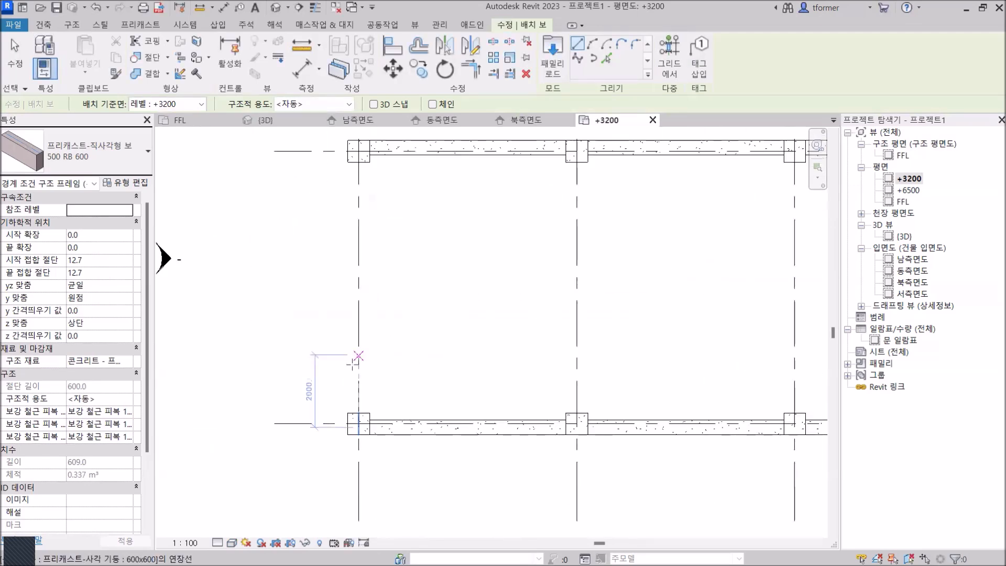
{"action": "scroll", "coordinate": [348, 380], "scroll_direction": "up", "scroll_amount": 3}
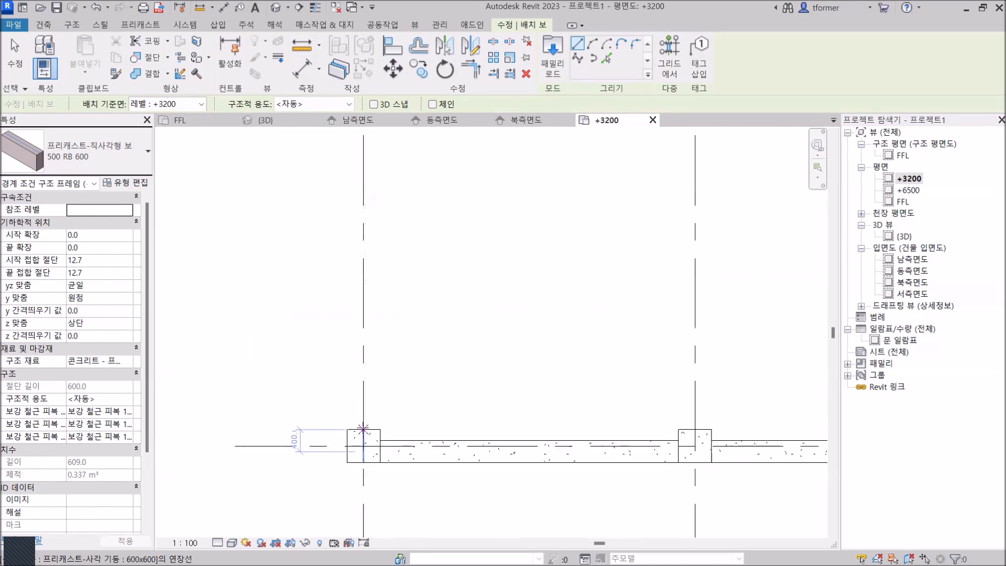
{"action": "scroll", "coordinate": [363, 428], "scroll_direction": "up", "scroll_amount": 2}
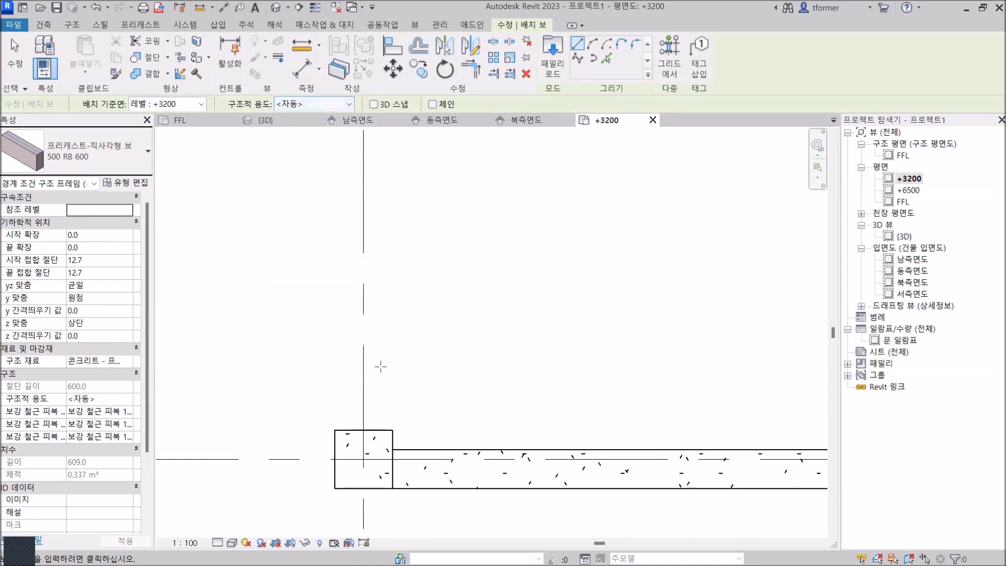
{"action": "left_click", "coordinate": [363, 430]}
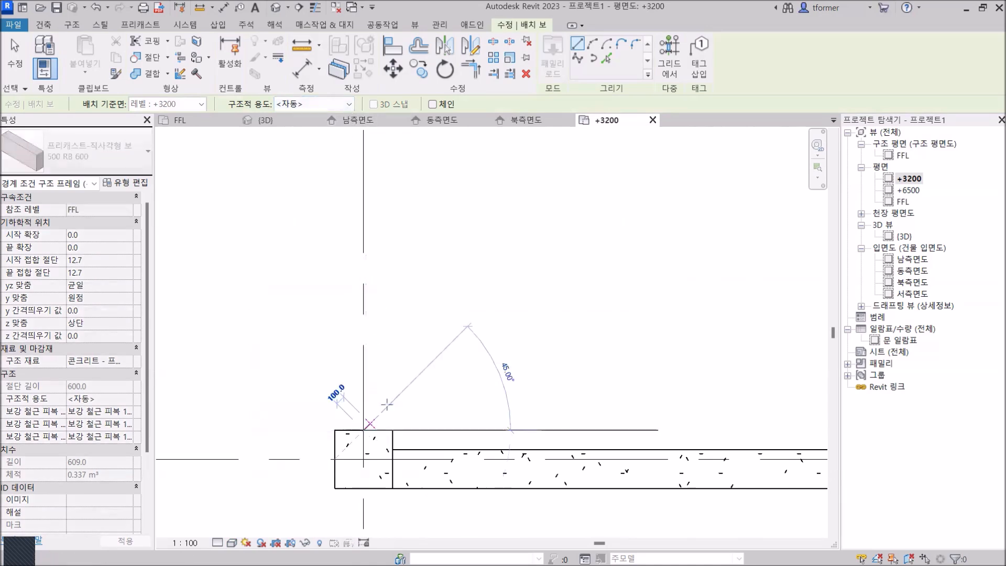
{"action": "scroll", "coordinate": [355, 316], "scroll_direction": "down", "scroll_amount": 1}
{"action": "scroll", "coordinate": [355, 316], "scroll_direction": "down", "scroll_amount": 2}
{"action": "middle_click_drag", "start_coordinate": [354, 201], "coordinate": [332, 346]}
{"action": "scroll", "coordinate": [320, 299], "scroll_direction": "up", "scroll_amount": 3}
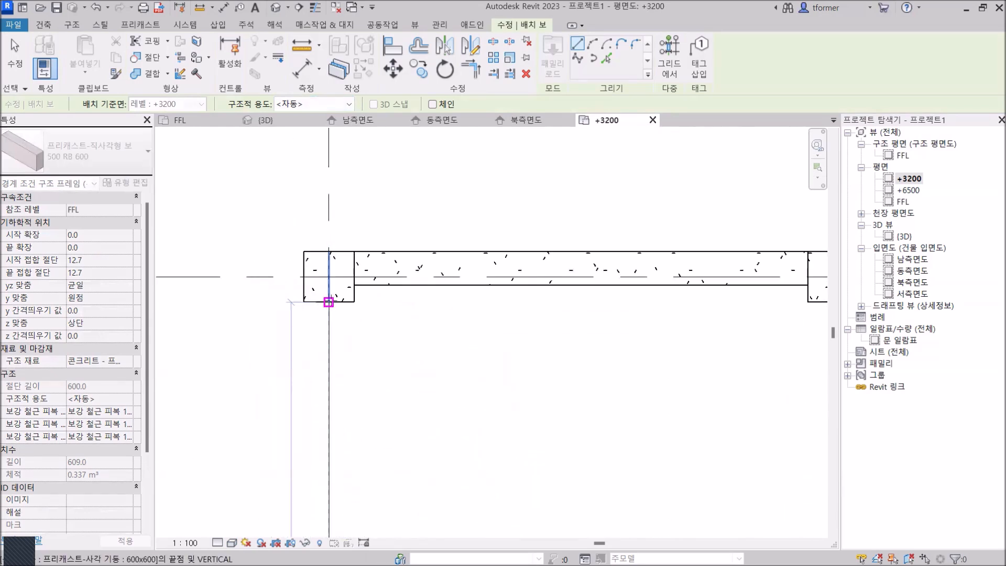
{"action": "left_click", "coordinate": [329, 304]}
{"action": "right_click", "coordinate": [411, 189]}
{"action": "left_click", "coordinate": [434, 198]}
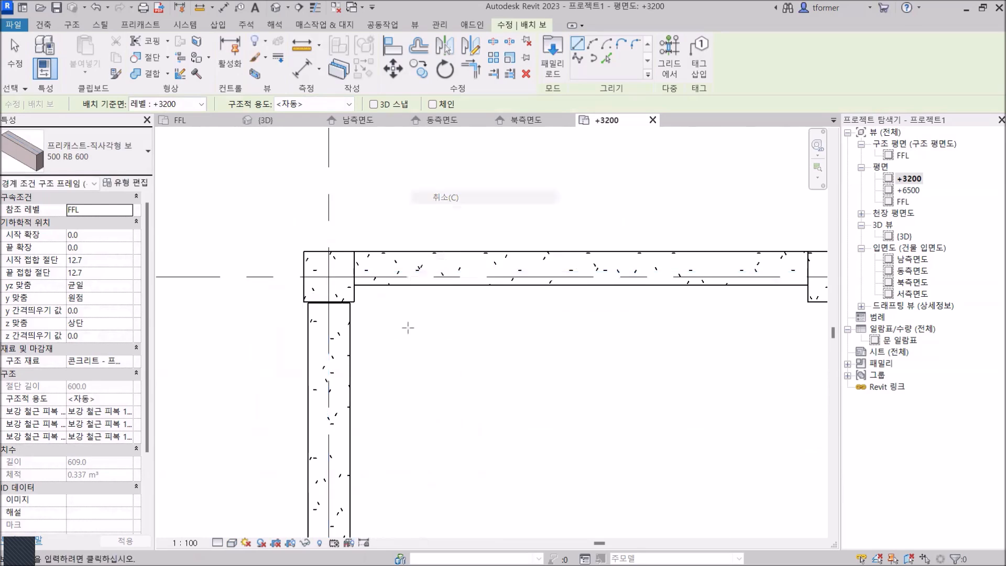
{"action": "right_click", "coordinate": [420, 167]}
{"action": "left_click", "coordinate": [462, 178]}
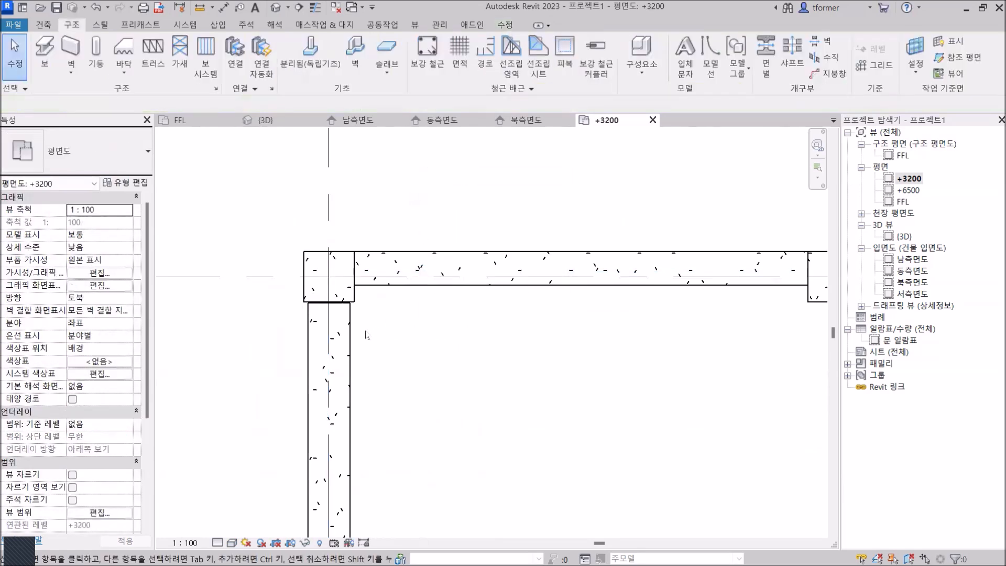
Step: Disallow joining at both ends of the grid 1 girder so it reaches the column faces
{"action": "left_click", "coordinate": [352, 339]}
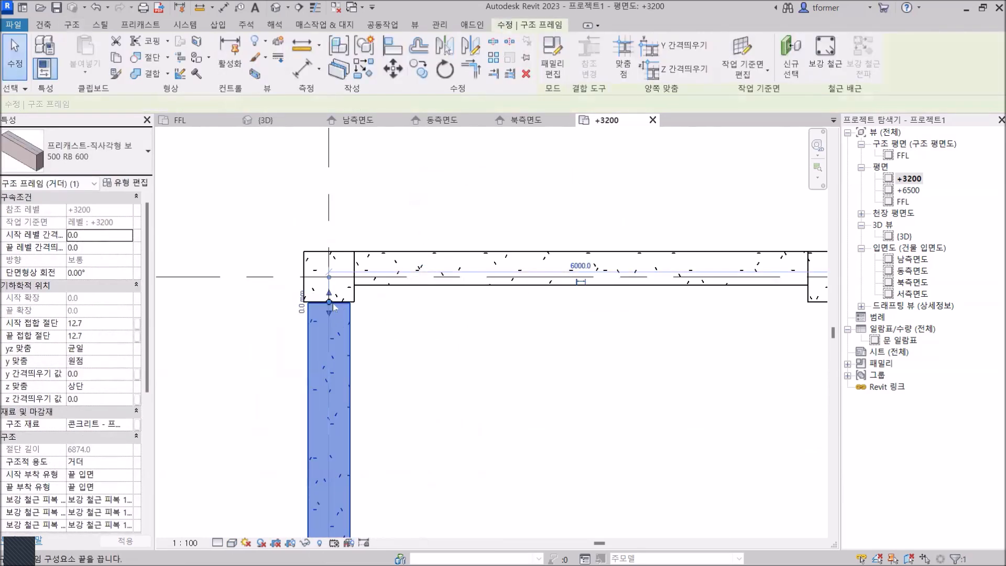
{"action": "right_click", "coordinate": [329, 302]}
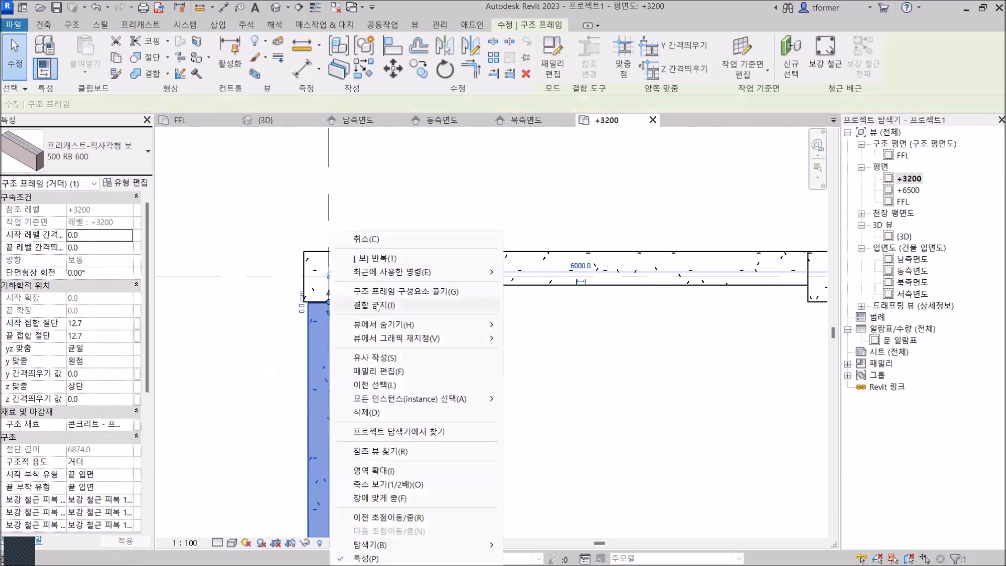
{"action": "left_click", "coordinate": [375, 304]}
{"action": "scroll", "coordinate": [350, 400], "scroll_direction": "down", "scroll_amount": 1}
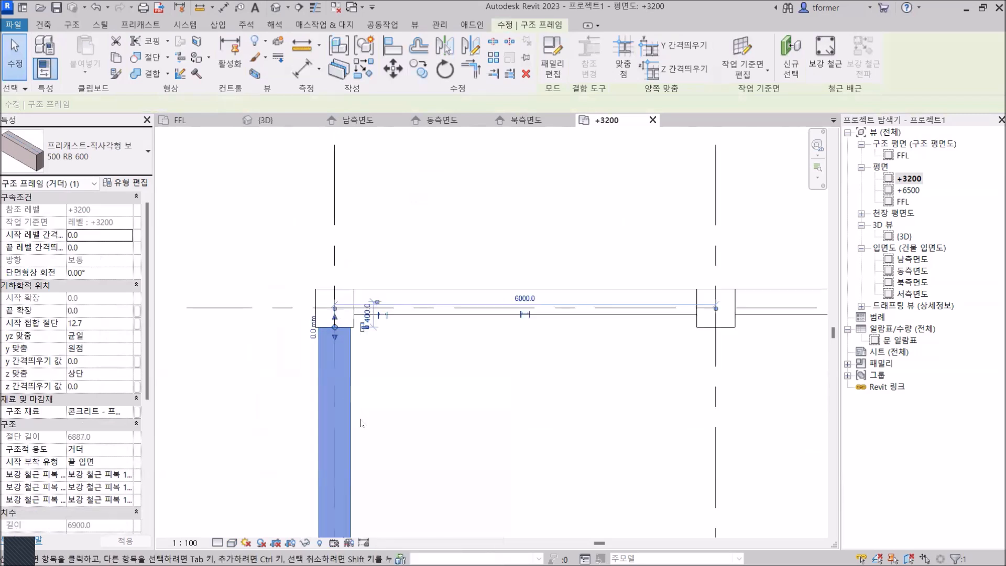
{"action": "right_click", "coordinate": [337, 326]}
{"action": "left_click", "coordinate": [287, 404]}
{"action": "middle_click_drag", "start_coordinate": [314, 297], "coordinate": [317, 137]}
{"action": "middle_click_drag", "start_coordinate": [324, 417], "coordinate": [331, 234]}
{"action": "scroll", "coordinate": [334, 294], "scroll_direction": "up", "scroll_amount": 3}
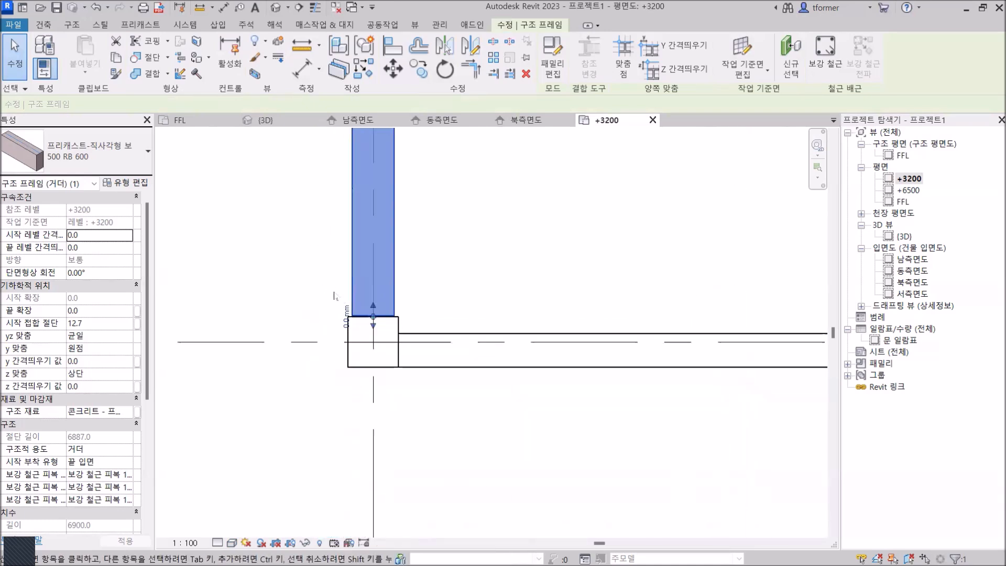
{"action": "right_click", "coordinate": [379, 329]}
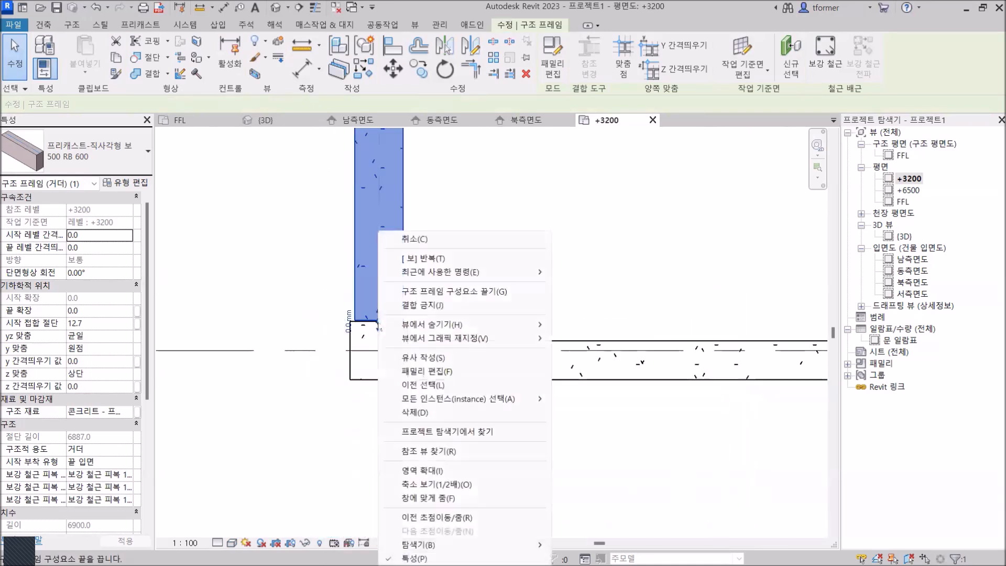
{"action": "left_click", "coordinate": [435, 305]}
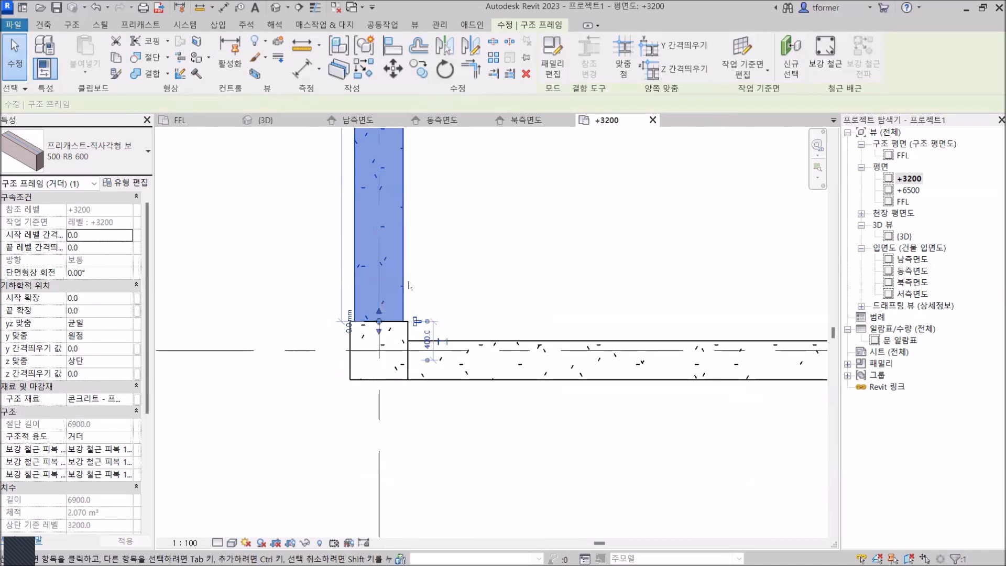
Step: Move the grid 1 girder sideways so its outer face is flush with the outer faces of the columns
{"action": "left_click", "coordinate": [393, 68]}
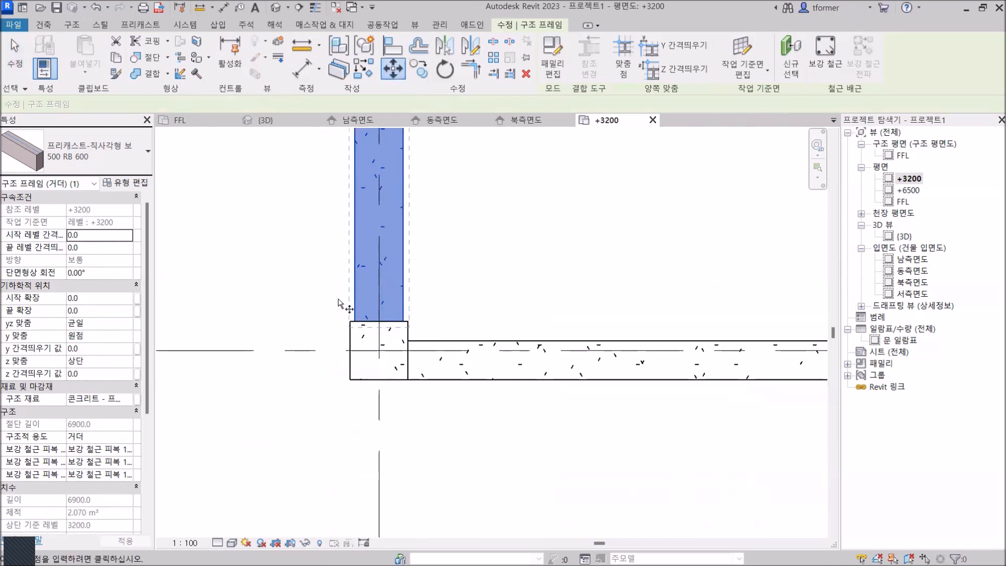
{"action": "scroll", "coordinate": [338, 312], "scroll_direction": "up", "scroll_amount": 2}
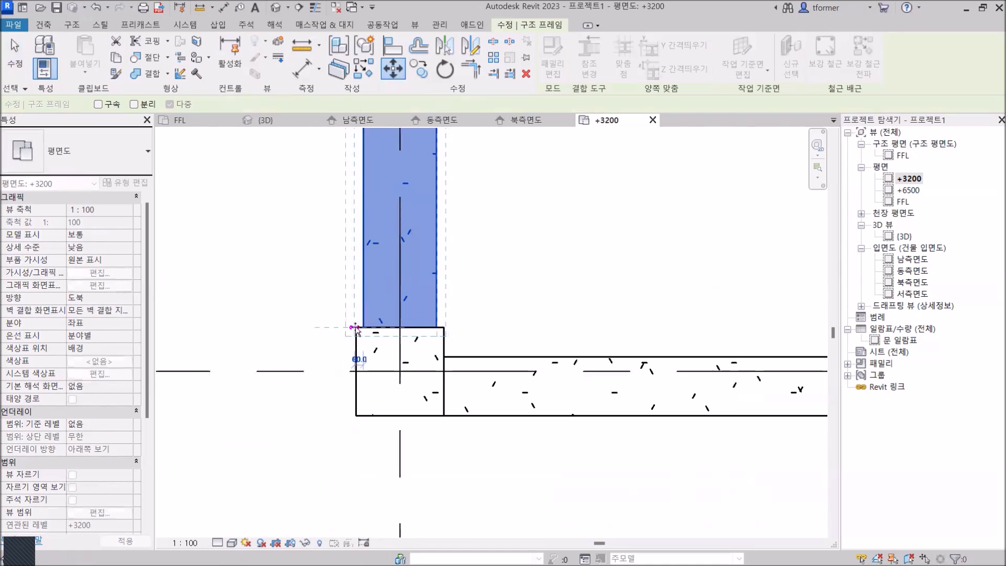
{"action": "key", "text": "Escape"}
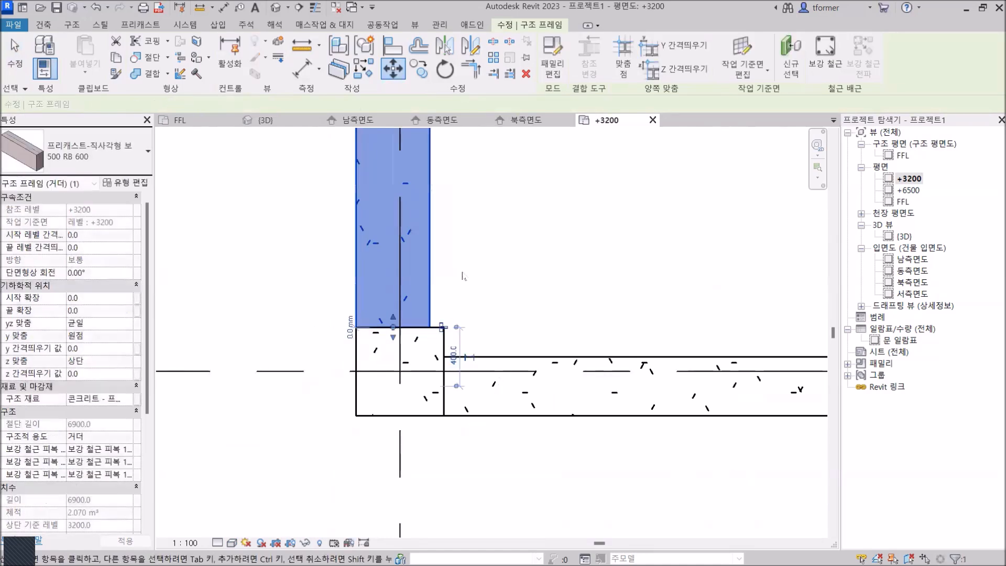
{"action": "key", "text": "Escape"}
Step: Copy the grid 1 girder to grid 4, with its outer face flush with the outer faces of the columns there
{"action": "scroll", "coordinate": [395, 316], "scroll_direction": "down", "scroll_amount": 4}
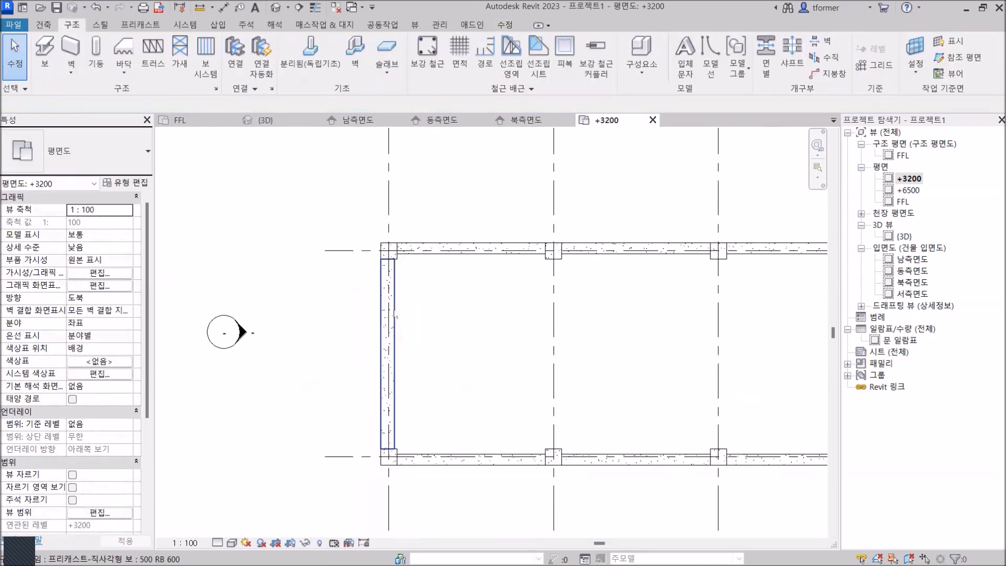
{"action": "left_click", "coordinate": [396, 316]}
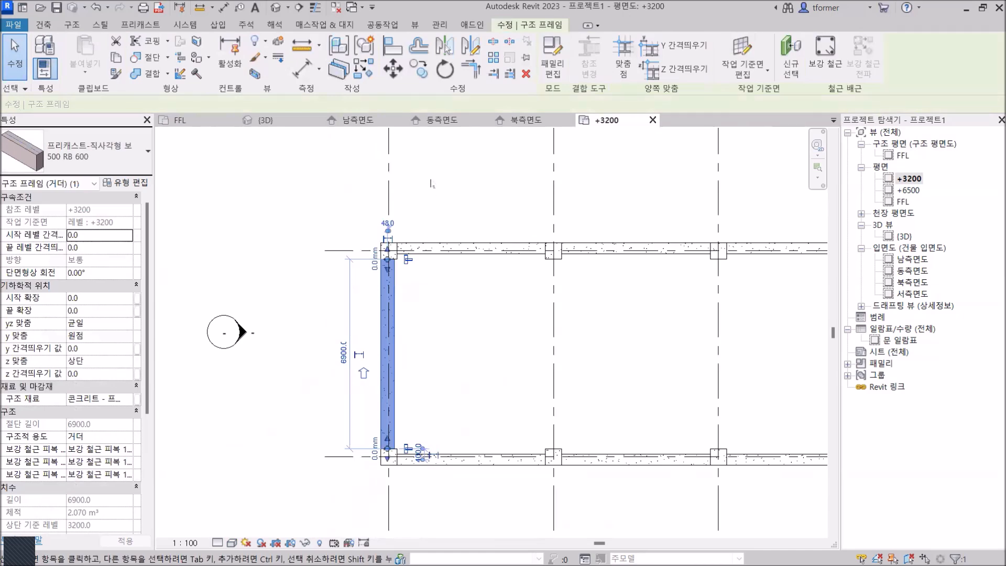
{"action": "right_click", "coordinate": [461, 174]}
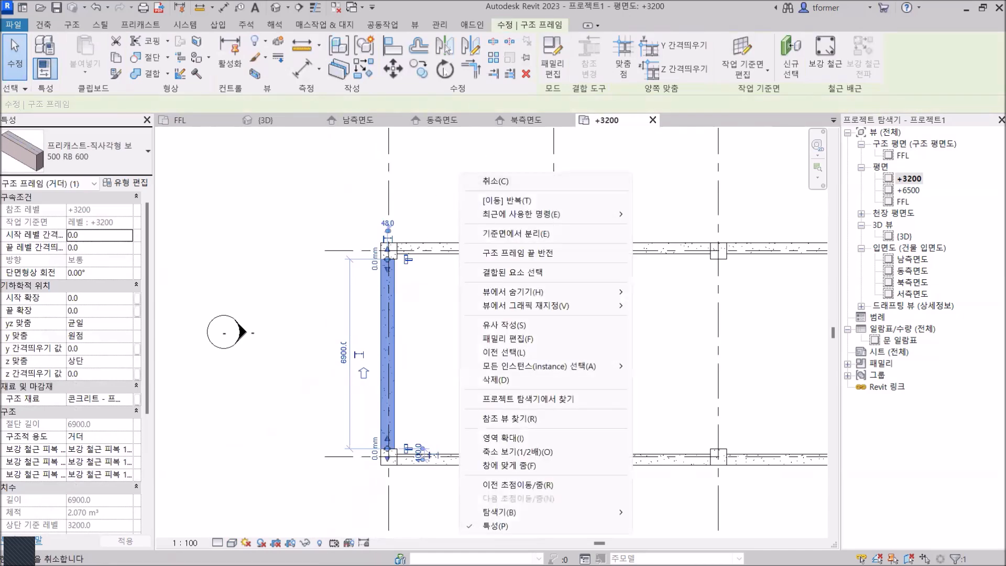
{"action": "left_click", "coordinate": [419, 68]}
{"action": "scroll", "coordinate": [378, 270], "scroll_direction": "up", "scroll_amount": 2}
{"action": "right_click", "coordinate": [558, 189]}
{"action": "left_click", "coordinate": [571, 202]}
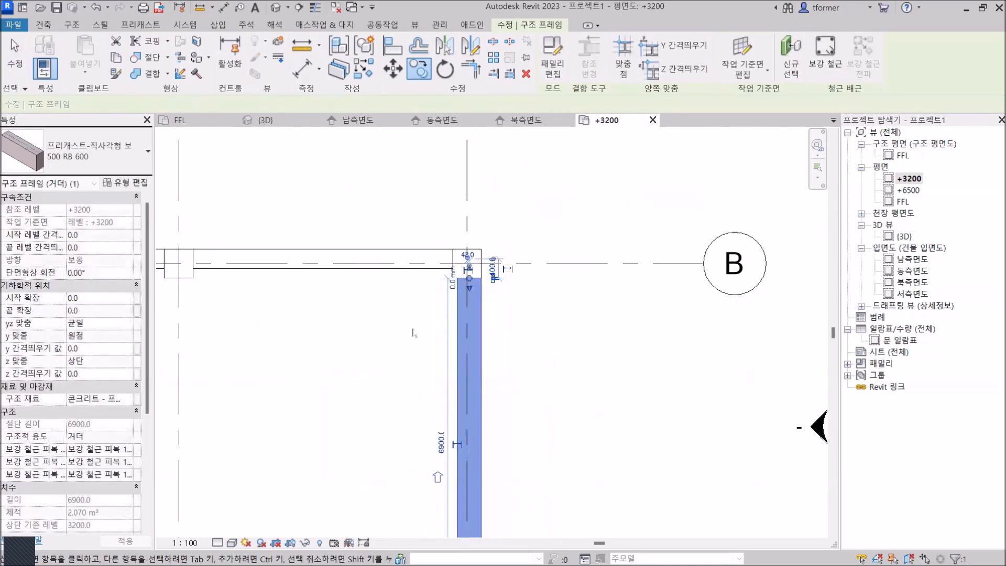
Step: Copy the 500 RB 600 girder to grids 3 and 2, centred on each grid line, and end copying
{"action": "scroll", "coordinate": [420, 333], "scroll_direction": "down", "scroll_amount": 2}
{"action": "key", "text": "Escape"}
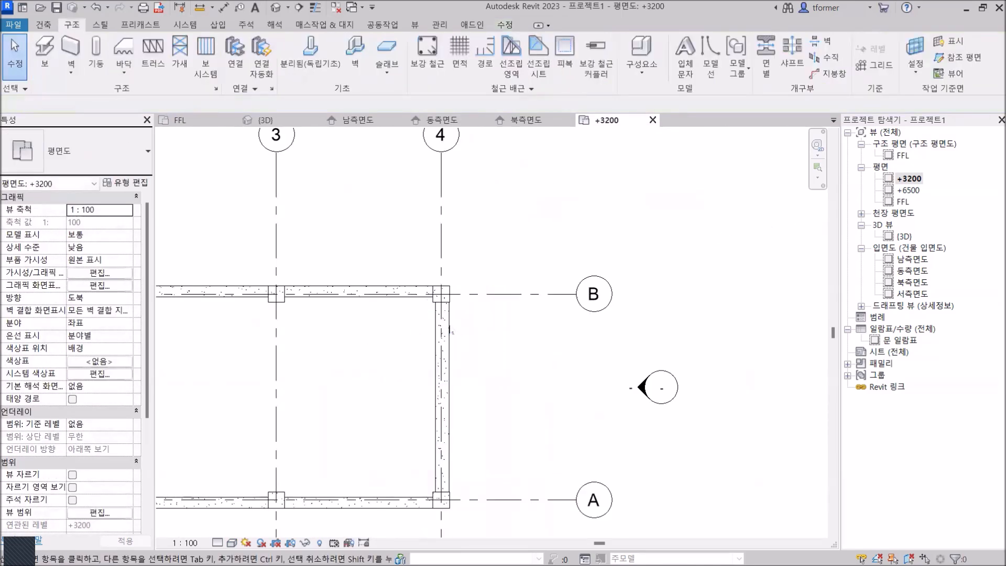
{"action": "left_click", "coordinate": [451, 332]}
{"action": "scroll", "coordinate": [460, 309], "scroll_direction": "up", "scroll_amount": 4}
{"action": "right_click", "coordinate": [459, 242]}
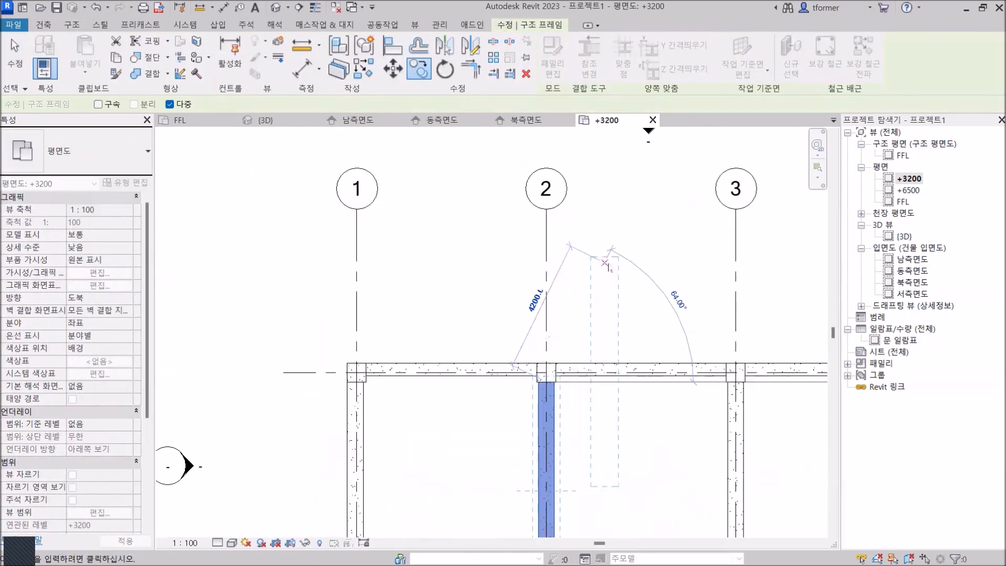
{"action": "right_click", "coordinate": [604, 261]}
{"action": "left_click", "coordinate": [618, 270]}
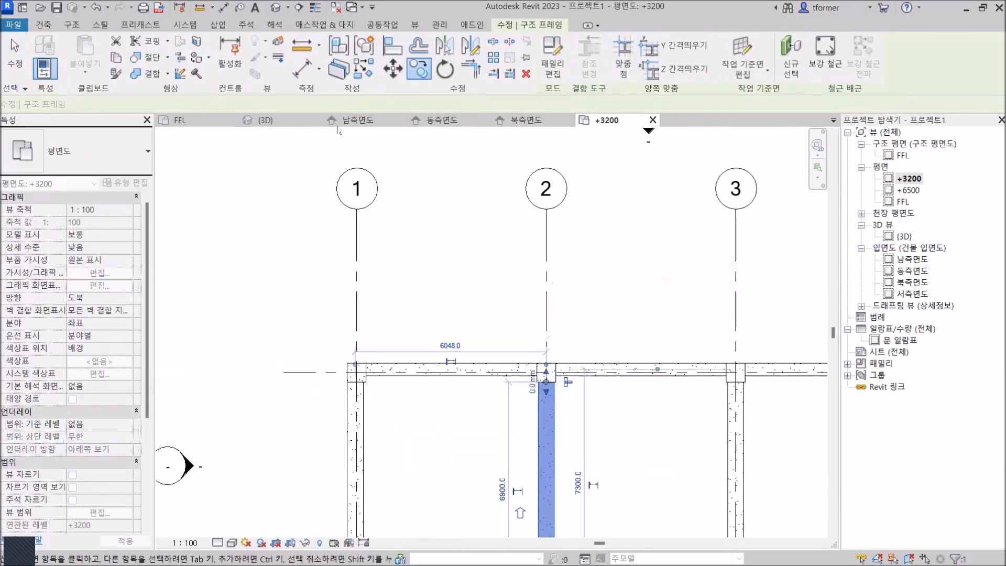
Step: Open the 3D view and examine how the grid 2 girder meets its supporting column
{"action": "left_click", "coordinate": [272, 121]}
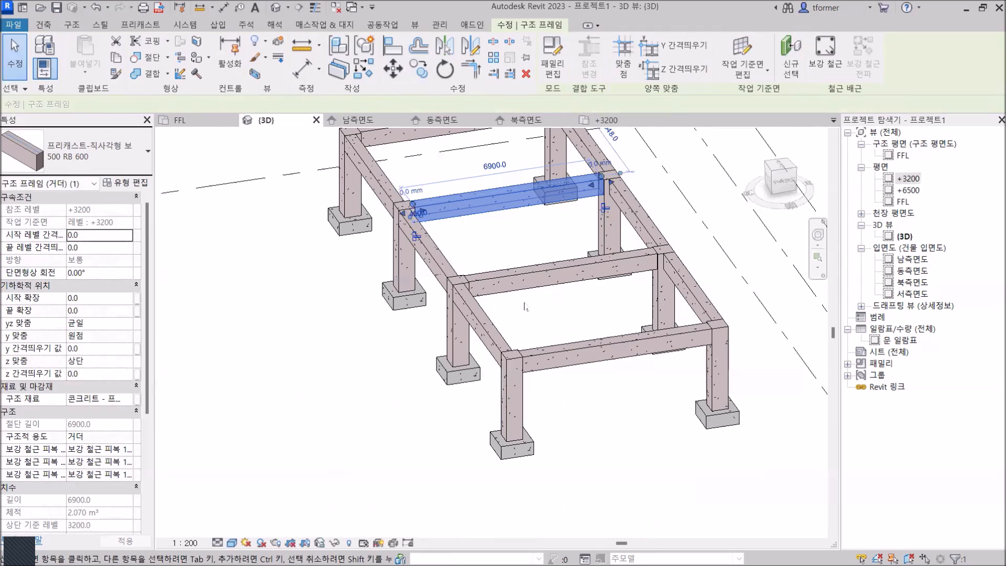
{"action": "scroll", "coordinate": [524, 306], "scroll_direction": "up", "scroll_amount": 4}
{"action": "key", "text": "Escape"}
{"action": "scroll", "coordinate": [542, 308], "scroll_direction": "up", "scroll_amount": 2}
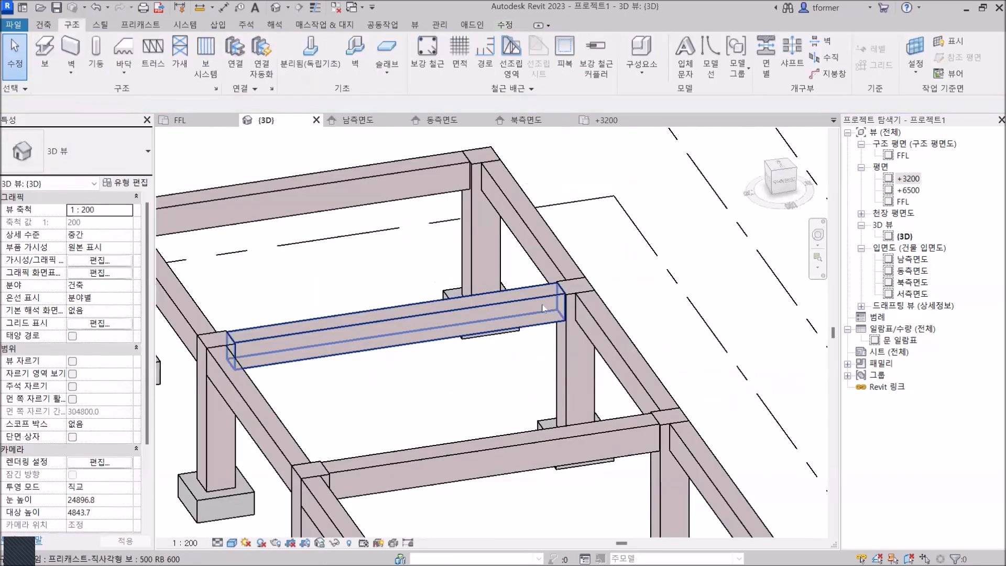
{"action": "scroll", "coordinate": [542, 308], "scroll_direction": "up", "scroll_amount": 5}
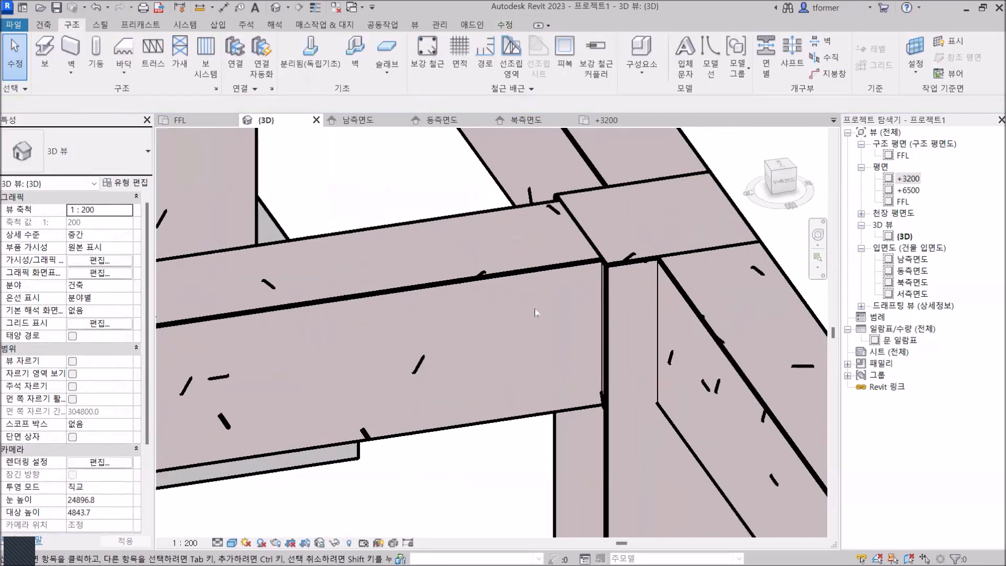
{"action": "left_click", "coordinate": [545, 273]}
{"action": "scroll", "coordinate": [523, 273], "scroll_direction": "down", "scroll_amount": 1}
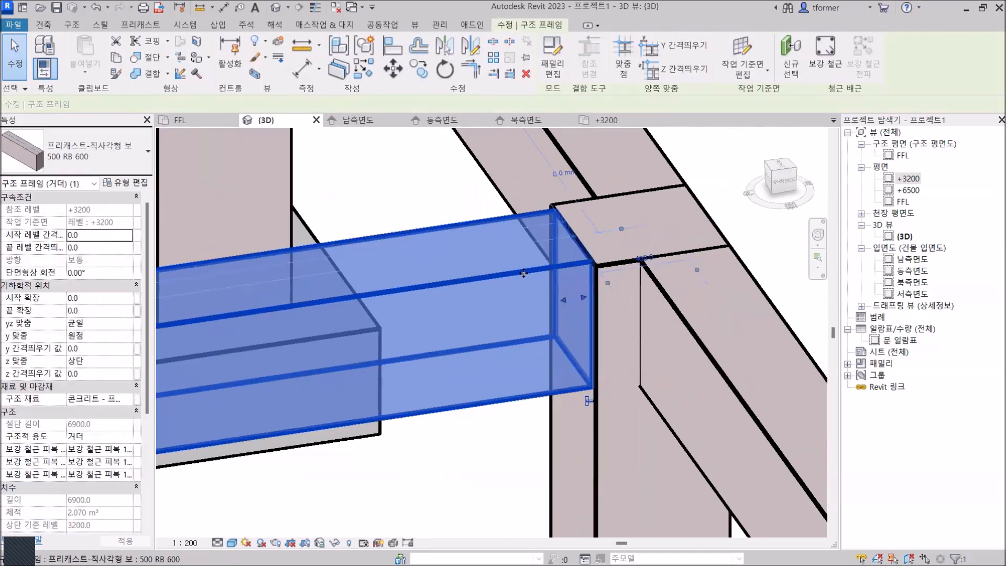
Step: Examine both ends of the grid 1 girder where it meets the corner columns, and clear the selection
{"action": "scroll", "coordinate": [523, 273], "scroll_direction": "down", "scroll_amount": 3}
{"action": "scroll", "coordinate": [468, 268], "scroll_direction": "up", "scroll_amount": 2}
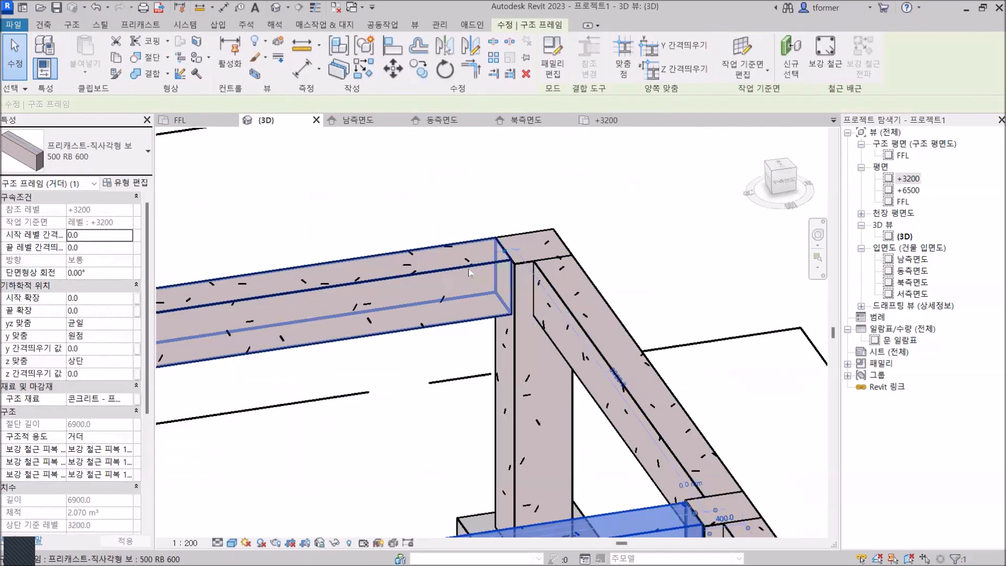
{"action": "left_click", "coordinate": [468, 269]}
{"action": "scroll", "coordinate": [471, 266], "scroll_direction": "up", "scroll_amount": 4}
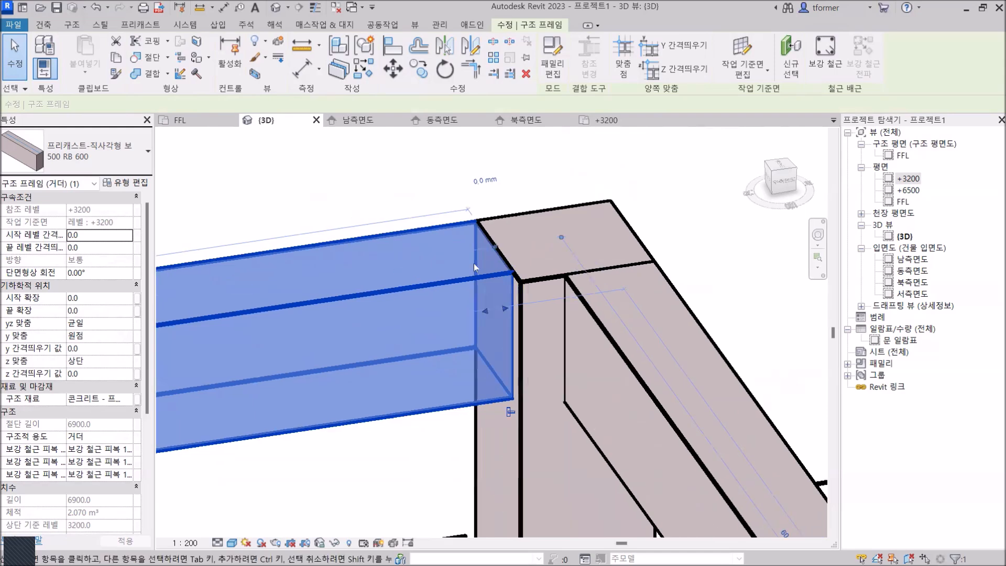
{"action": "scroll", "coordinate": [473, 263], "scroll_direction": "down", "scroll_amount": 5}
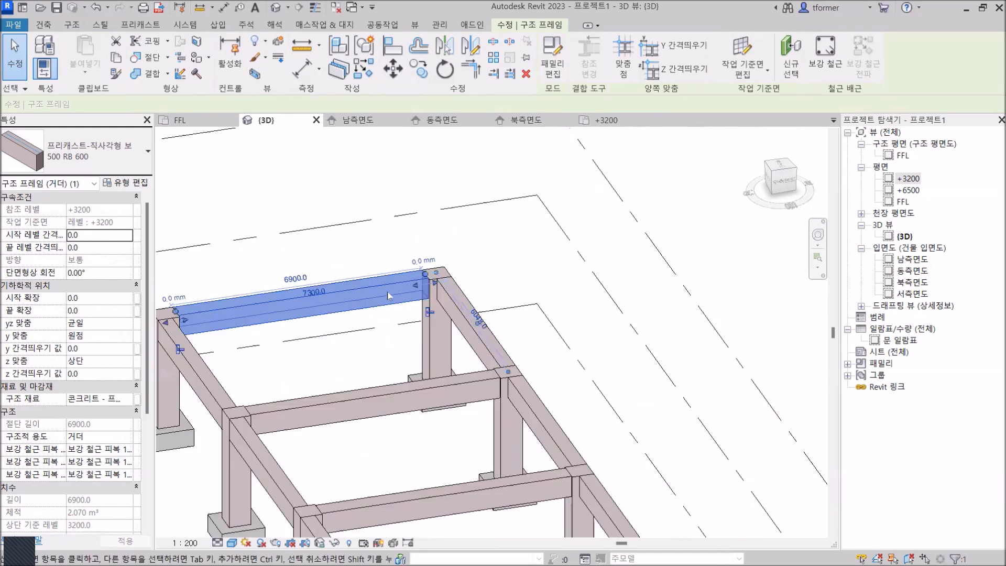
{"action": "scroll", "coordinate": [507, 297], "scroll_direction": "up", "scroll_amount": 1}
{"action": "scroll", "coordinate": [450, 338], "scroll_direction": "up", "scroll_amount": 4}
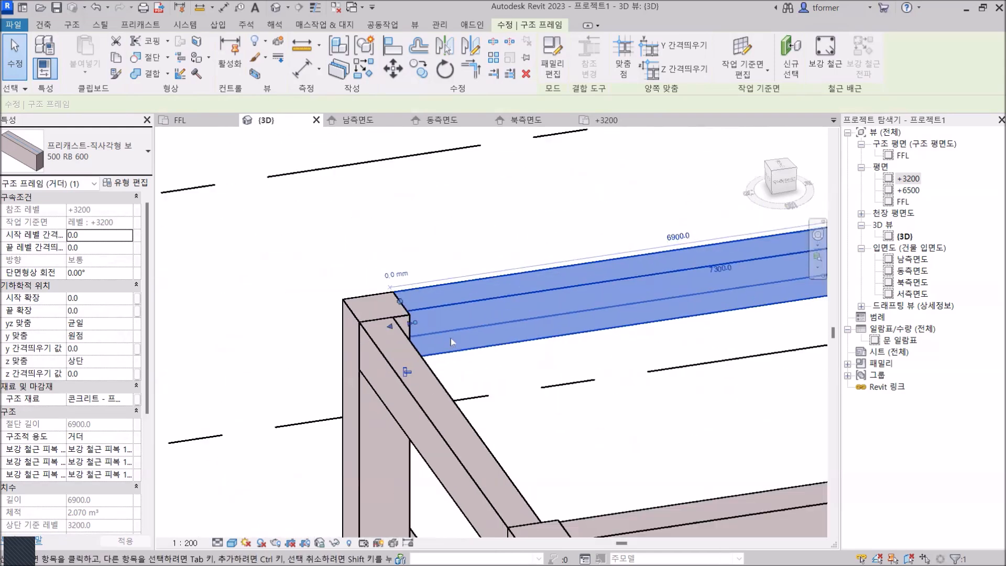
{"action": "scroll", "coordinate": [450, 338], "scroll_direction": "down", "scroll_amount": 5}
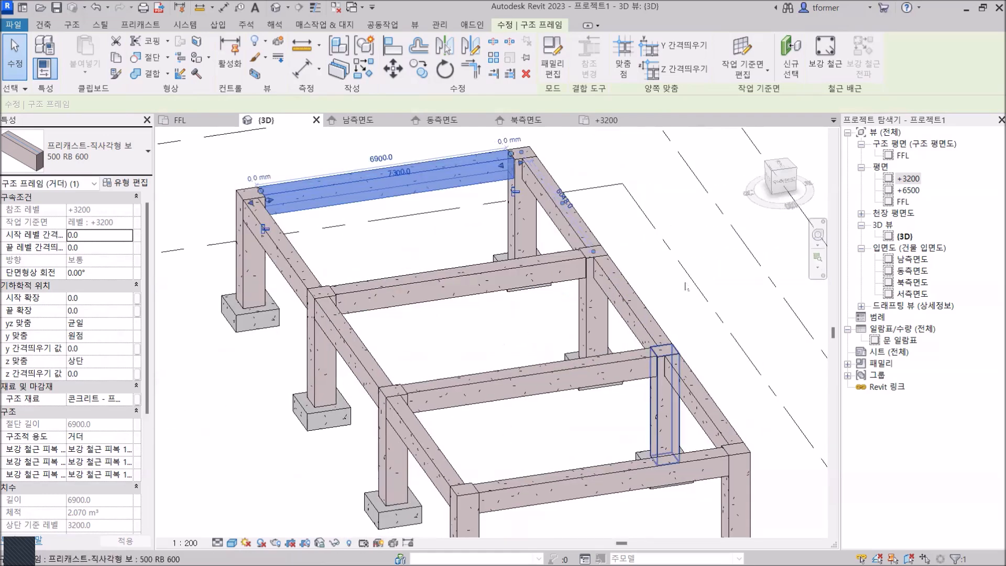
{"action": "left_click", "coordinate": [569, 314]}
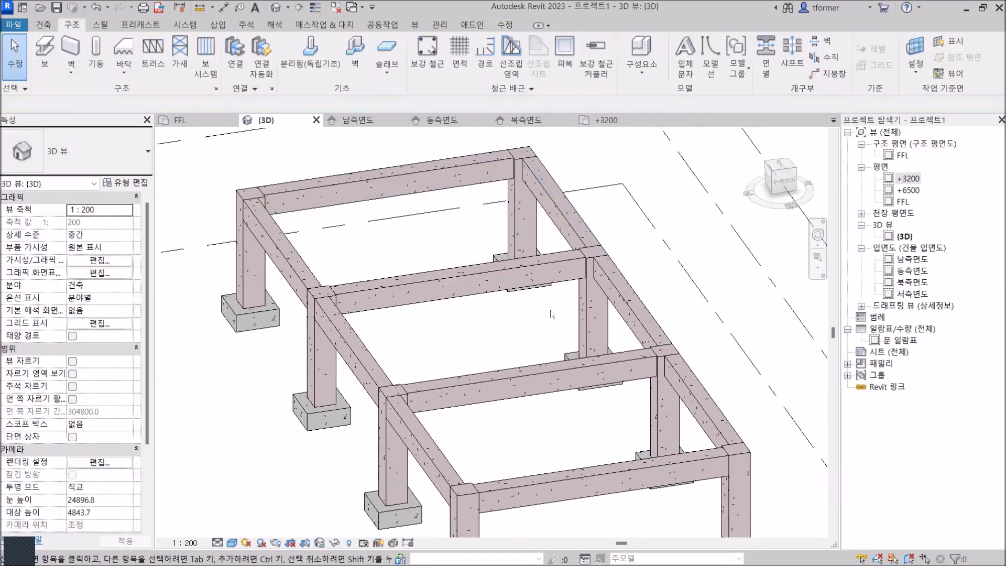